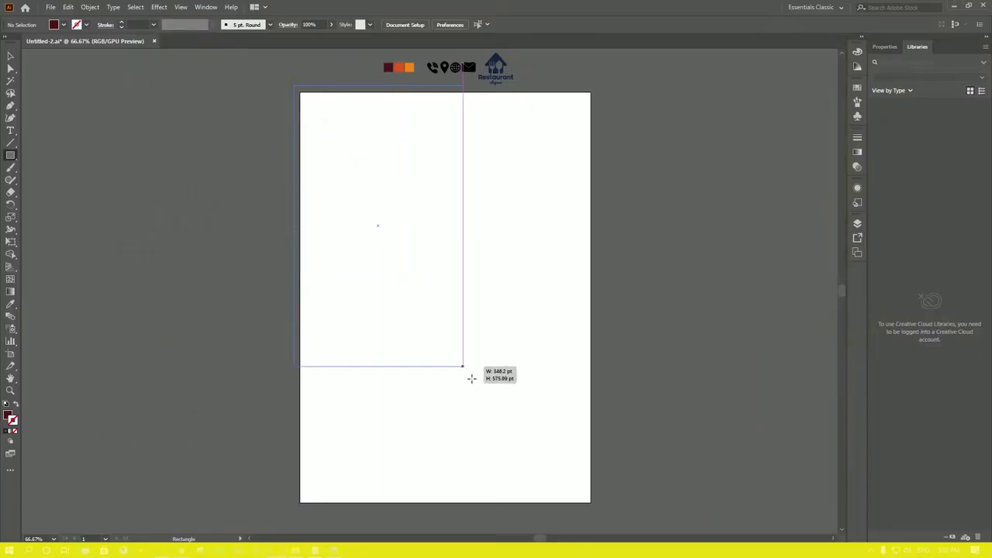
Drag a rectangle from the artboard's top-left to bottom-right corner as the maroon flyer background.
left_click_drag(471, 378, 595, 504)
Browse the rectangle's fill swatches, then cancel the rectangle size dialog.
left_click(63, 26)
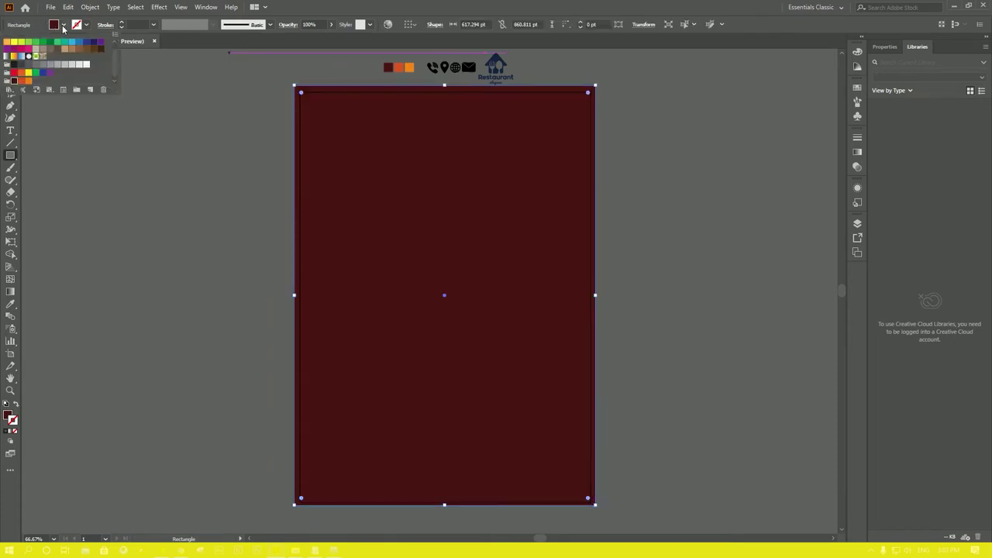
scroll(117, 69, "down", 1)
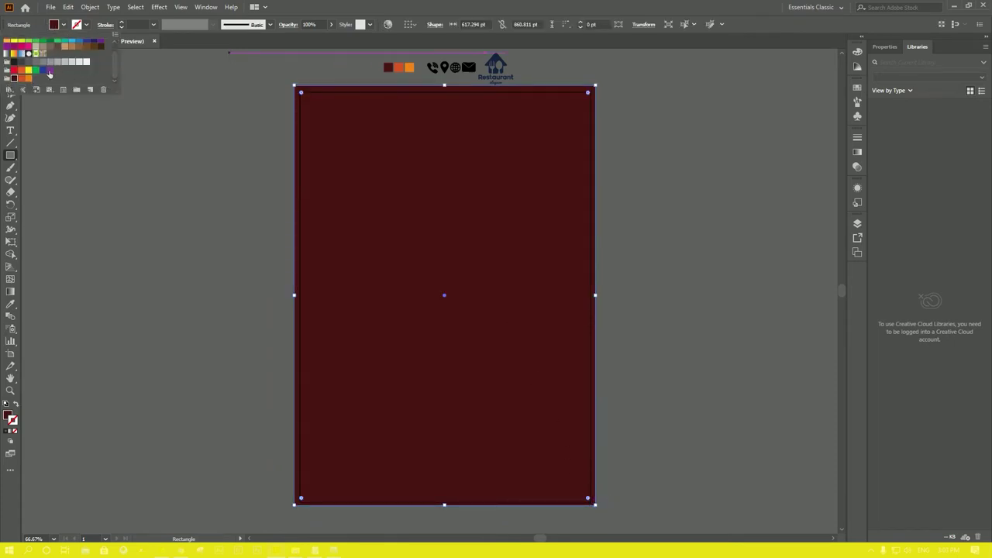
left_click(181, 168)
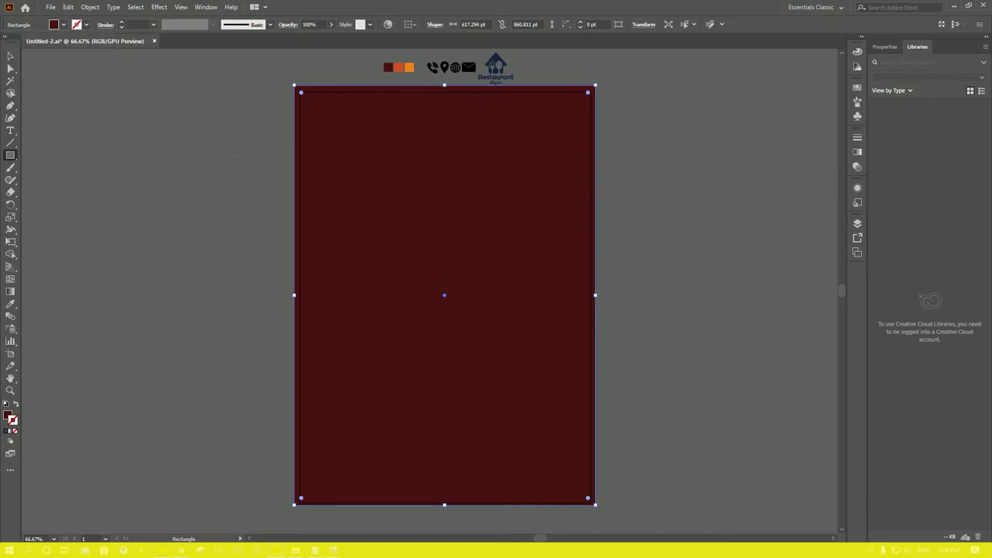
left_click(371, 179)
left_click(513, 293)
Lock the maroon background rectangle under Layer 1 in the Layers panel.
key("v")
left_click(662, 248)
left_click(551, 257)
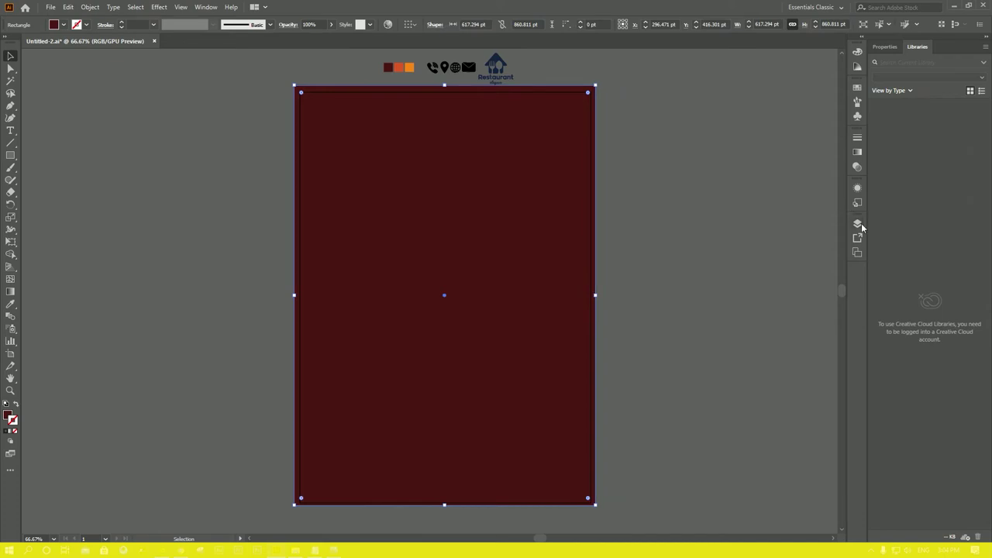
left_click(858, 225)
left_click(754, 235)
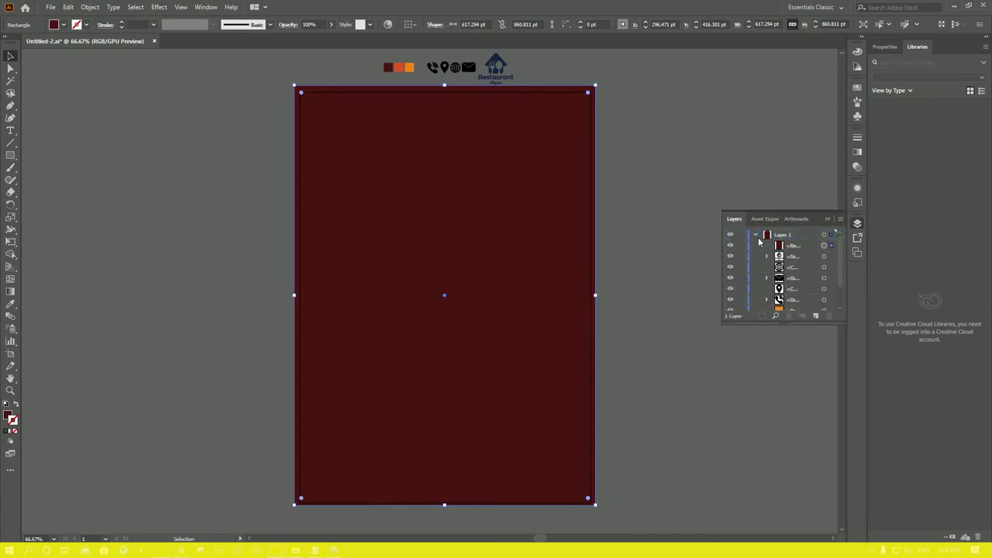
left_click(742, 248)
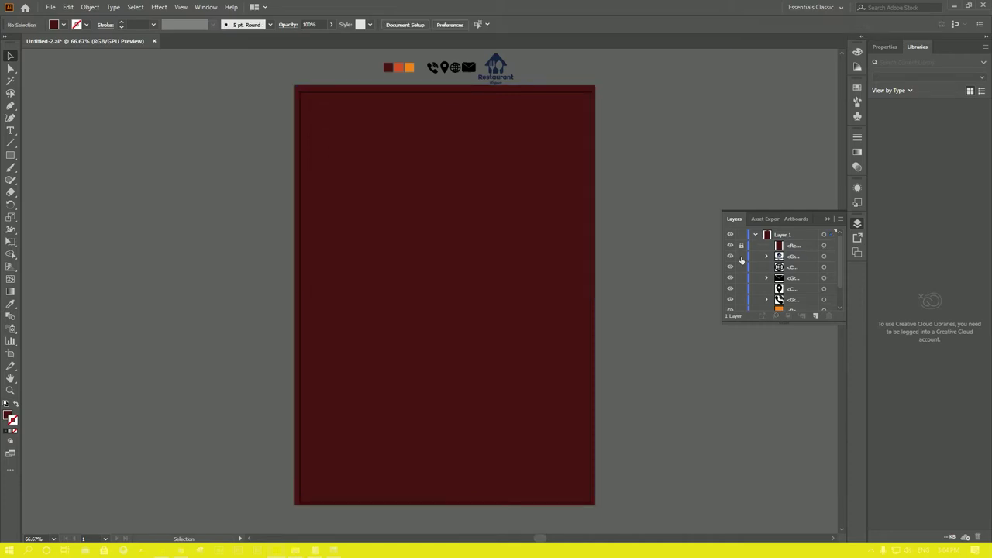
left_click(857, 225)
left_click_drag(483, 201, 485, 203)
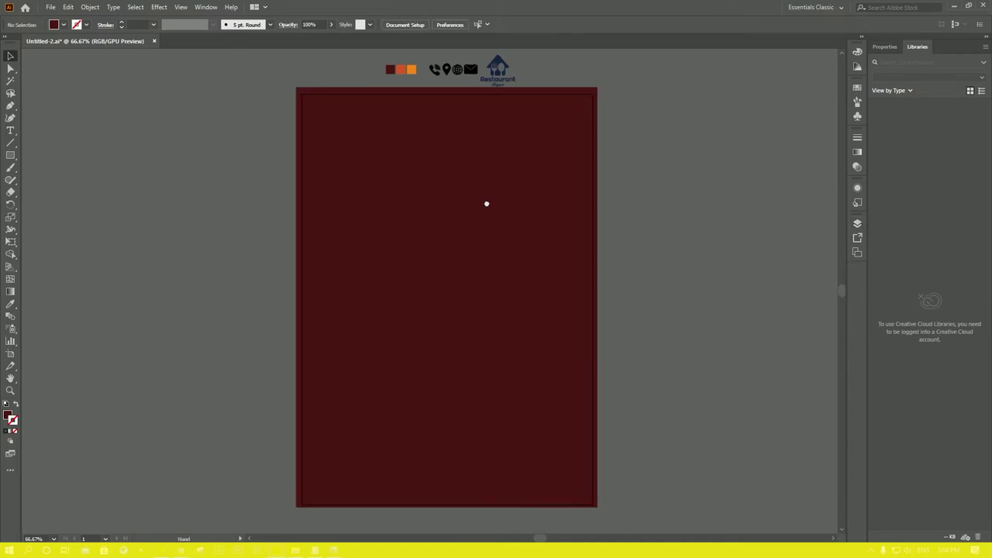
Zoom in and pen-draw a closed curved band from the page's left edge past the right edge.
key("z")
mouse_move(452, 179)
left_mouse_down()
mouse_move(513, 246)
mouse_move(511, 318)
mouse_move(508, 278)
left_mouse_up()
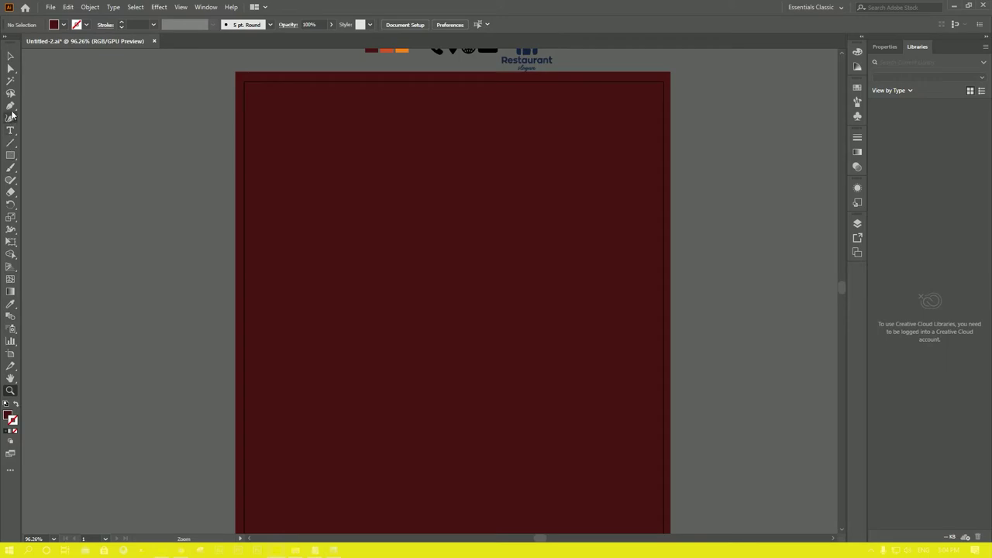
left_click(223, 384)
mouse_move(678, 297)
left_mouse_down()
mouse_move(755, 358)
mouse_move(830, 344)
left_mouse_up()
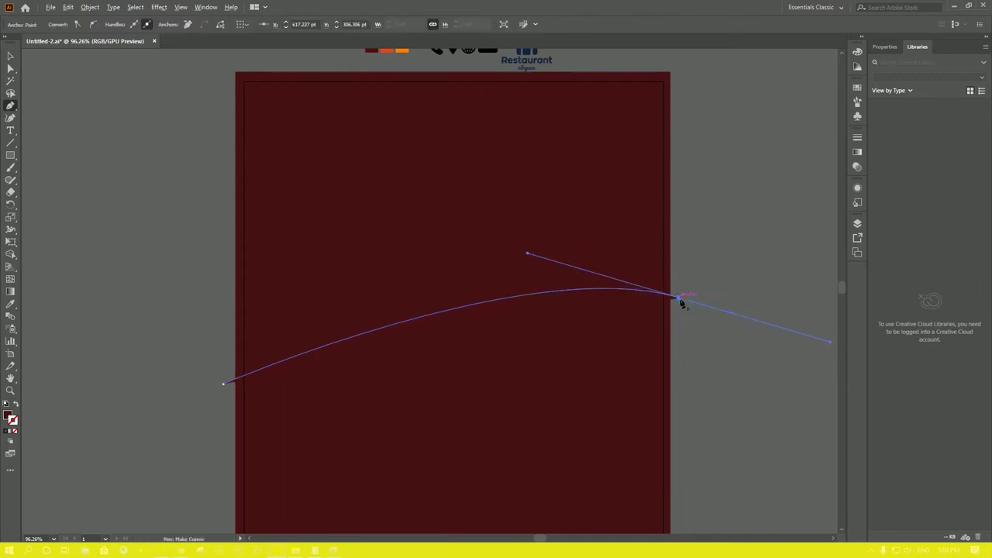
left_click(680, 297)
left_click(217, 355)
mouse_move(217, 356)
left_mouse_down()
mouse_move(33, 486)
mouse_move(68, 494)
left_mouse_up()
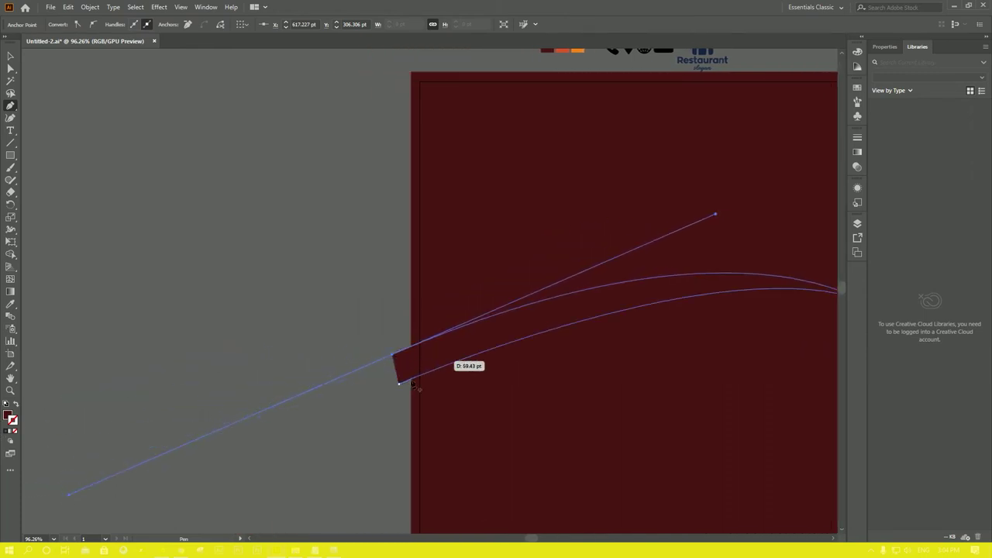
left_click(394, 357)
left_click(399, 384)
left_click_drag(397, 320, 204, 355)
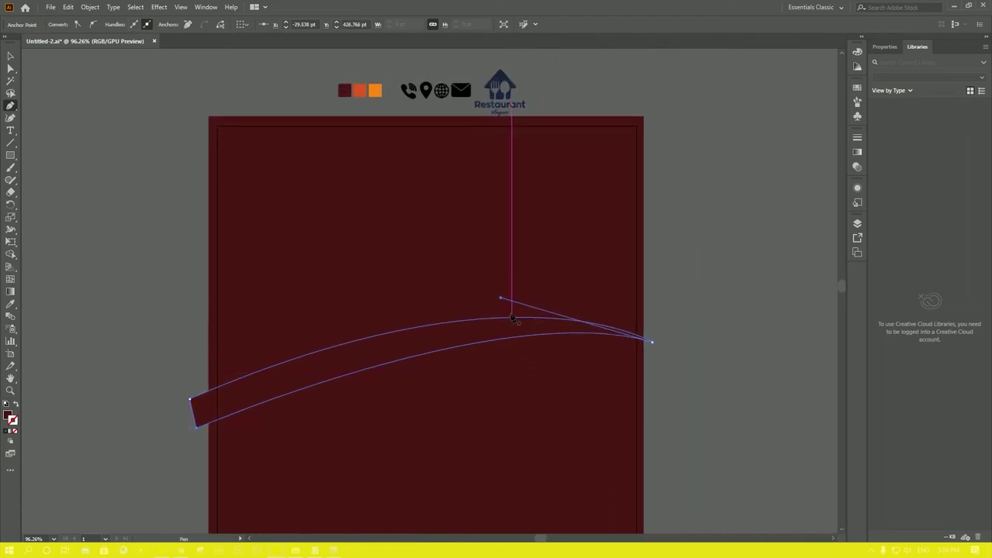
Reshape the band's upper and lower curves by dragging its anchor handles, then select the whole band.
key("a")
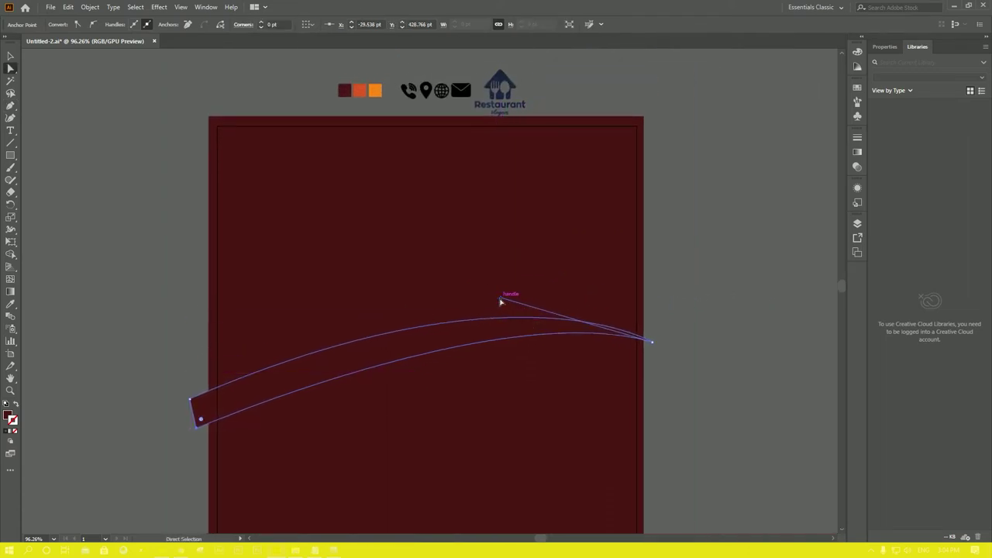
left_click_drag(500, 299, 541, 292)
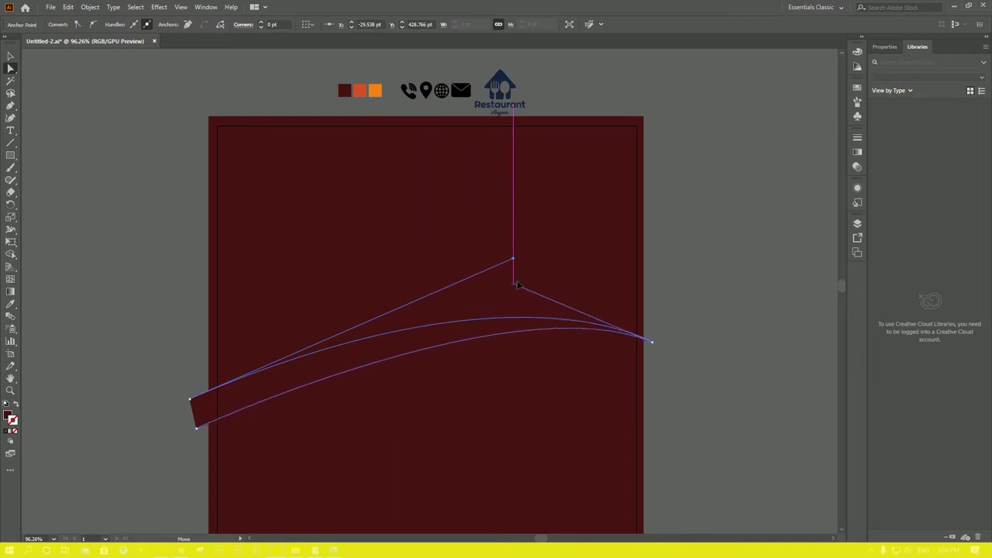
left_click_drag(541, 292, 393, 285)
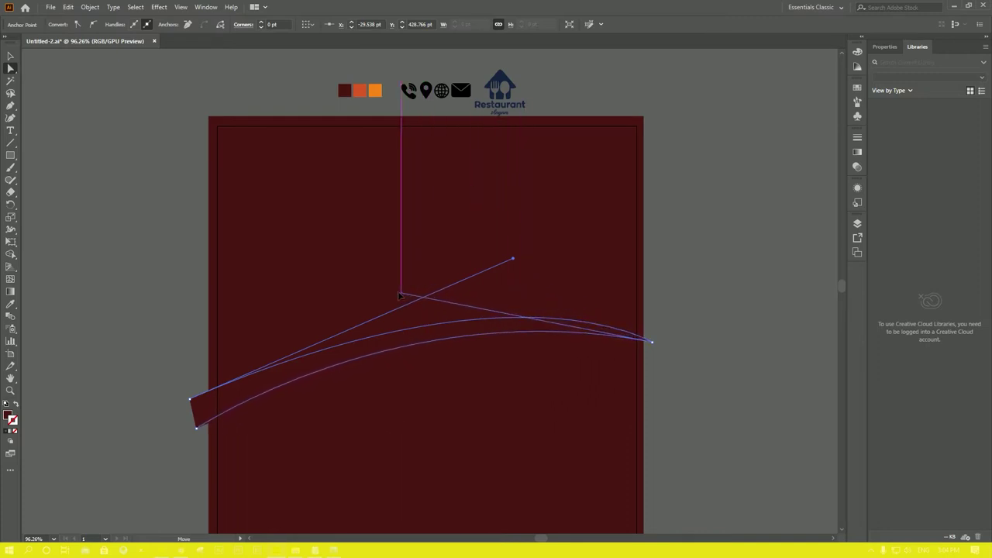
left_click(191, 400)
left_click_drag(515, 262, 382, 229)
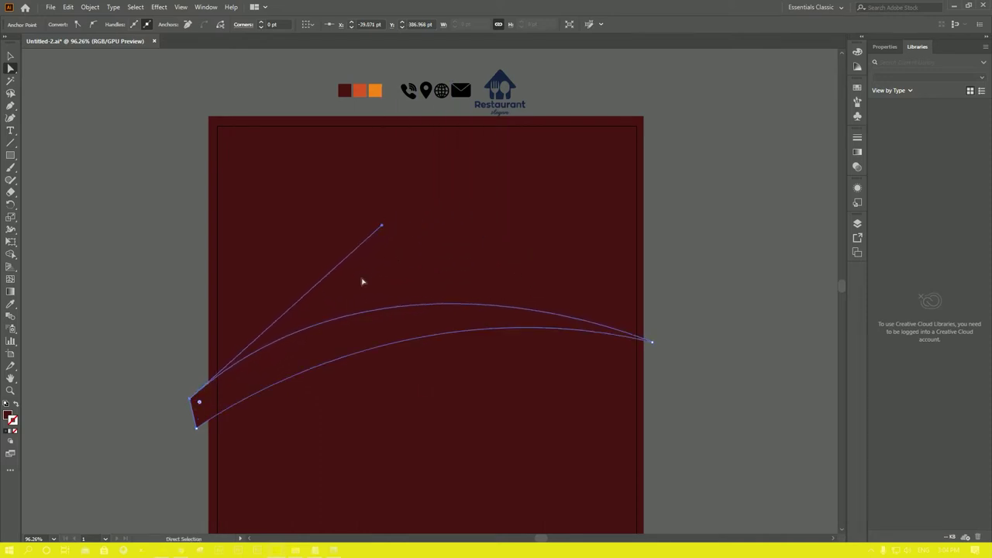
left_click_drag(383, 229, 402, 246)
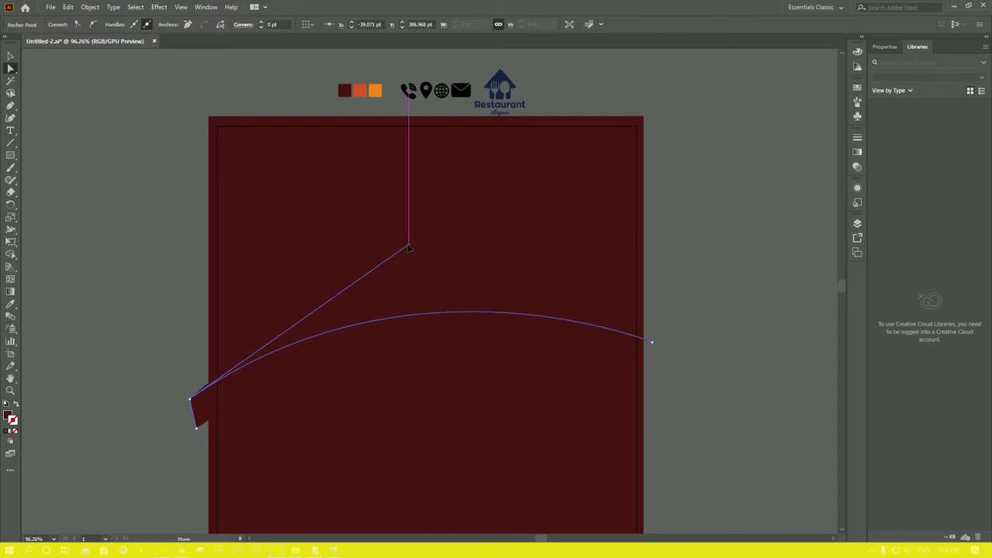
left_click_drag(549, 261, 553, 217)
left_click_drag(454, 224, 452, 279)
key("v")
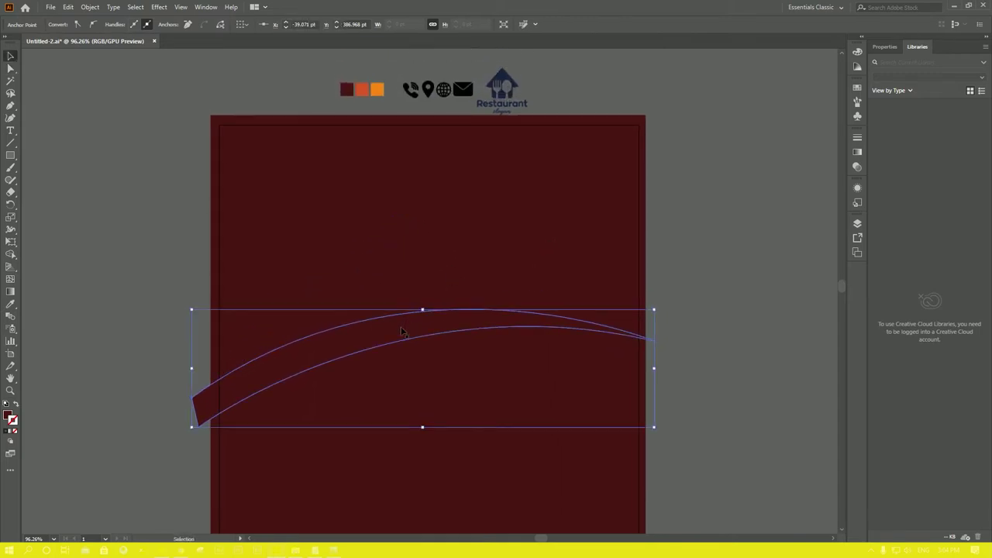
left_click(106, 179)
left_click(297, 349)
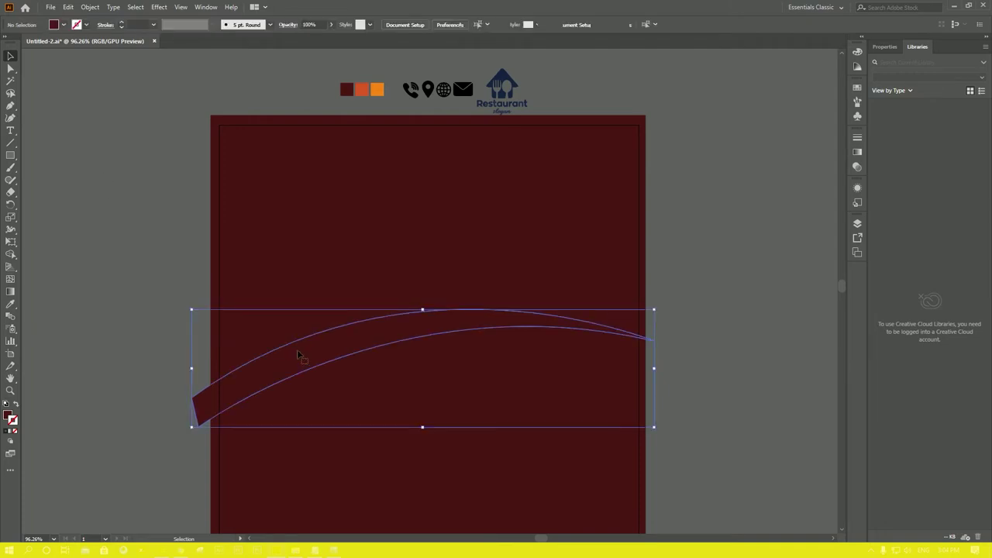
Fill the curved band with an orange swatch and reselect it.
left_click(65, 25)
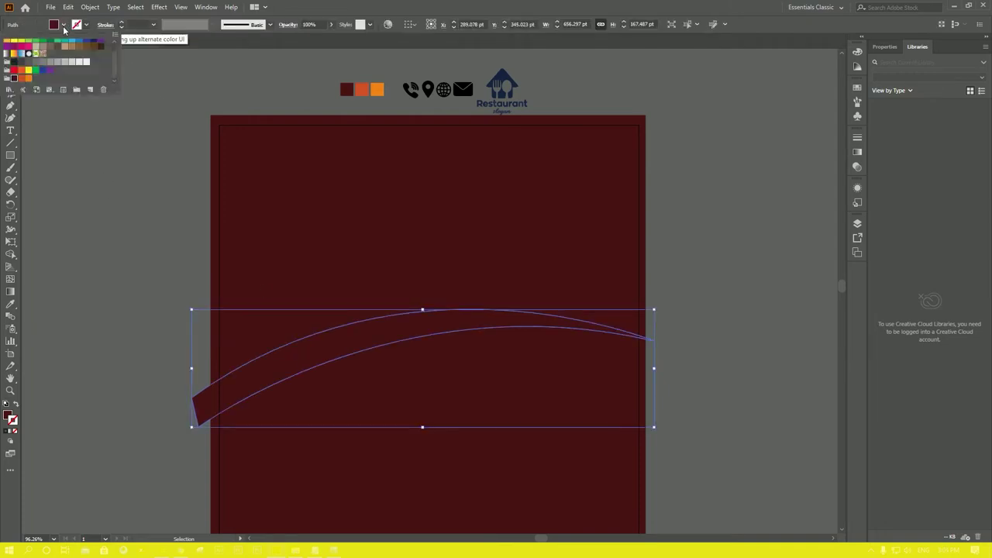
left_click(20, 83)
left_click(122, 291)
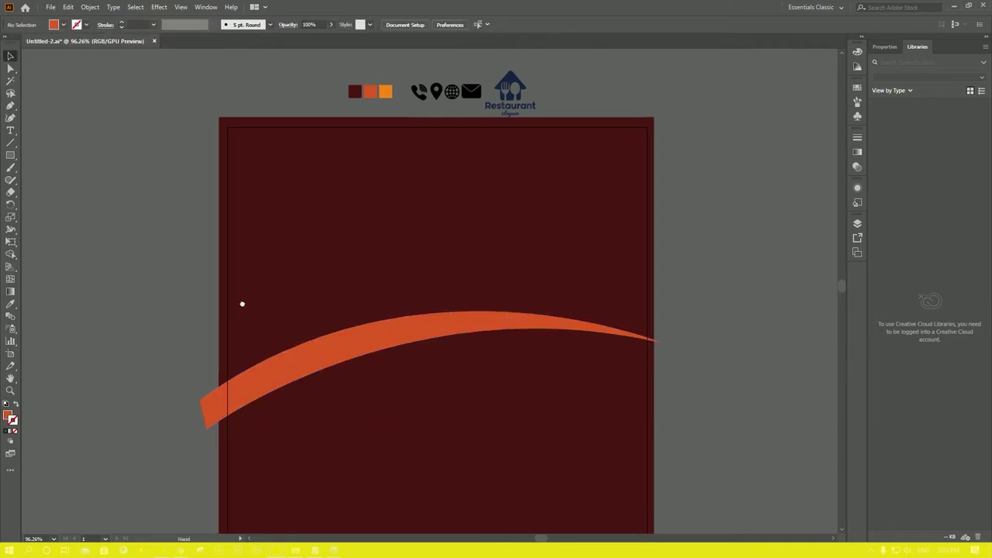
scroll(241, 303, "down", 1)
left_click(330, 327)
left_click(160, 301)
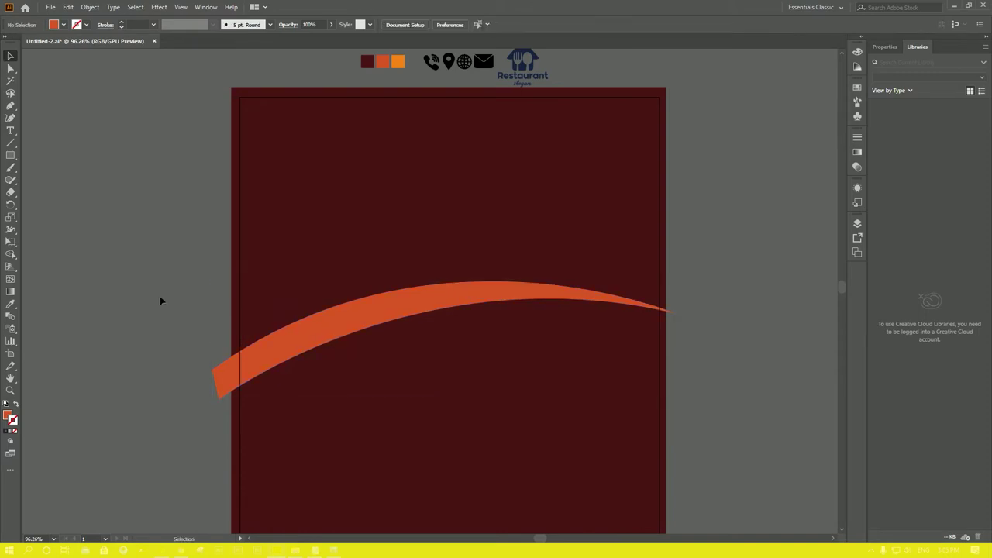
left_click_drag(217, 259, 205, 250)
left_click(328, 311)
Widen the band's left end by pulling the lower-left anchor down and reshaping the upper edge.
key("a")
left_click_drag(204, 390, 193, 414)
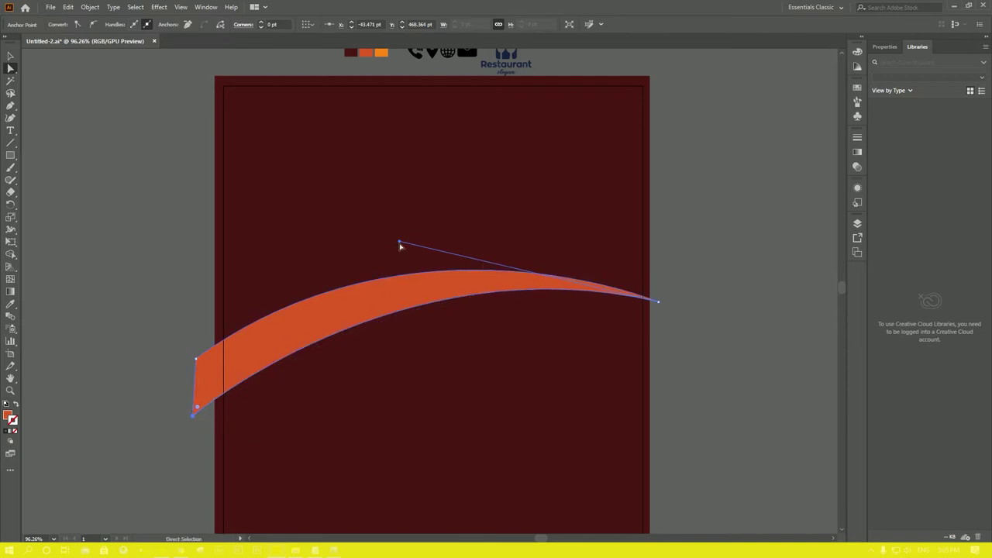
mouse_move(194, 360)
left_mouse_down()
mouse_move(412, 202)
mouse_move(438, 202)
left_mouse_up()
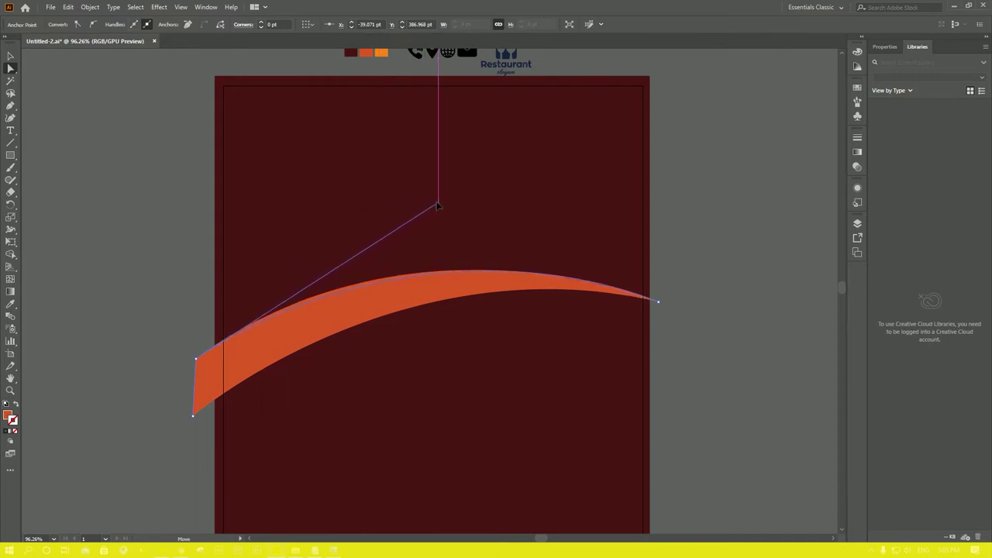
scroll(286, 264, "down", 1)
left_click(112, 274)
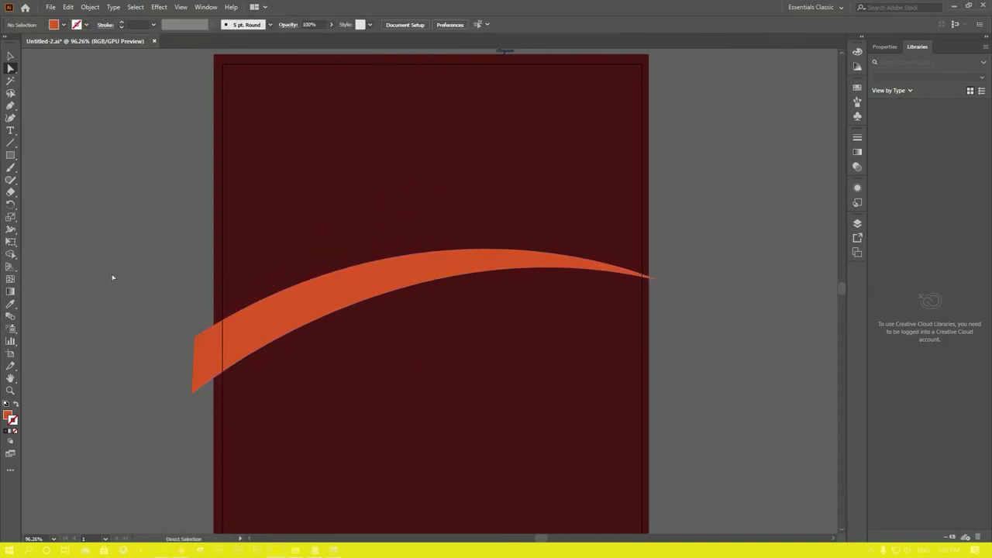
key("p")
left_click(178, 386)
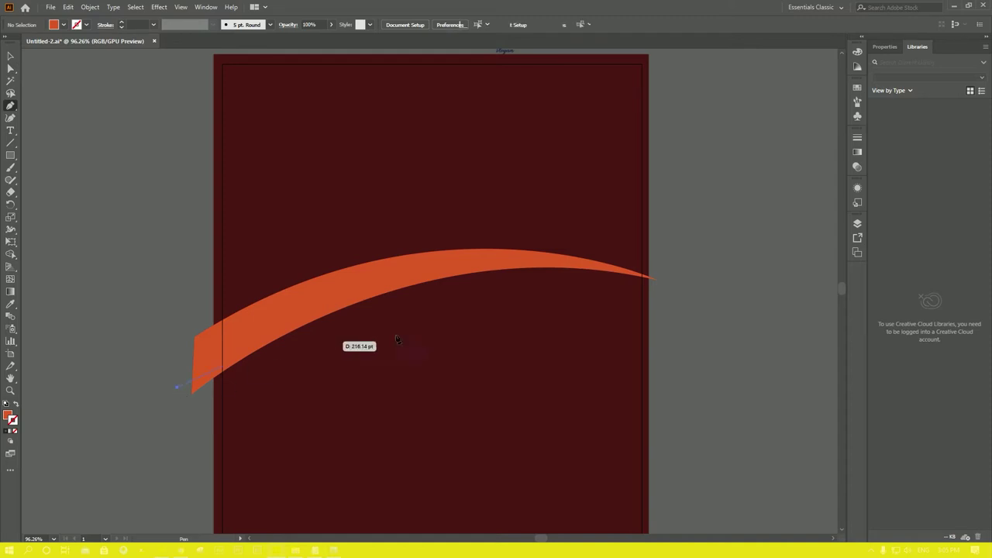
Draw a closed orange shape from the band's right tip along a faceted lower edge, then select both shapes.
left_click_drag(656, 279, 823, 362)
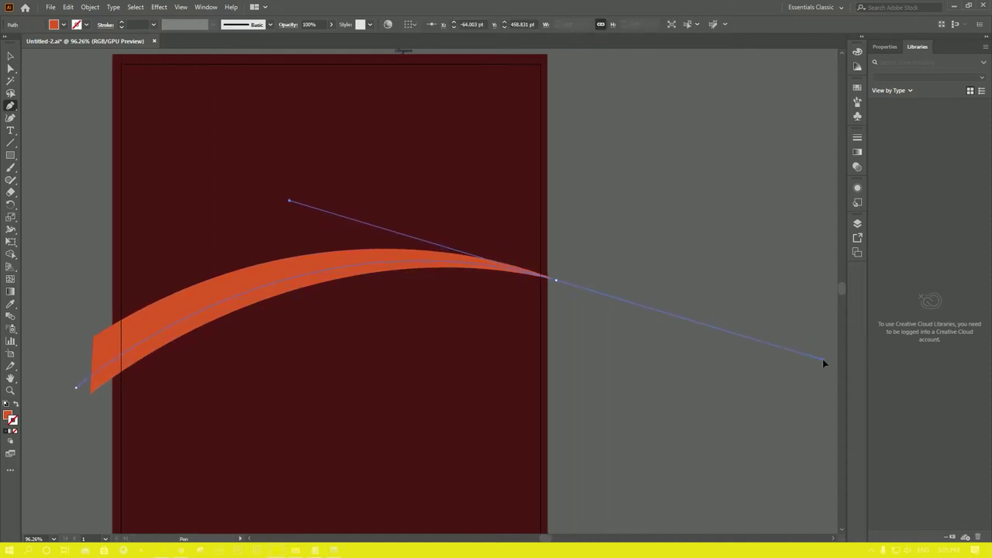
left_click_drag(833, 364, 798, 349)
left_click_drag(399, 297, 299, 345)
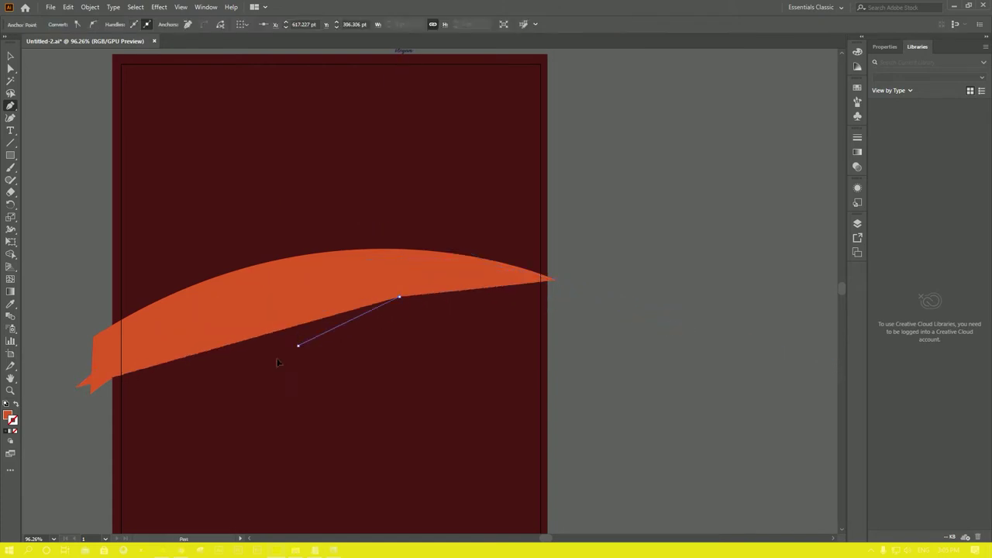
left_click(298, 345)
left_click(236, 372)
left_click(169, 385)
left_click(120, 399)
left_click(81, 407)
left_click(77, 388)
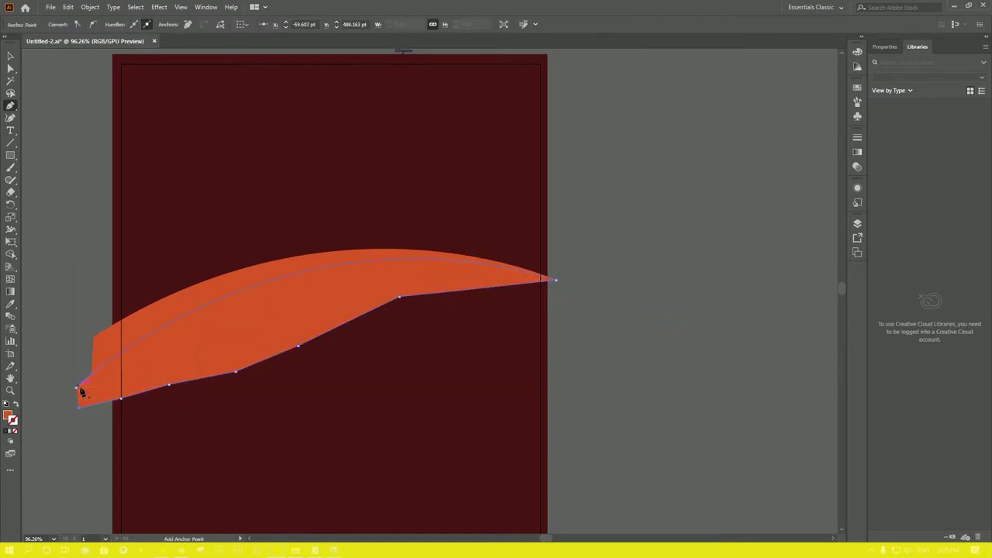
left_click_drag(301, 296, 435, 273)
left_click(385, 254)
left_click(409, 303)
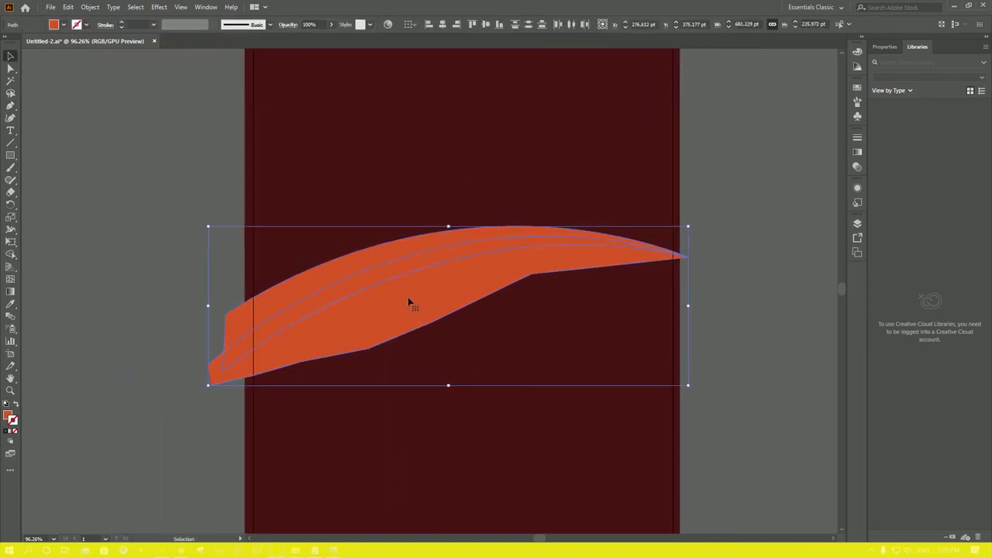
Use Shape Builder to remove the unwanted lower piece of the overlapping curves.
left_click(11, 254)
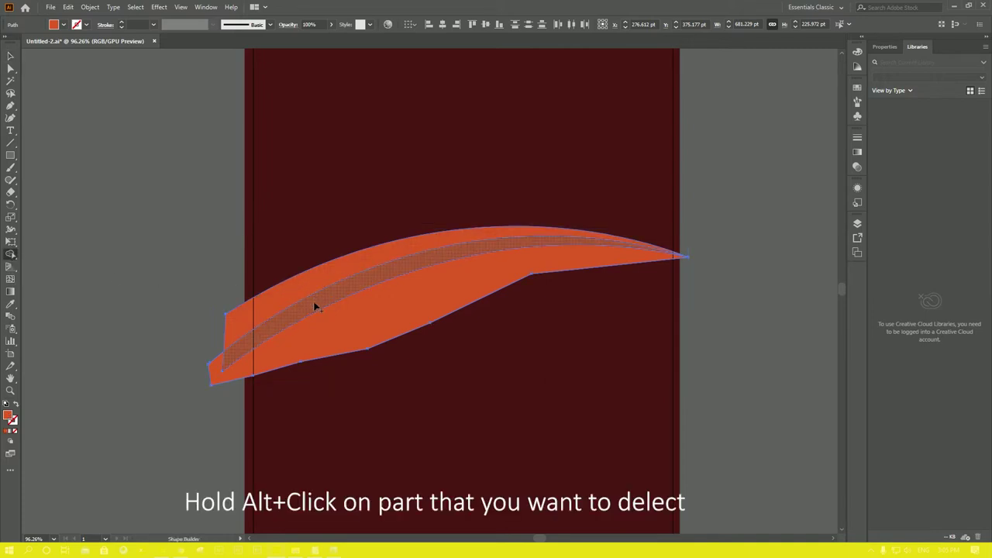
mouse_move(315, 307)
left_mouse_down()
mouse_move(258, 303)
mouse_move(283, 307)
left_mouse_up()
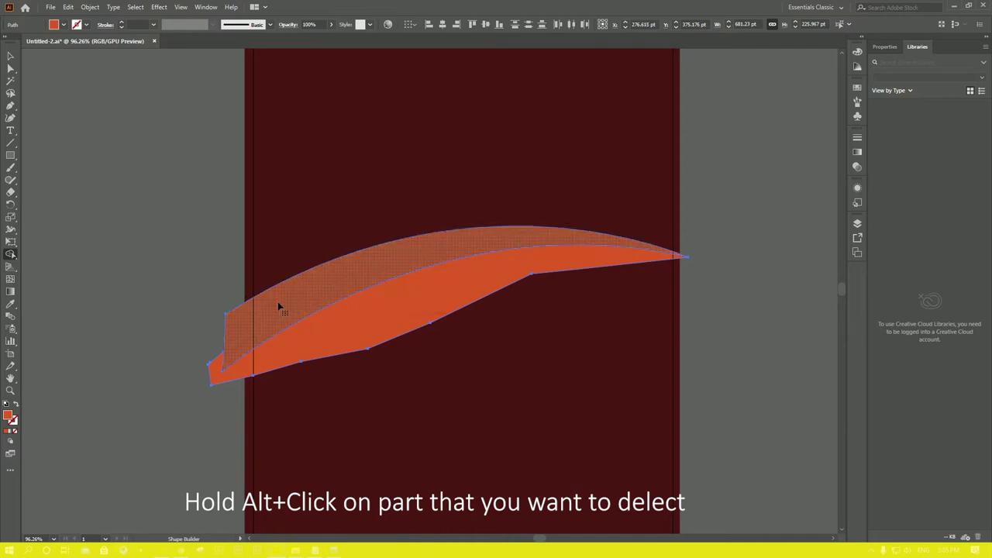
left_click(345, 322, "alt")
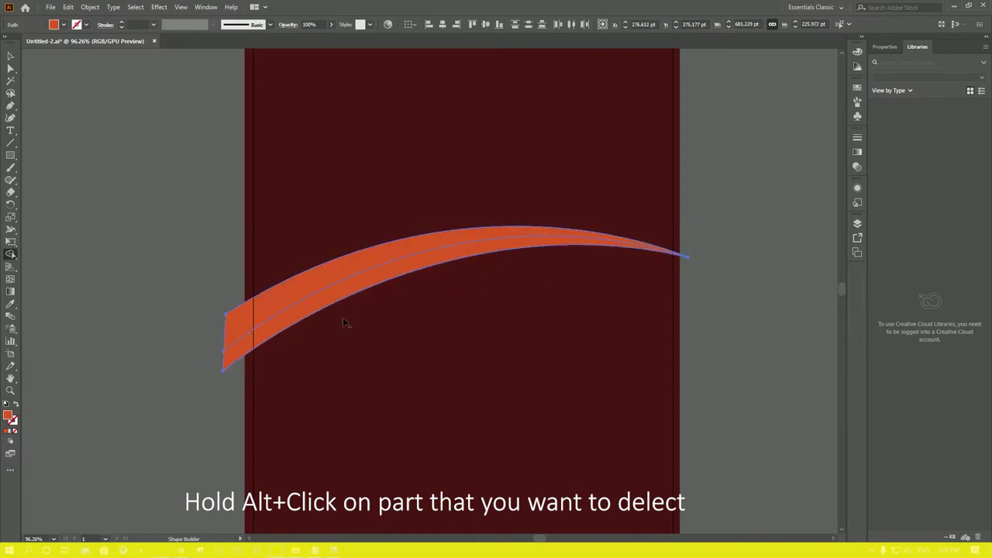
Fill the remaining lower curved strip with orange.
key("v")
left_click(334, 341)
left_click(377, 277)
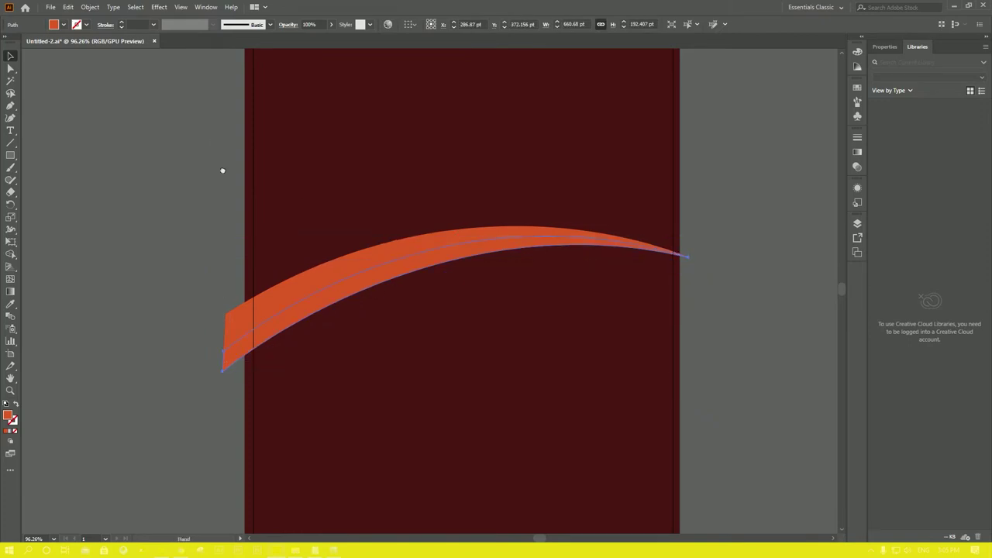
left_click_drag(224, 155, 215, 194)
left_click(66, 25)
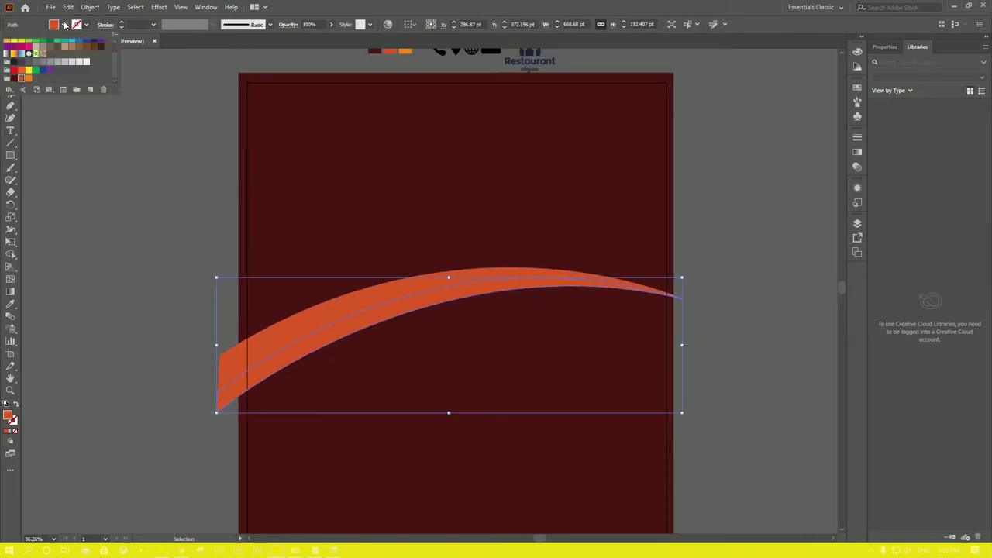
left_click(29, 80)
left_click(113, 224)
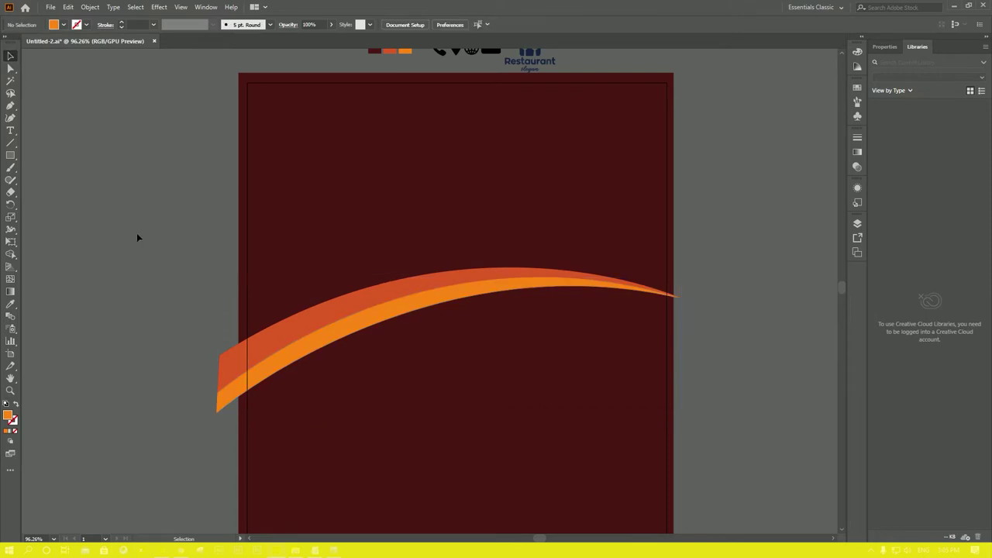
left_click_drag(157, 251, 164, 194)
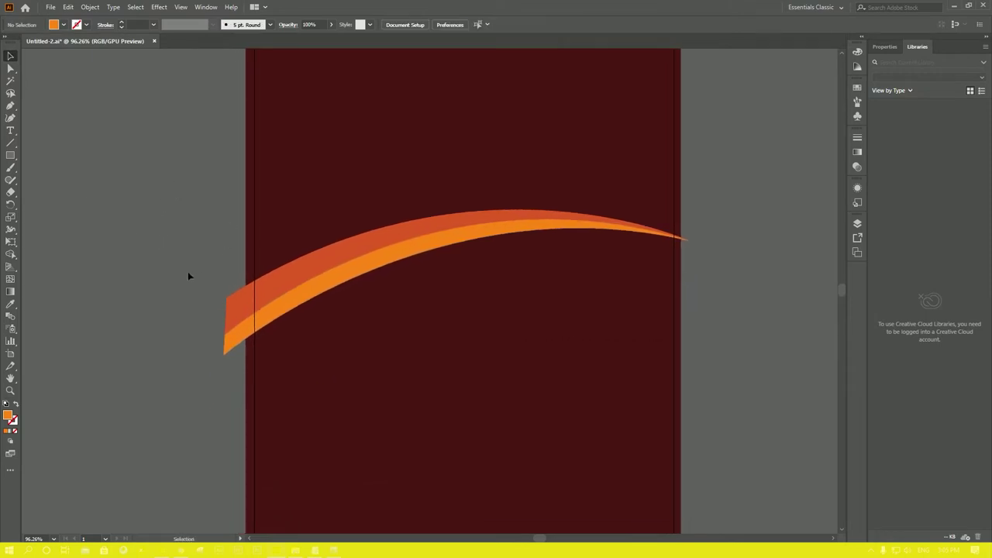
Duplicate the red-orange curve up-left, tilt it slightly, and fill the copy white.
left_click(358, 256)
left_click_drag(350, 247, 347, 241)
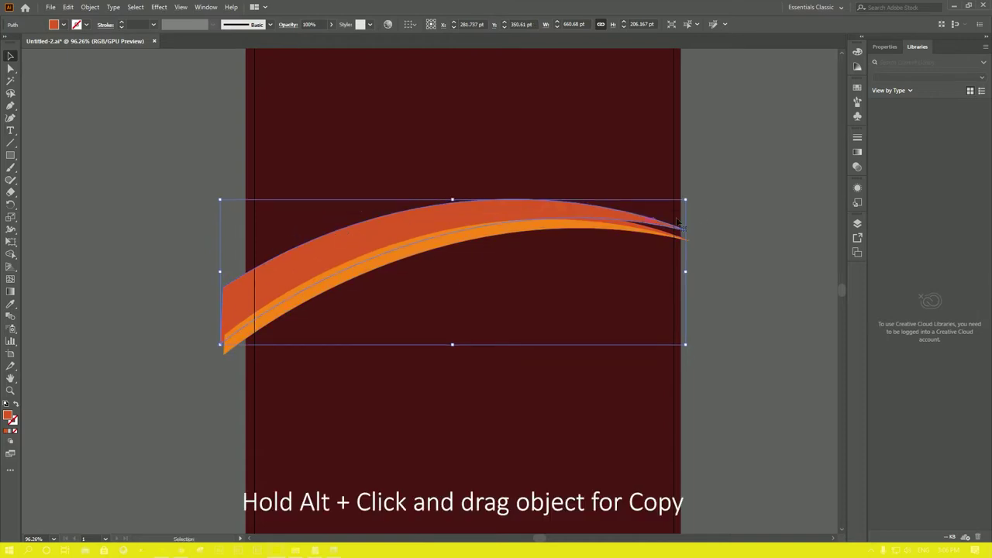
left_click_drag(693, 201, 699, 205)
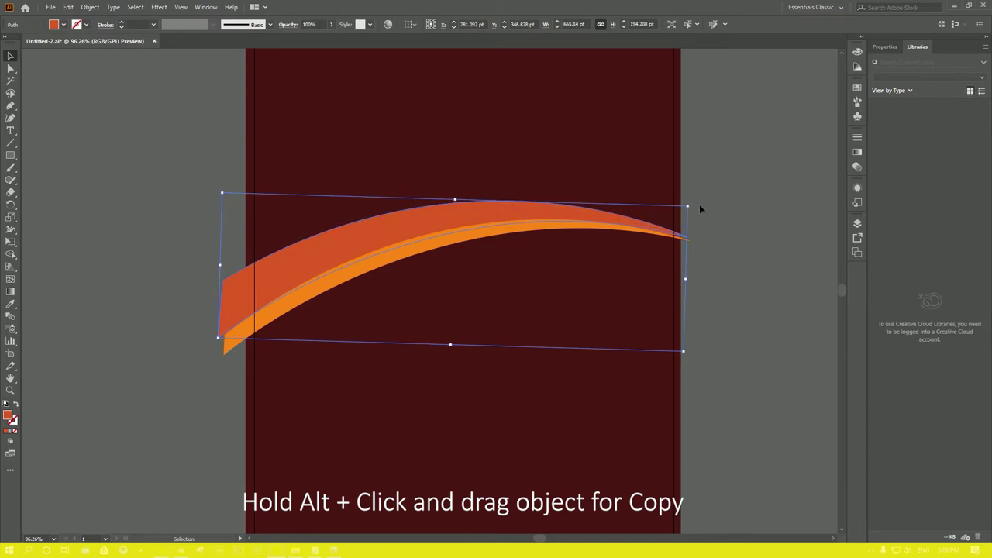
left_click(65, 25)
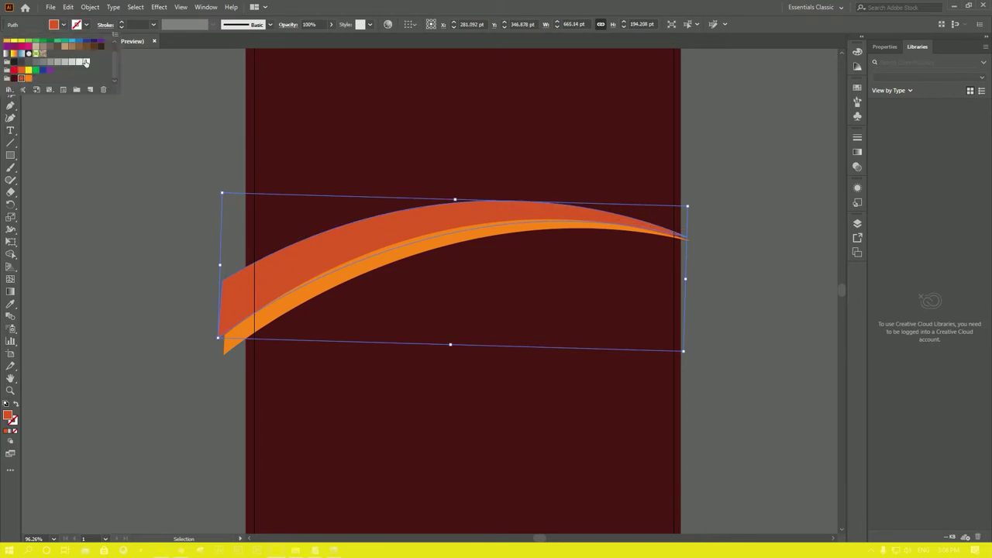
left_click(86, 62)
left_click(121, 195)
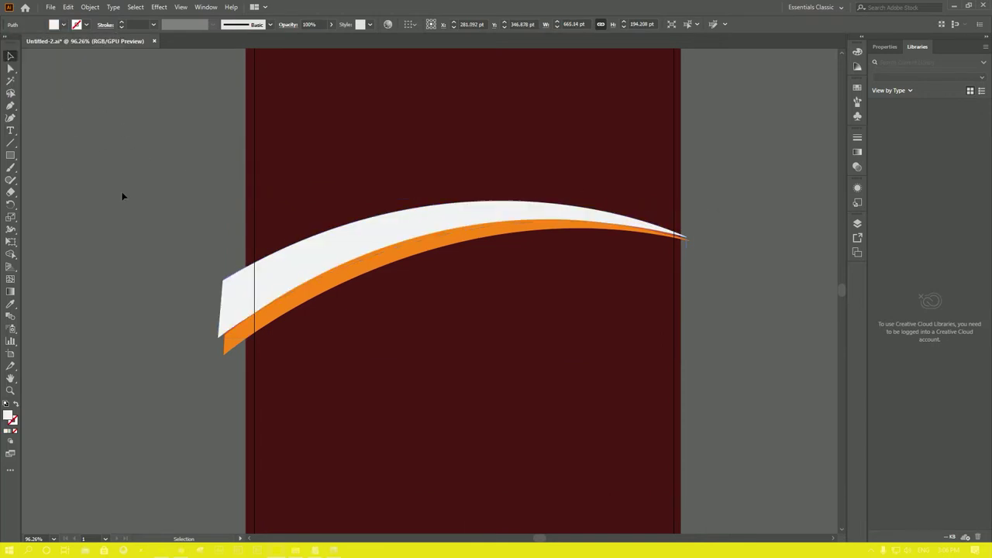
Restack the stripes so the white curve sits behind and the red band shows in front.
left_click(405, 224)
right_click(407, 220)
mouse_move(436, 391)
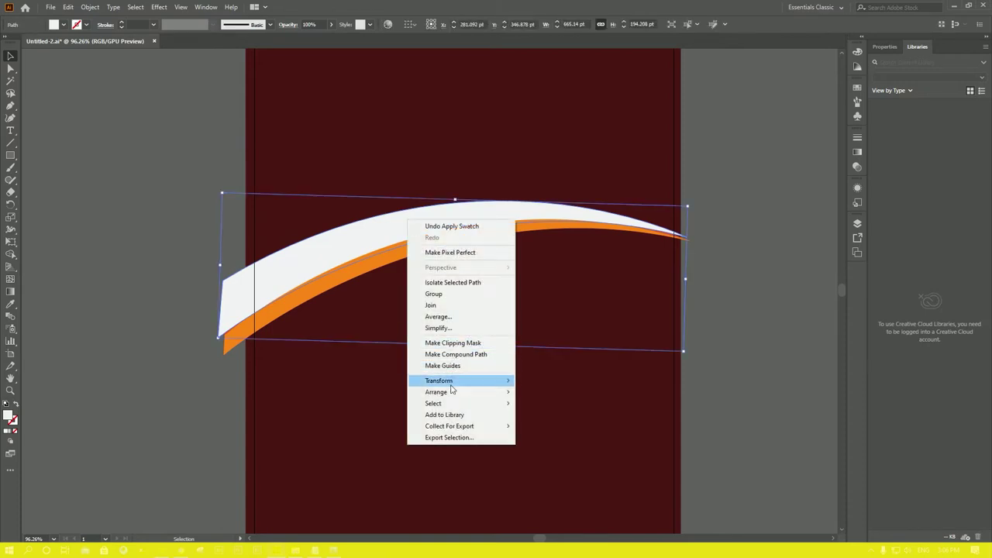
left_click(550, 414)
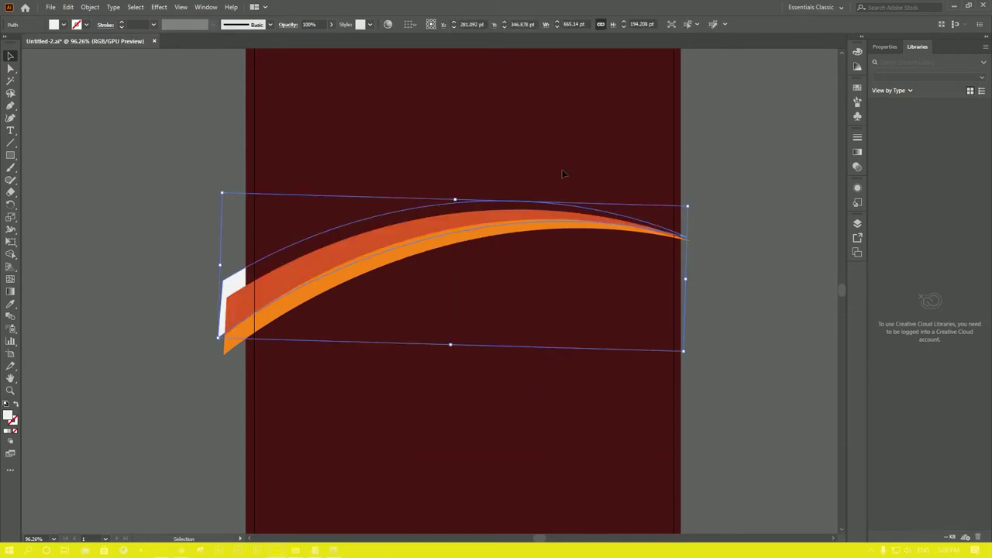
left_click(564, 161)
left_click(234, 283)
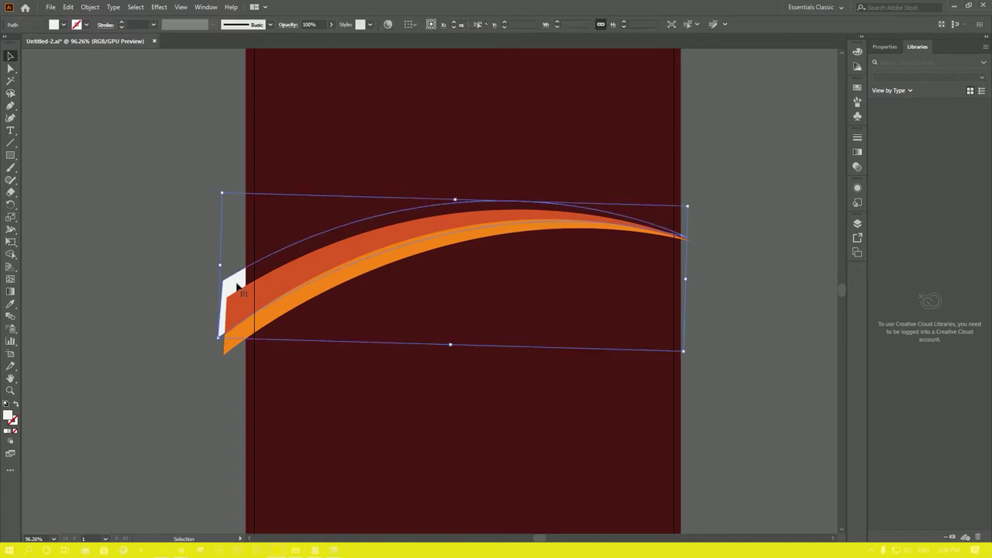
key("a")
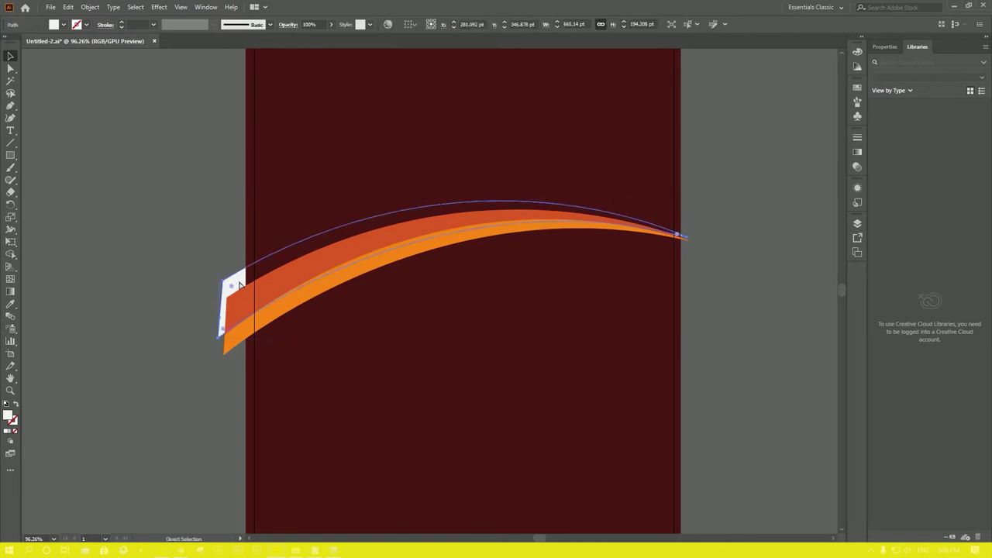
key("v")
key("ctrl+bracketright")
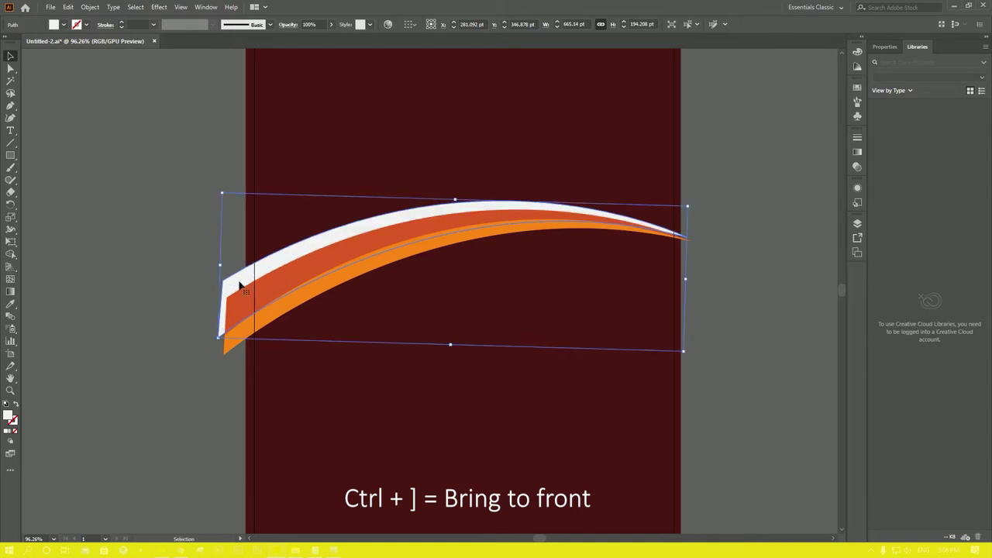
left_click(750, 302)
left_click_drag(754, 284, 751, 332)
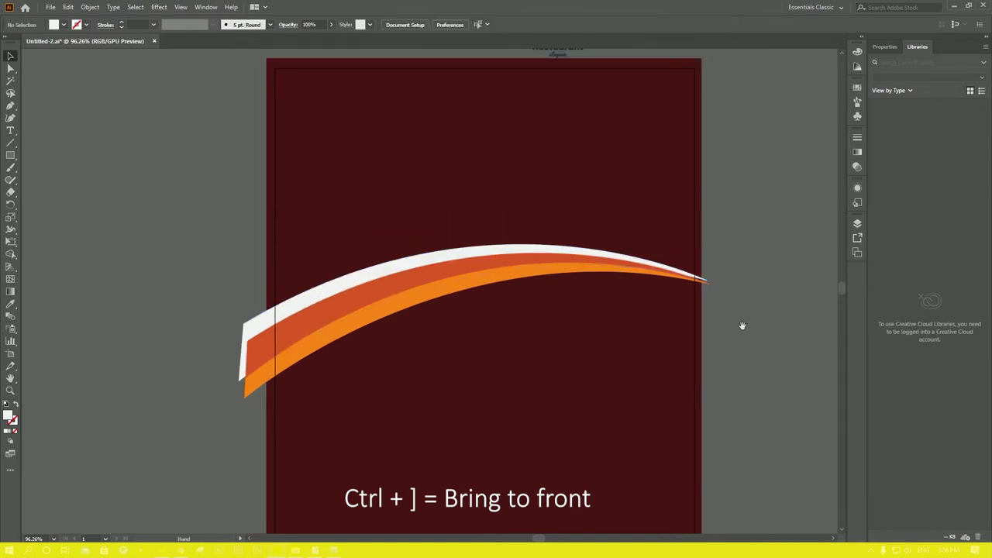
left_click(475, 277)
key("ctrl+bracketright")
Enlarge the selected stripe slightly about its centre using the bounding box handle.
left_click(440, 262)
left_click_drag(711, 245, 727, 241)
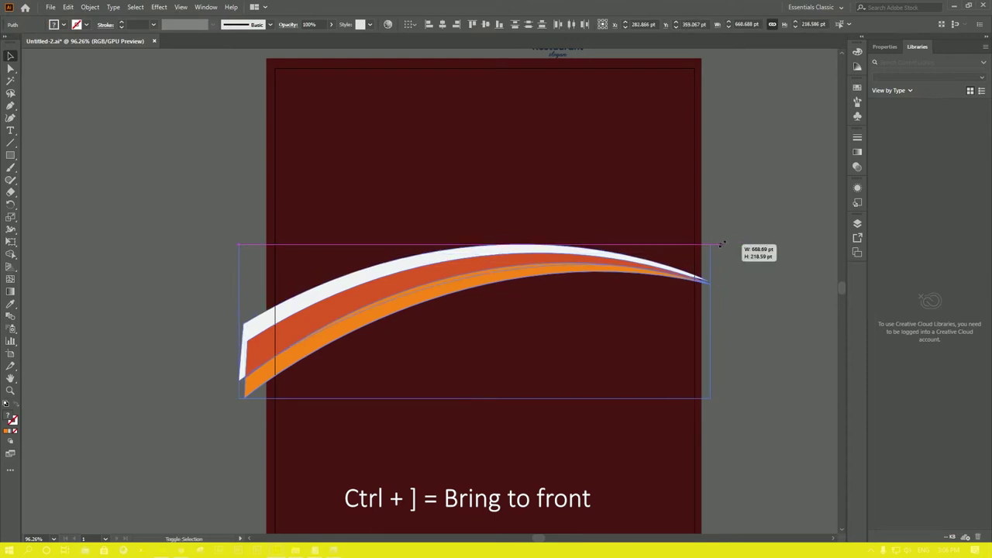
left_click(758, 229)
scroll(729, 221, "down", 2)
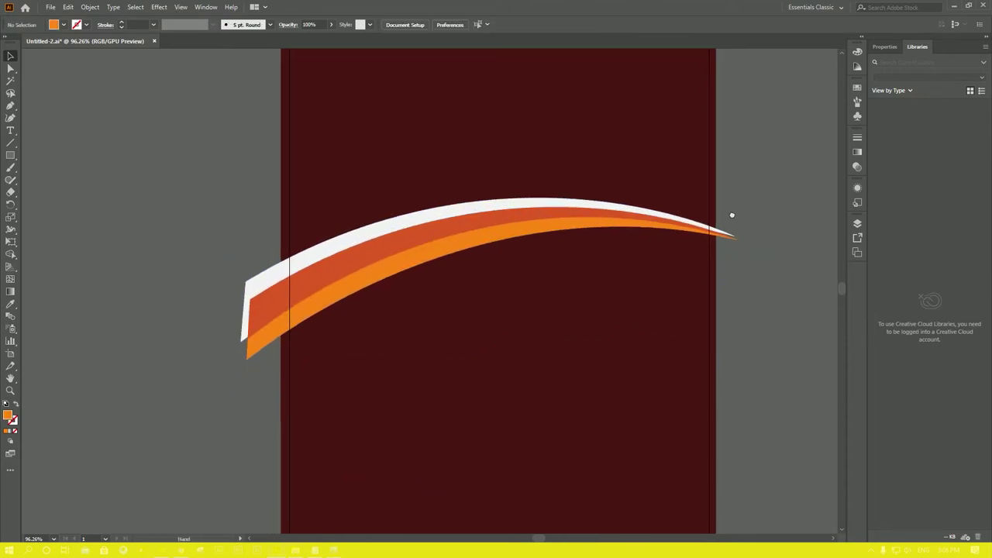
Zoom out to the whole page, then move the orange curve up and rotate it slightly clockwise.
scroll(730, 173, "down", 2)
key("z")
mouse_move(682, 204)
left_mouse_down()
mouse_move(596, 268)
mouse_move(582, 250)
left_mouse_up()
left_click_drag(544, 202, 490, 250)
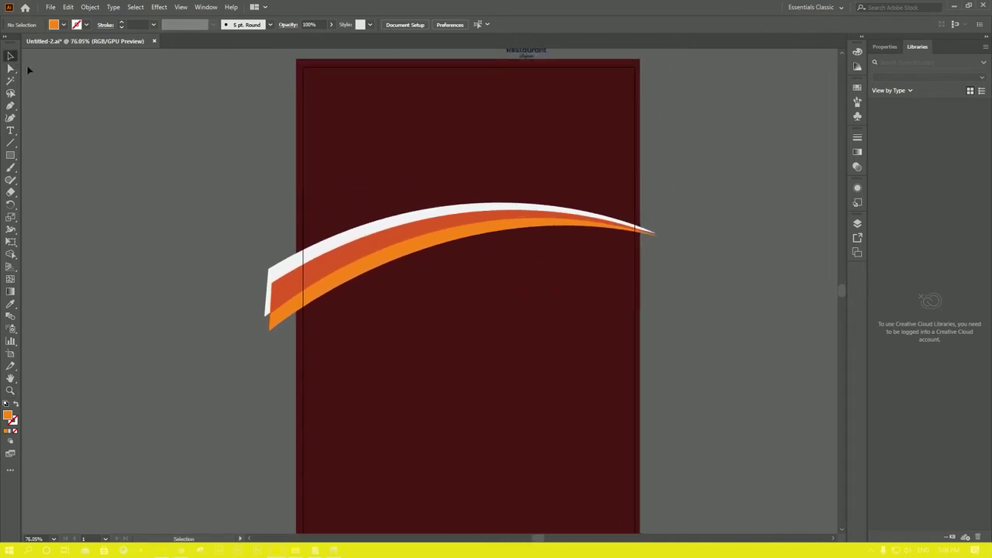
left_click_drag(371, 261, 372, 251)
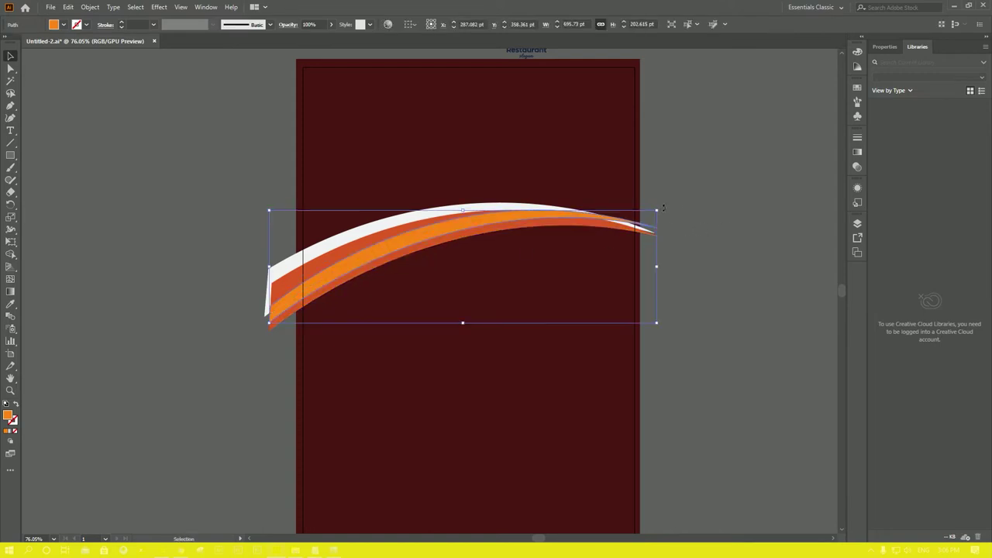
left_click_drag(662, 207, 713, 230)
left_click(713, 230)
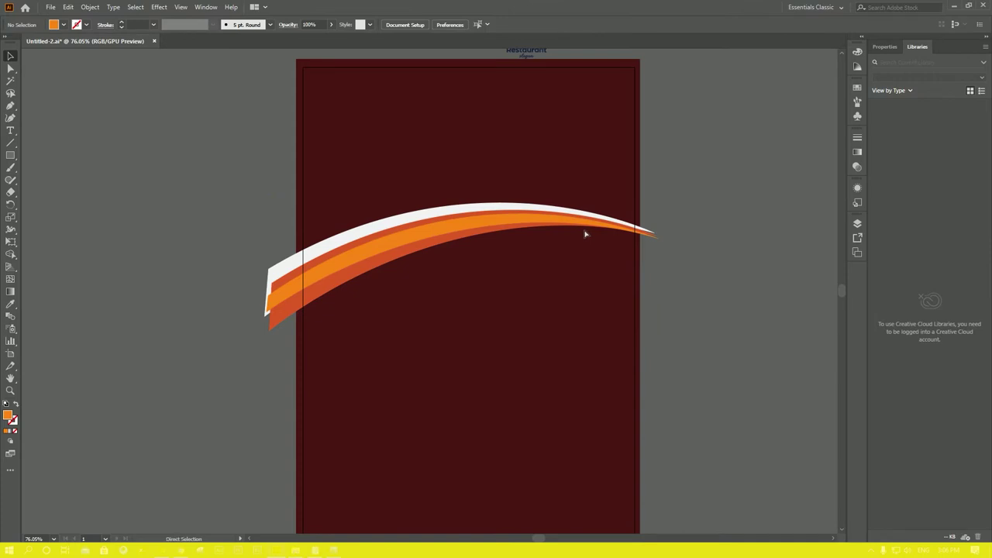
Nudge the orange stripe down below the red and lower the white stripe to reveal more red.
left_click(585, 234)
key("shift+Down")
key("shift+Down")
left_click(699, 227)
left_click_drag(616, 223, 617, 230)
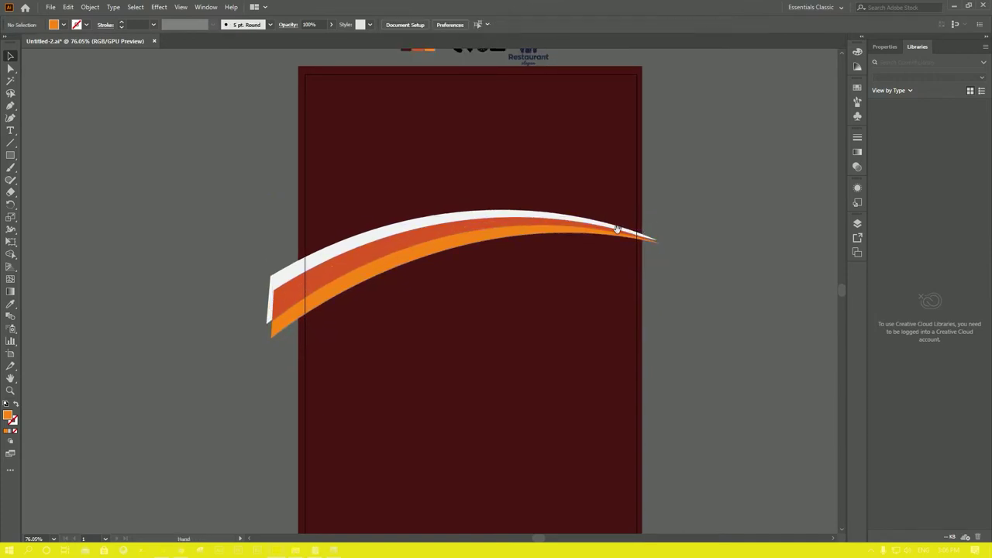
left_click_drag(343, 244, 349, 248)
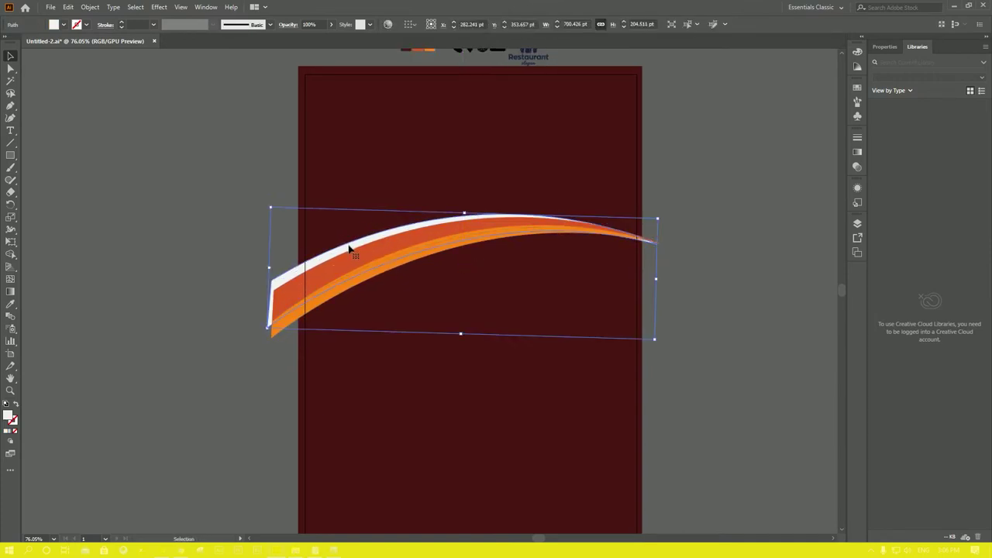
left_click(734, 272)
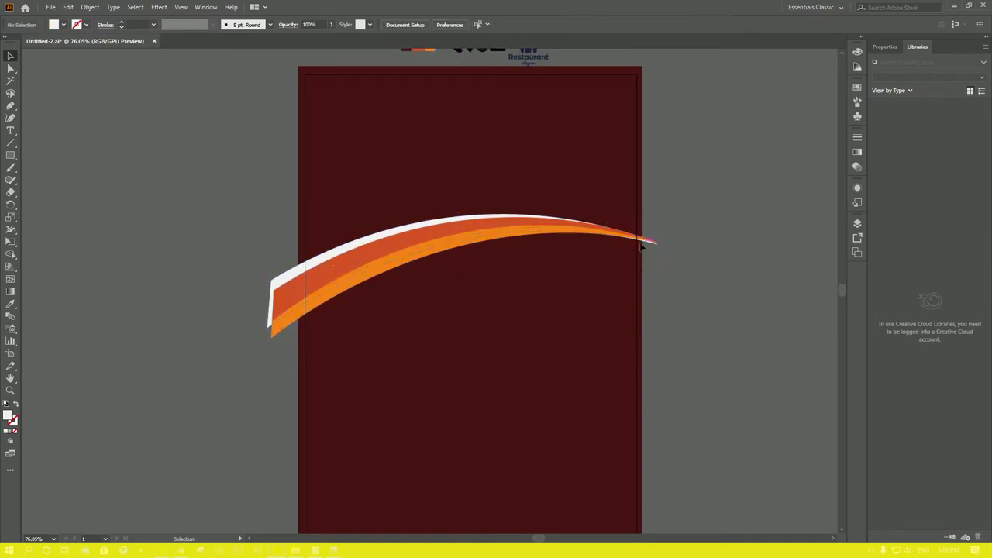
left_click(409, 257)
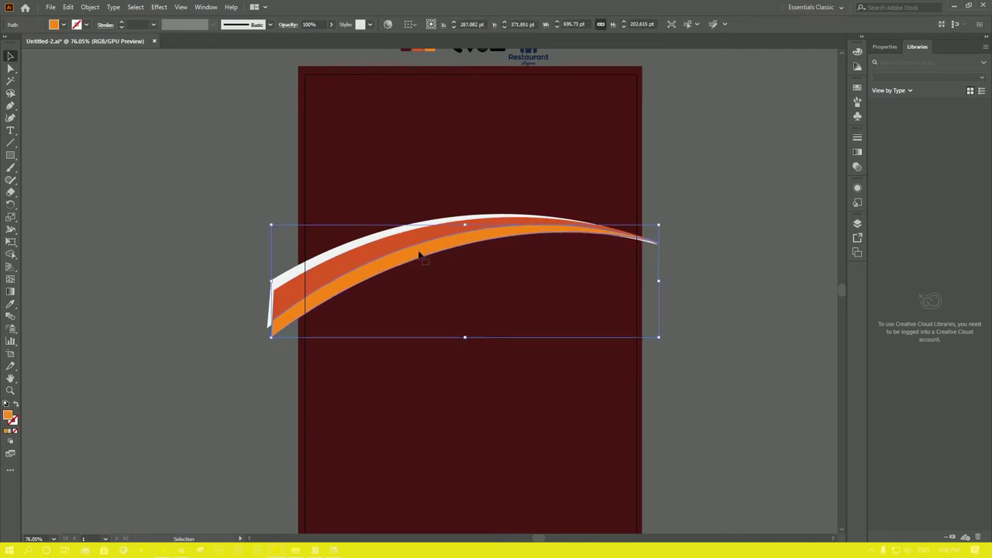
left_click(828, 204)
left_click_drag(627, 206, 633, 223)
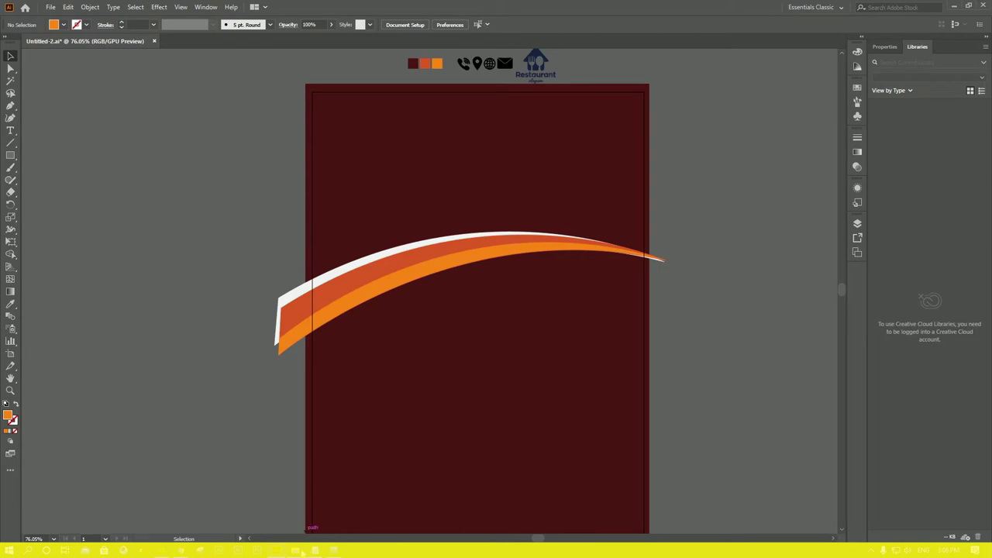
Drag the pizza photo 2.jpg from File Explorer onto the top of the page.
mouse_move(277, 550)
left_click(303, 511)
left_click_drag(188, 87, 277, 547)
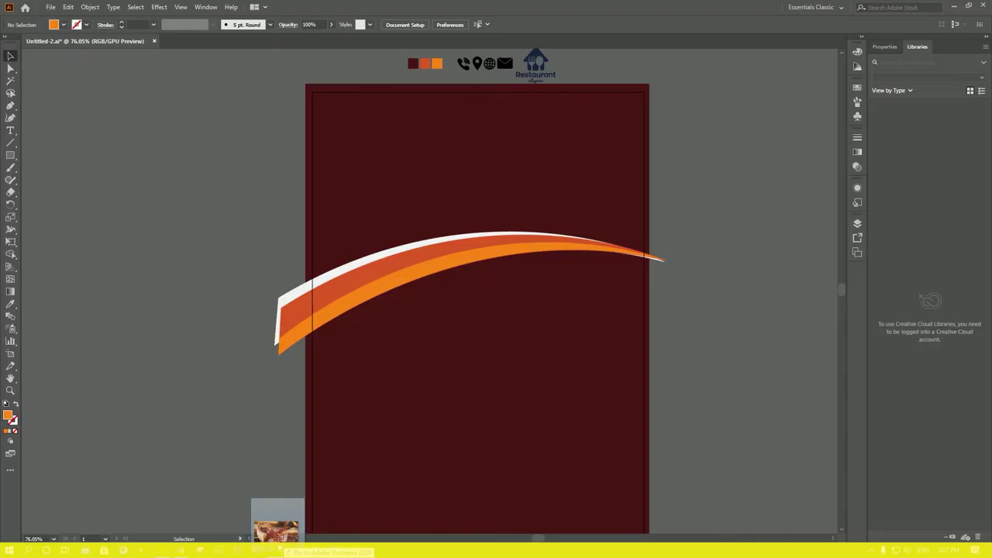
left_click_drag(281, 547, 410, 229)
mouse_move(439, 277)
left_mouse_down()
mouse_move(521, 228)
mouse_move(505, 227)
left_mouse_up()
Group the three swoosh stripes, bring the group in front of the photo, and move the photo up.
key("space")
left_click(318, 332)
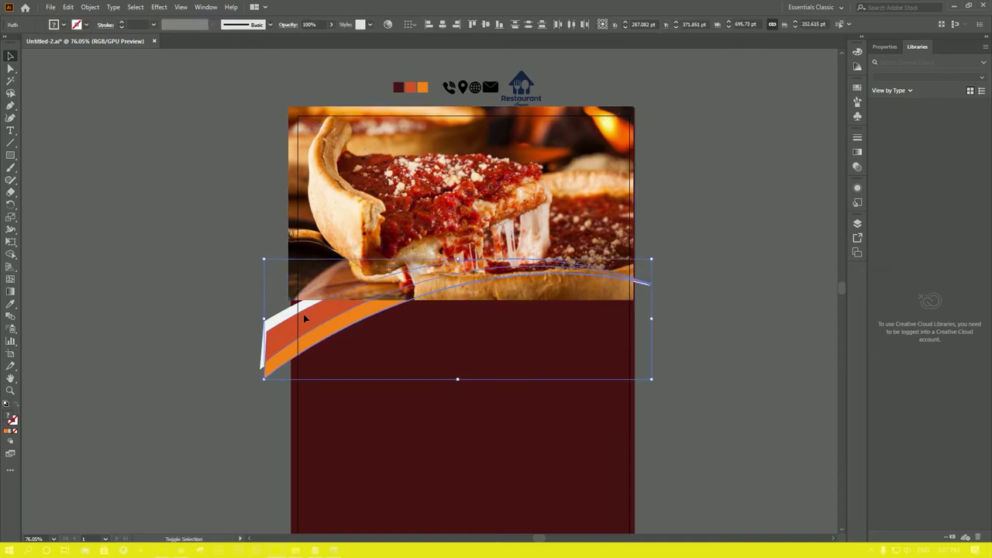
right_click(287, 315)
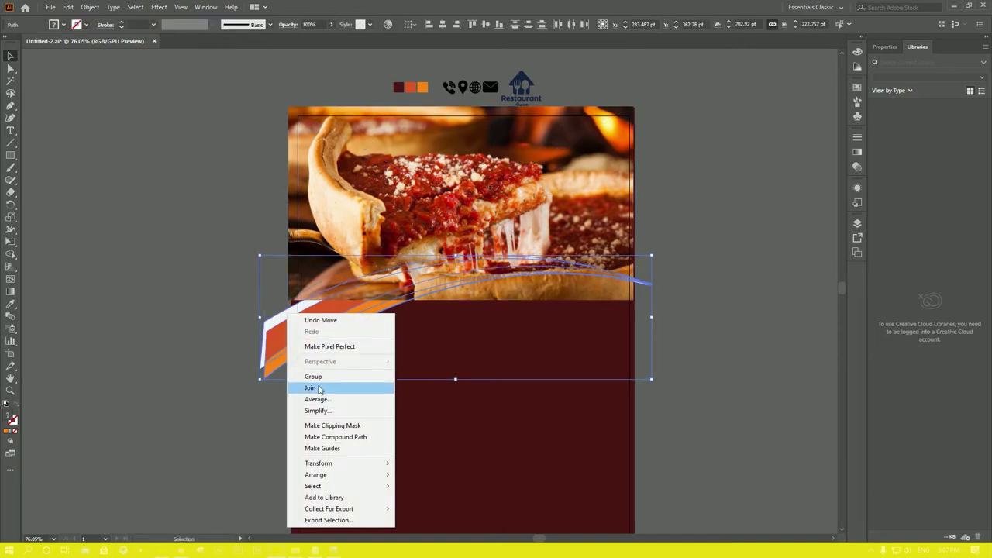
left_click(310, 376)
right_click(296, 332)
mouse_move(341, 457)
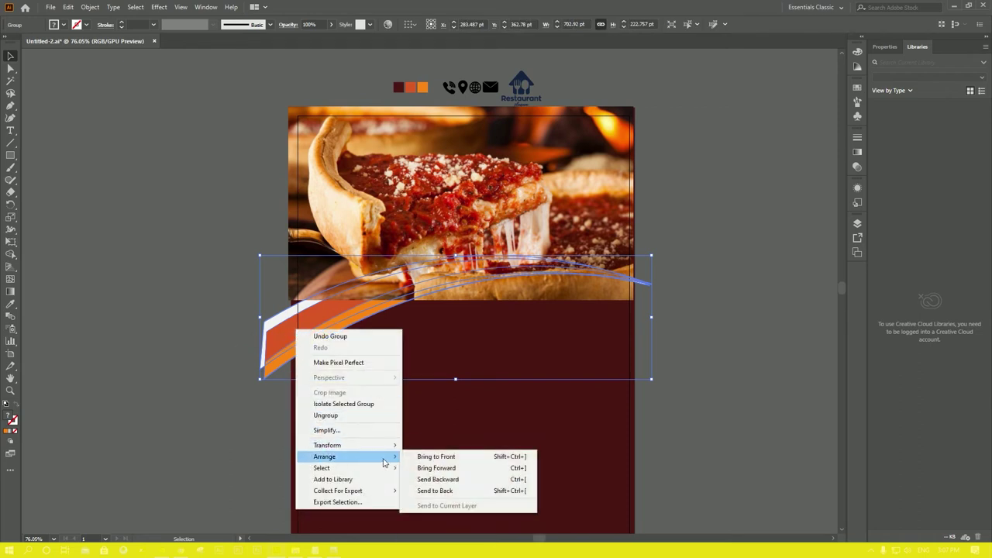
left_click(442, 458)
left_click_drag(554, 242, 552, 231)
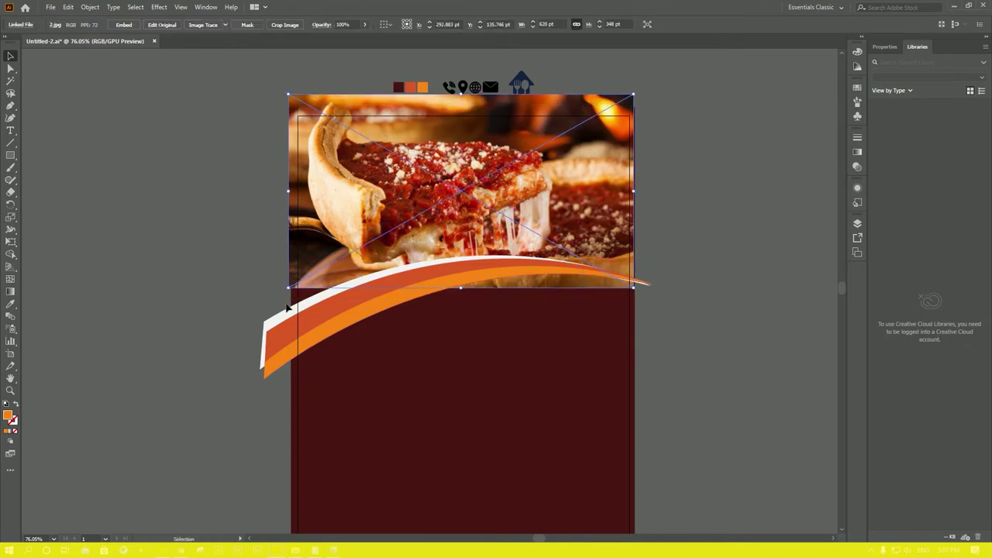
Enlarge the pizza photo and shift it so it covers the page top.
left_click_drag(289, 291, 267, 329)
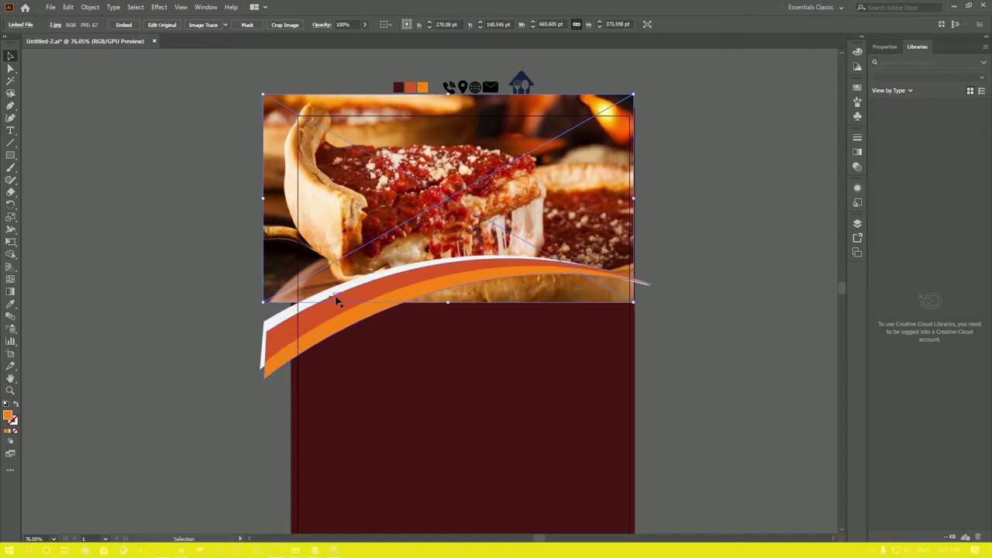
mouse_move(386, 221)
left_mouse_down()
mouse_move(385, 230)
mouse_move(421, 200)
left_mouse_up()
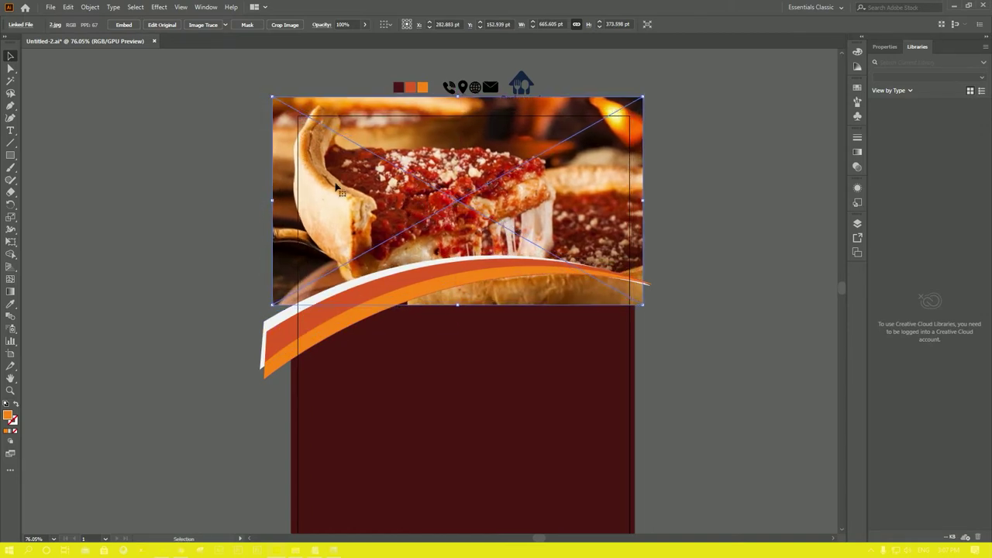
left_click(189, 166)
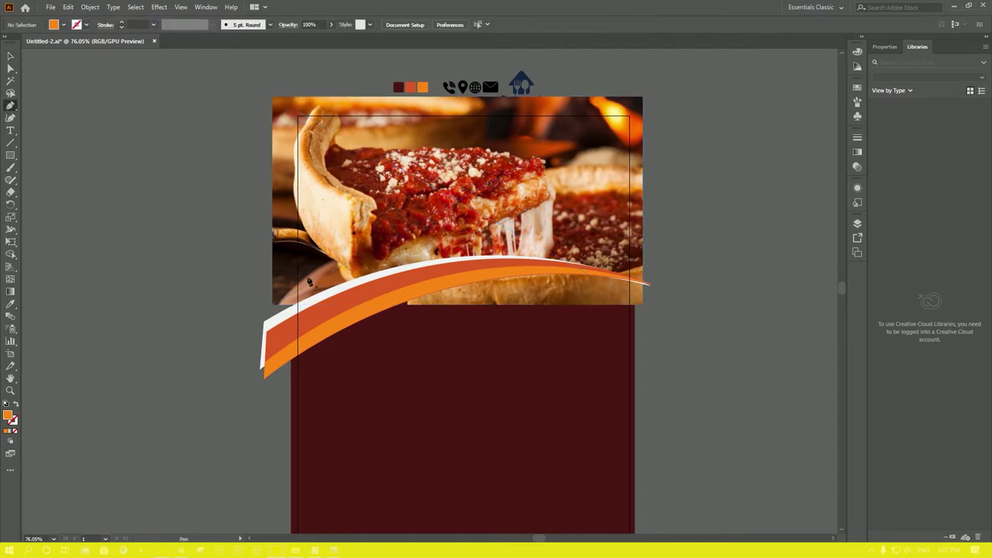
Trace a closed Pen outline along the page top and the swoosh's curve.
left_click_drag(345, 302, 299, 305)
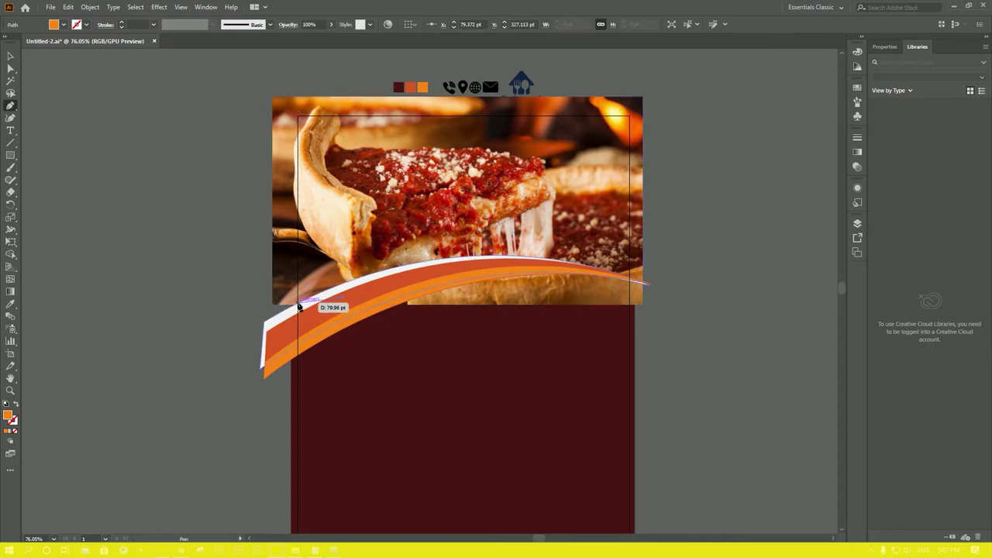
left_click_drag(299, 305, 299, 307)
left_click(298, 119)
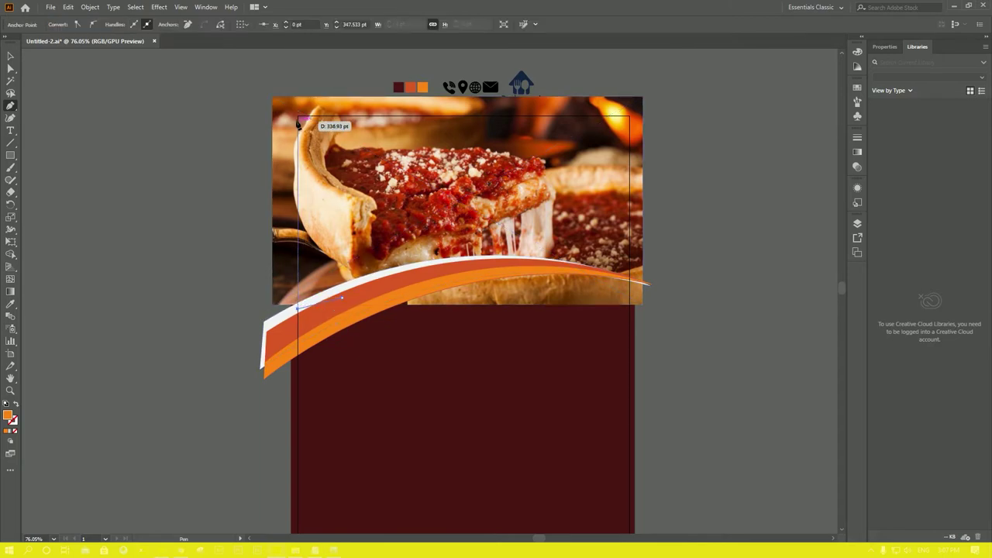
left_click(299, 119)
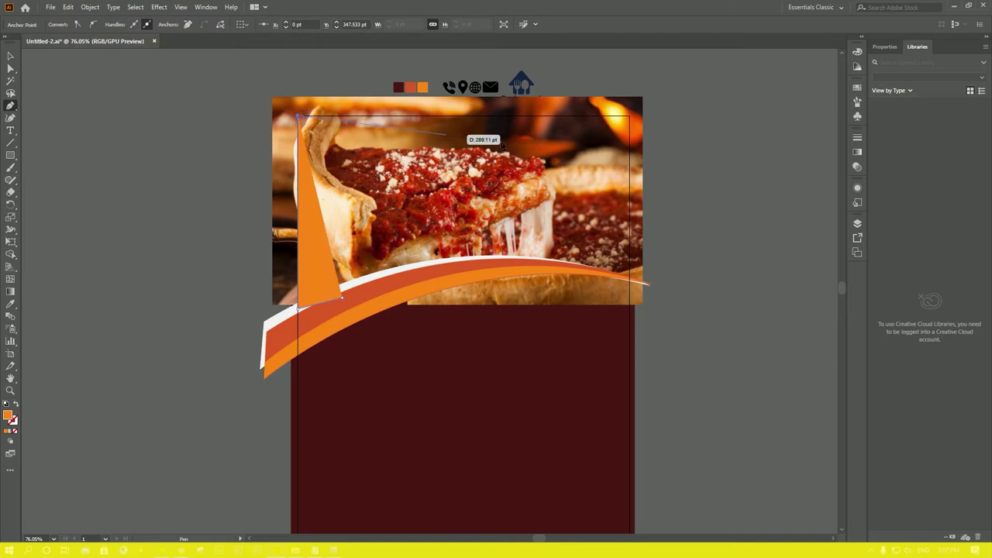
left_click(628, 117)
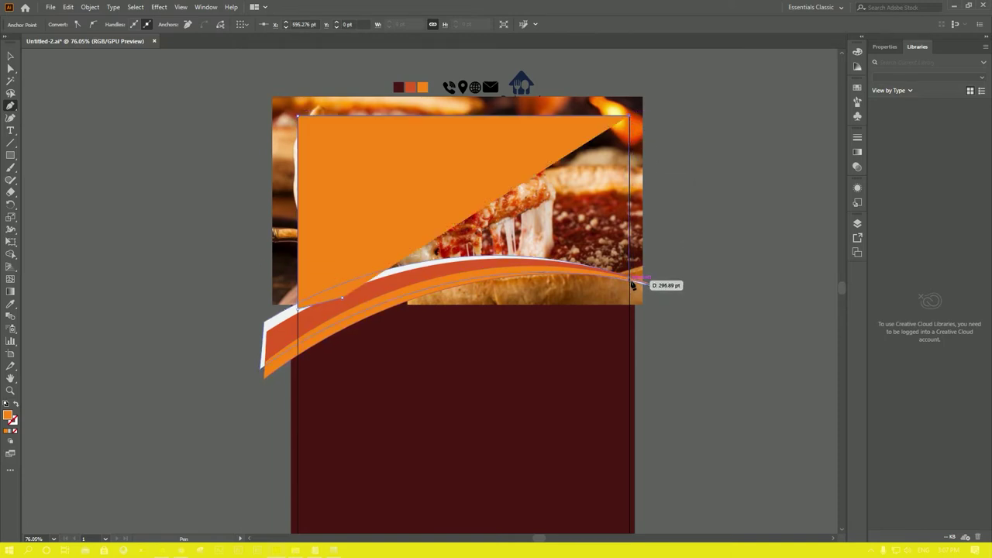
left_click(632, 283)
left_click(463, 271)
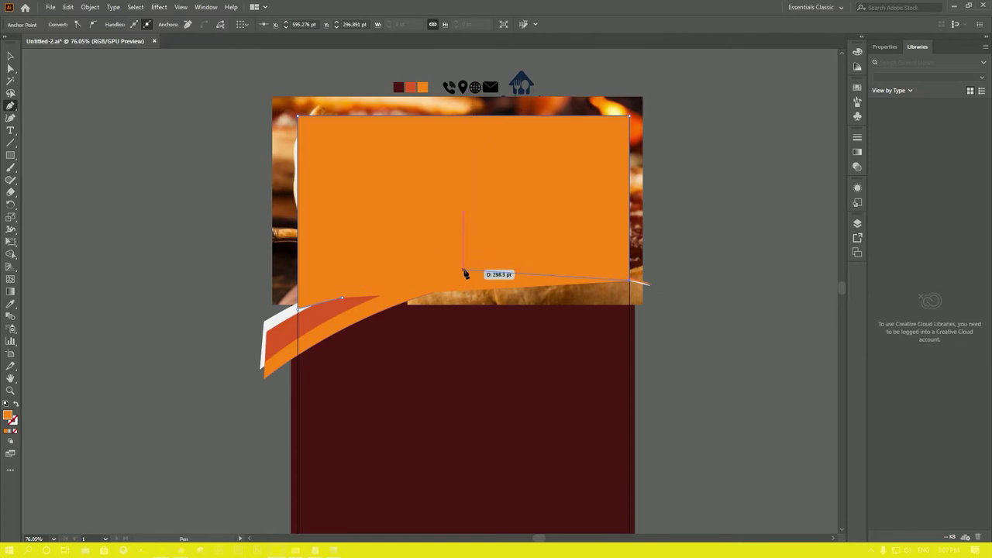
left_click(341, 302)
Make a clipping mask of the pizza photo with the new outline.
key("v")
left_click(281, 123)
right_click(282, 122)
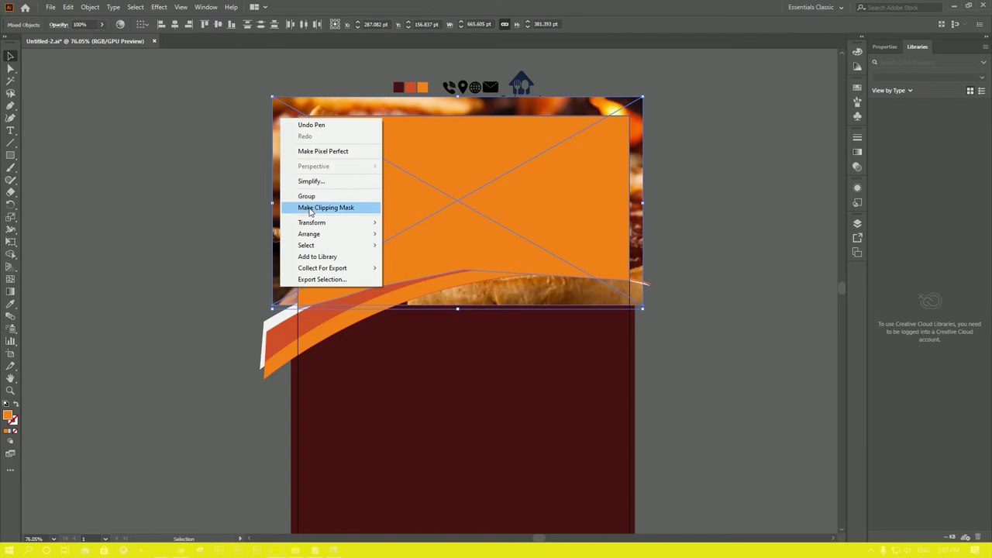
left_click(325, 206)
left_click(726, 246)
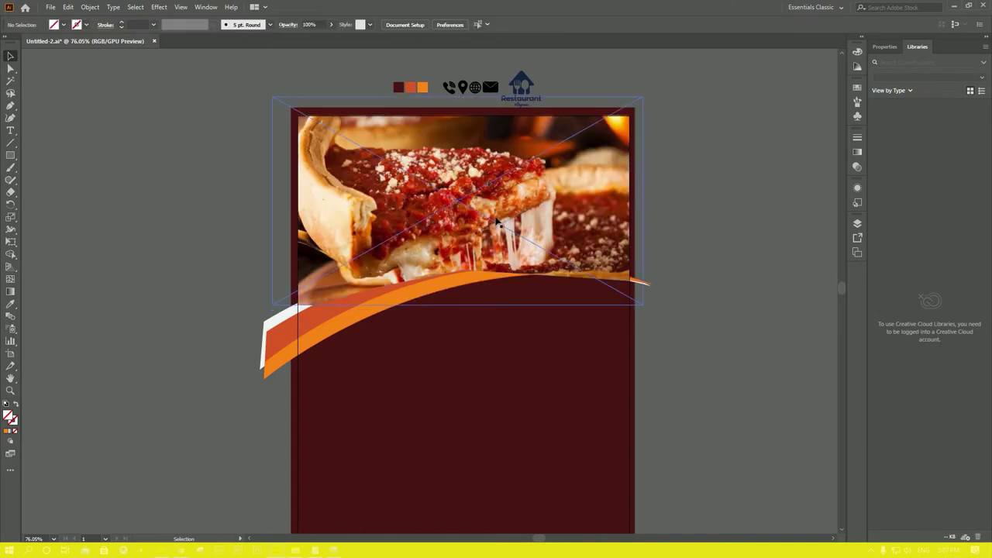
Bring the orange swoosh to the front, in front of the clipped photo.
left_click(298, 335)
right_click(298, 334)
mouse_move(324, 458)
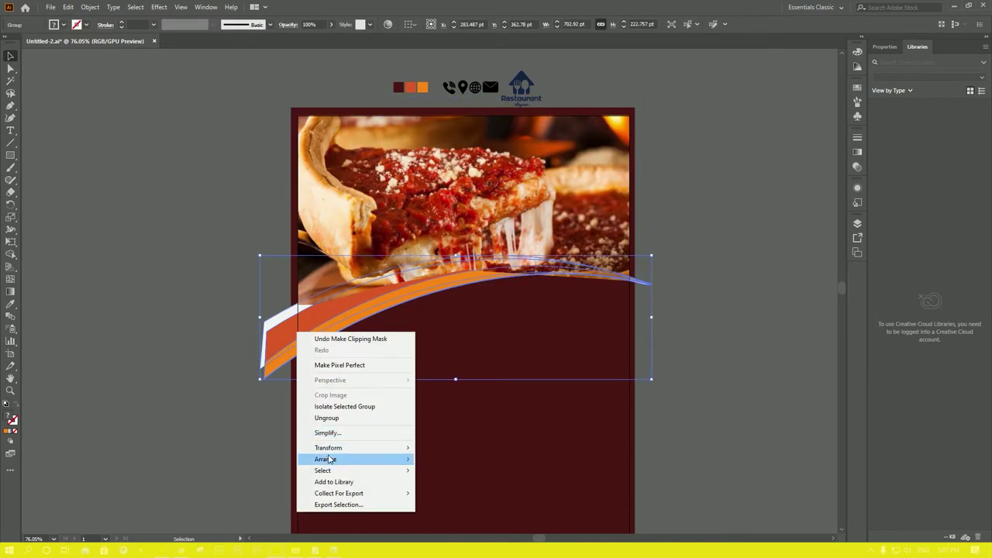
left_click(439, 460)
left_click(671, 383)
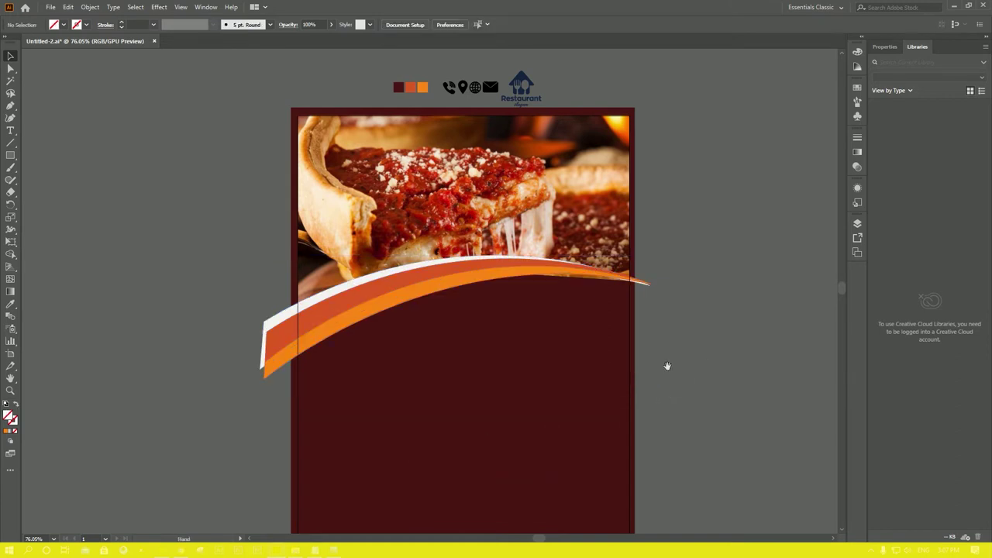
scroll(323, 289, "down", 2)
left_click(12, 165)
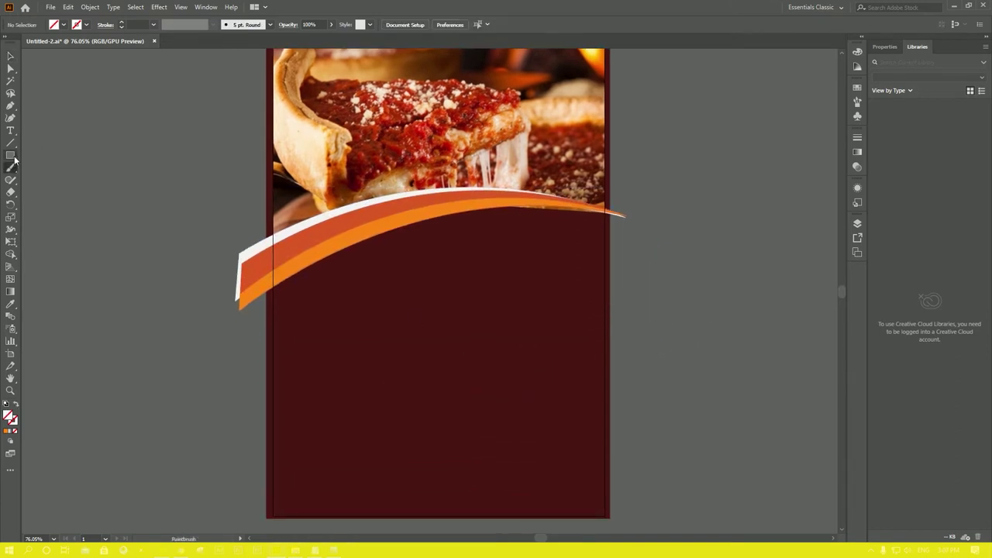
Draw a large ellipse over the lower page with a yellow stroke.
left_click_drag(11, 155, 51, 183)
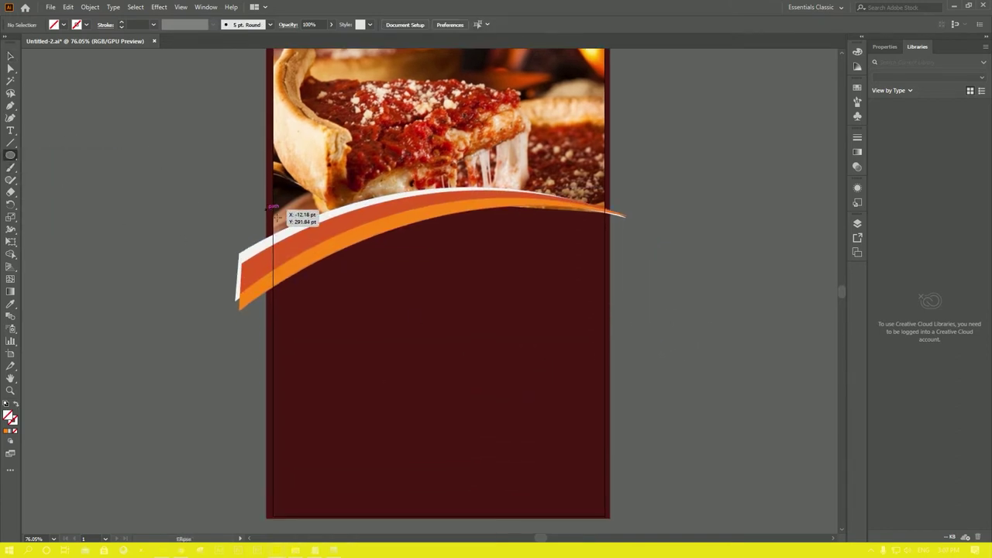
left_click_drag(276, 218, 723, 419)
key("v")
key("Delete")
key("ctrl+z")
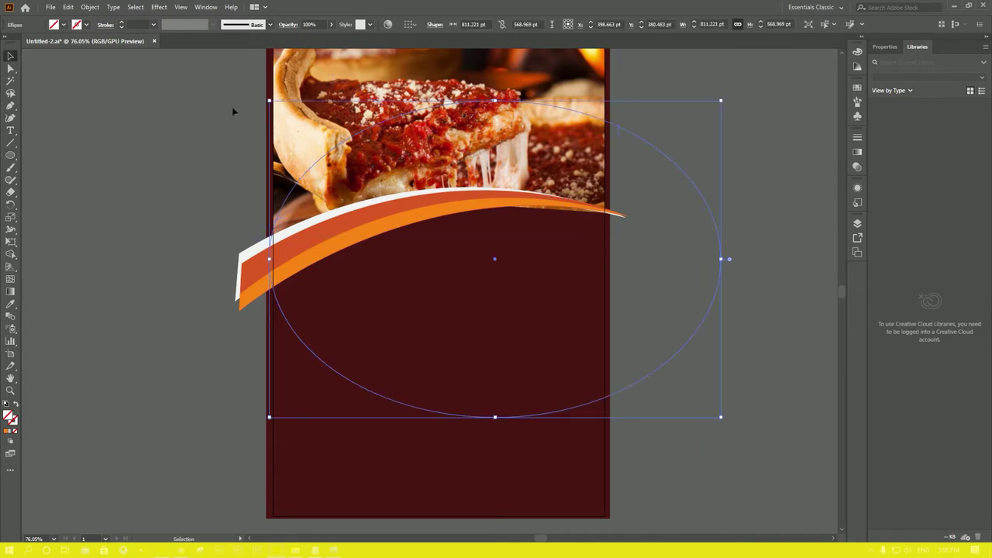
left_click(87, 25)
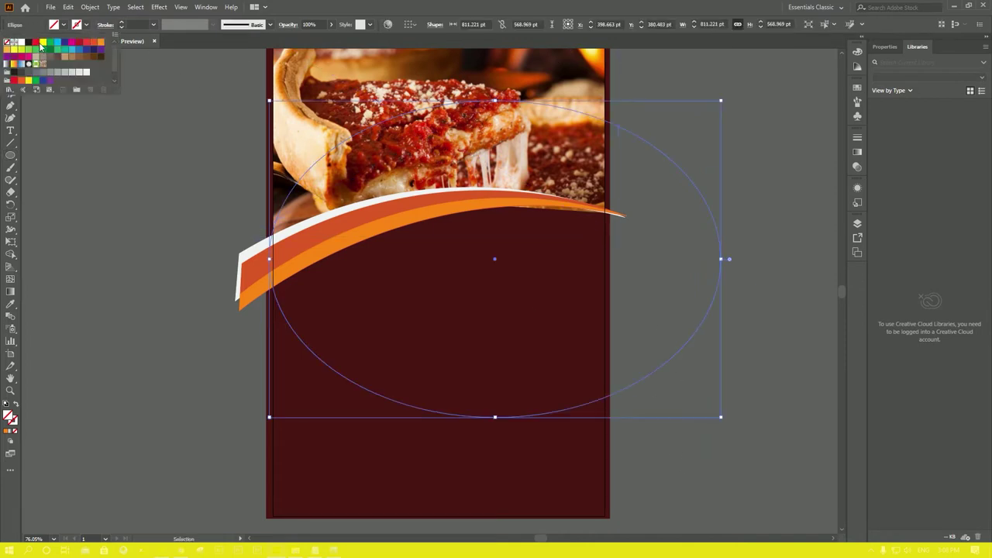
left_click(40, 46)
left_click(57, 209)
Alt-drag a copy of the ellipse, then enlarge it and tilt it slightly counter-clockwise.
left_click_drag(626, 394, 632, 382)
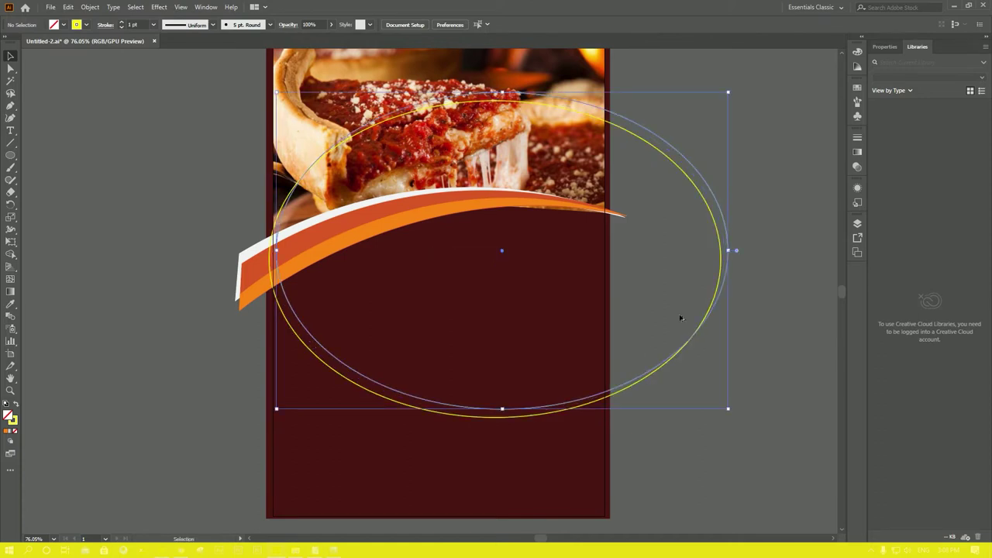
left_click_drag(728, 91, 769, 81)
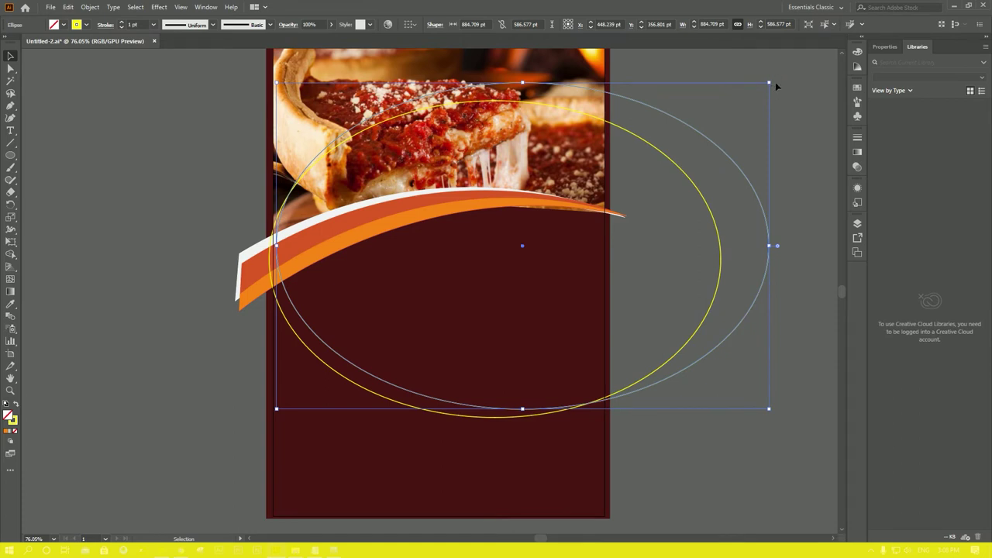
left_click_drag(771, 81, 763, 70)
left_click_drag(736, 324, 718, 311)
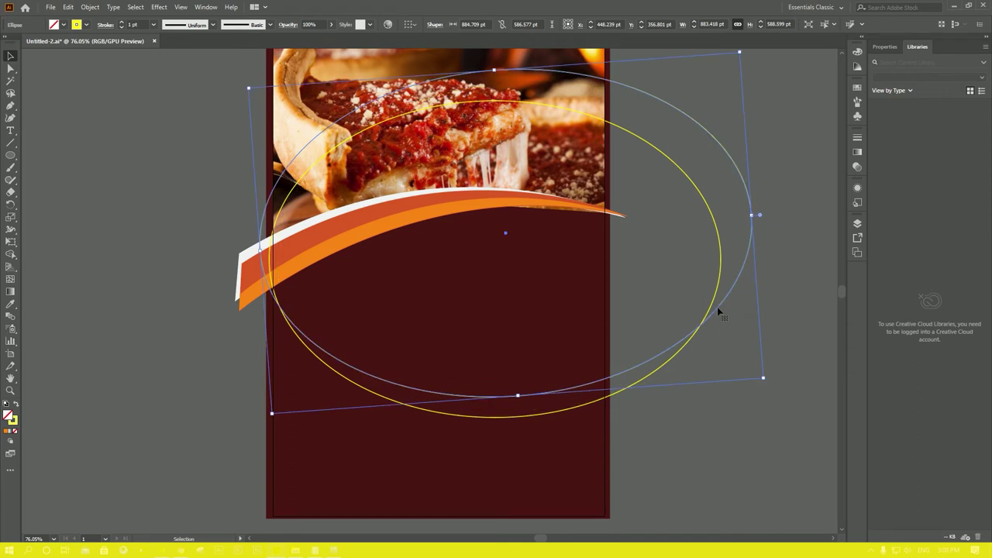
left_click(658, 423)
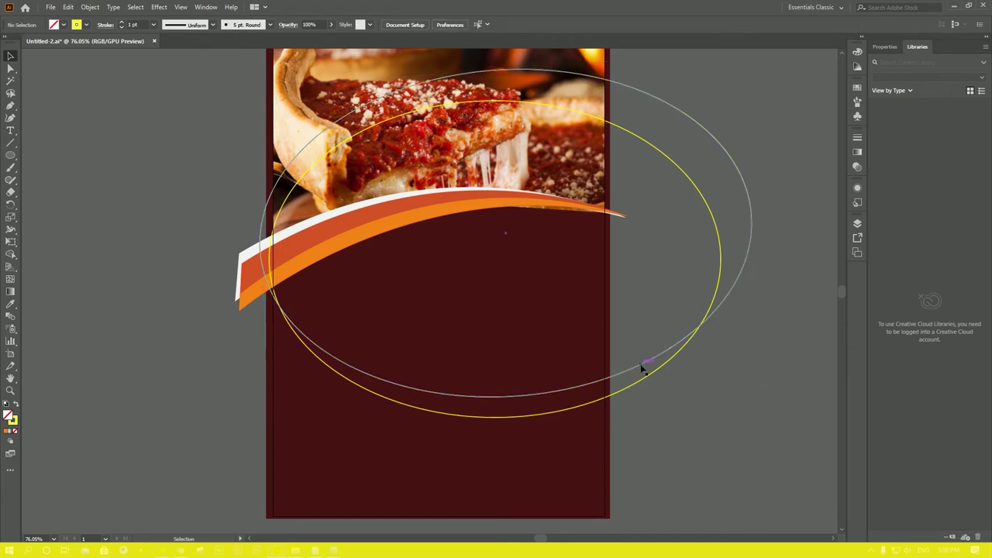
Alt-drag a third ellipse slightly down-right and select all three ellipses.
left_click_drag(640, 368, 644, 375)
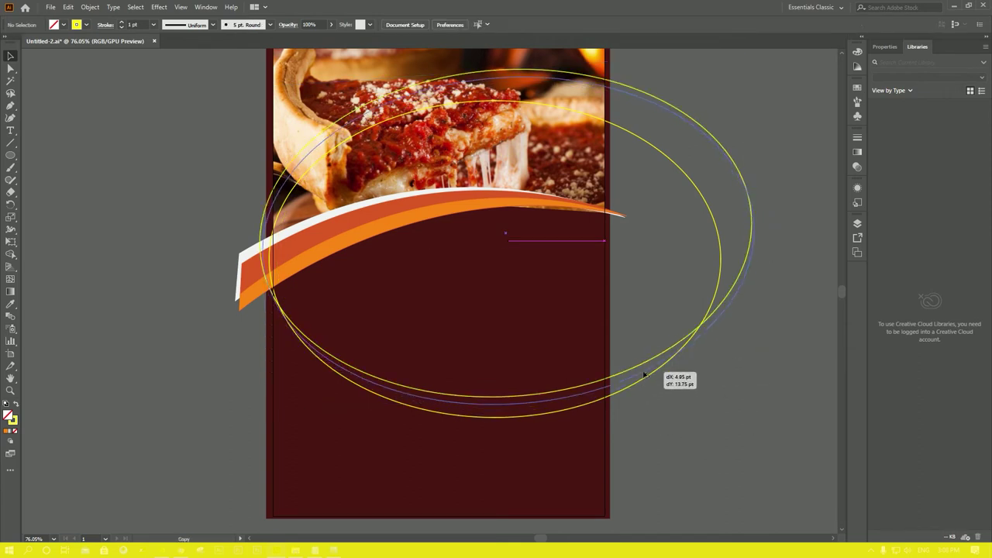
left_click_drag(644, 377, 644, 378)
left_click(653, 343)
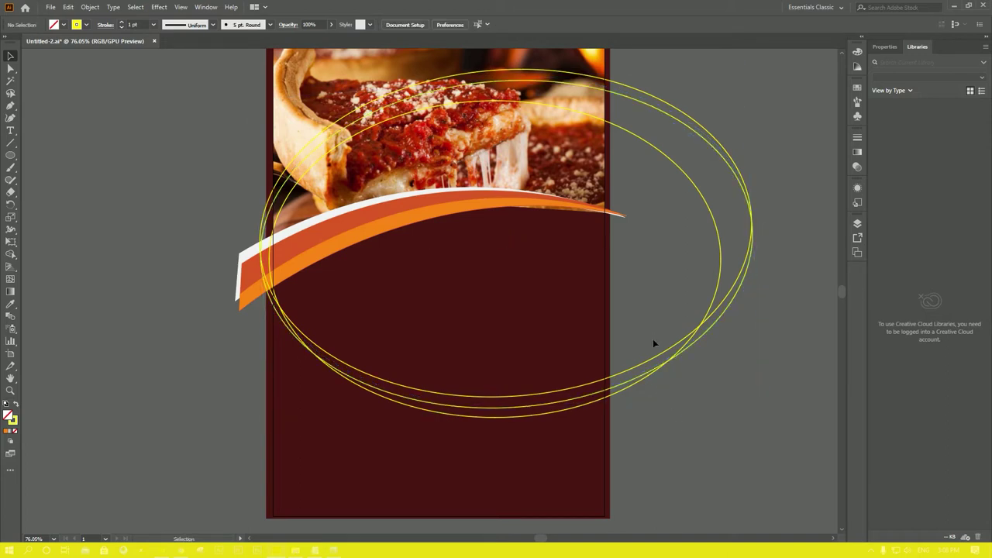
key("ctrl+a")
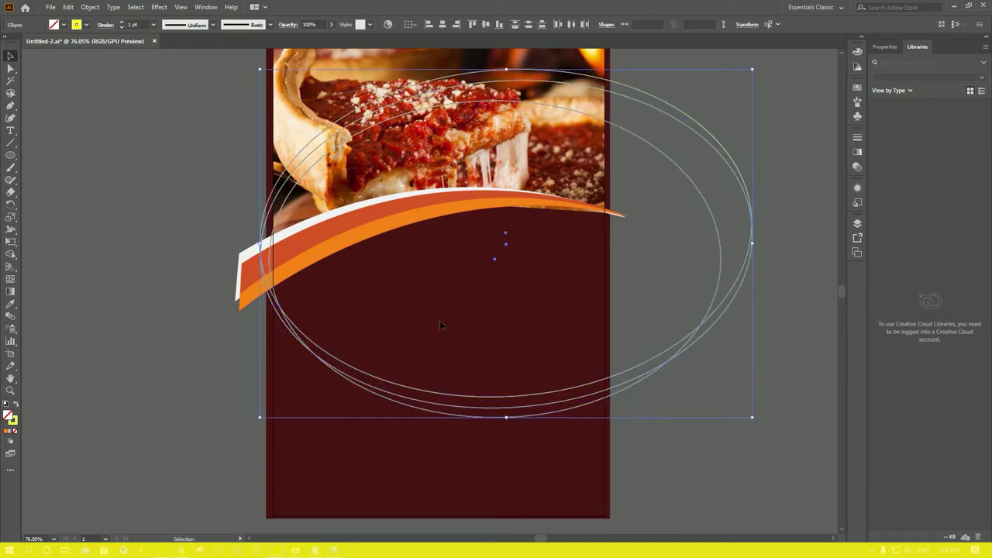
Split the ellipse overlaps with the Shape Builder and delete the unneeded outer parts.
left_click(15, 254)
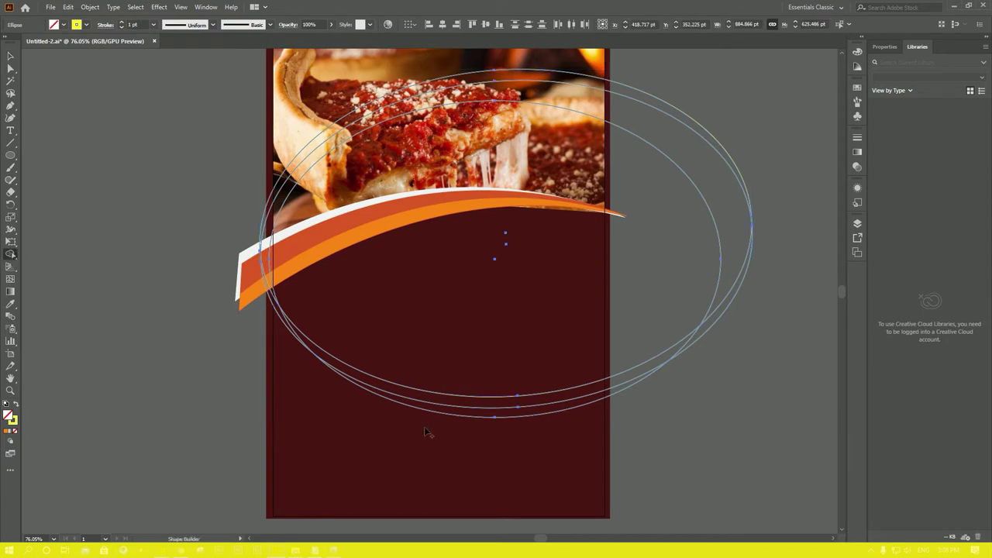
left_click(456, 414)
key("v")
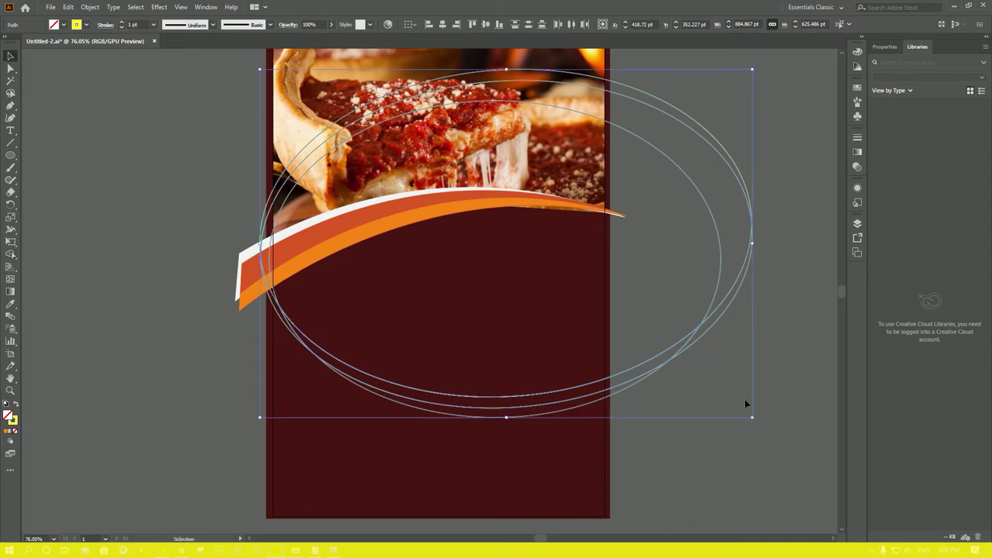
left_click(719, 223, "shift")
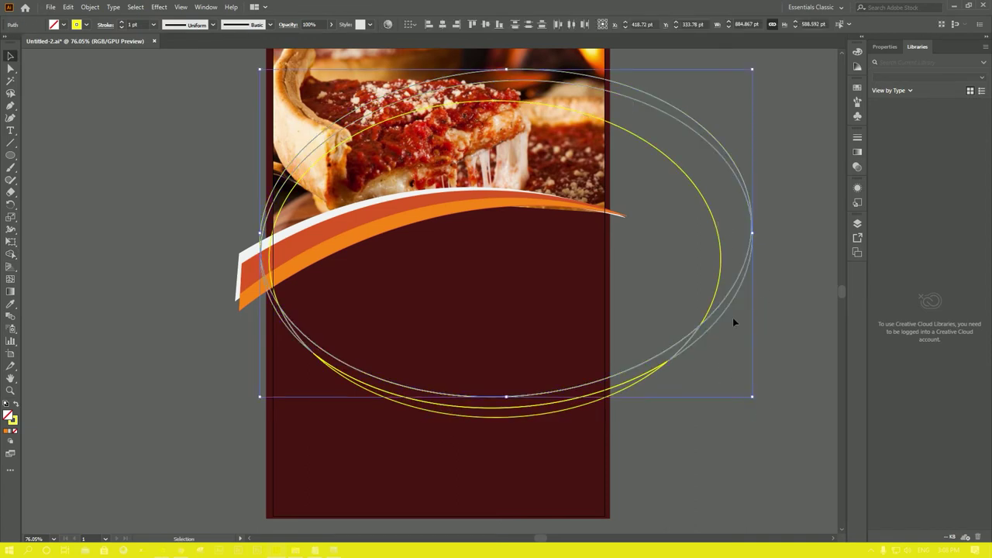
key("Delete")
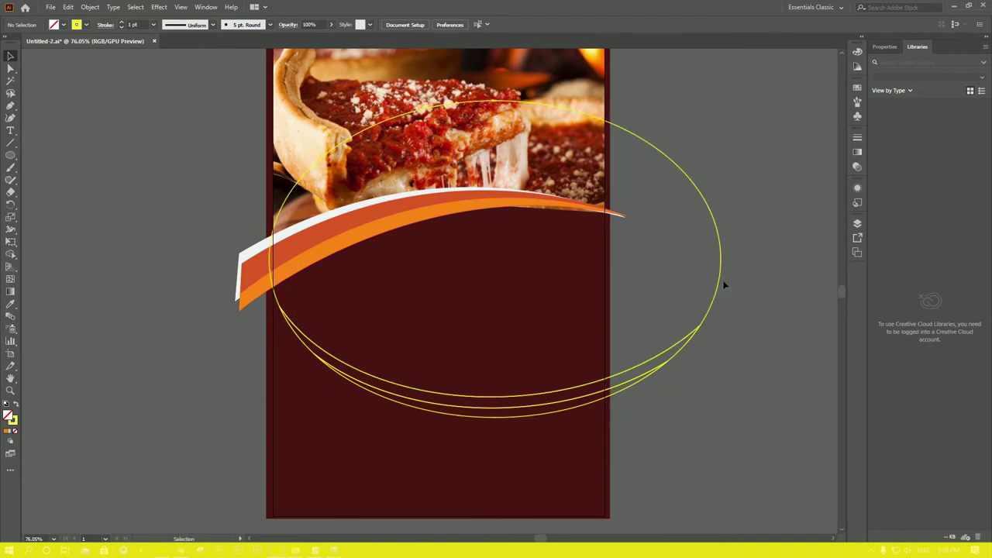
Colour the lower arc pieces with the swoosh's colours using the Eyedropper.
left_click(572, 393)
key("i")
left_click(396, 206)
key("v")
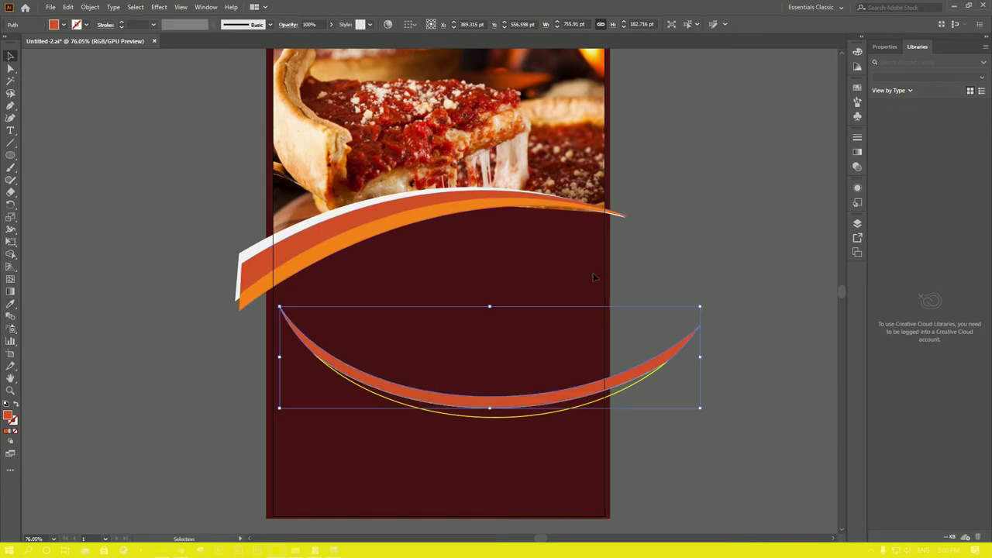
left_click(658, 325)
Give the thin lower arc the orange band's fill with the Eyedropper.
left_click(595, 403)
key("i")
left_click(435, 207)
key("v")
left_click(732, 264)
mouse_move(709, 303)
left_mouse_down()
mouse_move(671, 341)
mouse_move(642, 287)
left_mouse_up()
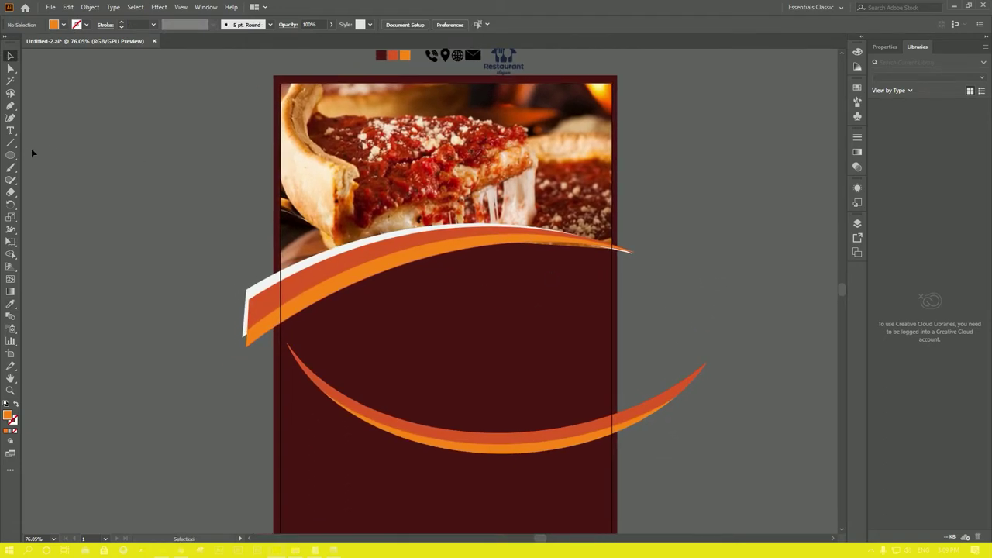
Draw a white-filled circle over the photo's lower-left edge.
left_click_drag(10, 155, 62, 179)
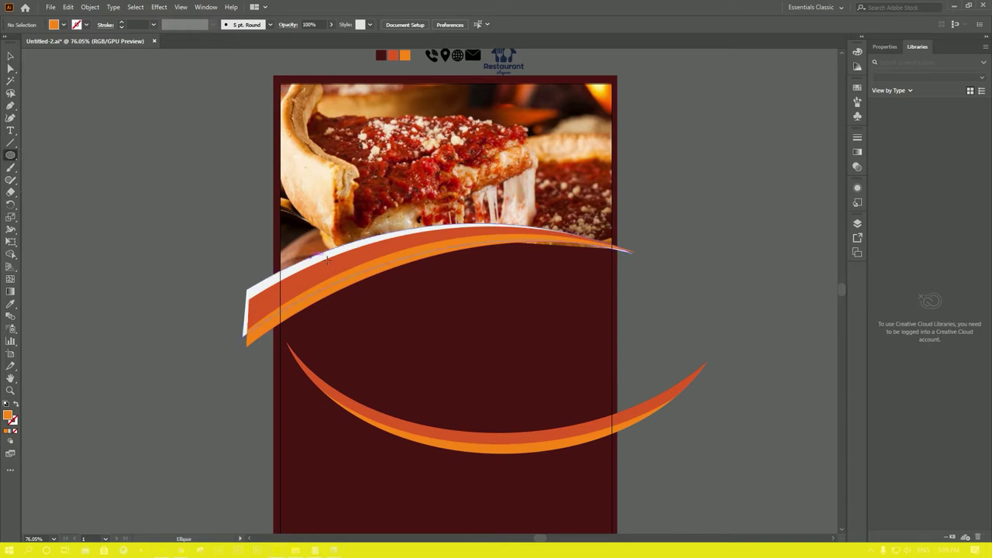
left_click_drag(336, 232, 348, 211)
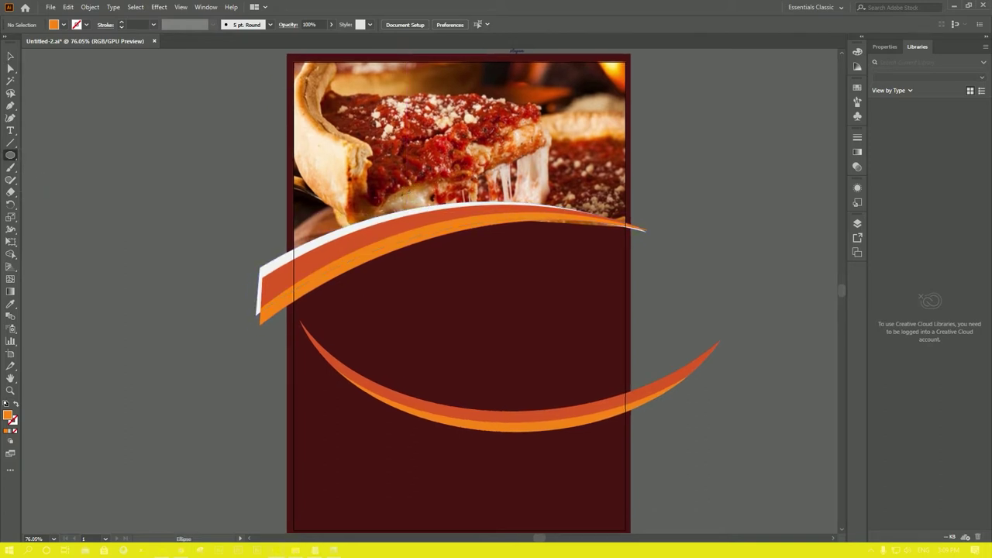
mouse_move(392, 258)
left_mouse_down()
mouse_move(448, 328)
mouse_move(456, 315)
left_mouse_up()
key("v")
left_click(641, 307)
left_click(413, 288)
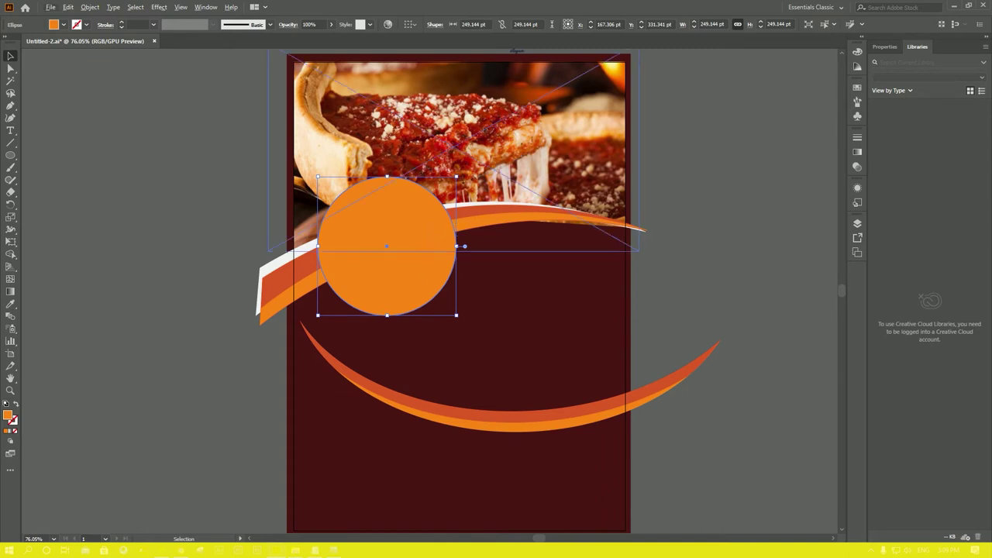
left_click(63, 24)
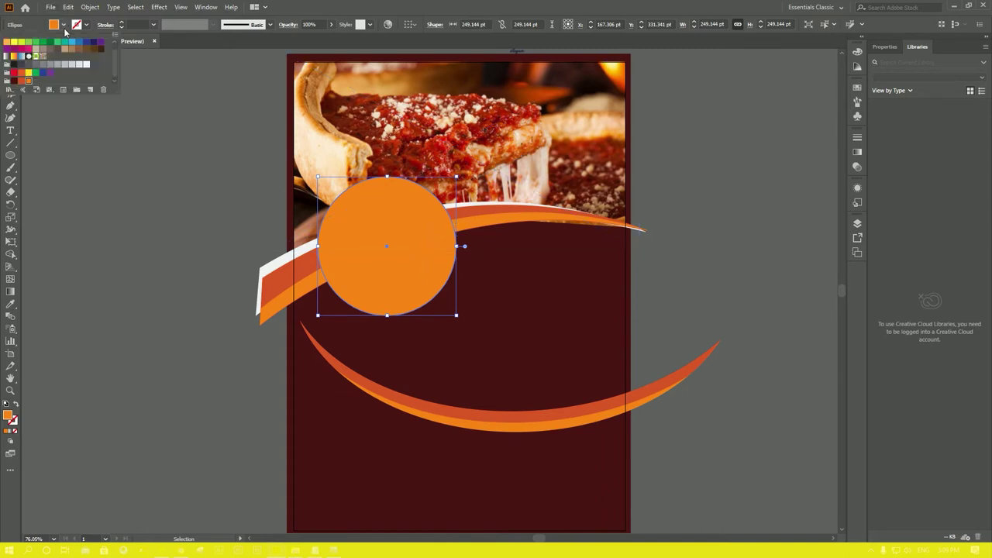
left_click(89, 67)
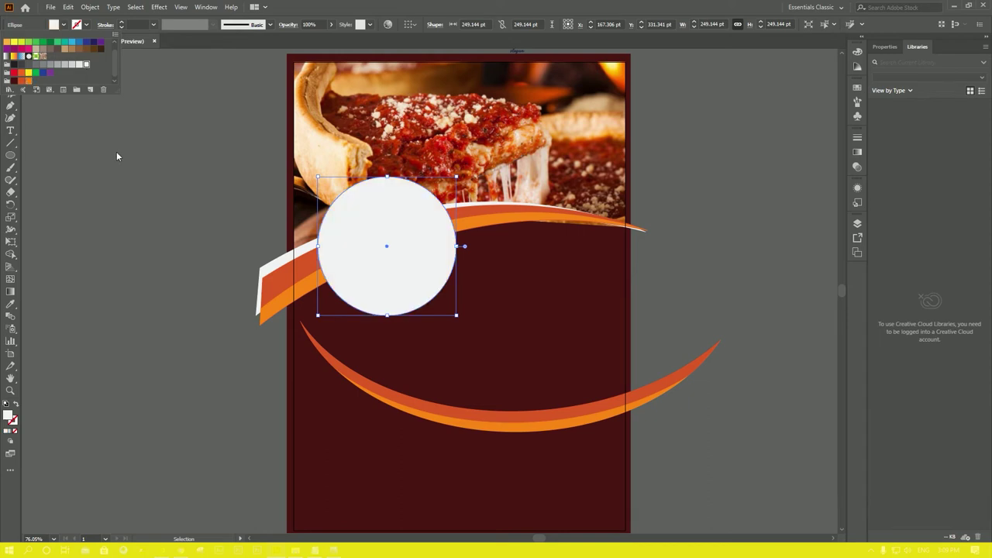
left_click(283, 250)
Copy the white circle, Paste in Front, and shrink the copy around its centre.
left_click(403, 262)
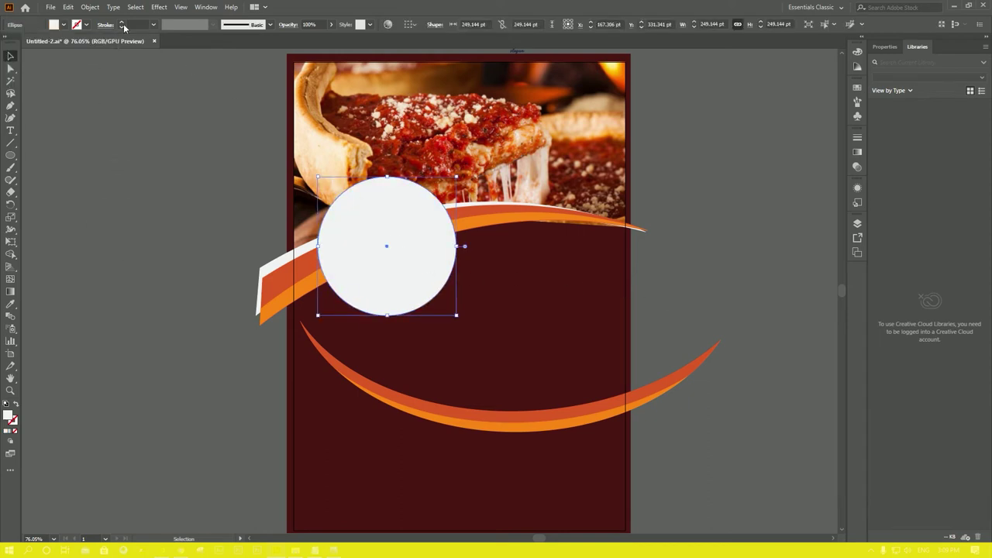
left_click(69, 7)
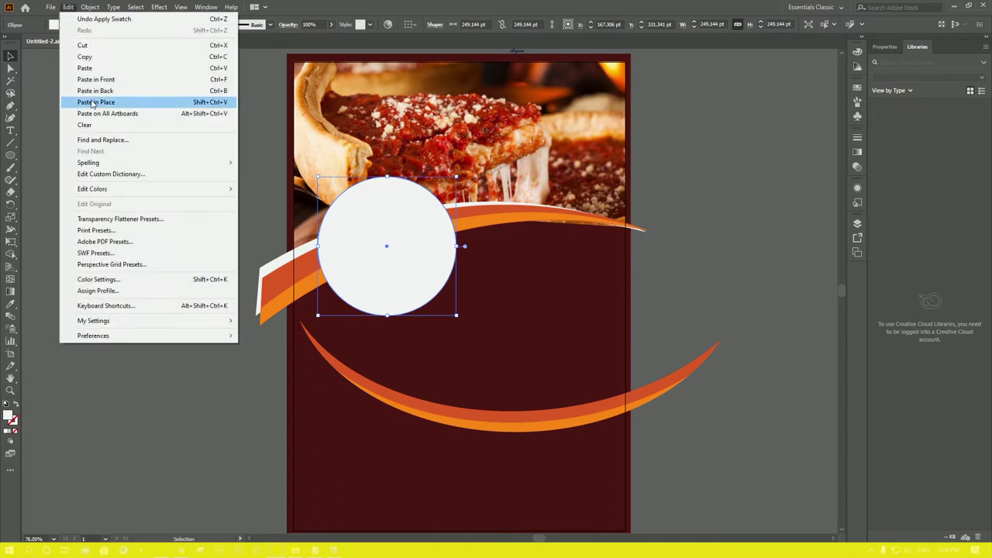
left_click(70, 7)
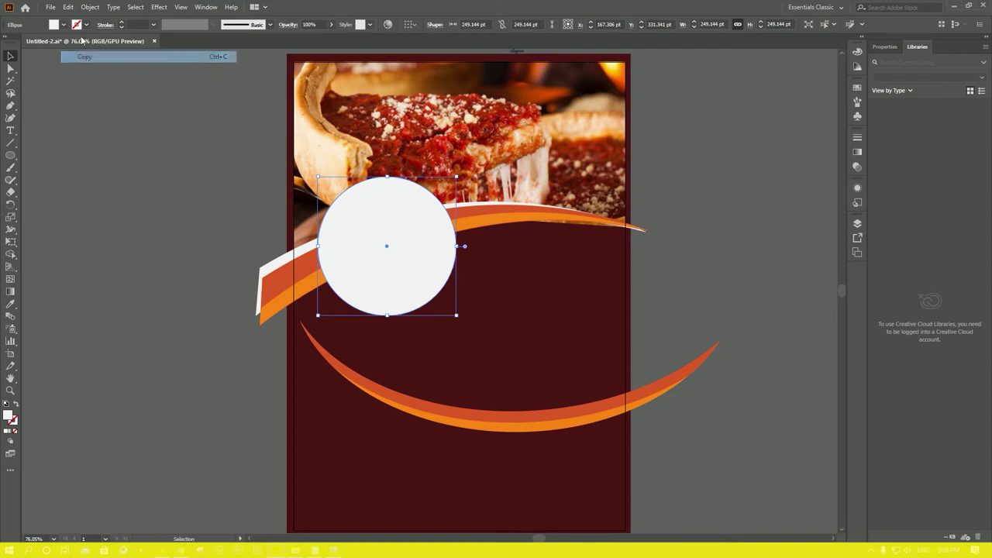
left_click(72, 7)
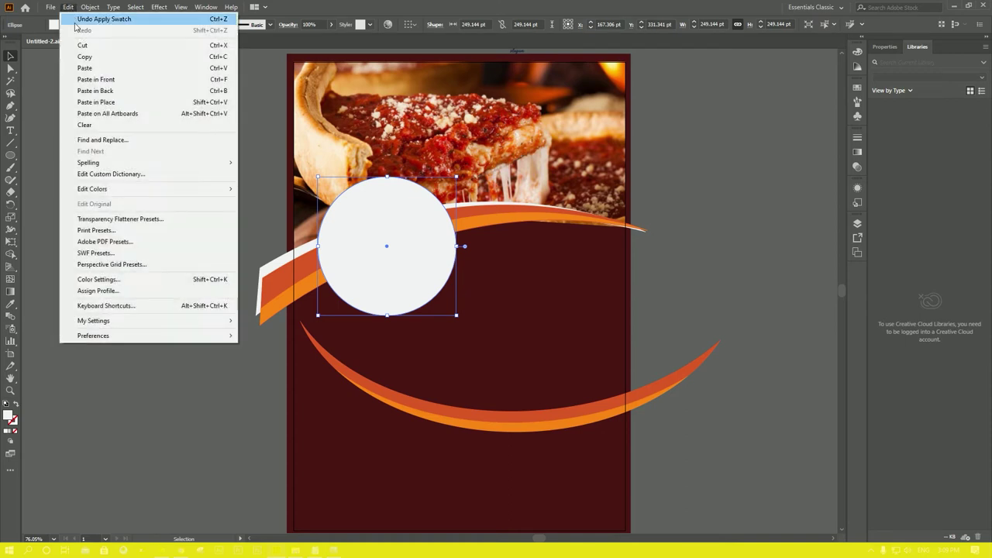
left_click(89, 79)
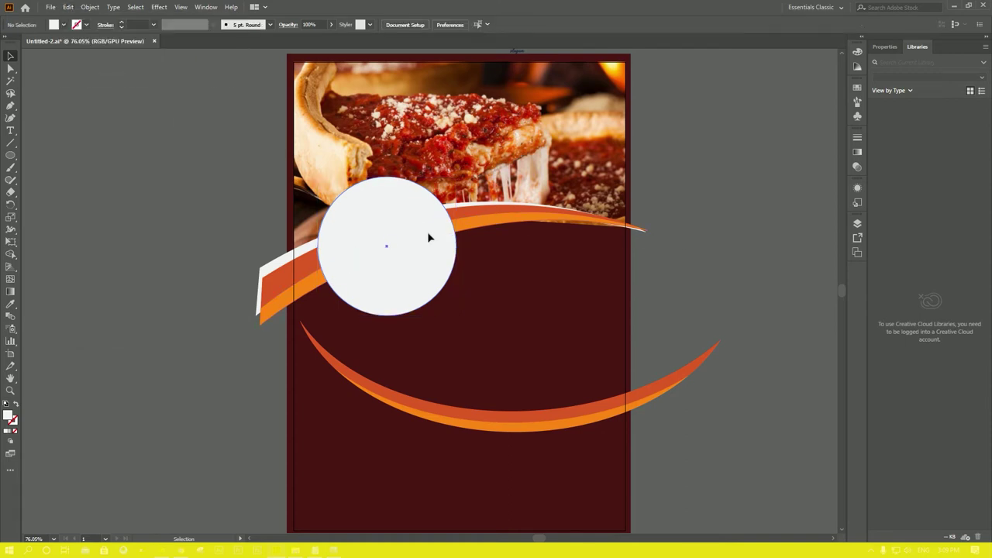
left_click_drag(456, 177, 448, 182)
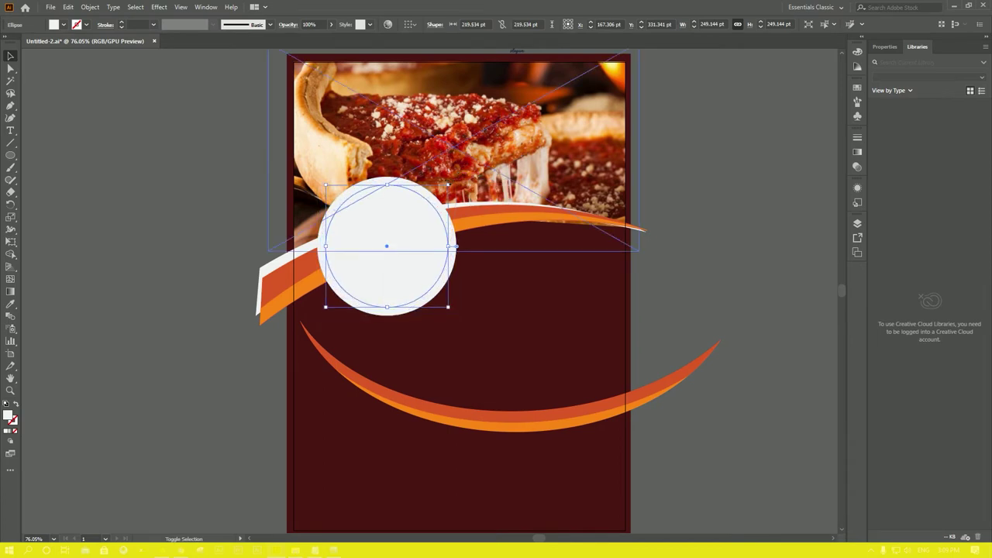
Fill the smaller front circle with yellow.
left_click(64, 25)
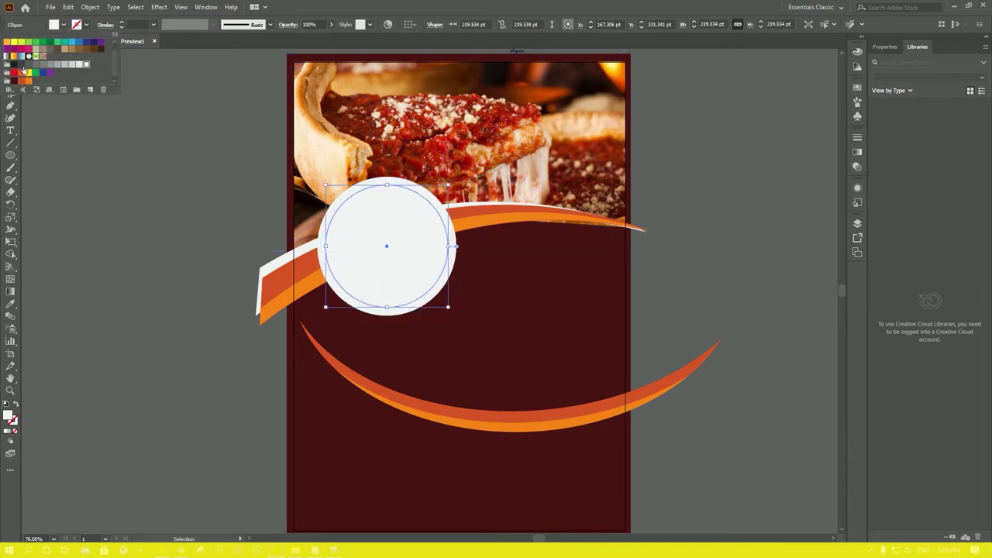
left_click(27, 74)
left_click(172, 268)
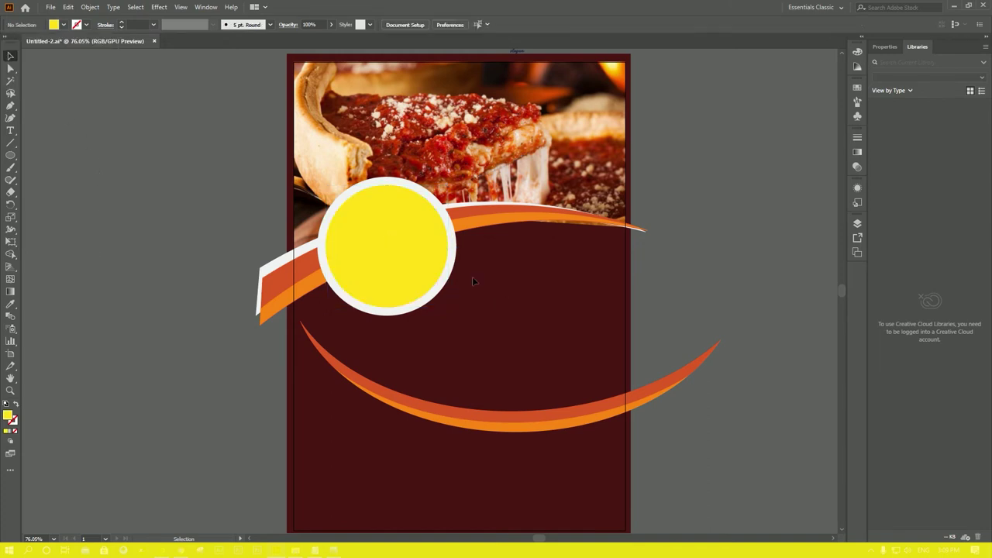
left_click(418, 265)
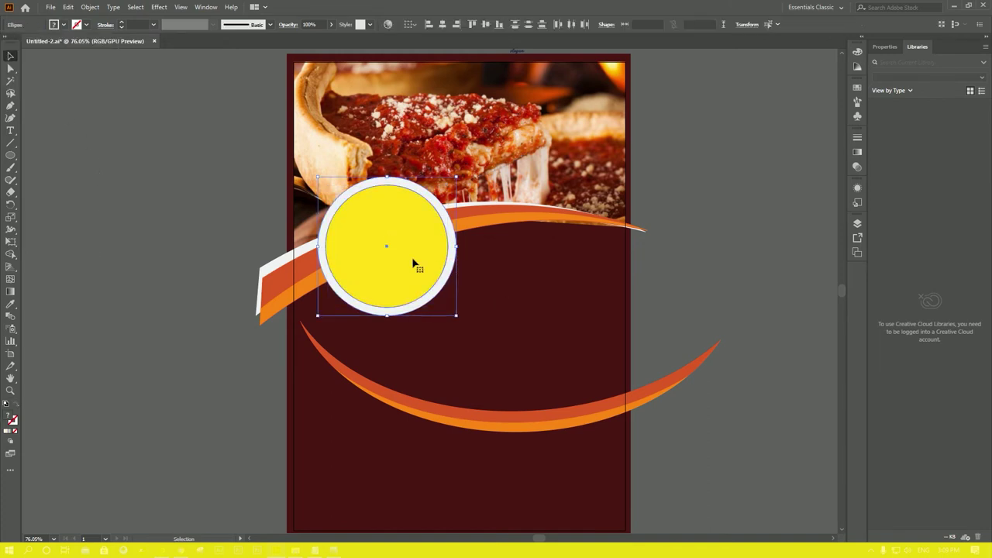
Group the yellow and white circles and Alt-drag a smaller copy to the right.
right_click(413, 262)
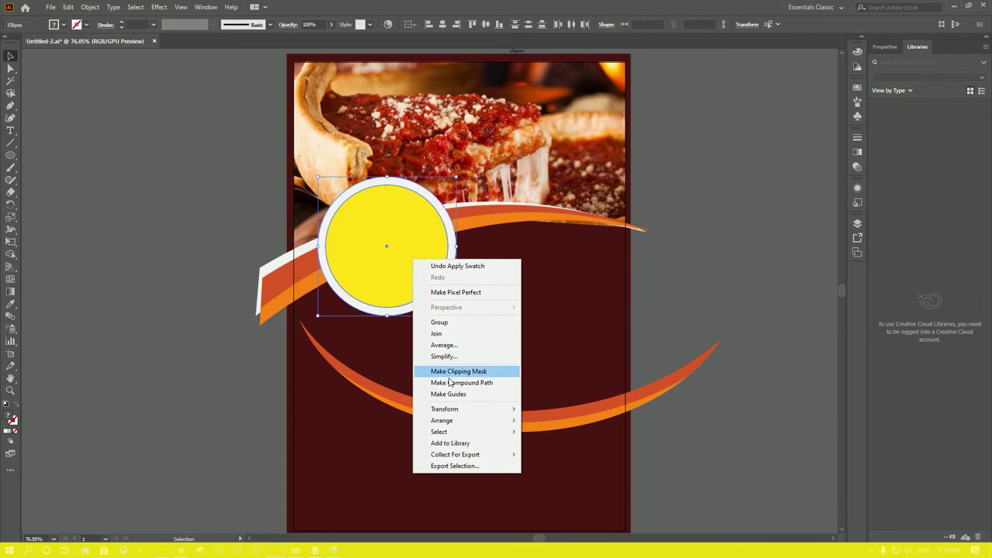
left_click(454, 321)
left_click(651, 304)
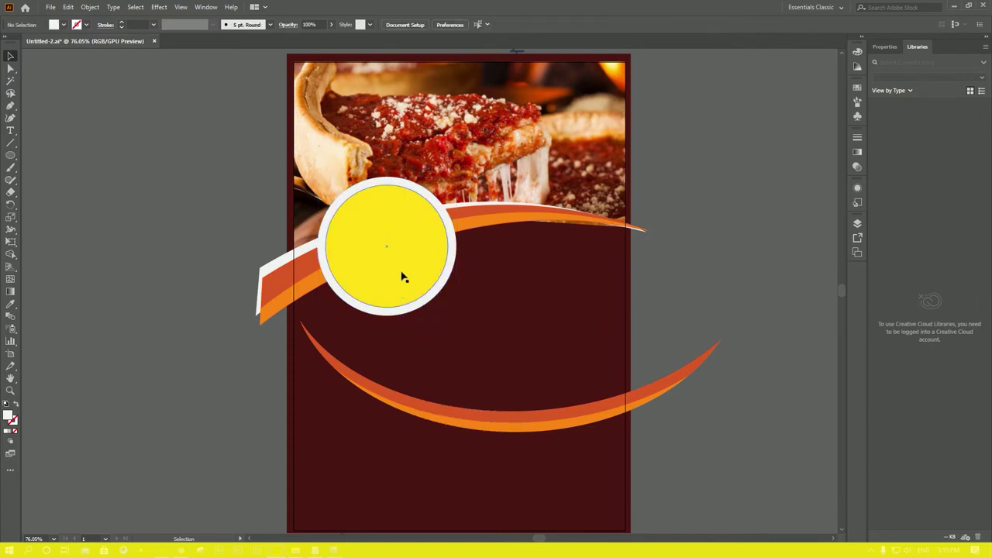
left_click_drag(402, 275, 498, 257)
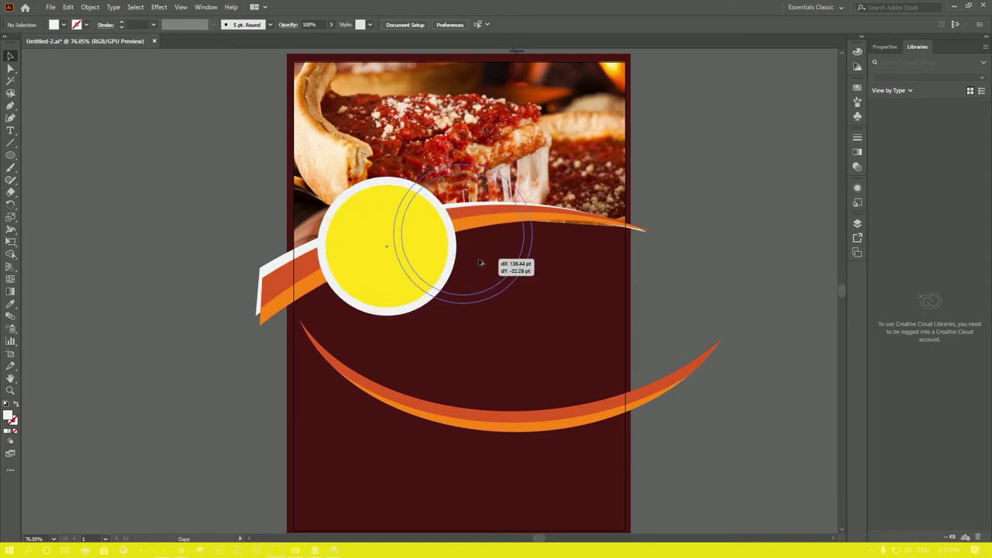
left_click_drag(553, 159, 520, 183)
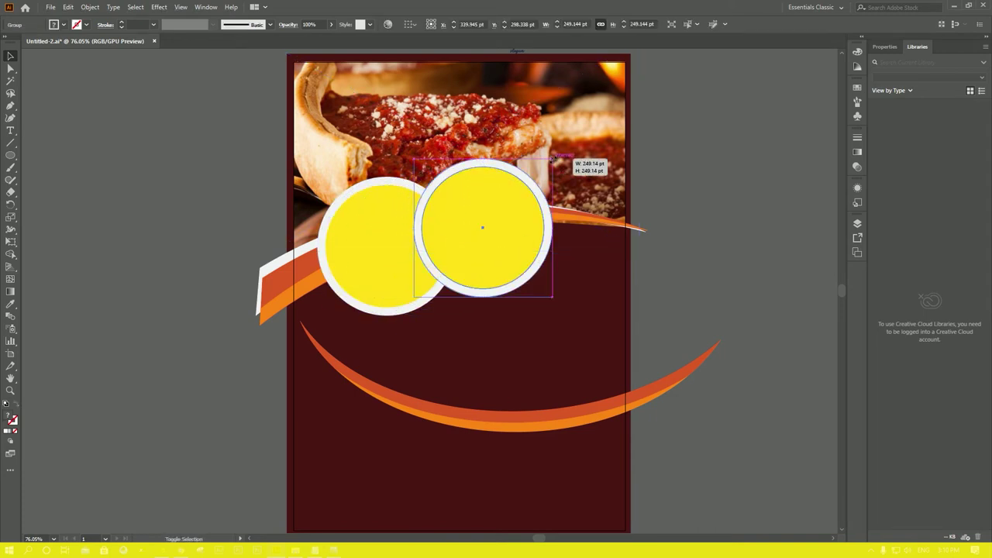
left_click(374, 228)
left_click_drag(451, 178, 466, 174)
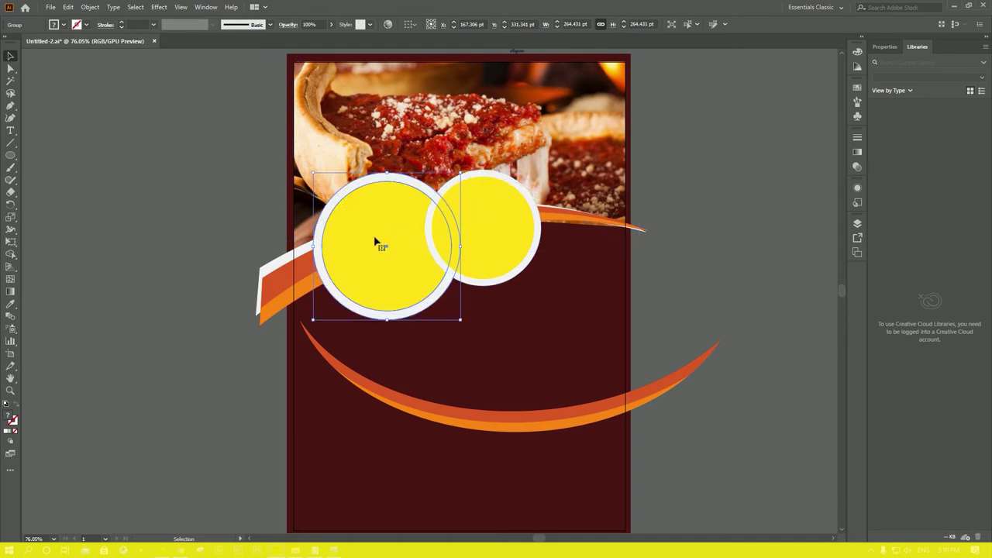
Alt-drag a third, even smaller badge copy further right.
left_click(484, 246)
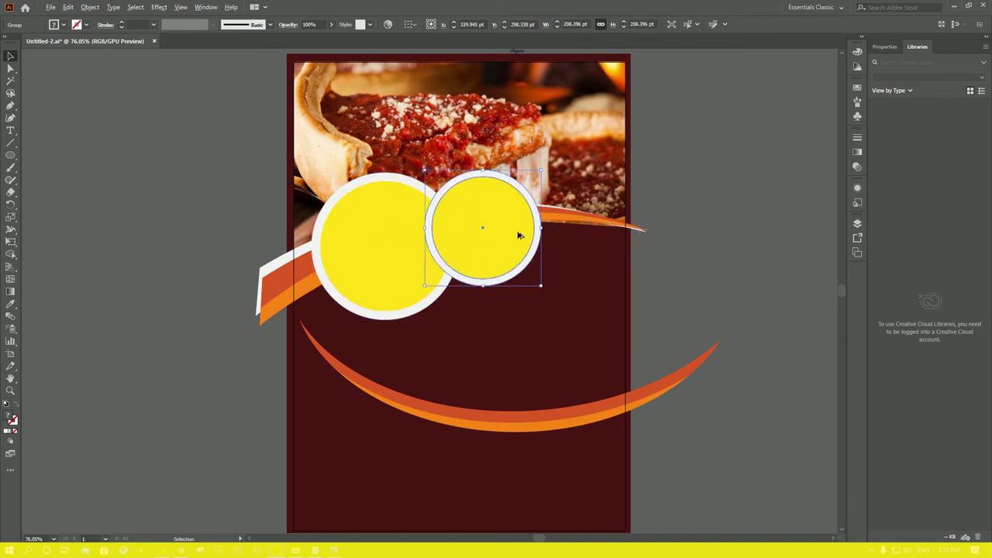
left_click_drag(520, 236, 594, 235)
left_click_drag(618, 167, 589, 193)
left_click_drag(560, 230, 569, 229)
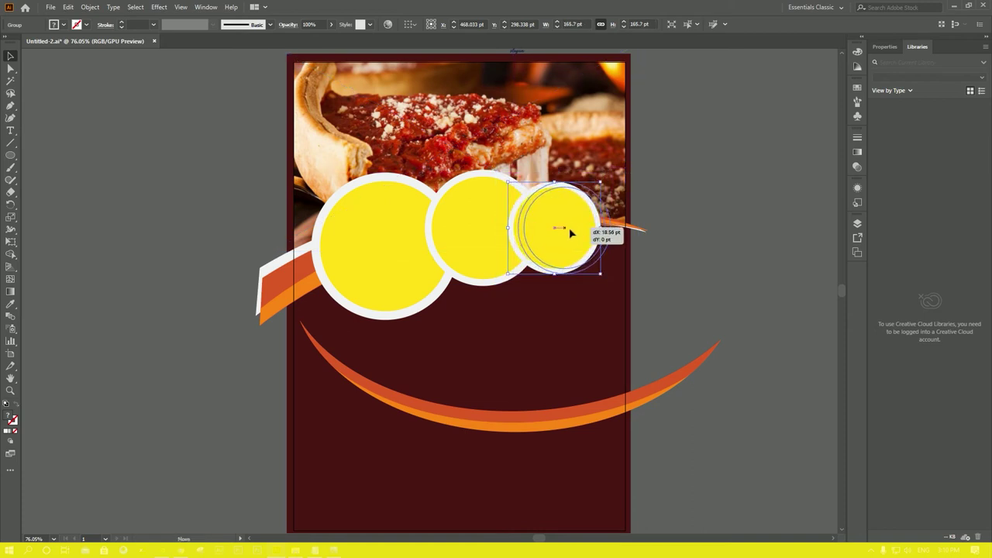
Bring the middle badge to the front and nudge the right badge rightward.
left_click(498, 236)
right_click(498, 233)
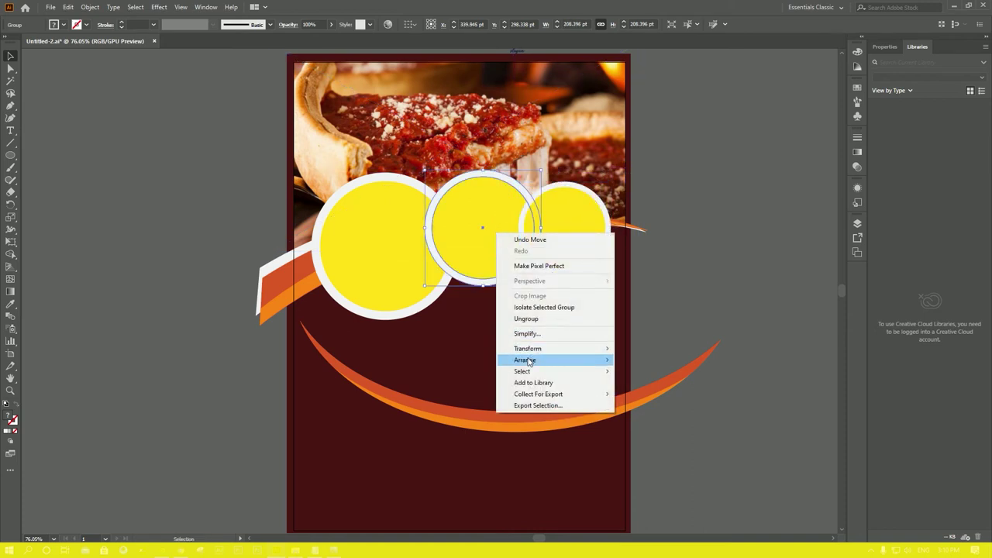
left_click(648, 359)
left_click(678, 294)
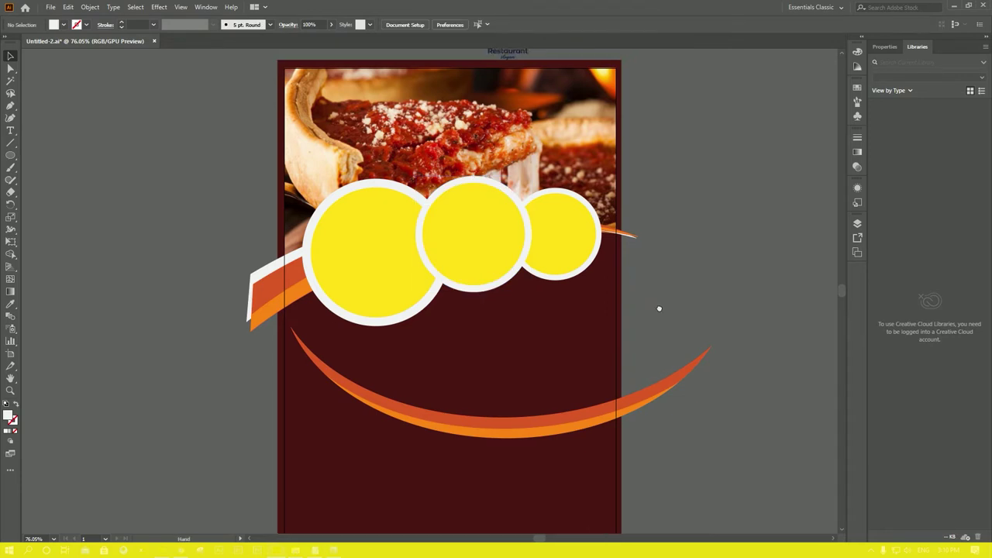
left_click(576, 237)
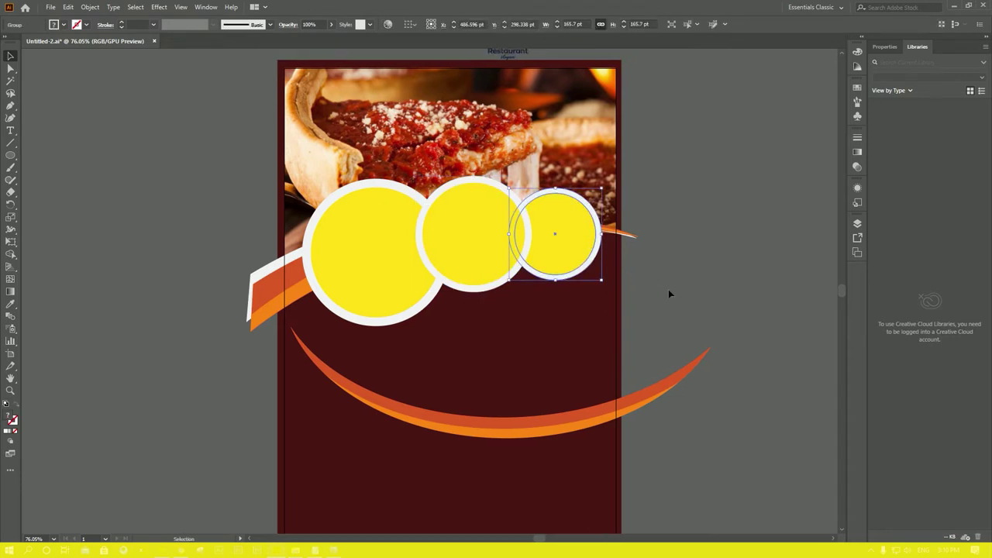
key("Right")
key("Right")
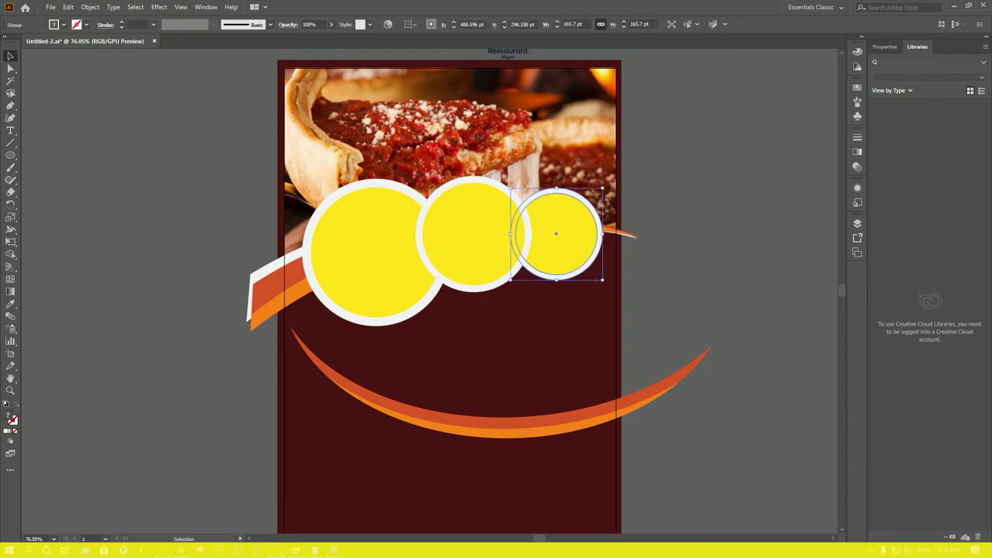
Alt-drag a copy of the lower swoosh slightly upward above the orange band.
scroll(496, 310, "down", 1)
left_click(535, 374)
scroll(654, 409, "up", 2)
key("a")
key("v")
left_click(716, 427)
left_click(420, 354)
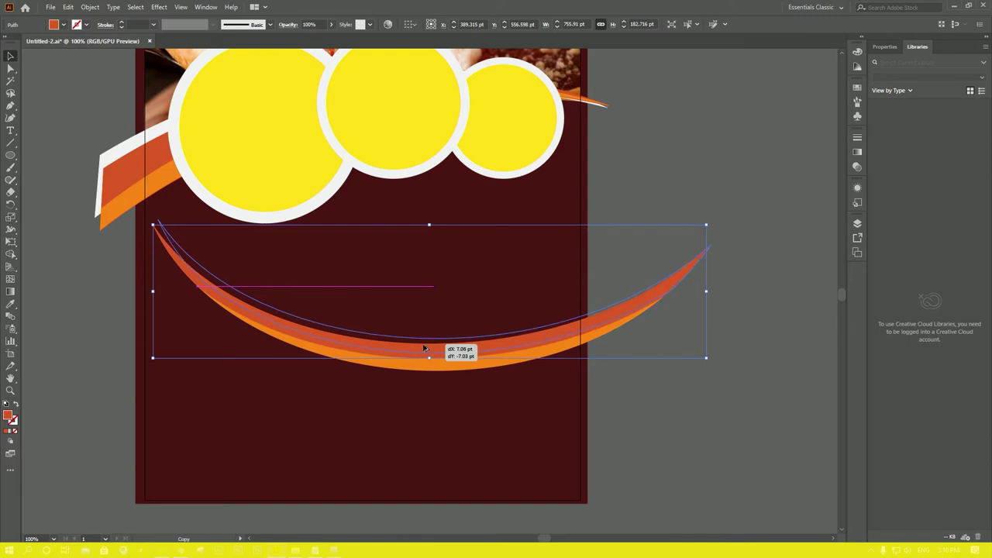
left_click_drag(428, 349, 415, 345)
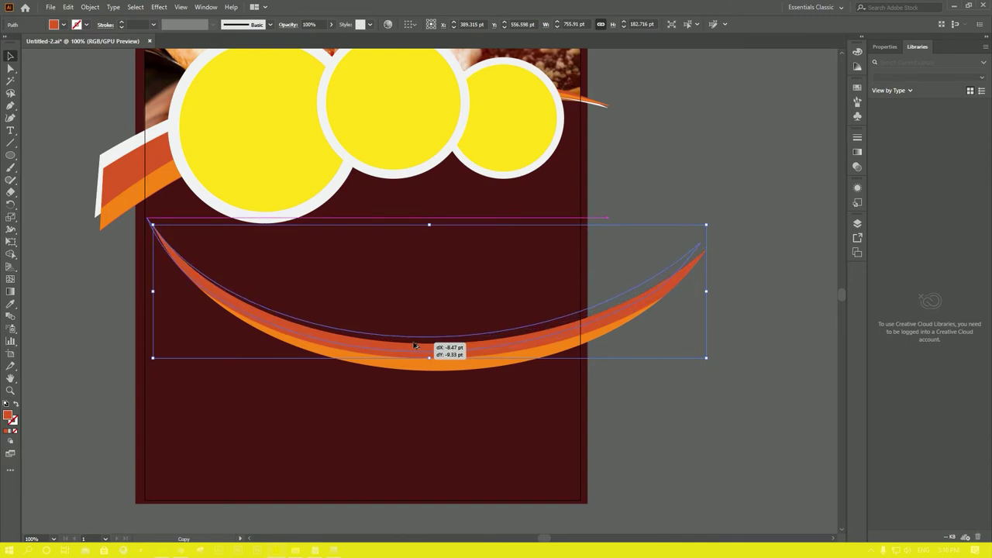
left_click_drag(415, 344, 415, 342)
Merge the top stripe region into one shape with the Shape Builder.
left_click(471, 361, "shift")
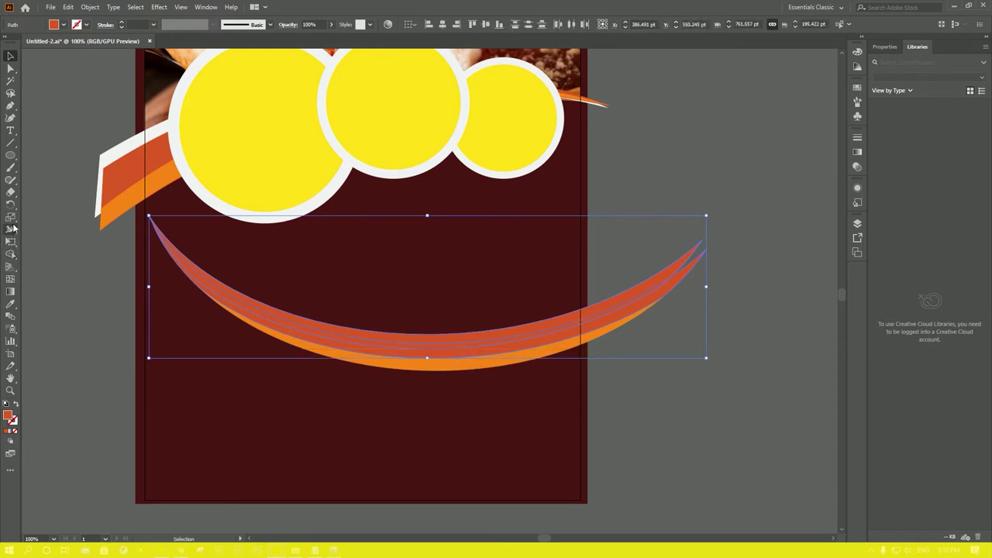
left_click(10, 252)
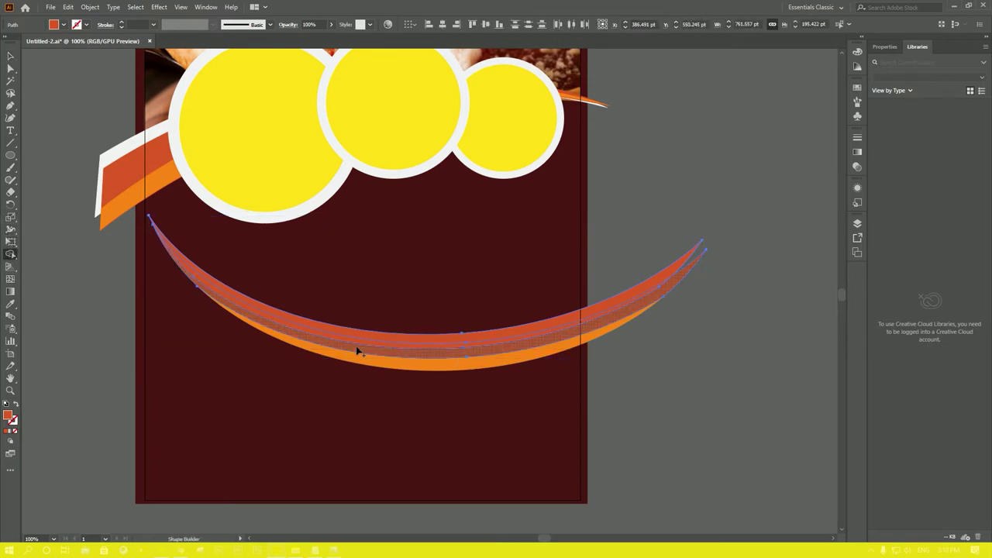
left_click(398, 341)
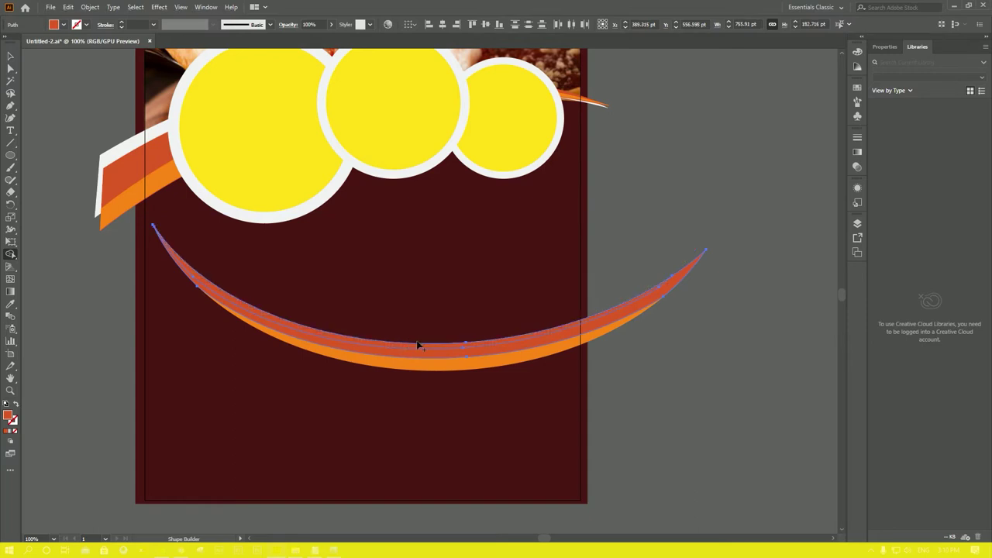
key("v")
left_click(739, 436)
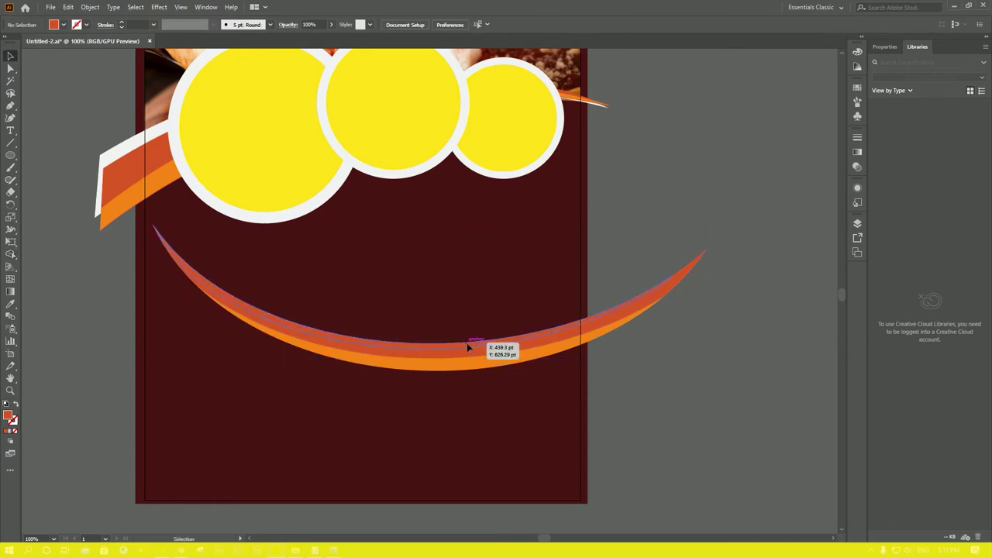
Fill the swoosh's top stripe with white.
left_click(471, 343)
left_click(63, 24)
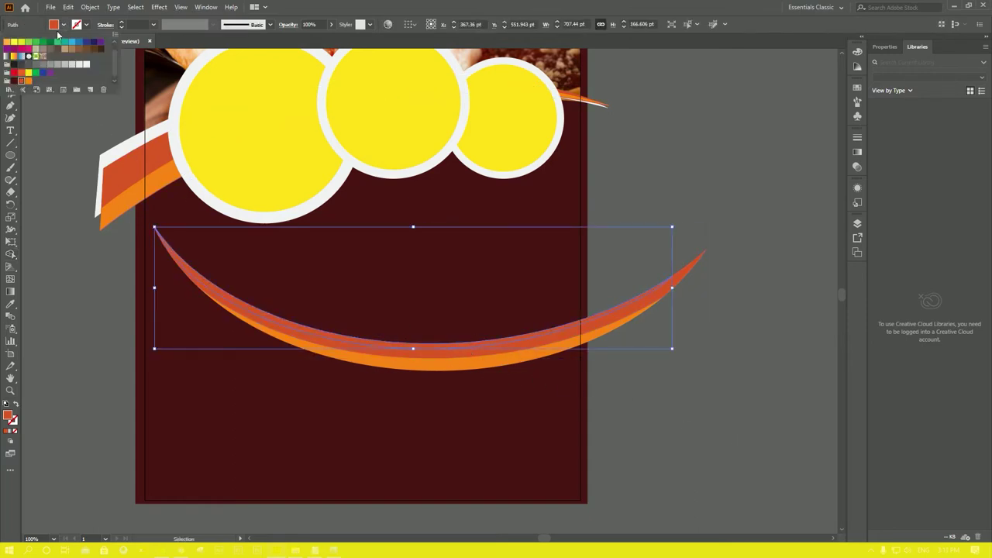
left_click(87, 65)
left_click(646, 398)
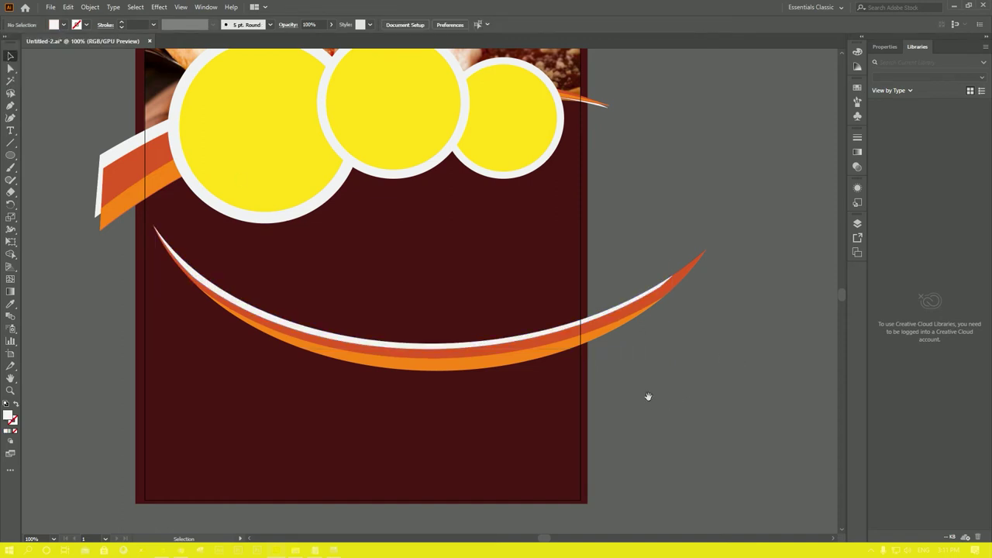
left_click_drag(647, 399, 677, 485)
mouse_move(679, 380)
left_mouse_down()
mouse_move(707, 422)
mouse_move(631, 348)
mouse_move(628, 317)
left_mouse_up()
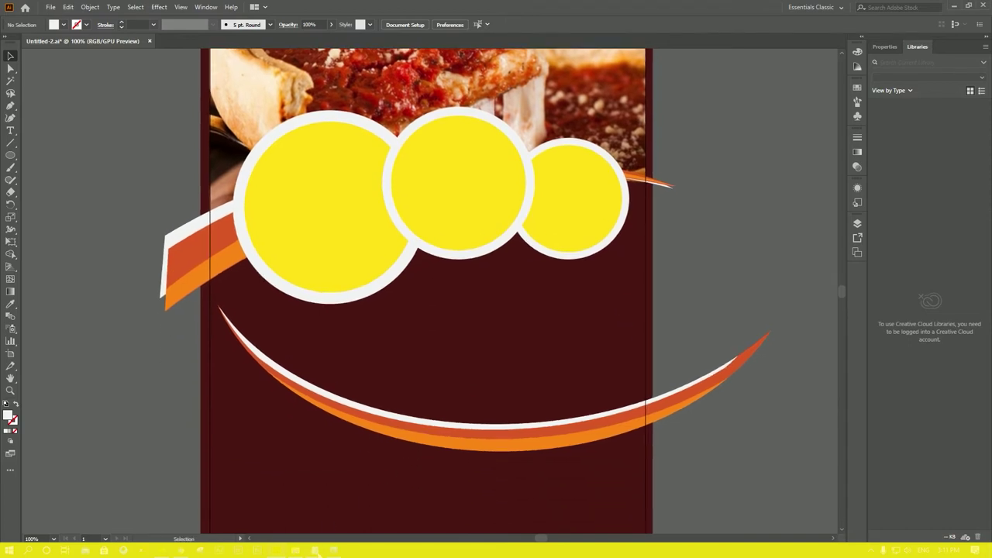
Drag photos 3, 4 and 5 from the Menu folder onto the artboard.
left_click(348, 250)
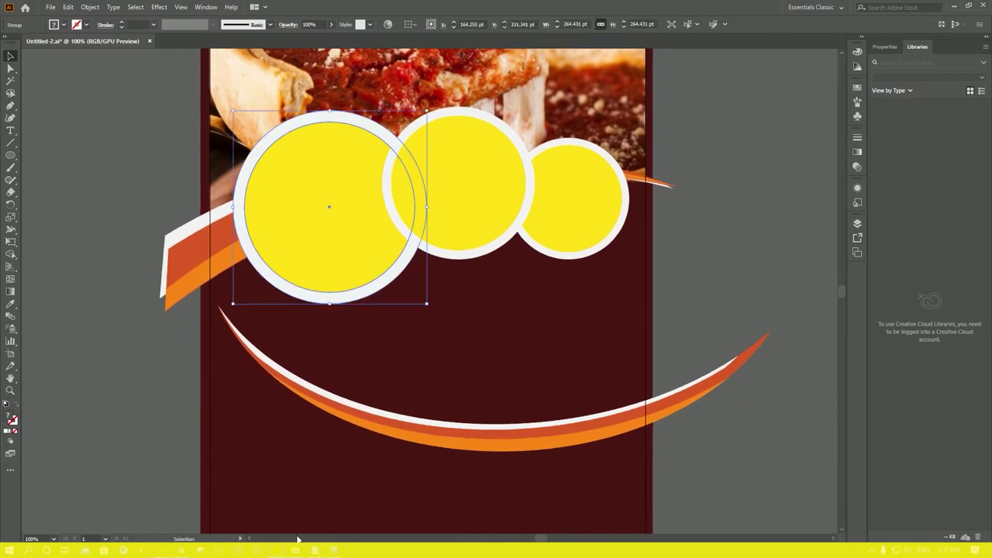
left_click(297, 544)
left_click(241, 100)
left_click(284, 98, "ctrl")
left_click(341, 101, "ctrl")
left_click_drag(347, 83, 276, 546)
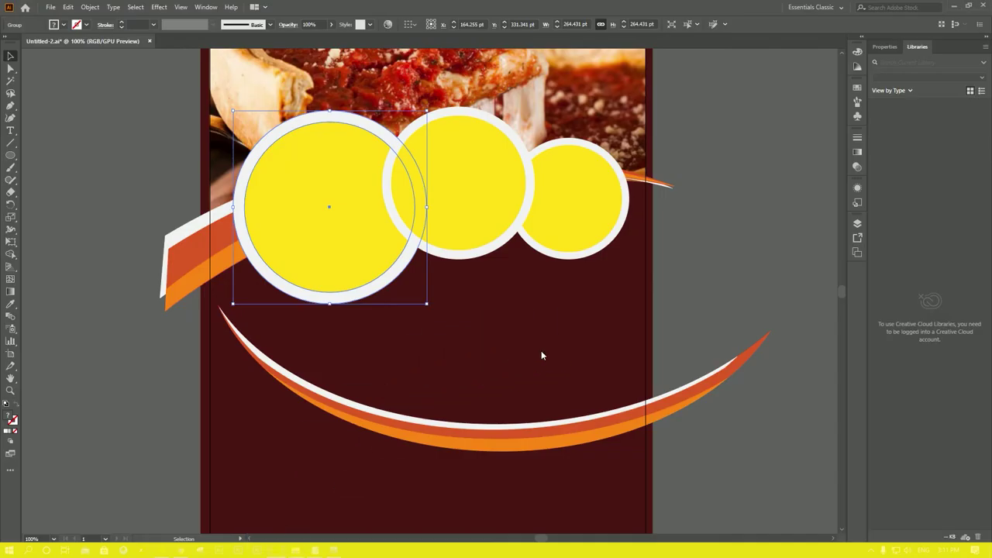
left_click_drag(277, 546, 541, 350)
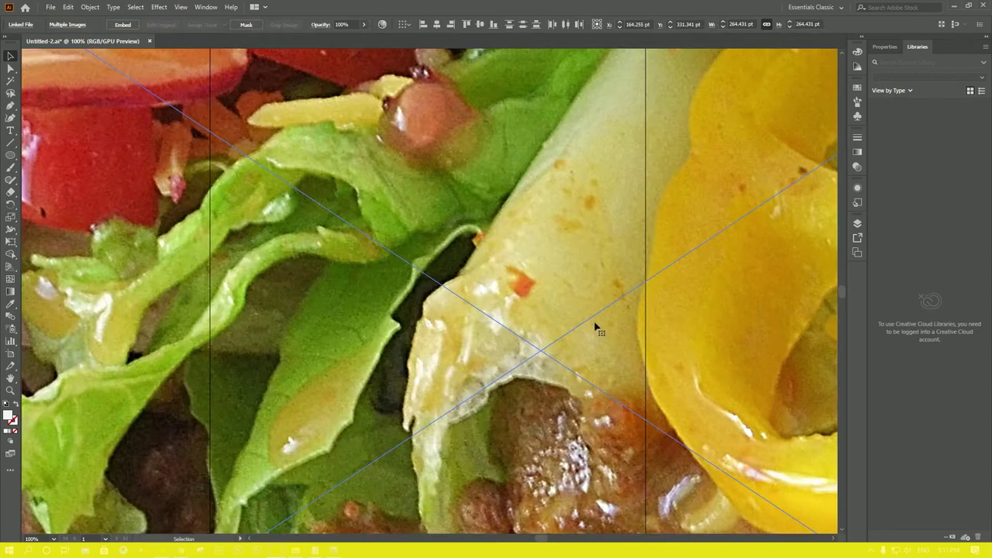
Shrink the salad photo and move it higher on the right pasteboard.
key("ctrl+minus")
key("ctrl+minus")
key("ctrl+minus")
key("ctrl+minus")
key("ctrl+minus")
key("ctrl+minus")
mouse_move(643, 151)
left_mouse_down()
mouse_move(467, 212)
mouse_move(439, 281)
mouse_move(470, 280)
left_mouse_up()
mouse_move(391, 238)
left_mouse_down()
mouse_move(401, 210)
mouse_move(465, 260)
left_mouse_up()
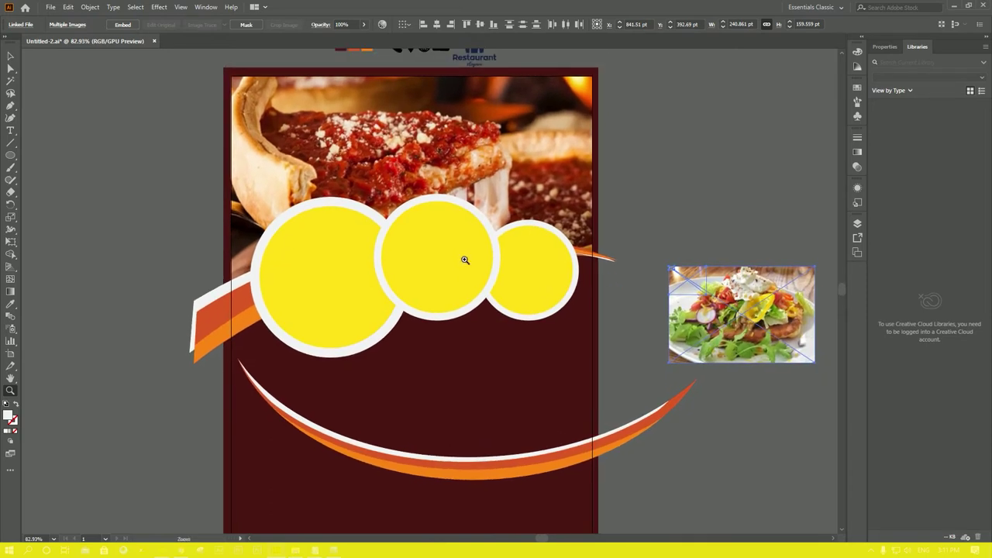
key("v")
left_click_drag(735, 346, 727, 199)
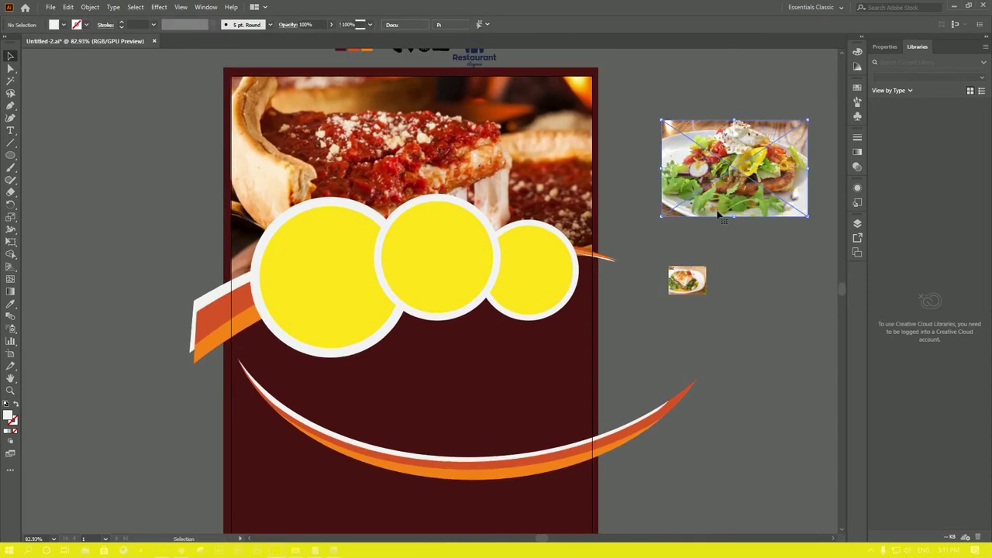
left_click_drag(676, 289, 723, 340)
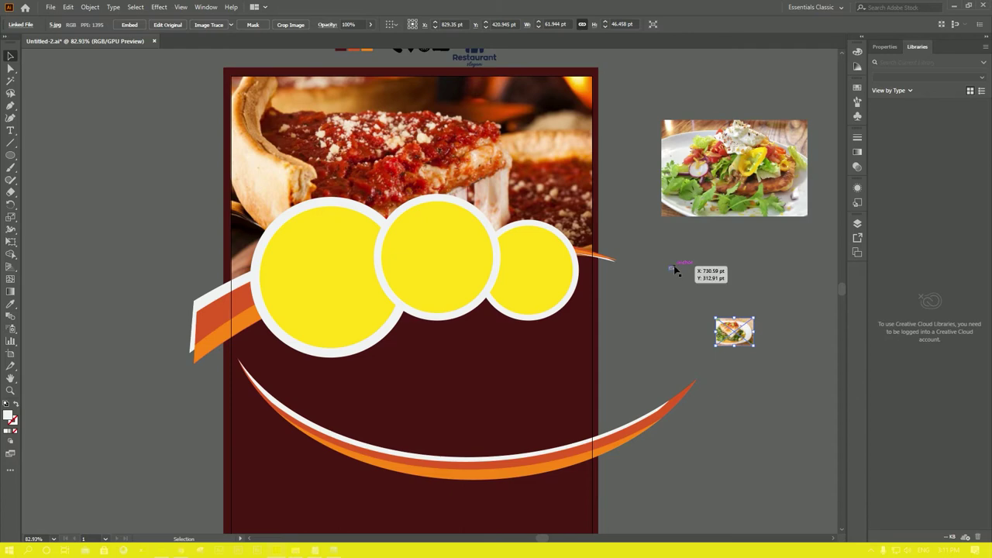
Enlarge the sandwich photo at the artboard's upper left and park the fish photo at right.
mouse_move(673, 268)
left_mouse_down()
mouse_move(542, 385)
mouse_move(558, 380)
left_mouse_up()
left_click_drag(674, 292, 736, 276)
left_click_drag(633, 312, 540, 385)
left_click_drag(632, 328, 159, 188)
left_click_drag(748, 322, 553, 269)
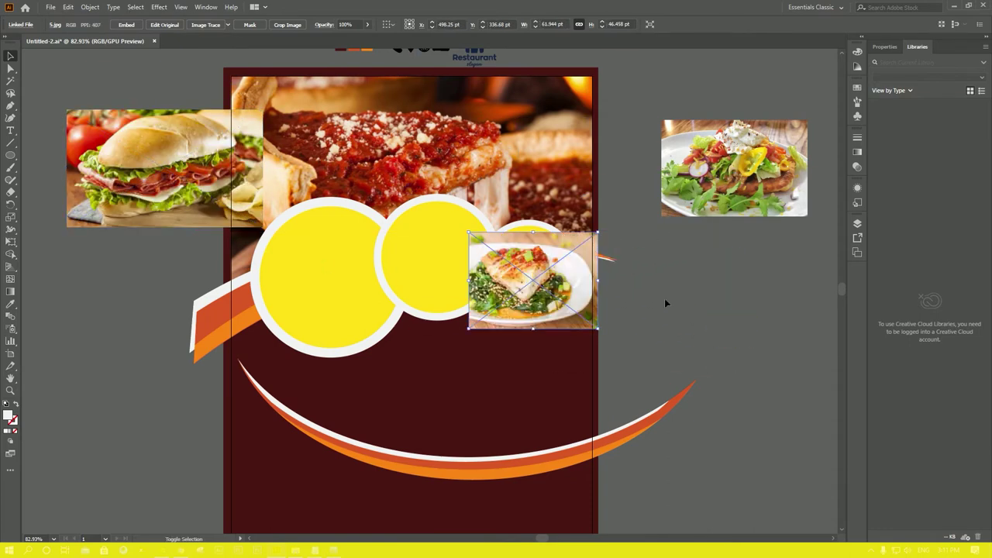
left_click_drag(704, 297, 705, 297)
left_click(332, 266)
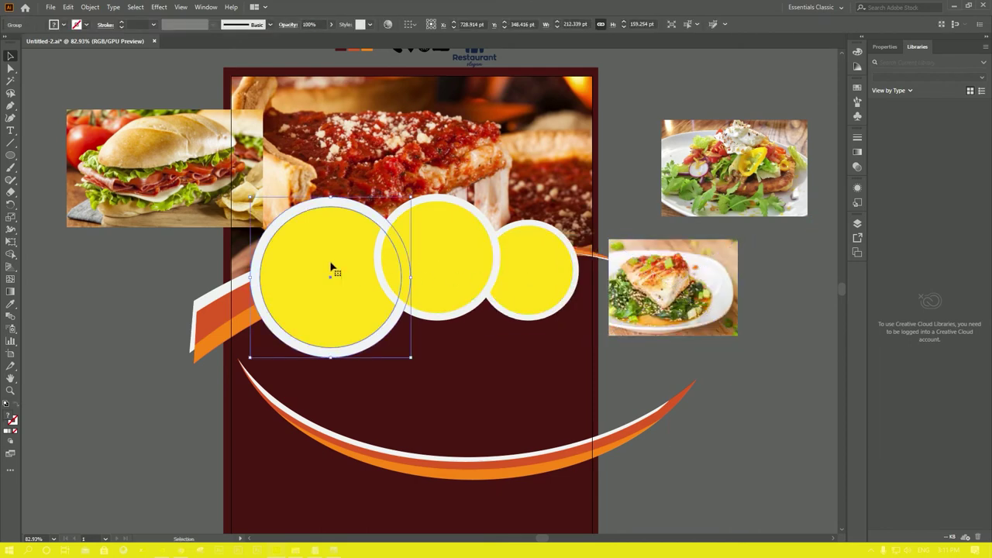
Ungroup the first circle and place the sandwich photo behind its yellow circle.
right_click(330, 264)
left_click(360, 348)
left_click(639, 371)
left_click(334, 248)
left_click_drag(173, 149, 319, 254)
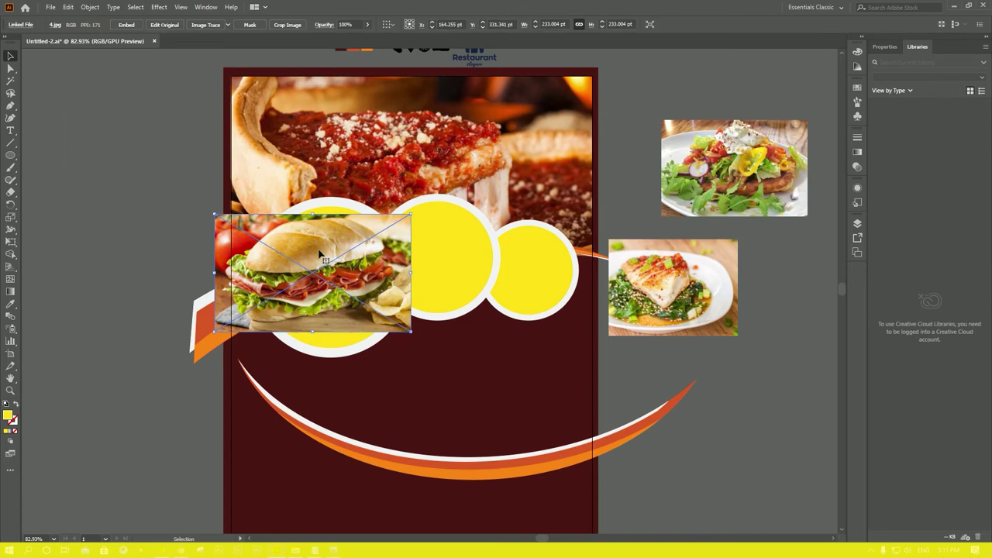
left_click(343, 211)
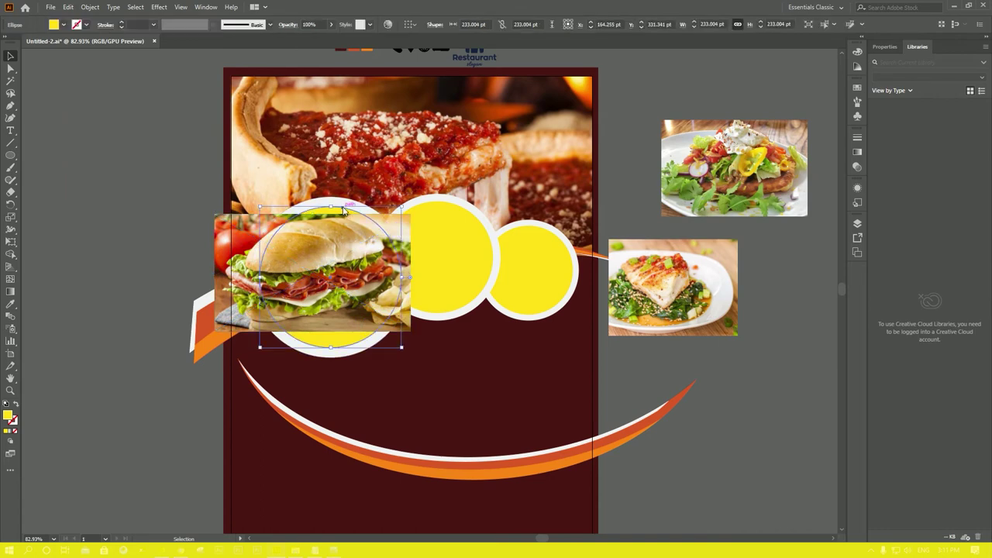
right_click(343, 208)
mouse_move(372, 380)
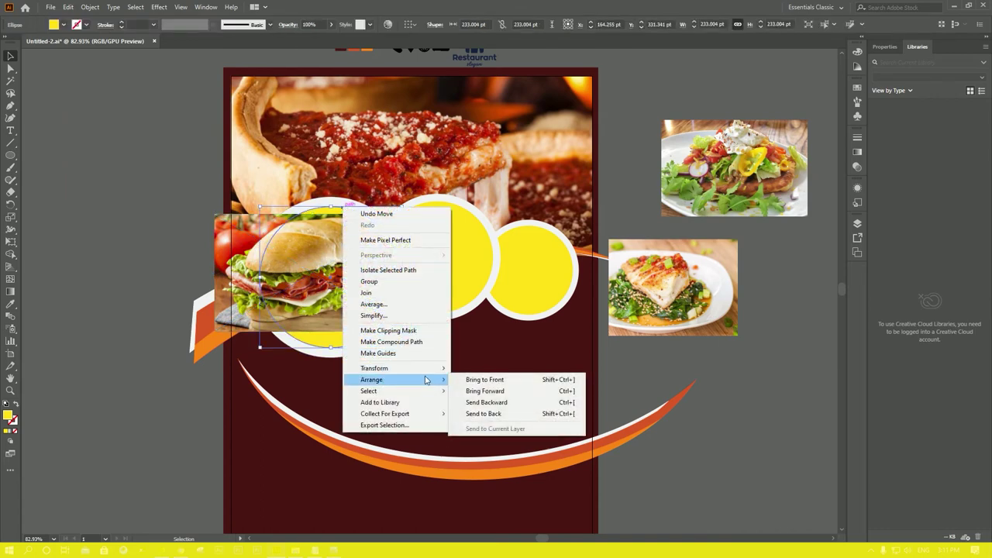
left_click(485, 380)
Clip the sandwich photo to the yellow circle, then enlarge and recentre it inside.
left_click_drag(234, 268, 244, 266)
left_click(370, 276, "shift")
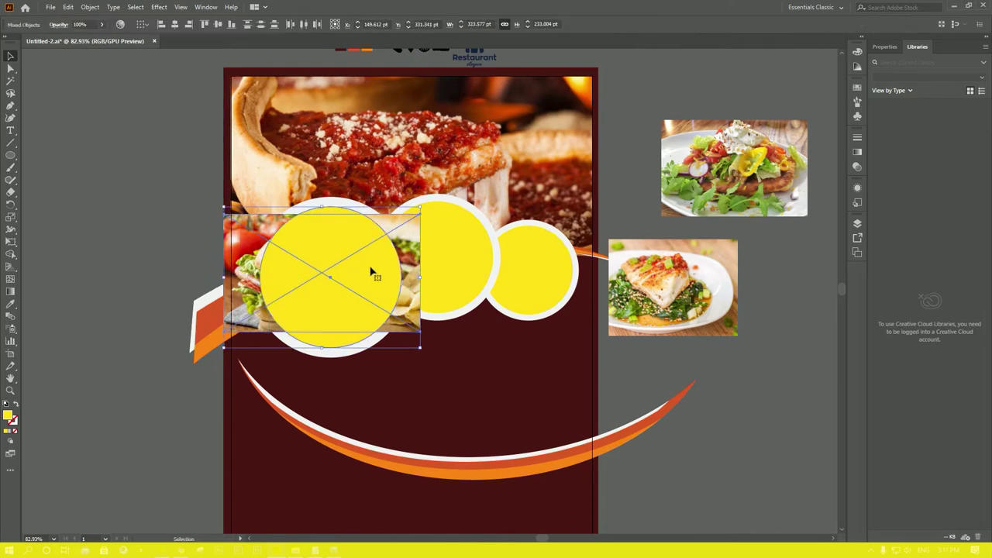
right_click(371, 268)
left_click(402, 358)
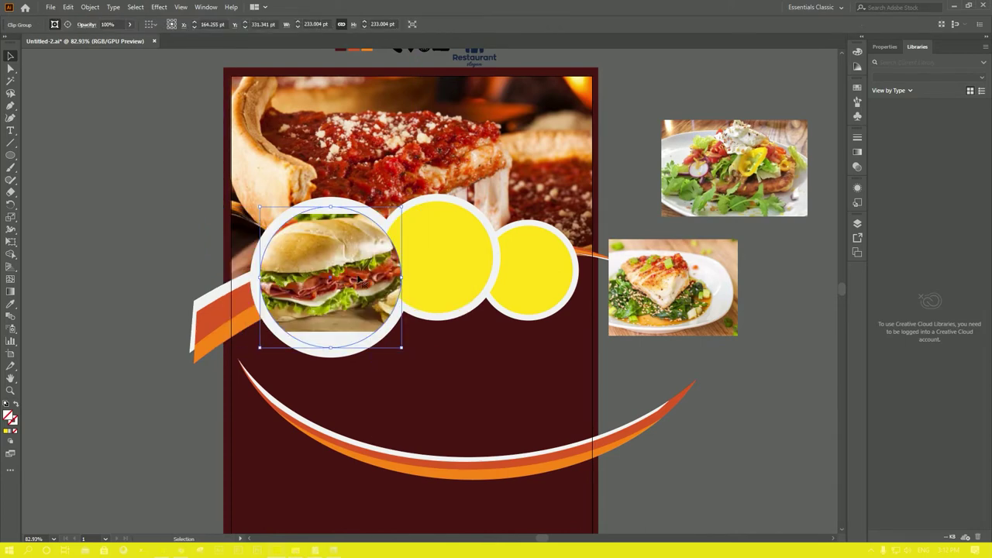
double_click(351, 267)
left_click_drag(419, 212, 449, 197)
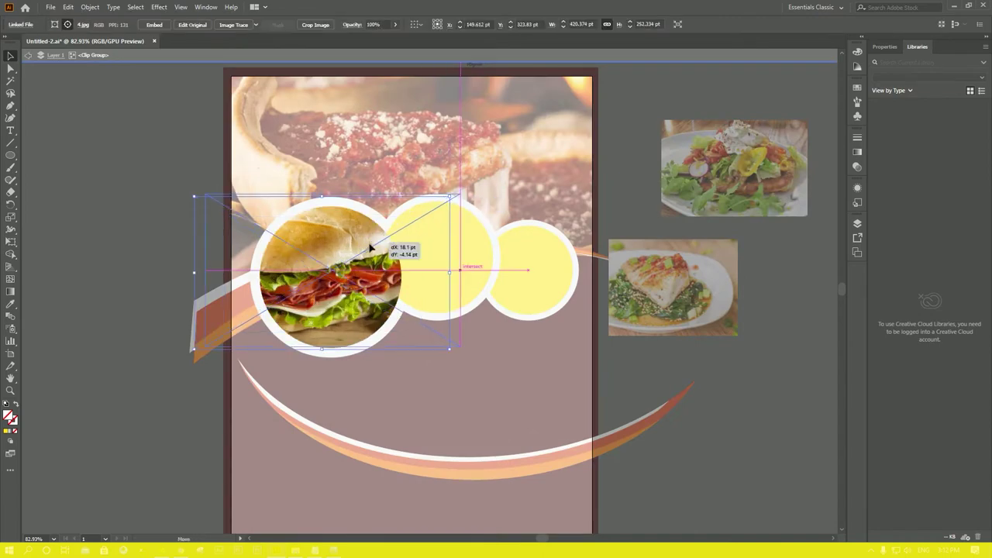
left_click_drag(337, 267, 351, 264)
key("Down")
key("Down")
key("Down")
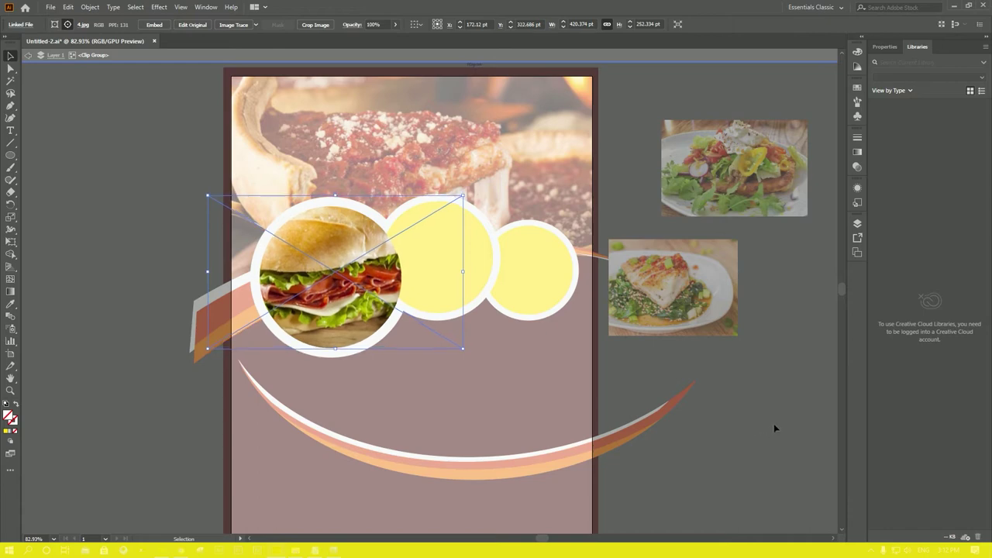
left_click(608, 372)
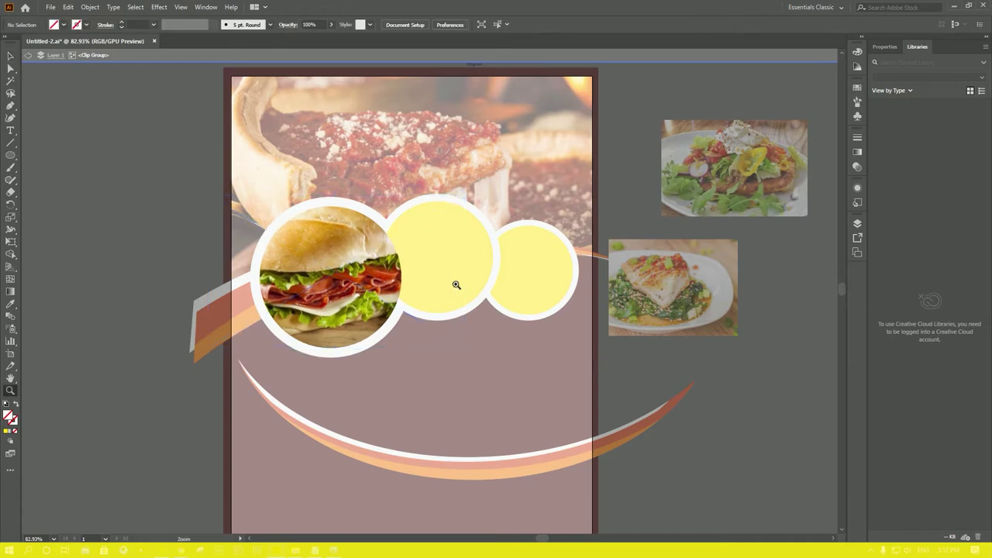
left_click(407, 273)
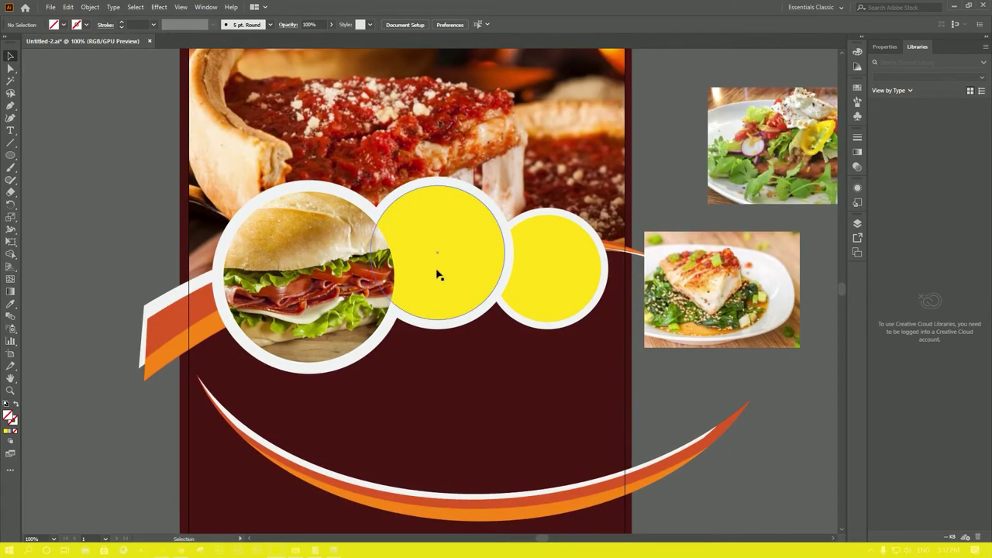
left_click(430, 248)
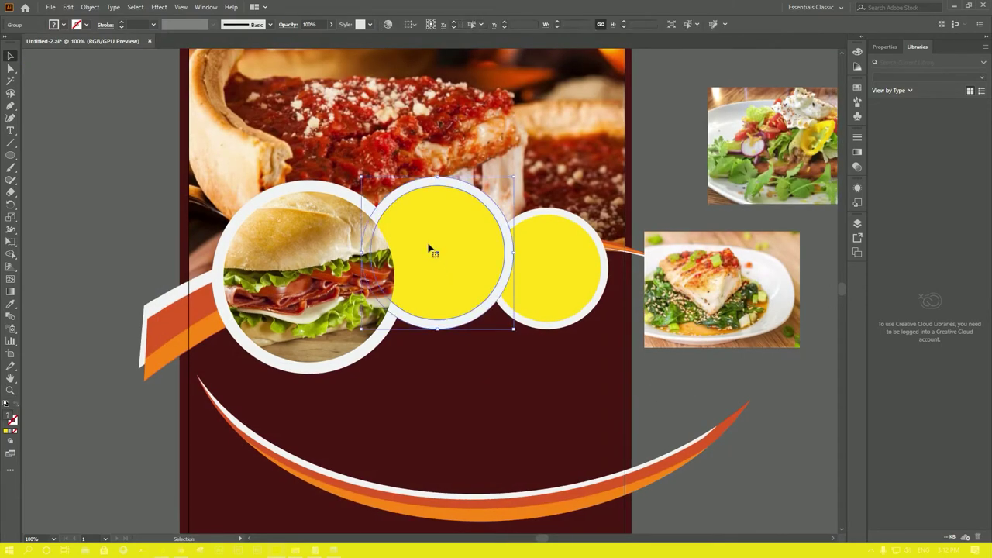
Bring the middle circle group to the front and ungroup it from its white ring.
right_click(431, 246)
mouse_move(463, 362)
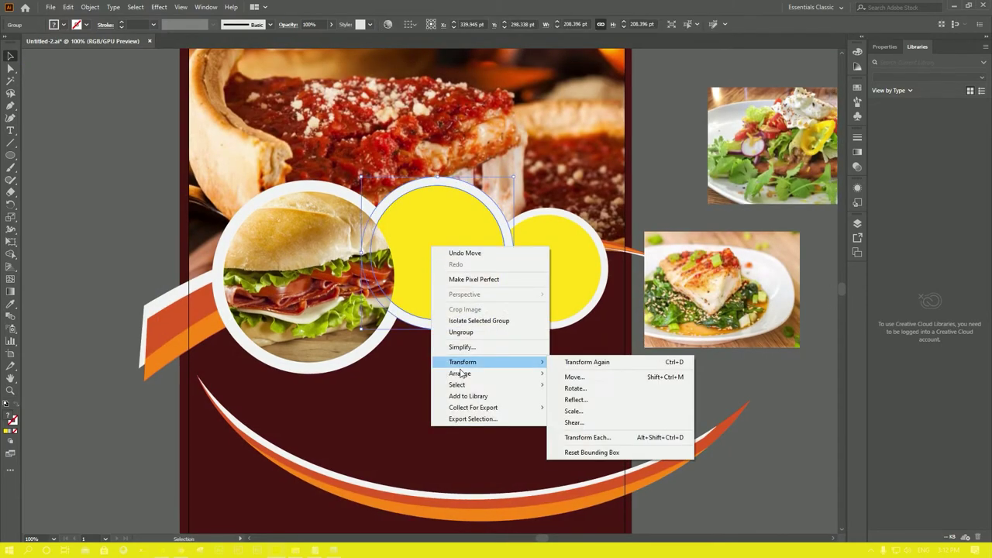
left_click(612, 373)
left_click(481, 318)
left_click(428, 248)
right_click(437, 245)
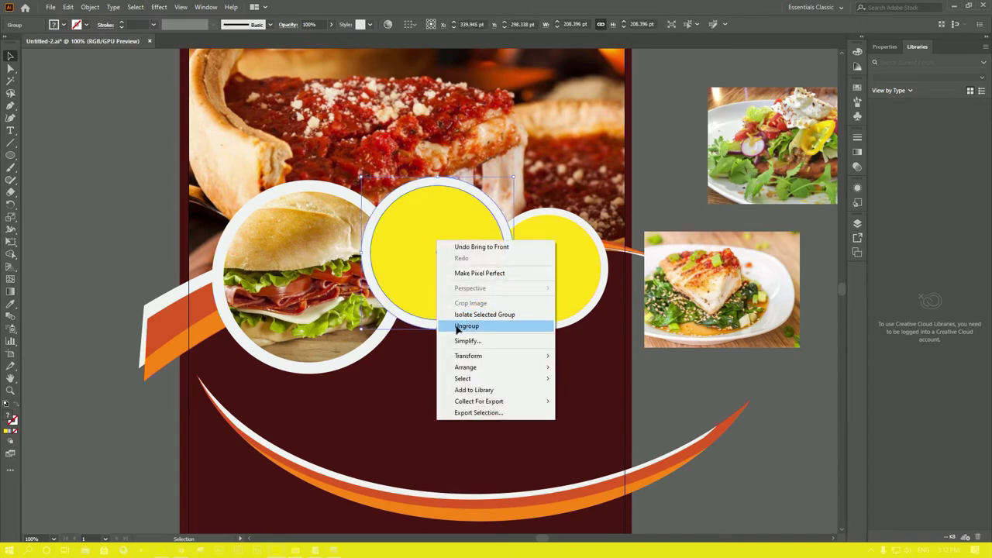
left_click(458, 327)
left_click(673, 399)
Place the fish photo under the middle yellow circle and clip it to the circle.
left_click_drag(673, 293, 425, 260)
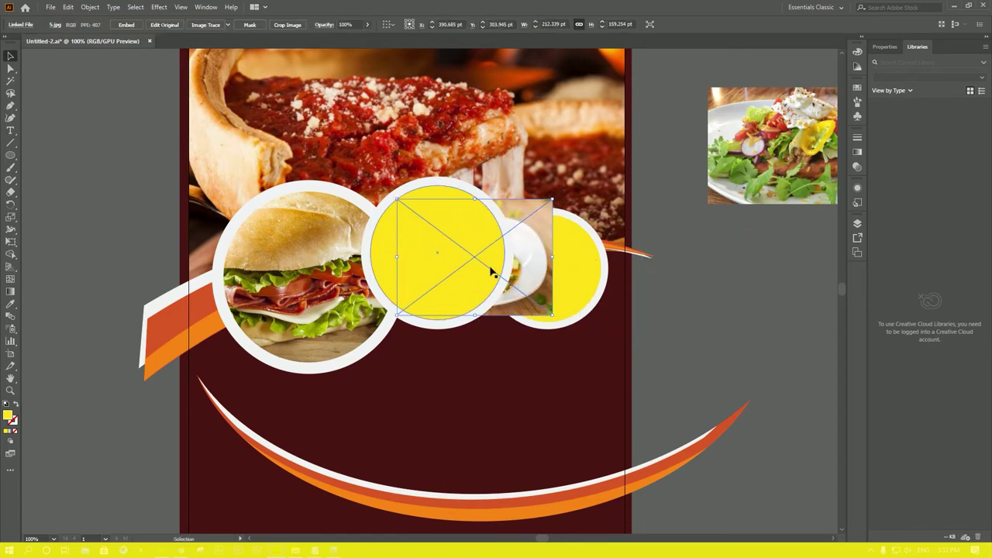
left_click(465, 252, "shift")
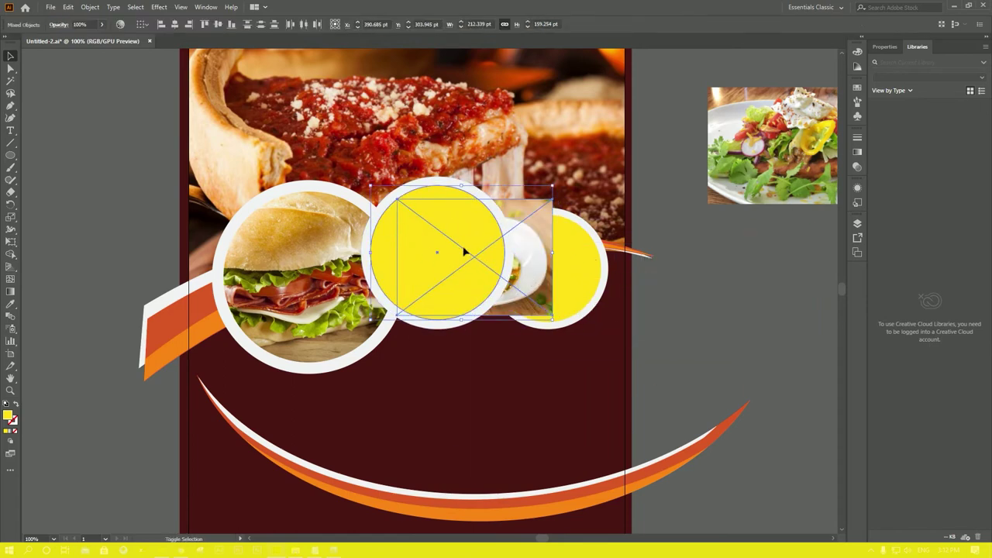
right_click(465, 252)
mouse_move(512, 363)
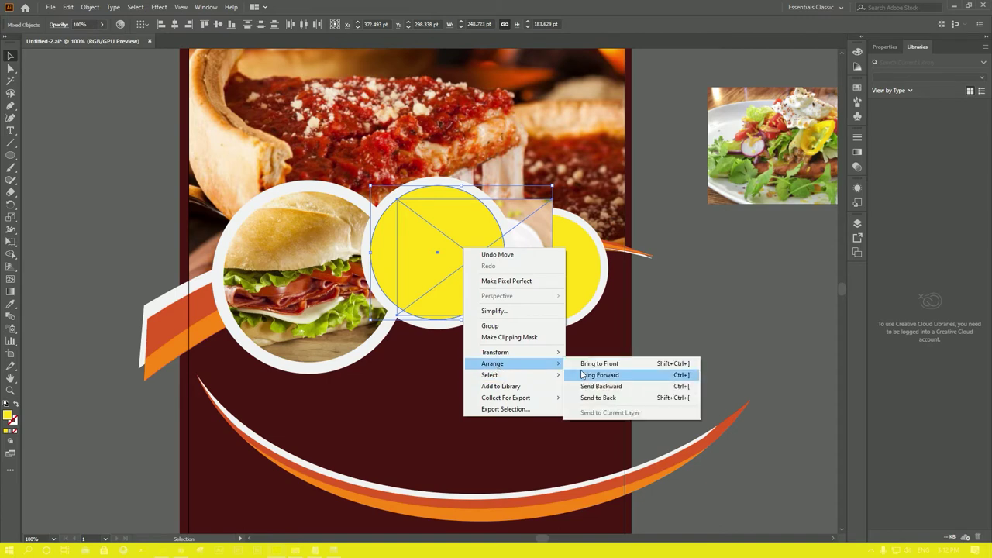
left_click(587, 355)
left_click_drag(547, 295, 475, 256)
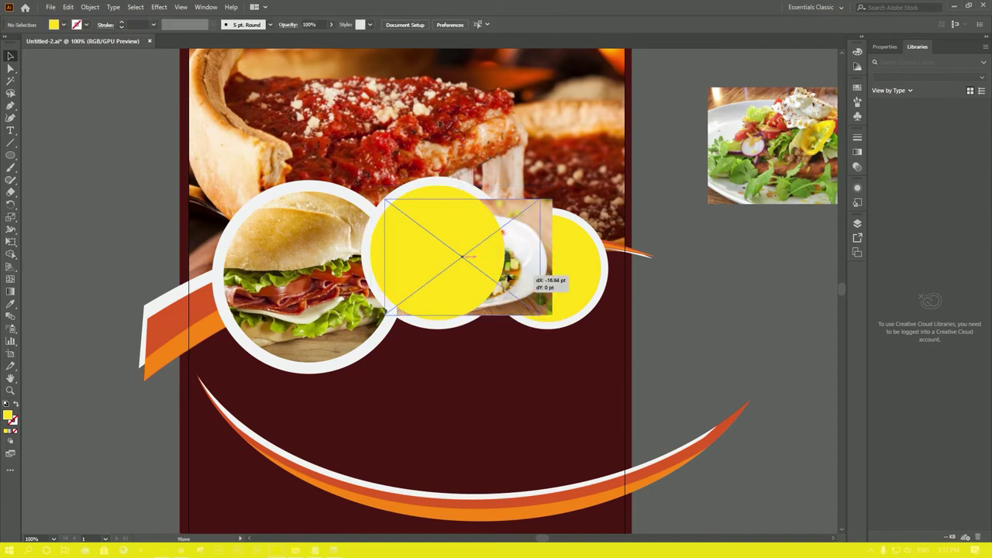
left_click(474, 251, "shift")
right_click(472, 251)
left_click(500, 341)
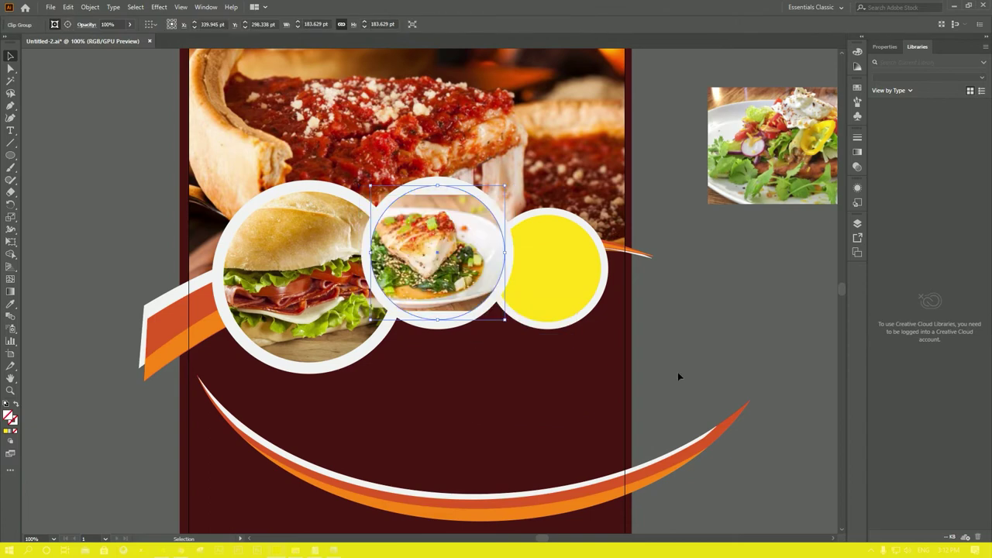
Enlarge the fish photo inside its clip and shift it right.
double_click(454, 243)
left_click_drag(511, 207, 533, 208)
key("shift+Right")
key("shift+Right")
key("Right")
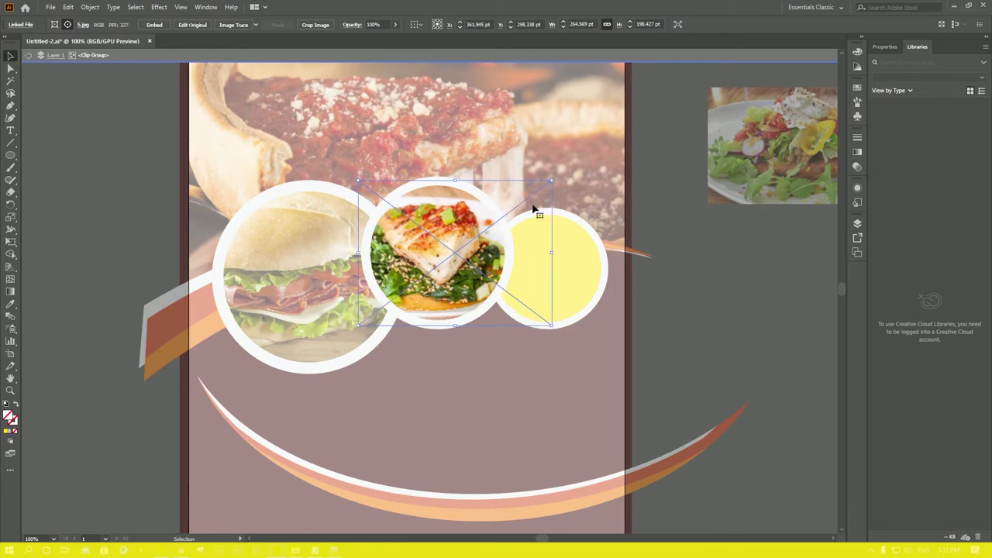
double_click(669, 332)
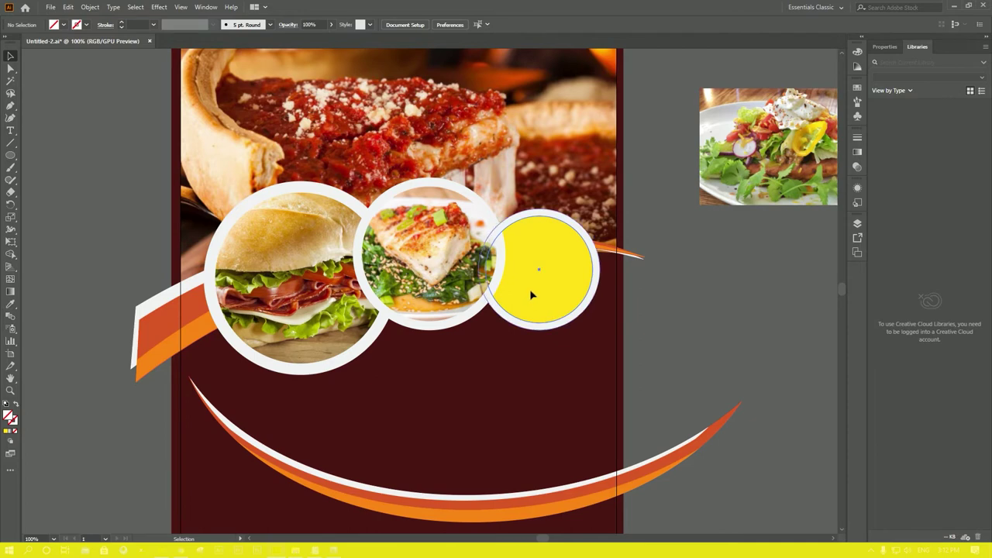
Ungroup the third circle and place the salad photo behind its yellow circle.
left_click(531, 295)
right_click(532, 295)
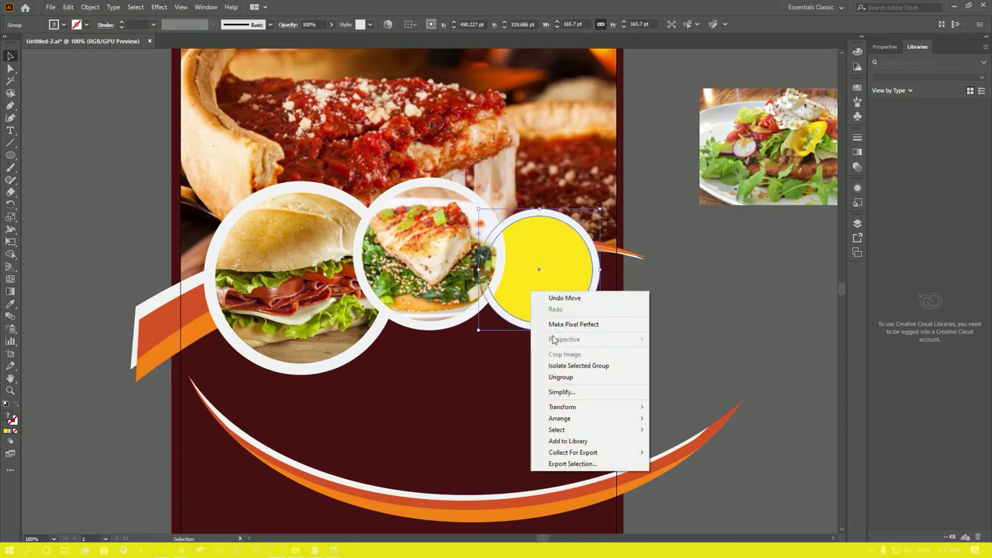
left_click(586, 377)
left_click(724, 348)
left_click(561, 270)
left_click_drag(803, 183, 612, 305)
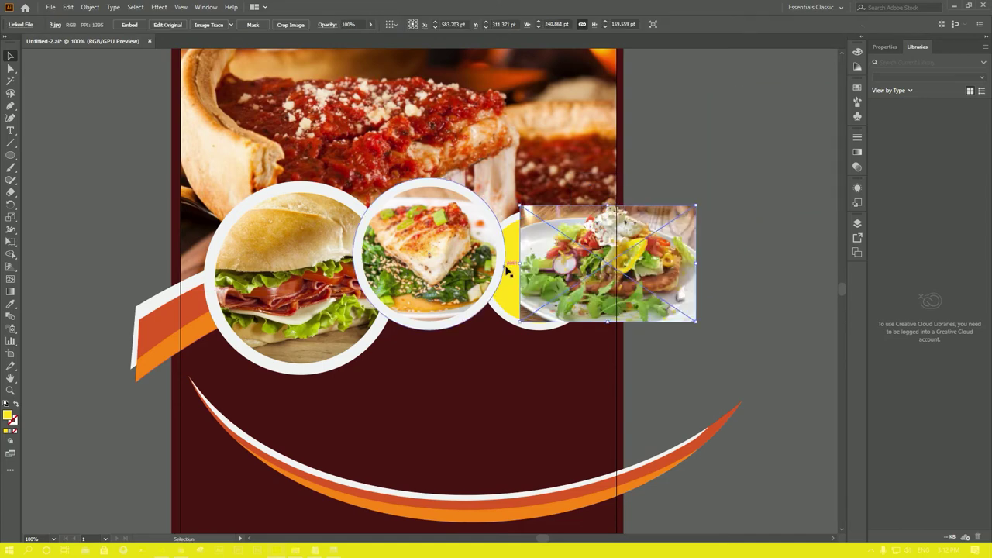
right_click(555, 267)
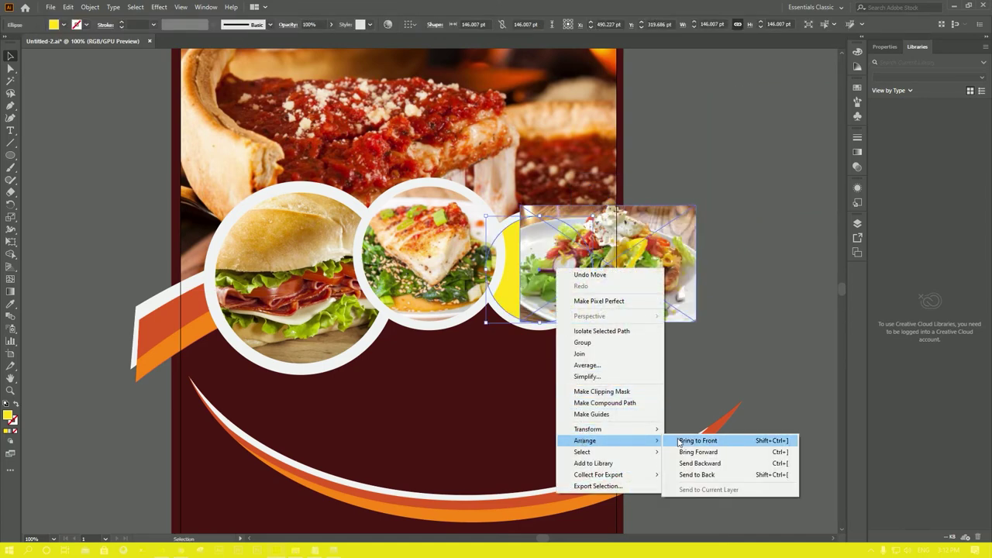
mouse_move(584, 440)
left_click(682, 440)
Clip the salad photo to the third circle and slightly resize it inside.
left_click_drag(671, 297, 603, 302)
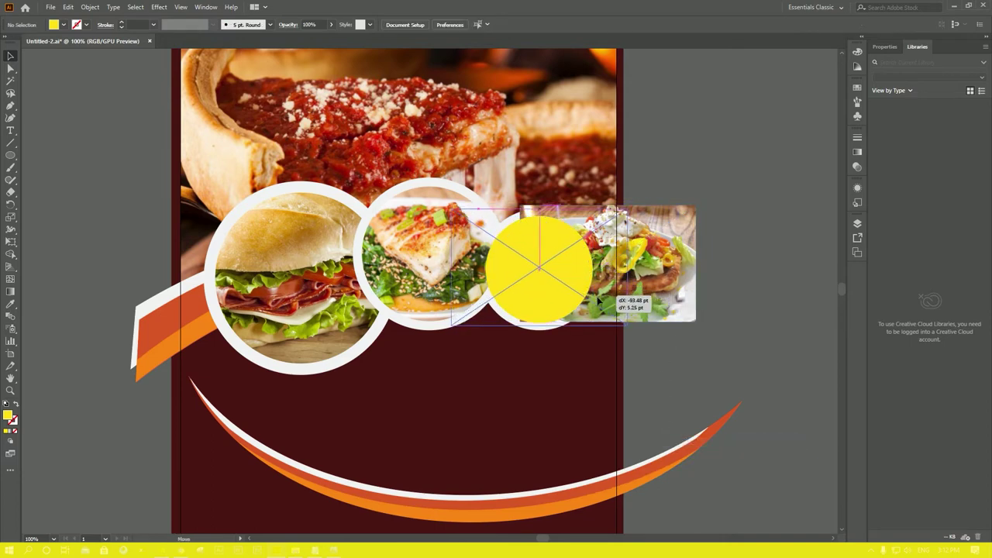
left_click(572, 271, "shift")
right_click(571, 268)
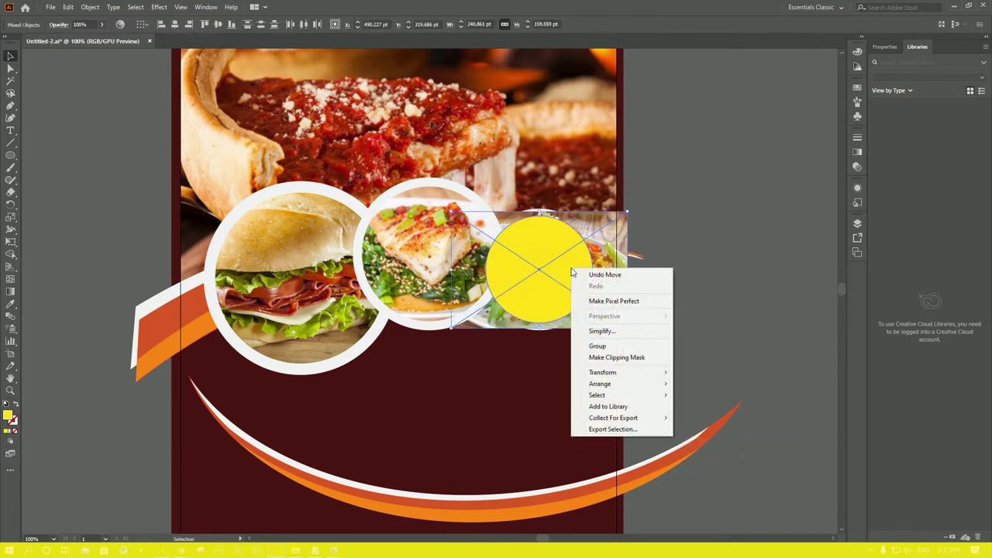
left_click(595, 359)
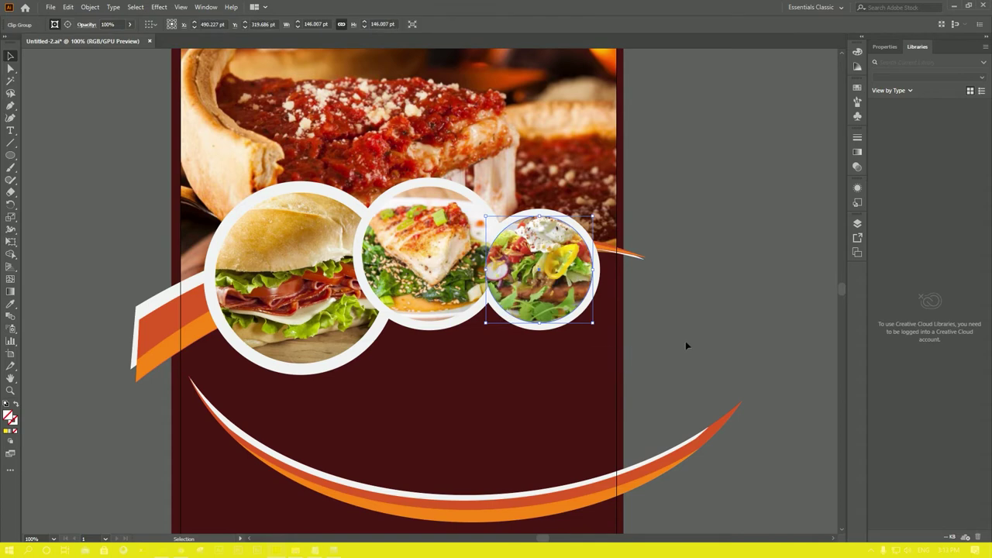
left_click(685, 341)
double_click(617, 242)
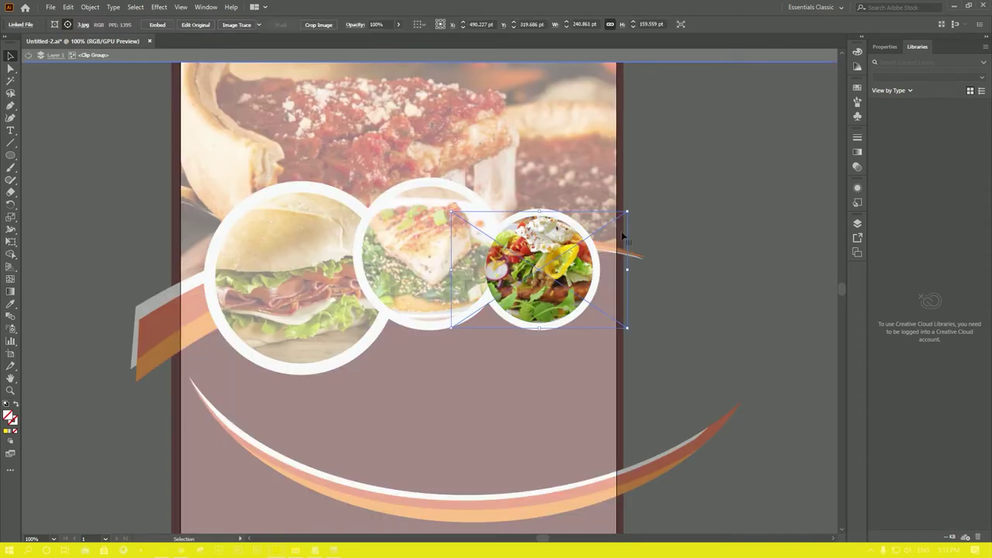
left_click_drag(627, 212, 623, 211)
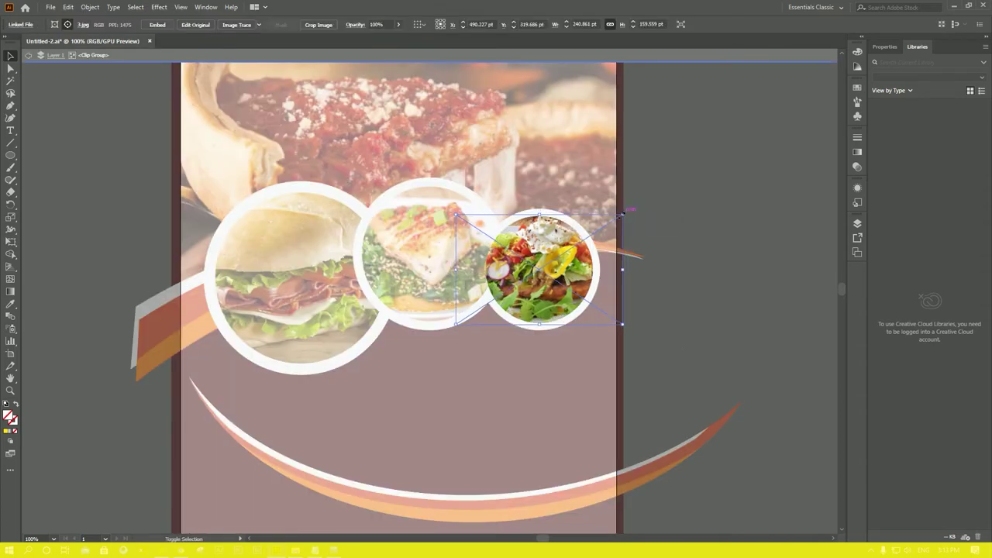
left_click_drag(602, 245, 610, 243)
double_click(689, 293)
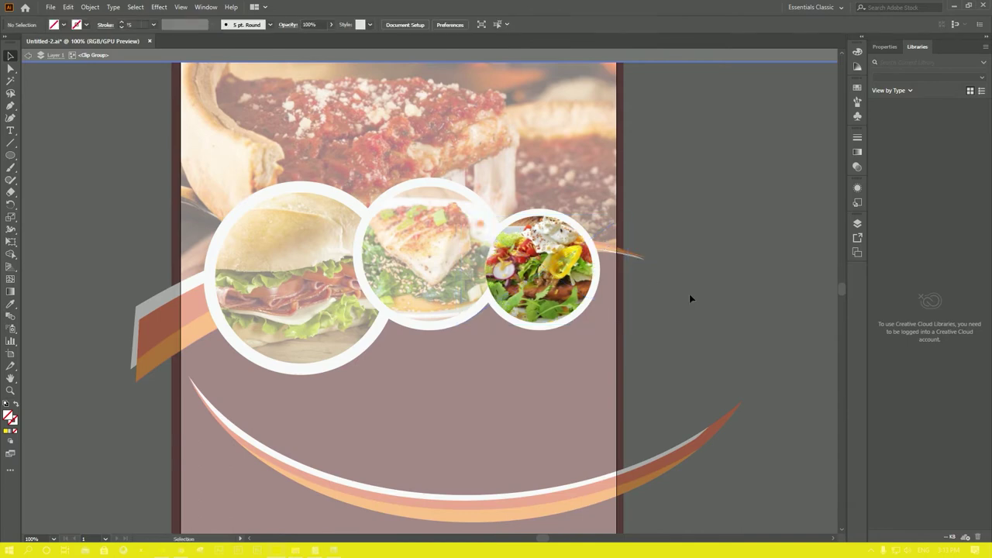
Bring the middle fish circle in front of the others and zoom in on it.
left_click(370, 218)
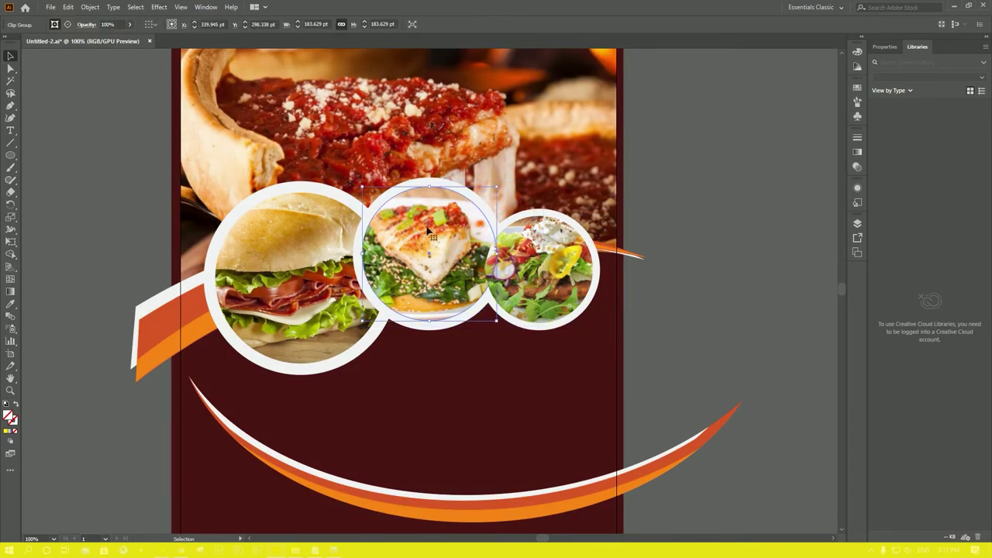
right_click(369, 218)
mouse_move(398, 329)
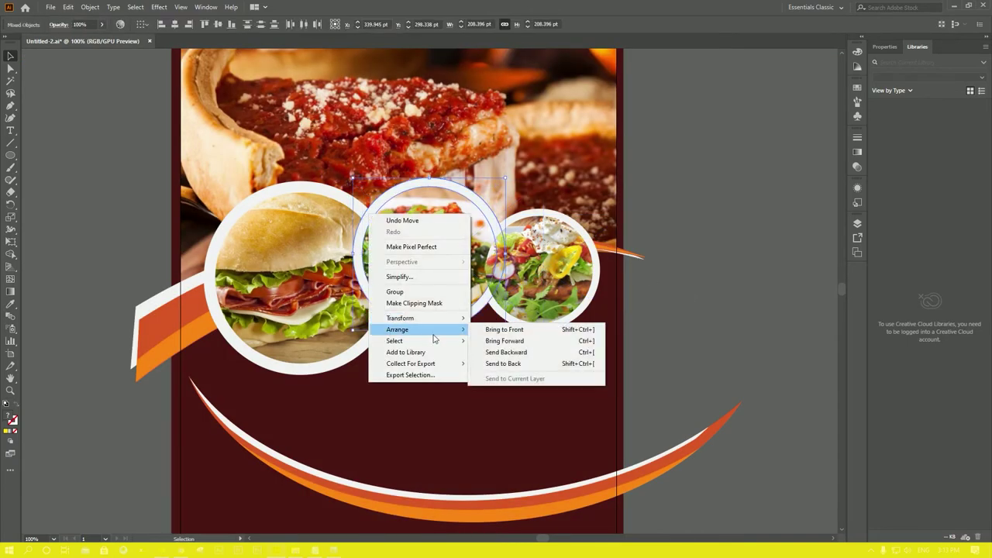
left_click(502, 331)
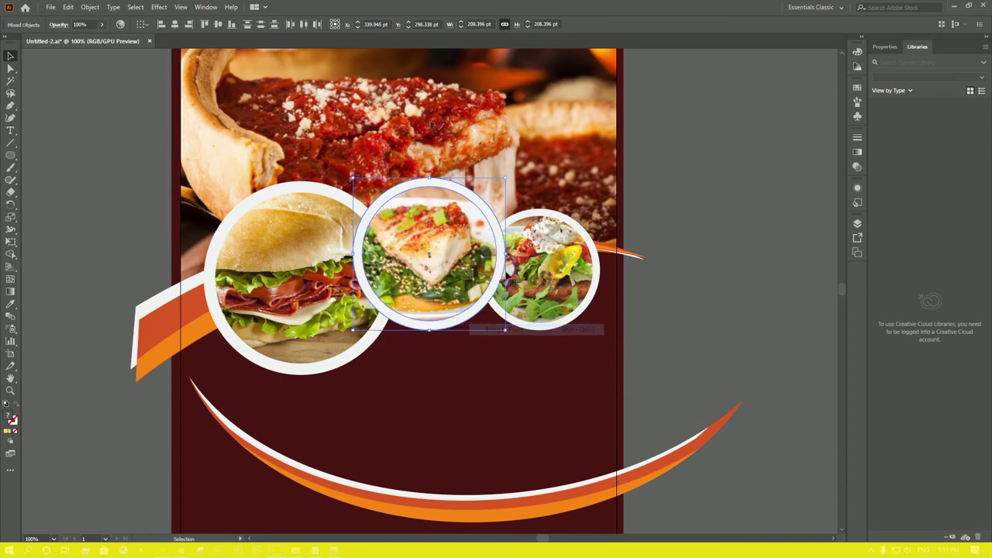
left_click(639, 334)
key("z")
mouse_move(407, 251)
left_mouse_down()
mouse_move(458, 278)
mouse_move(510, 263)
left_mouse_up()
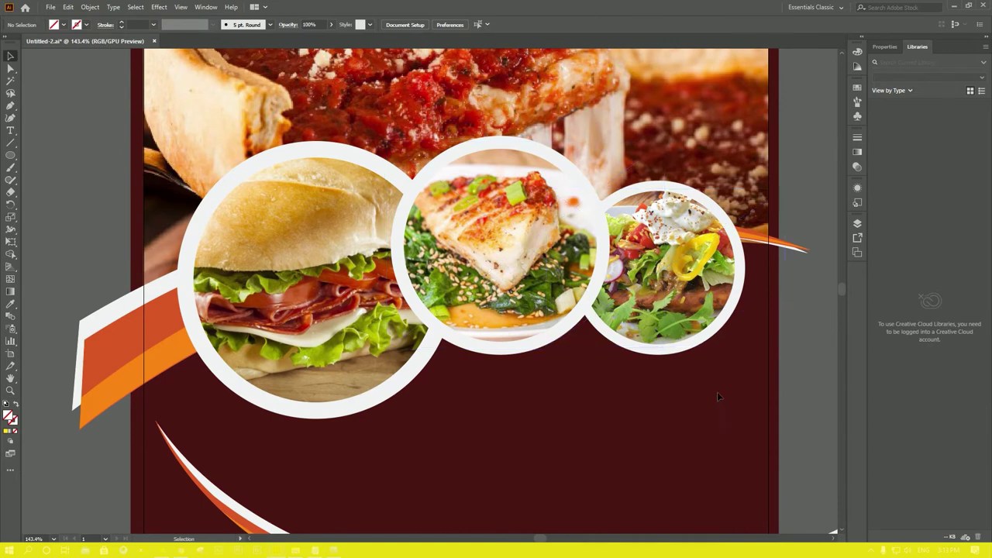
left_click(425, 370)
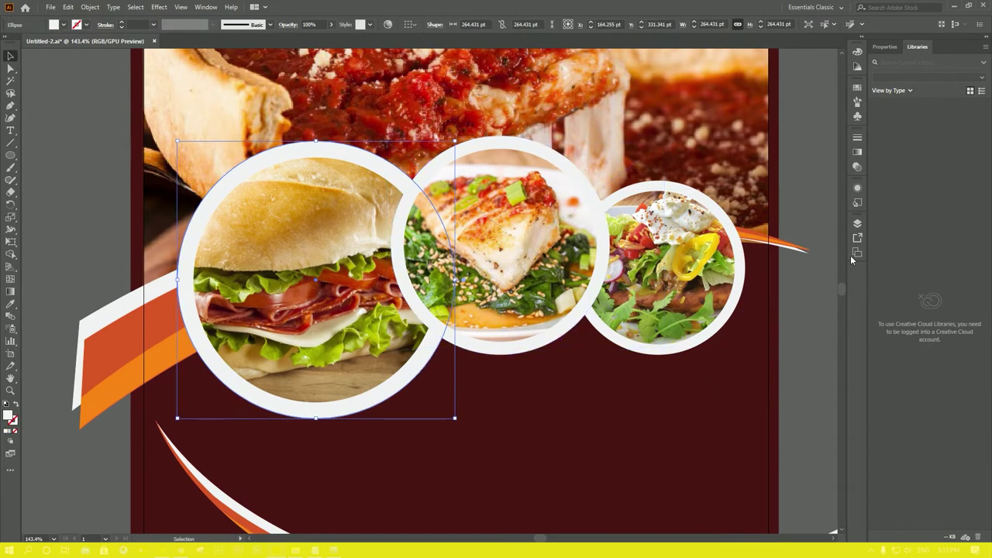
Add a drop shadow with X 1 pt and Y -10 pt offsets to the sandwich circle.
left_click(857, 188)
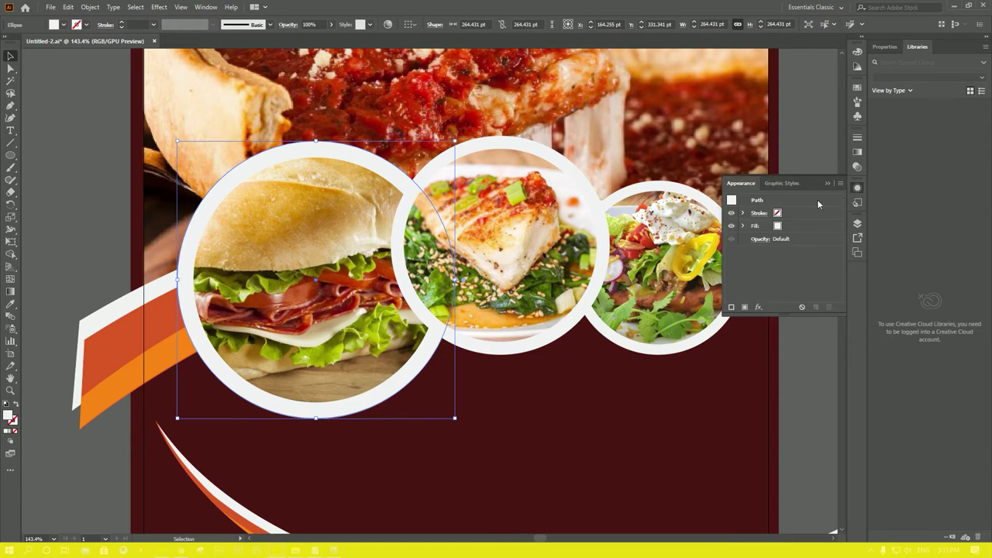
left_click(758, 308)
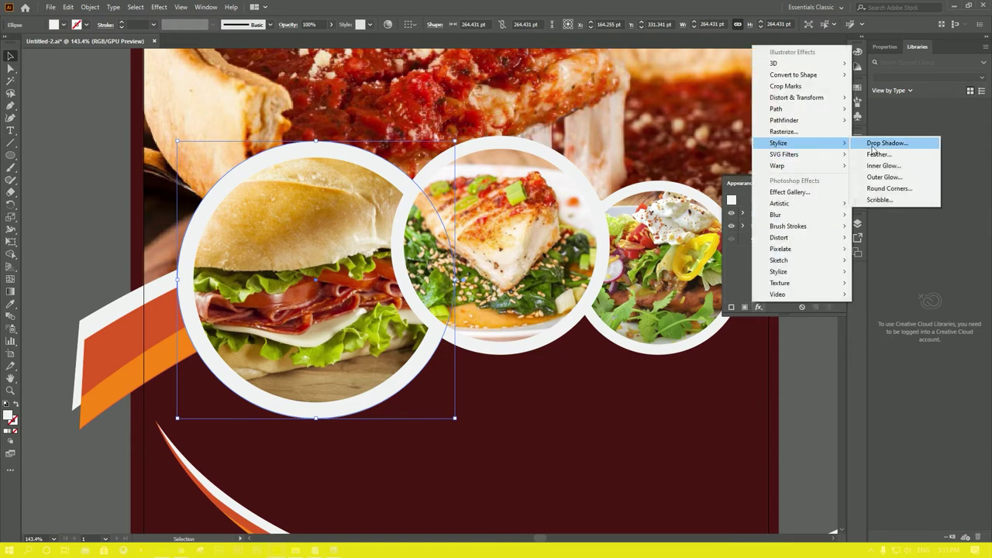
left_click(872, 147)
left_click(134, 247)
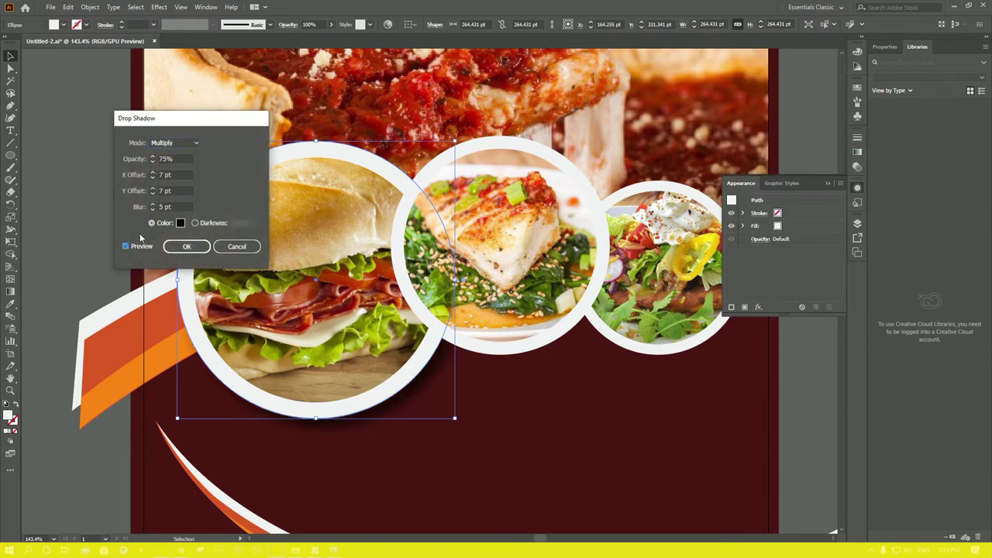
left_click_drag(193, 121, 517, 157)
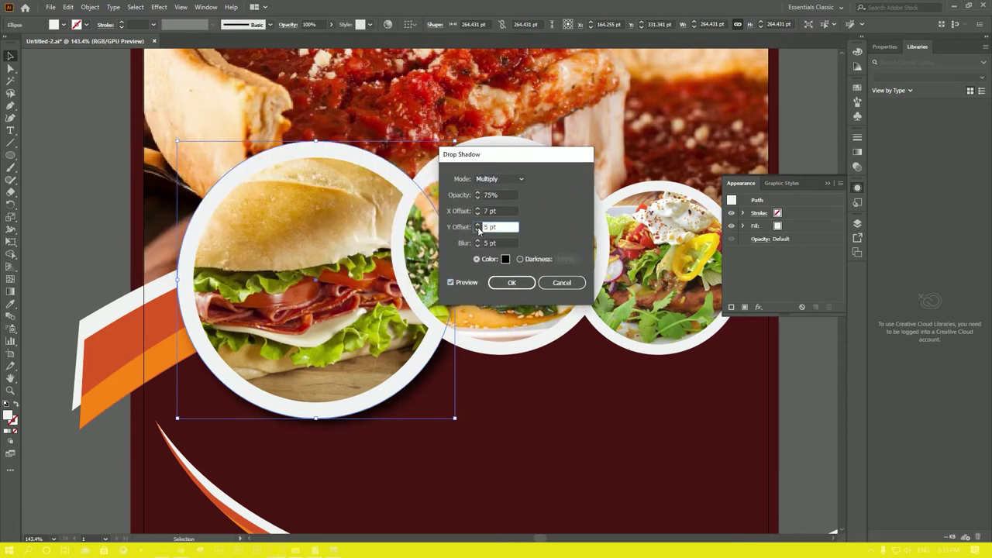
double_click(478, 214)
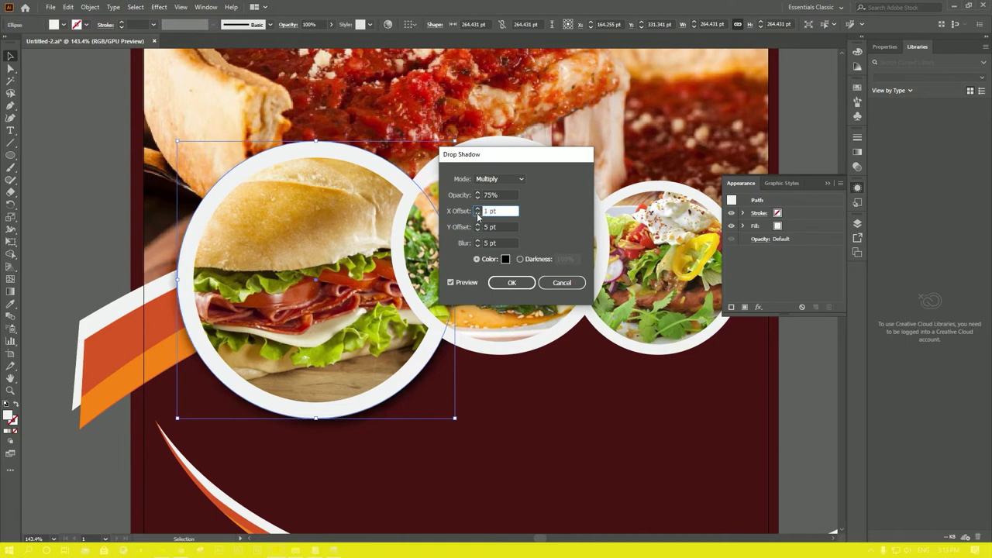
key("Tab")
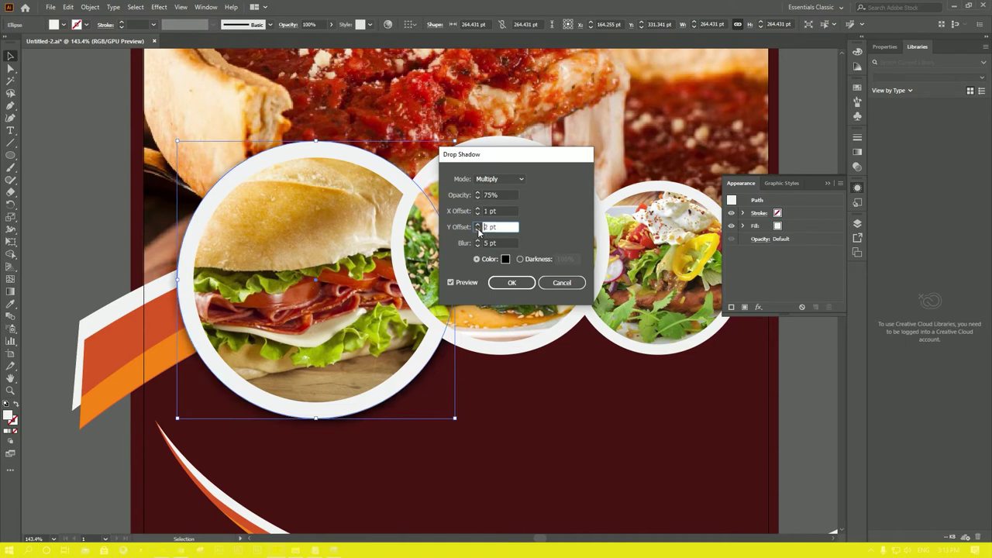
double_click(478, 230)
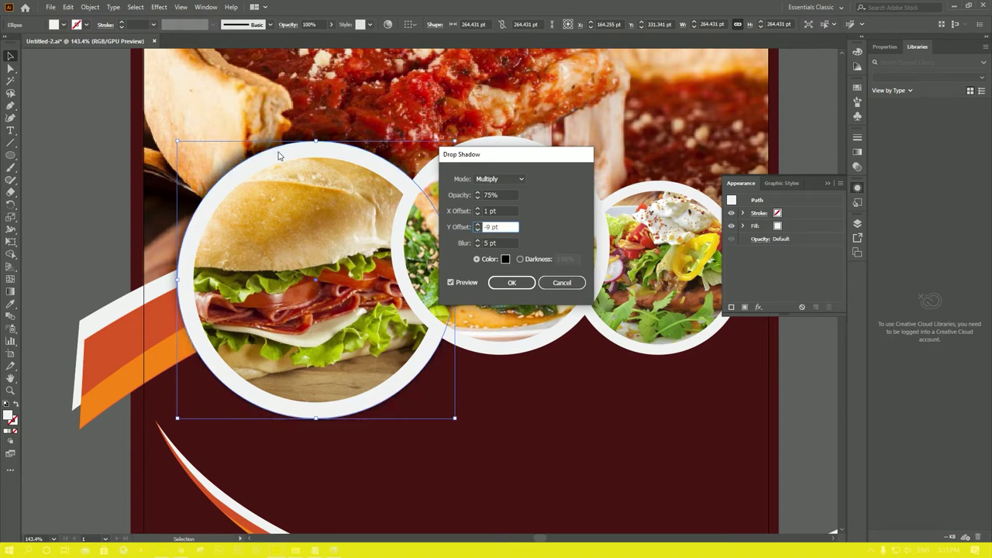
left_click_drag(482, 155, 582, 158)
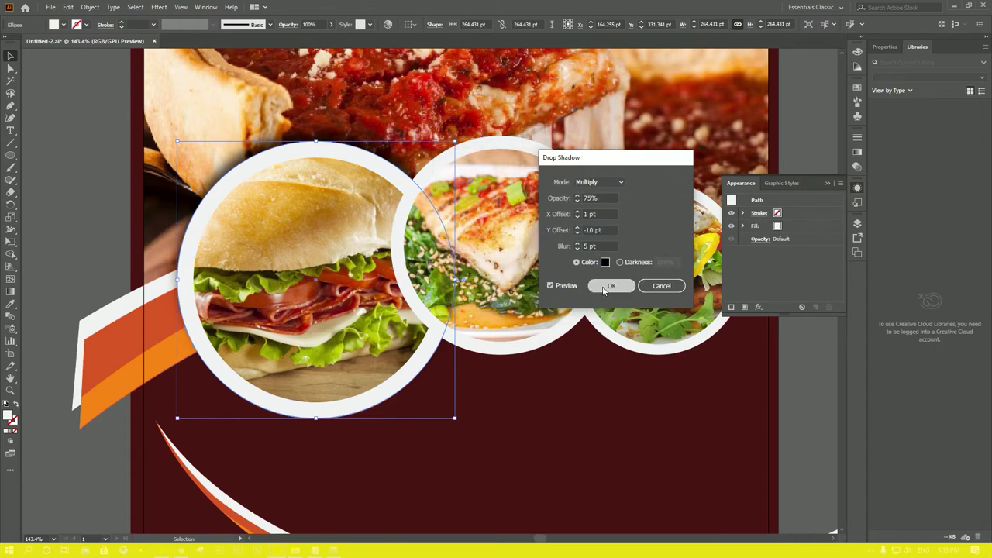
left_click(611, 285)
left_click(518, 380)
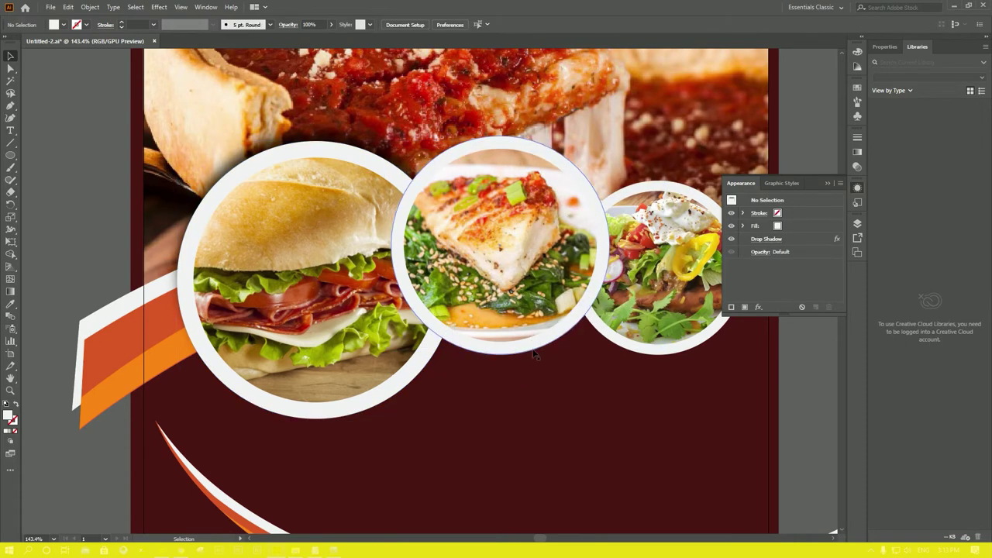
Add the same drop shadow to the fish circle's white ellipse.
left_click(542, 347)
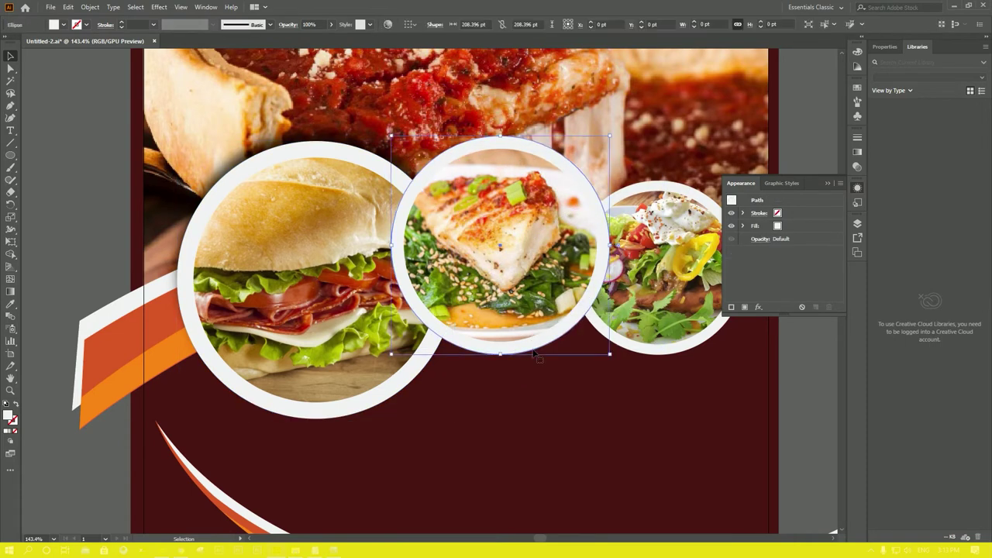
left_click(760, 308)
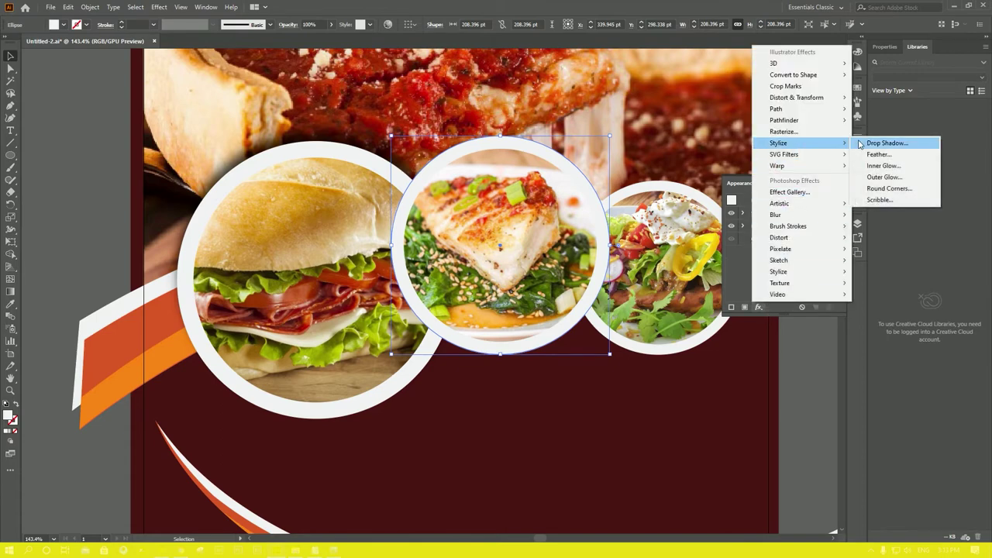
left_click(862, 143)
mouse_move(571, 164)
left_mouse_down()
mouse_move(608, 191)
mouse_move(680, 200)
left_mouse_up()
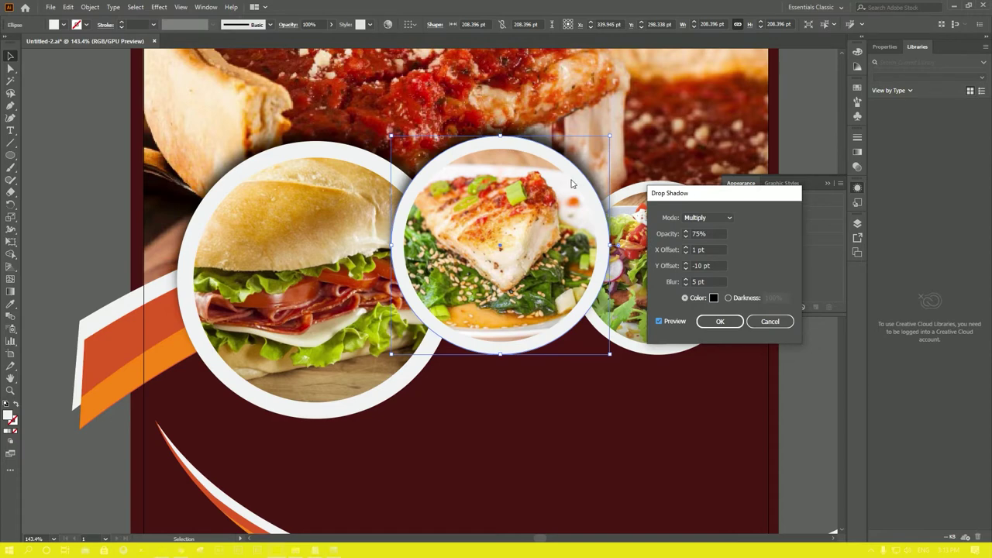
left_click(720, 321)
Enlarge the fish and sandwich photo groups from their centres.
left_click(533, 199)
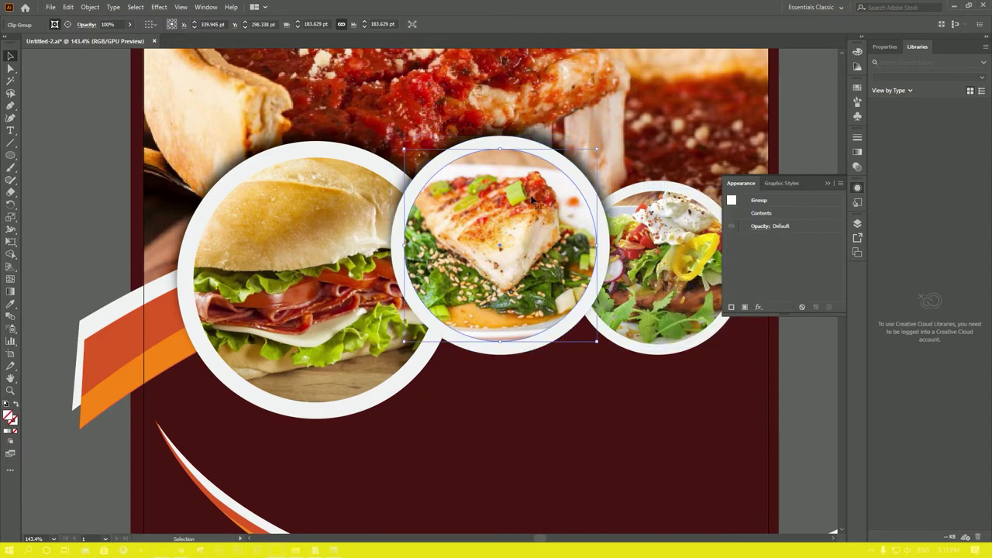
left_click_drag(596, 149, 603, 142)
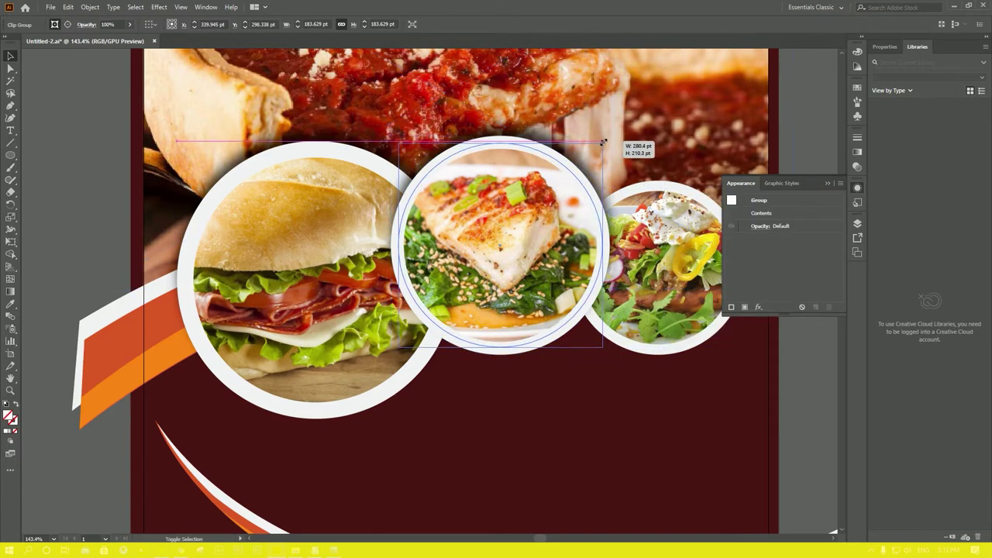
left_click(372, 188)
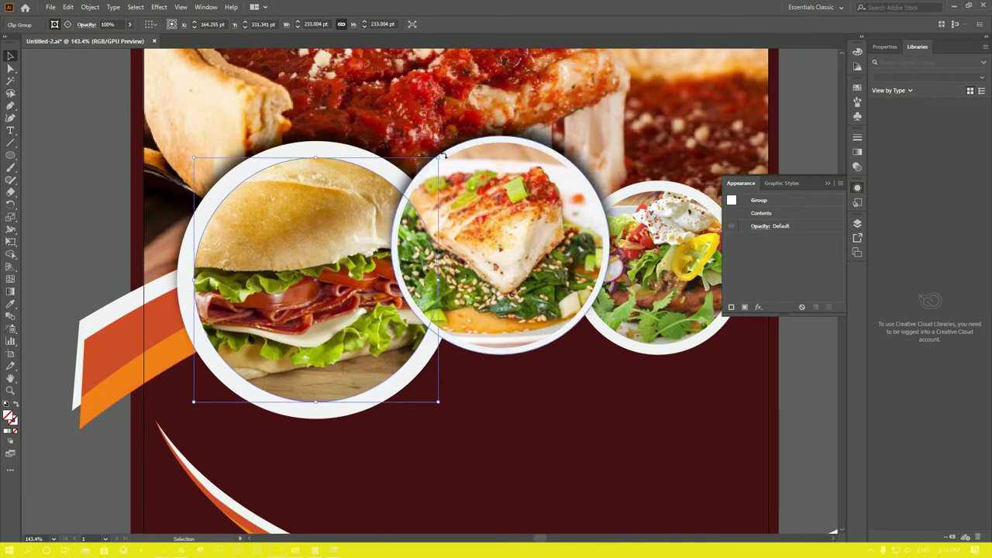
left_click_drag(439, 157, 459, 141)
scroll(542, 232, "right", 3)
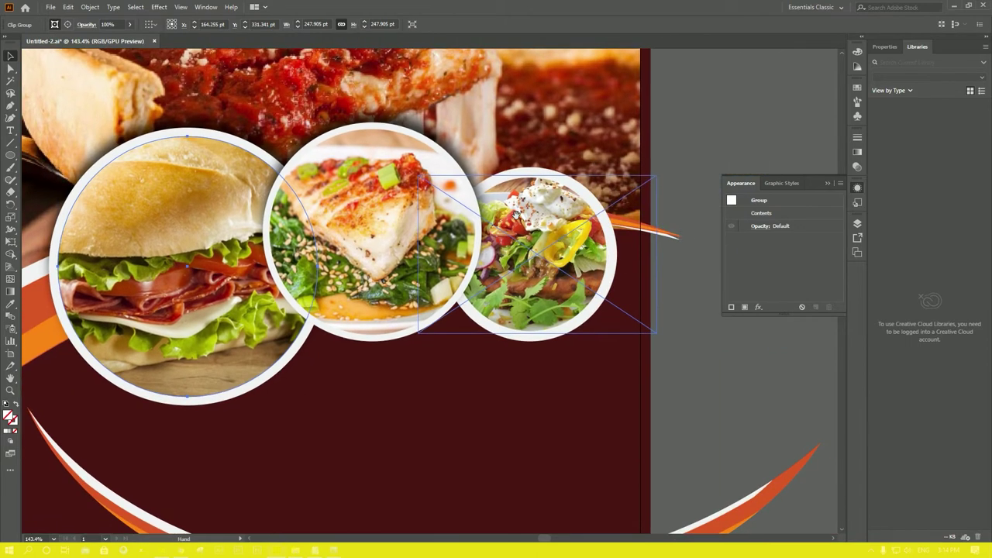
Add a drop shadow to the salad circle and enlarge the salad photo.
left_click(618, 262)
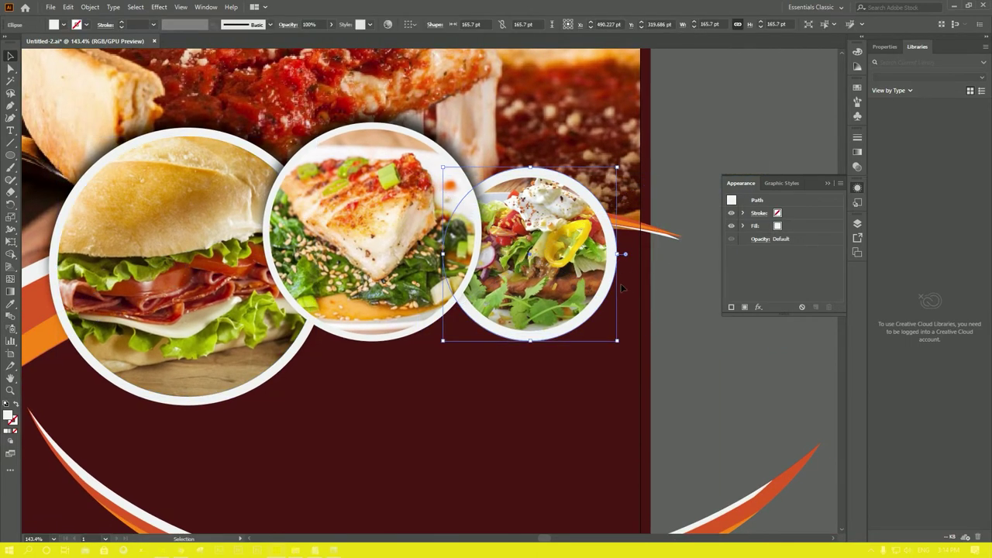
left_click(759, 307)
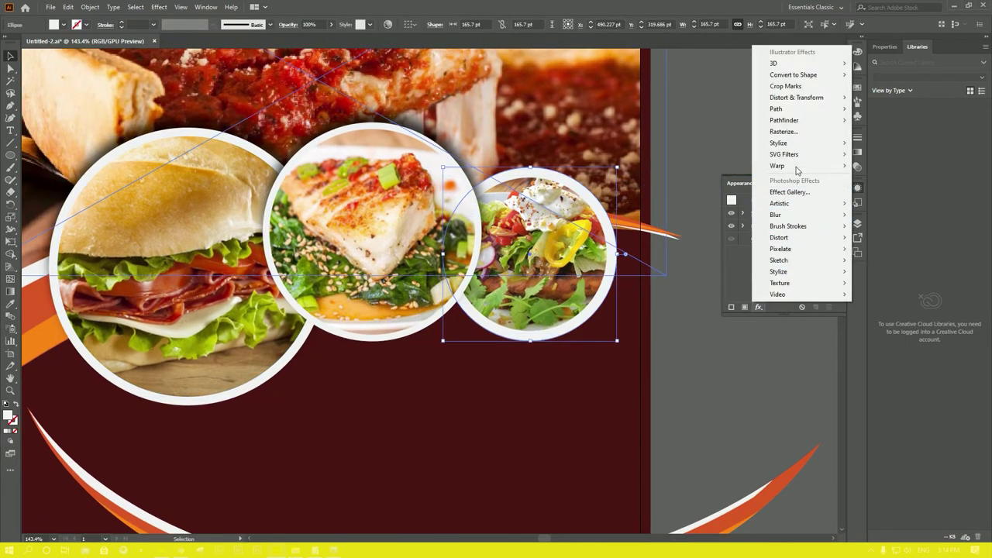
left_click(875, 145)
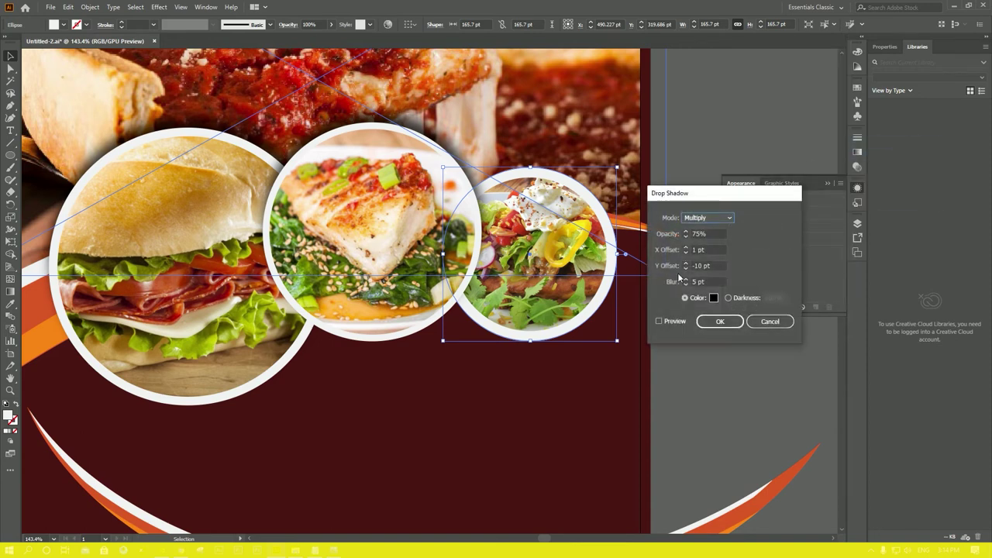
left_click(659, 320)
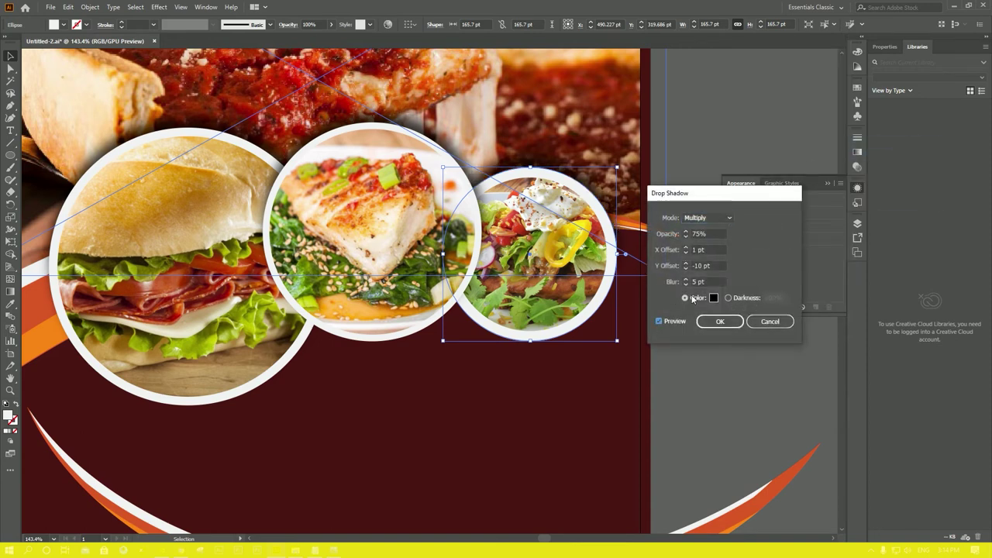
left_click(720, 321)
left_click(706, 145)
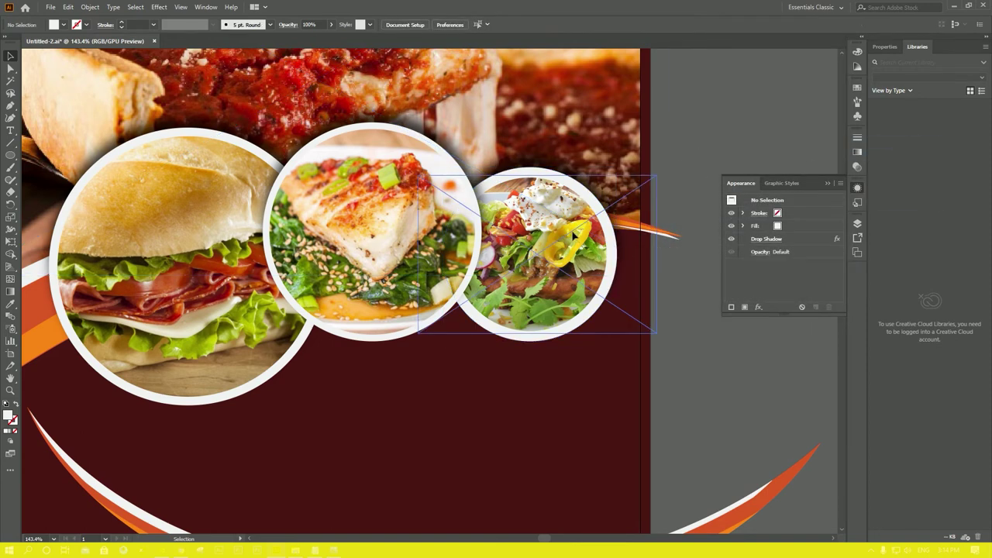
left_click(573, 240)
left_click_drag(609, 172, 612, 177)
Draw a 25-point starburst on the artboard with the Star tool.
key("ctrl+shift+a")
left_click_drag(518, 215, 576, 188)
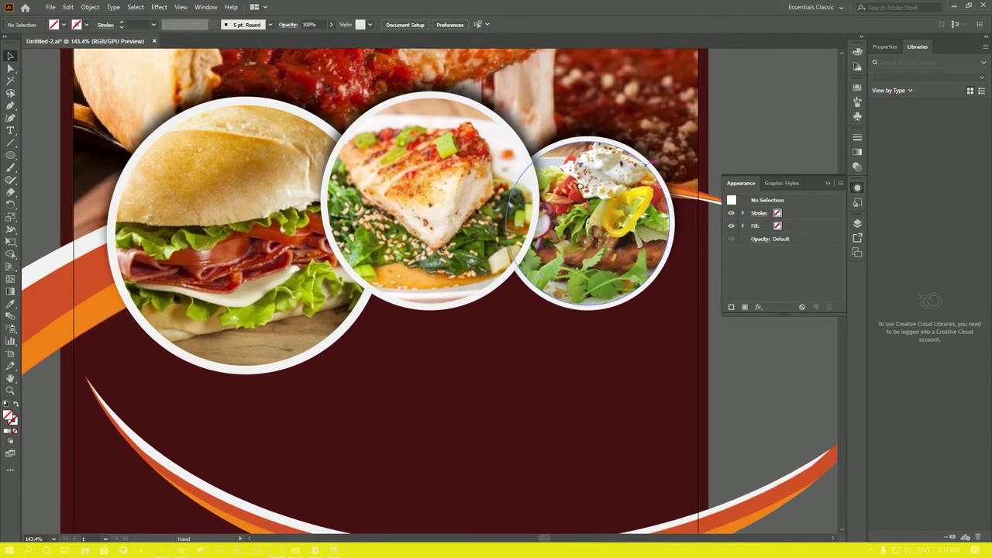
left_click_drag(617, 242, 651, 127)
left_click_drag(10, 155, 45, 188)
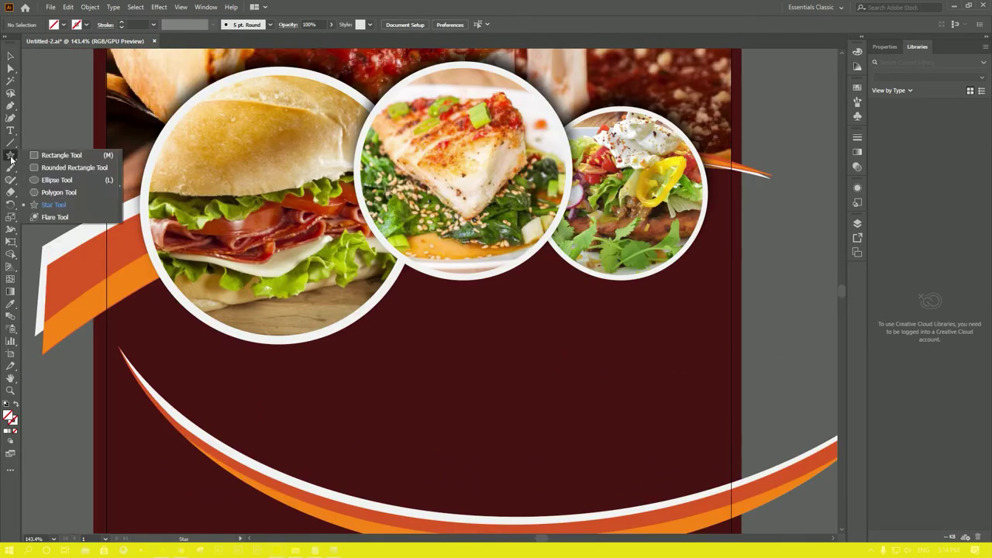
left_click(53, 204)
left_click(472, 319)
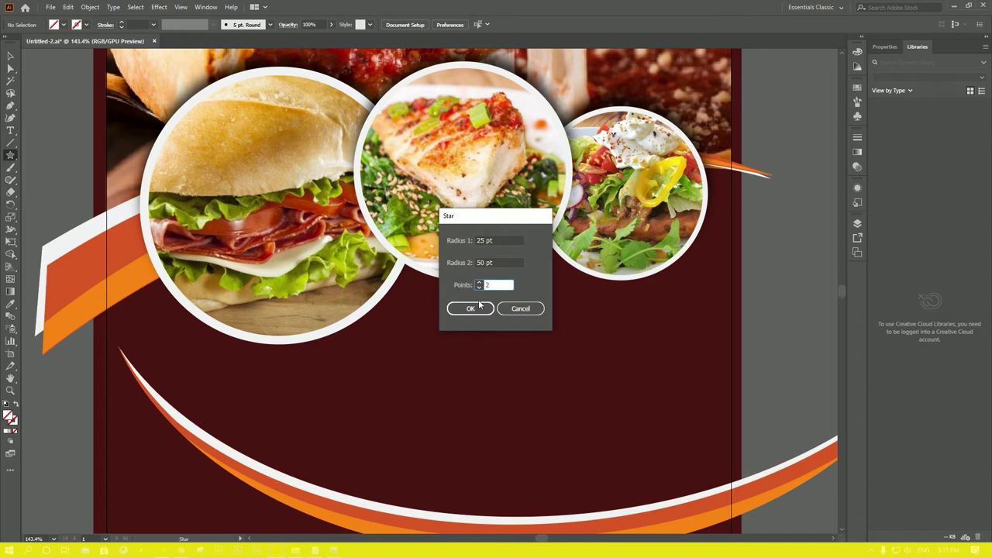
type("5")
left_click(474, 307)
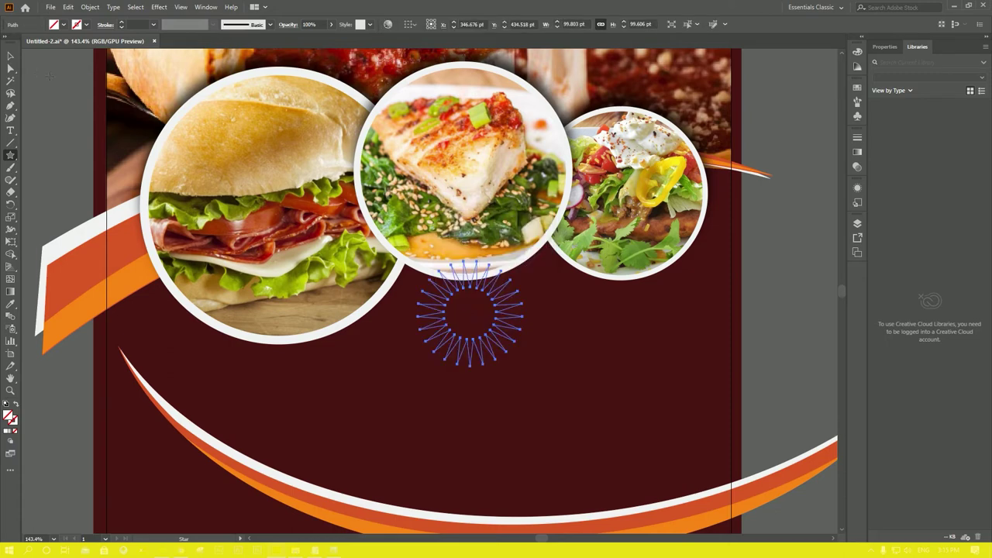
Fill the starburst white and move it below the salad circle.
left_click(10, 56)
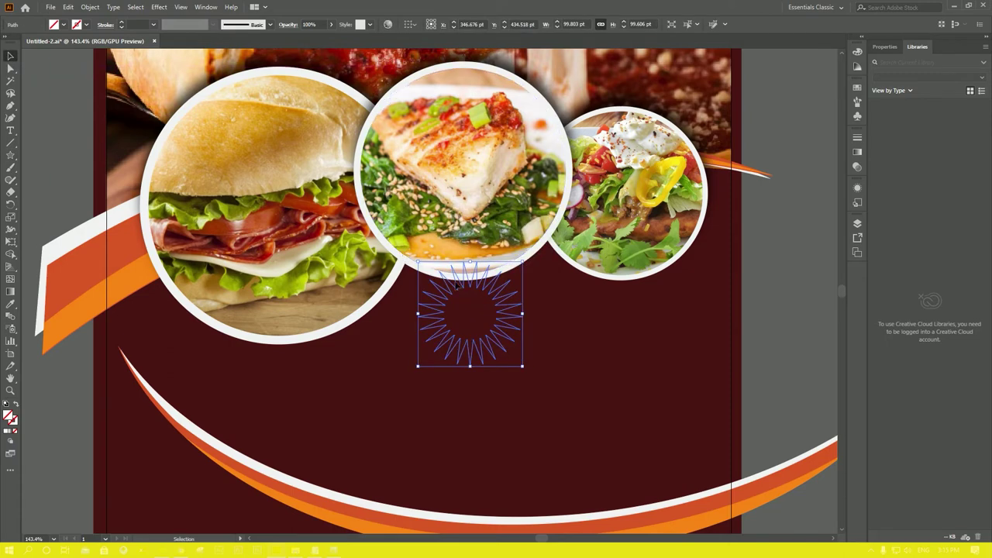
left_click(65, 25)
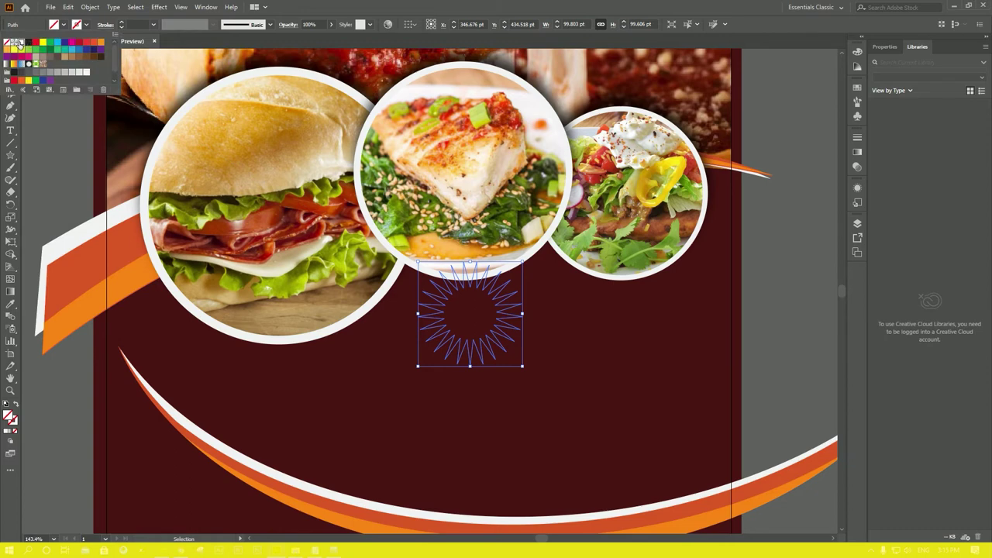
left_click(21, 46)
key("Escape")
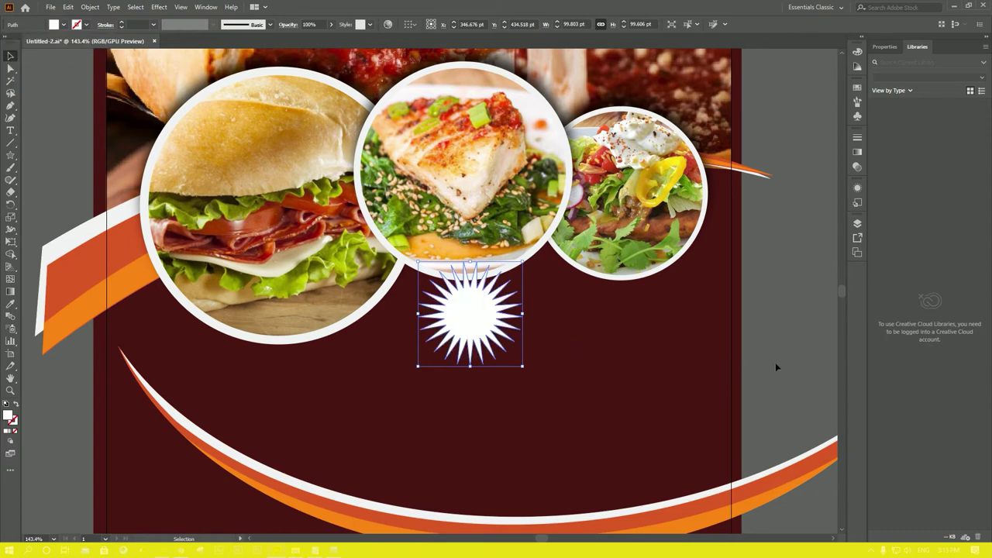
left_click(775, 362)
mouse_move(469, 310)
left_mouse_down()
mouse_move(589, 305)
mouse_move(623, 277)
left_mouse_up()
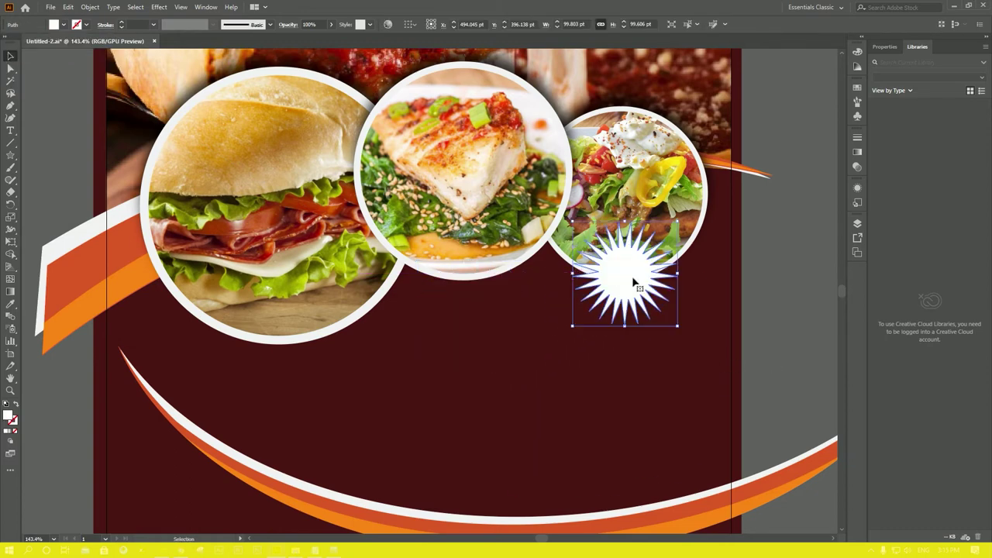
Round the star's points into scallops with the live-corner widget.
key("a")
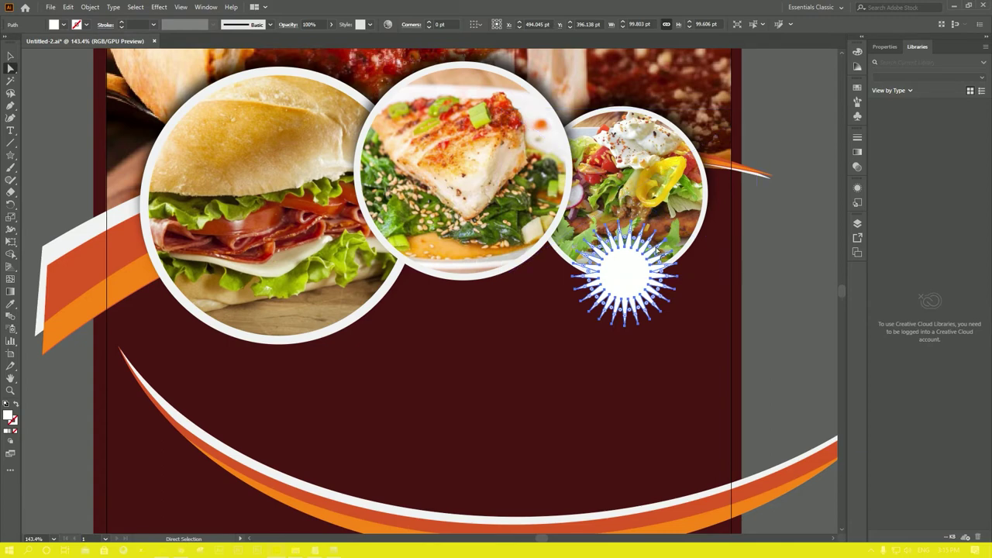
left_click_drag(657, 252, 684, 261)
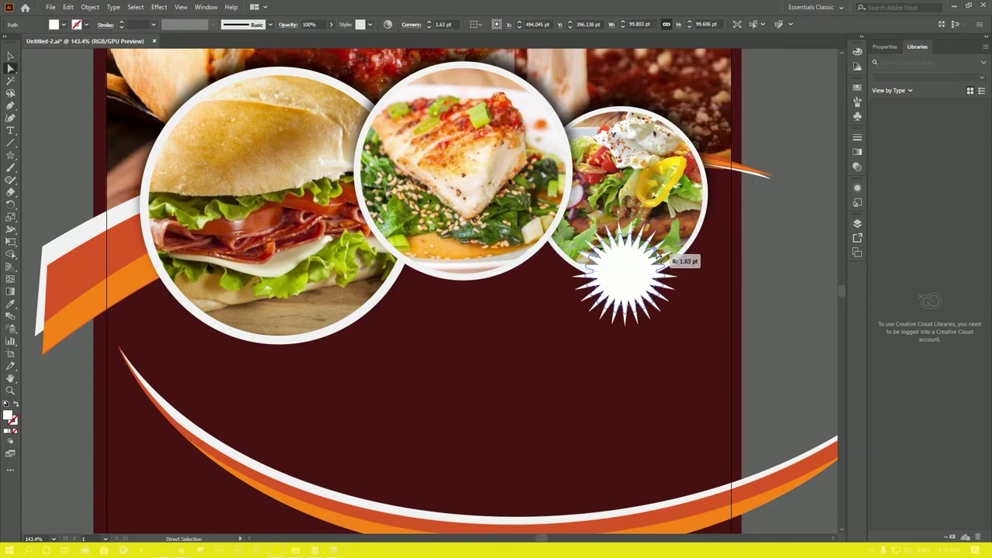
key("v")
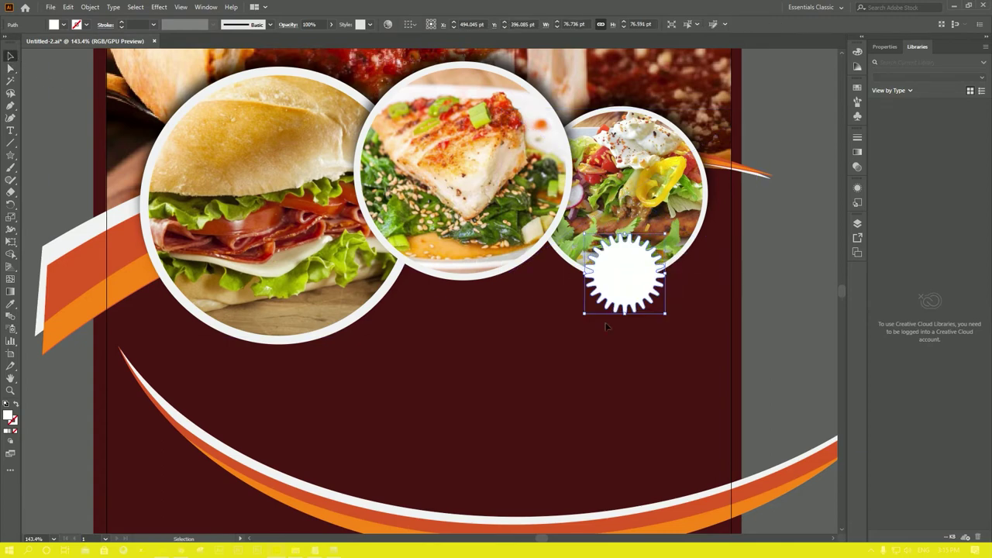
key("z")
left_click_drag(598, 233, 641, 329)
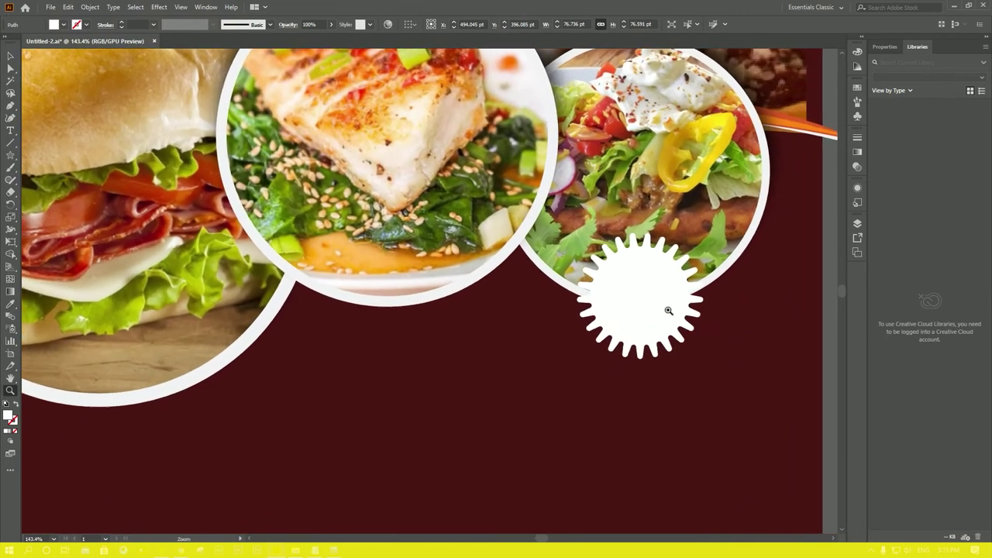
Add a stroke to the scalloped badge in Appearance and fill it yellow.
key("v")
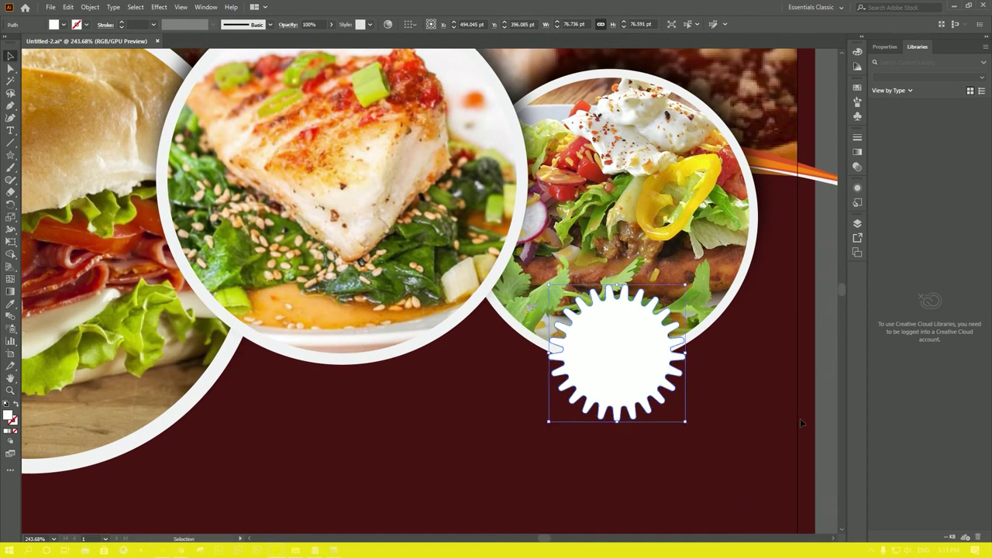
scroll(620, 348, "down", 2)
left_click(569, 351)
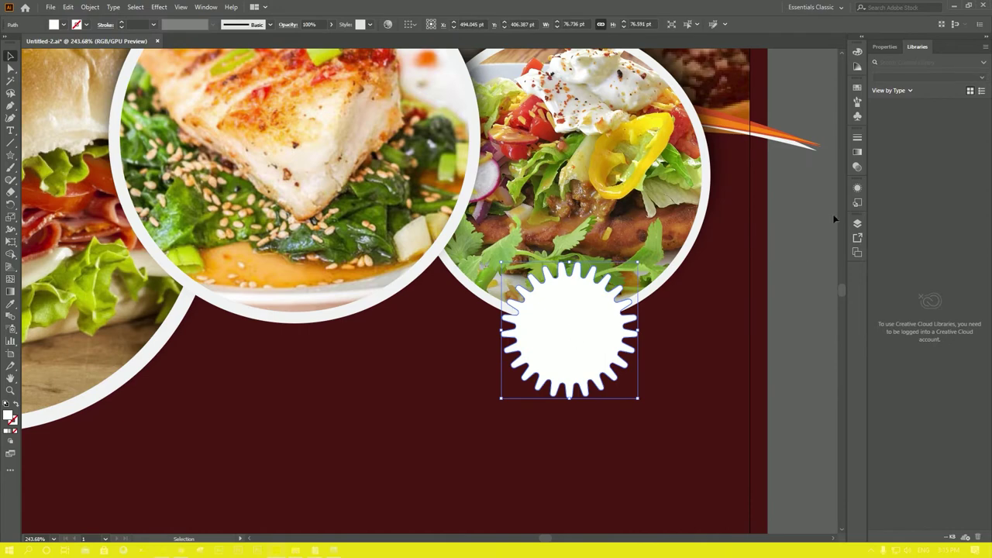
left_click(858, 187)
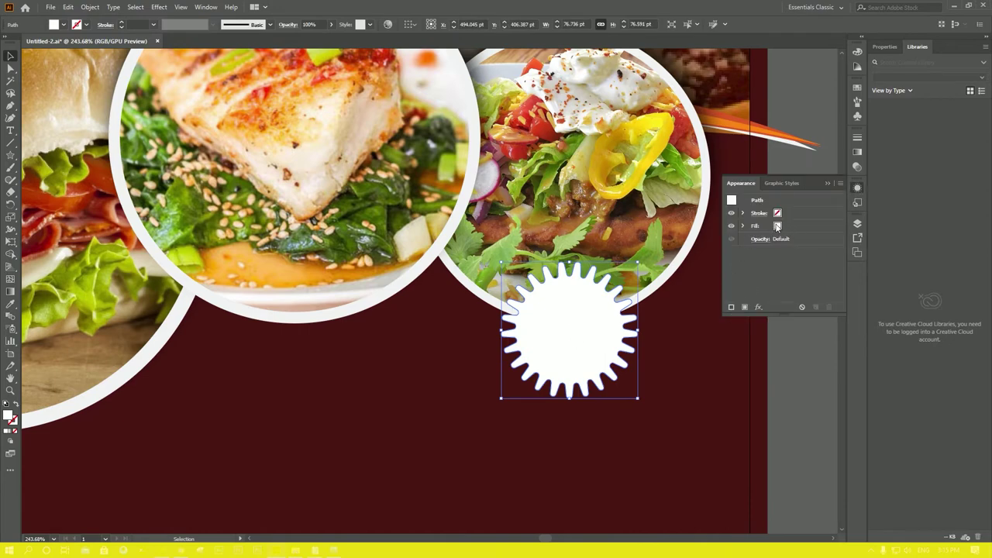
left_click(729, 307)
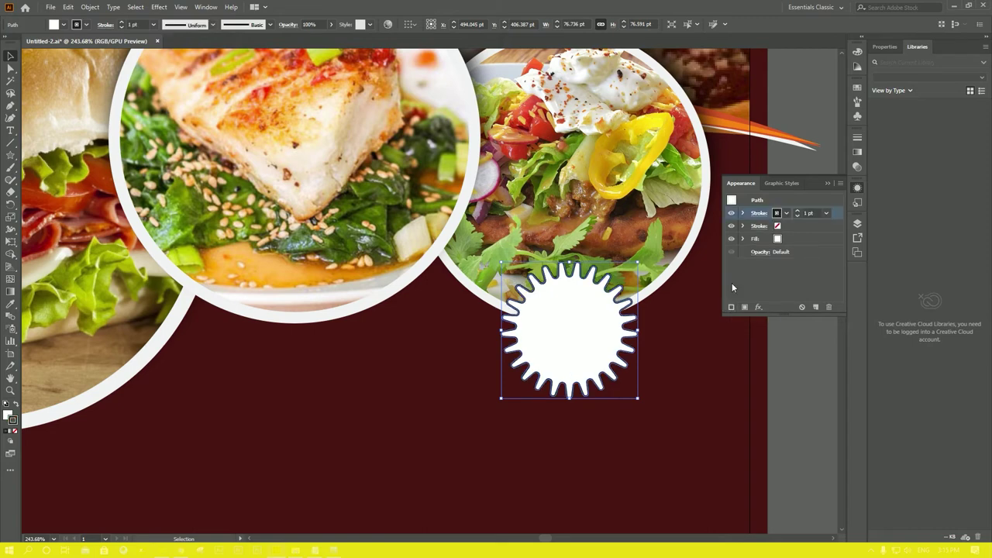
left_click_drag(837, 217, 788, 244)
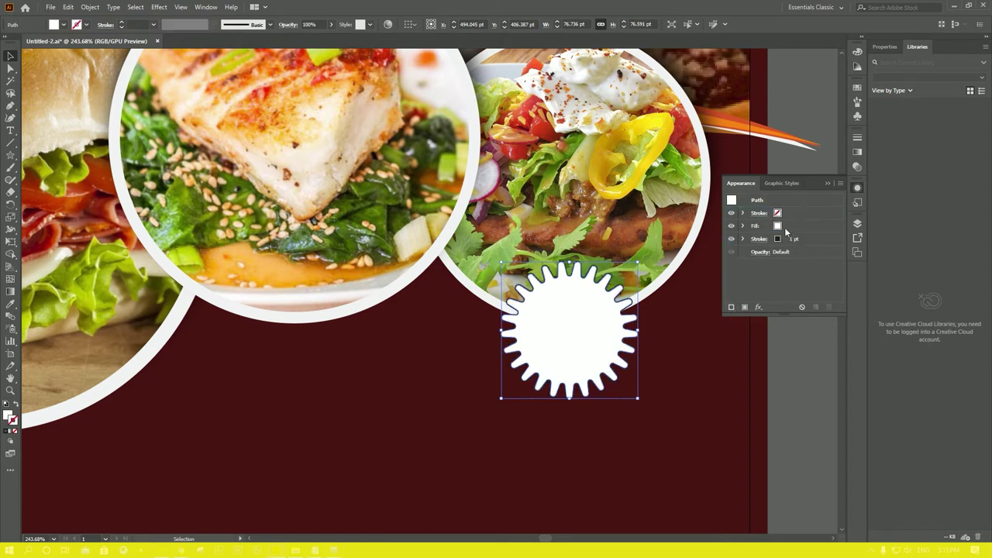
left_click(782, 213)
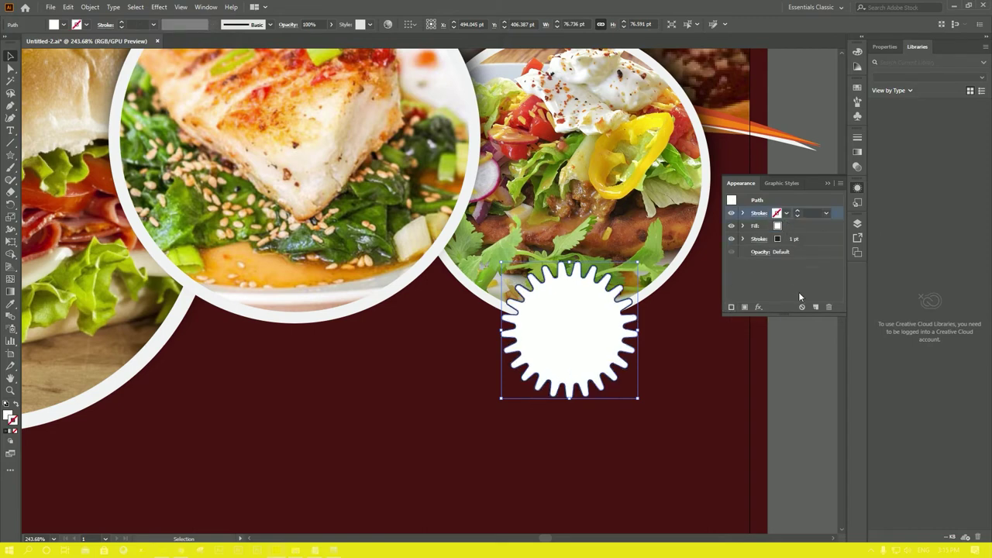
left_click(829, 307)
left_click(785, 213)
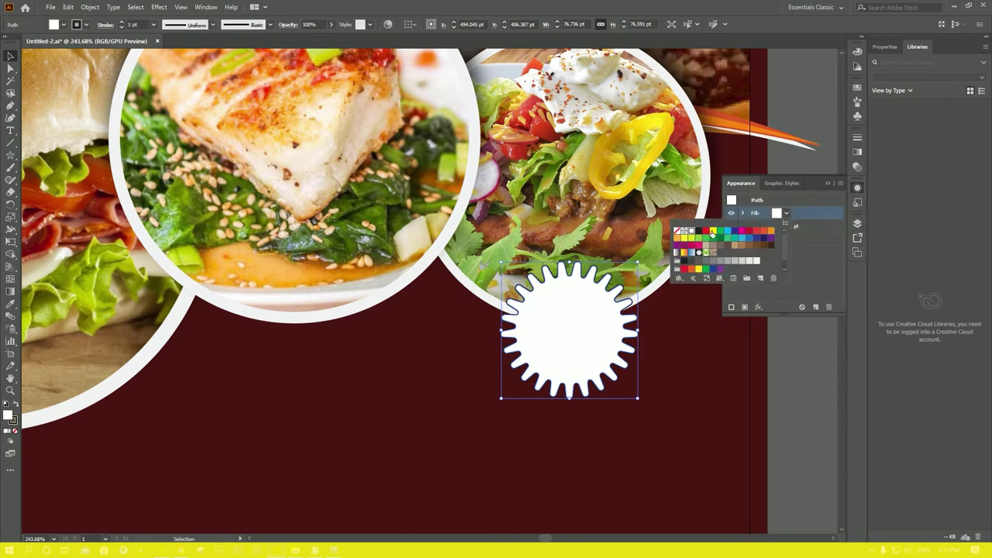
left_click(712, 233)
Give the badge a red outline with a 3 pt stroke weight.
left_click(804, 241)
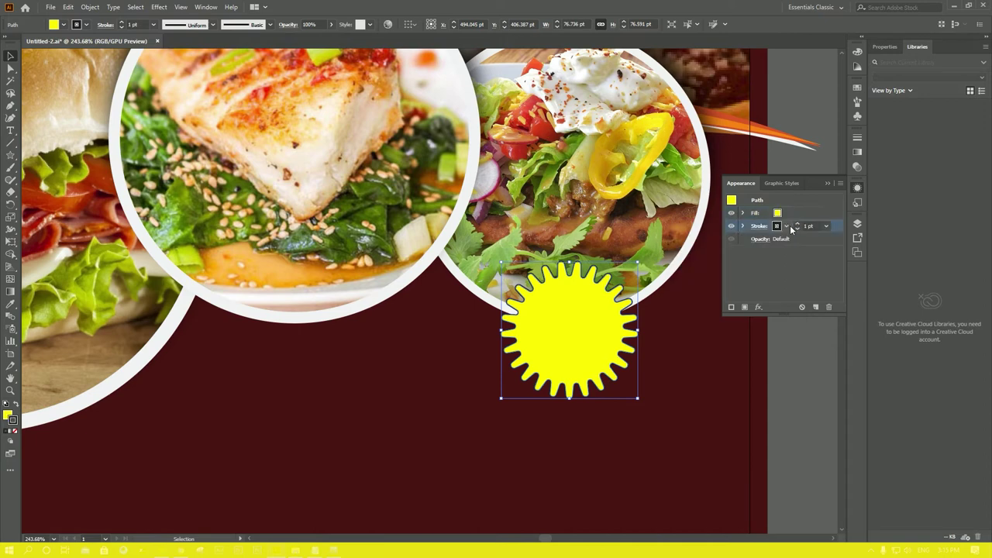
left_click(787, 226)
left_click(706, 244)
left_click(800, 226)
left_click(799, 224)
left_click(799, 224)
left_click(798, 223)
left_click(759, 226)
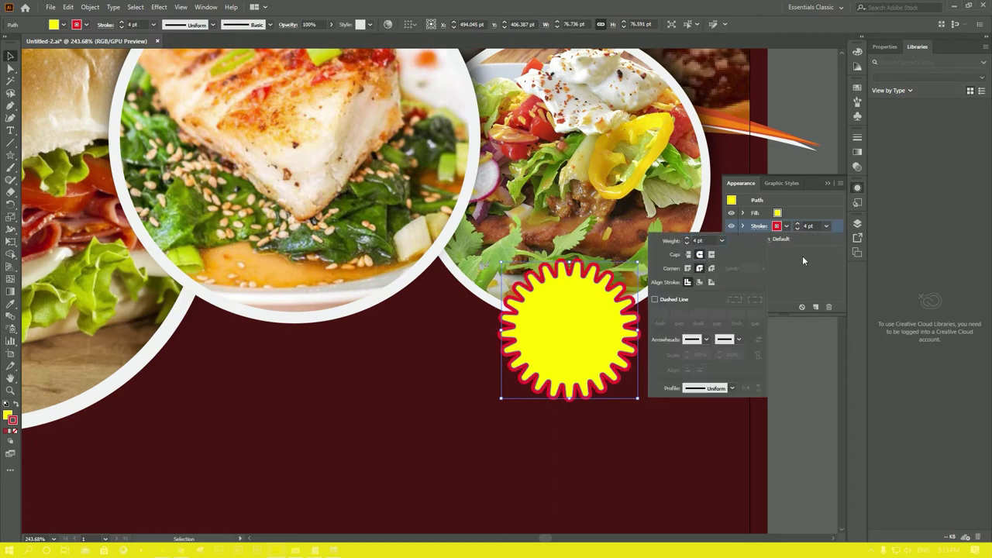
left_click(799, 230)
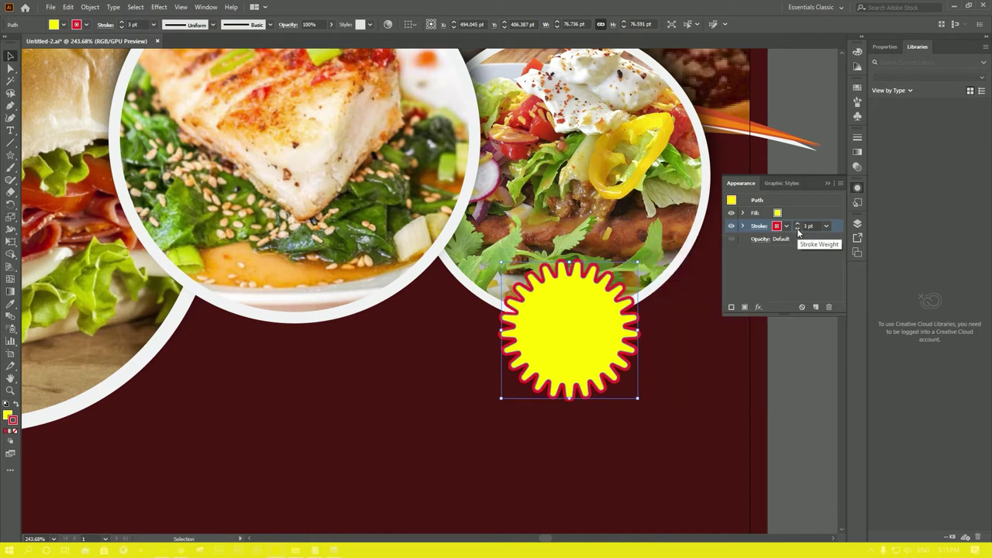
left_click(853, 196)
left_click(777, 267)
scroll(676, 281, "down", 1)
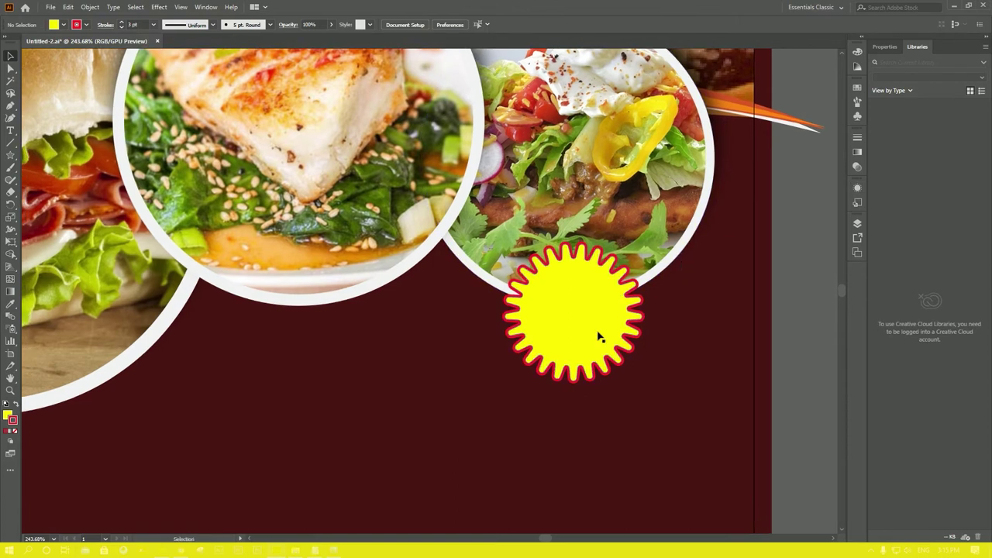
Type a '$ 20' price label, then move it onto the yellow badge's centre and enlarge it.
key("t")
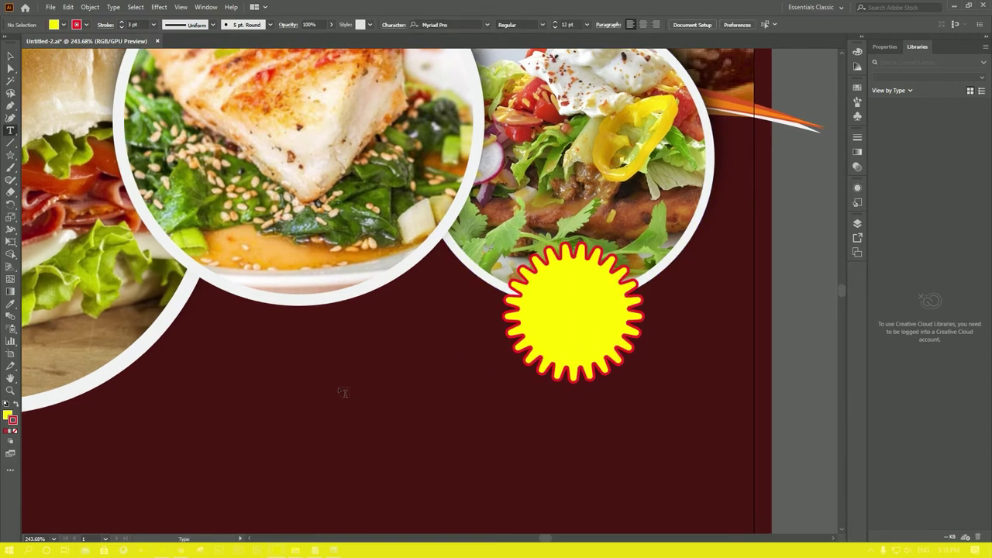
left_click(341, 391)
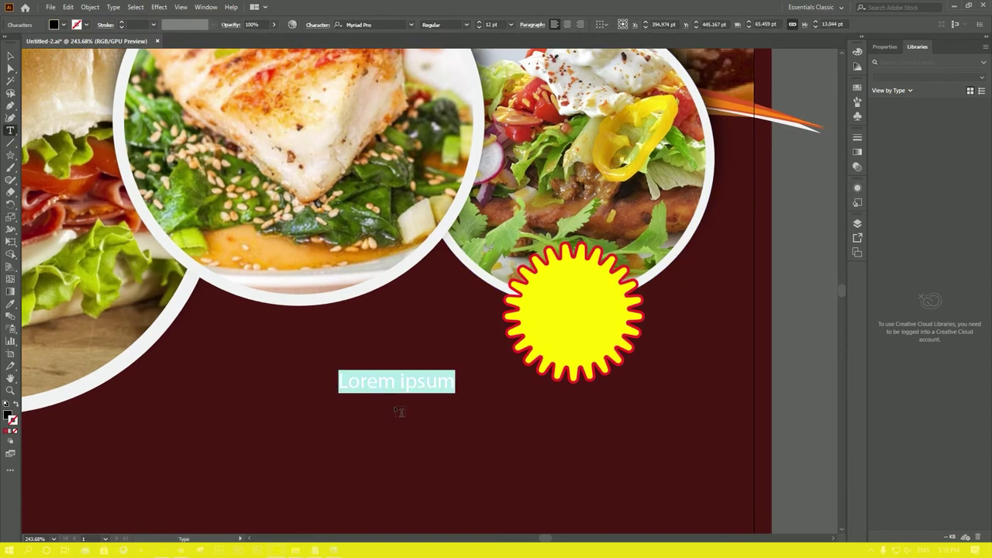
type("20")
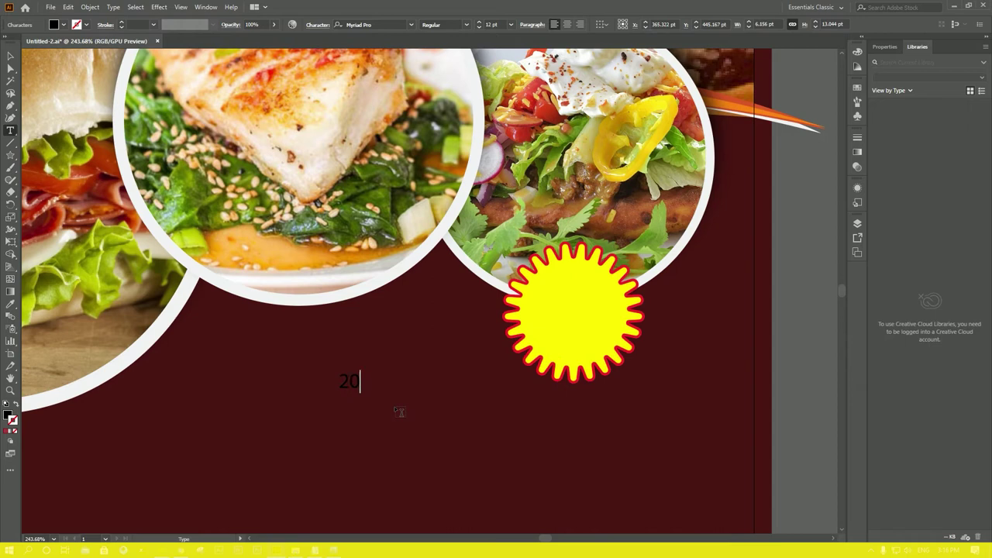
key("Left")
type("$")
left_click(10, 56)
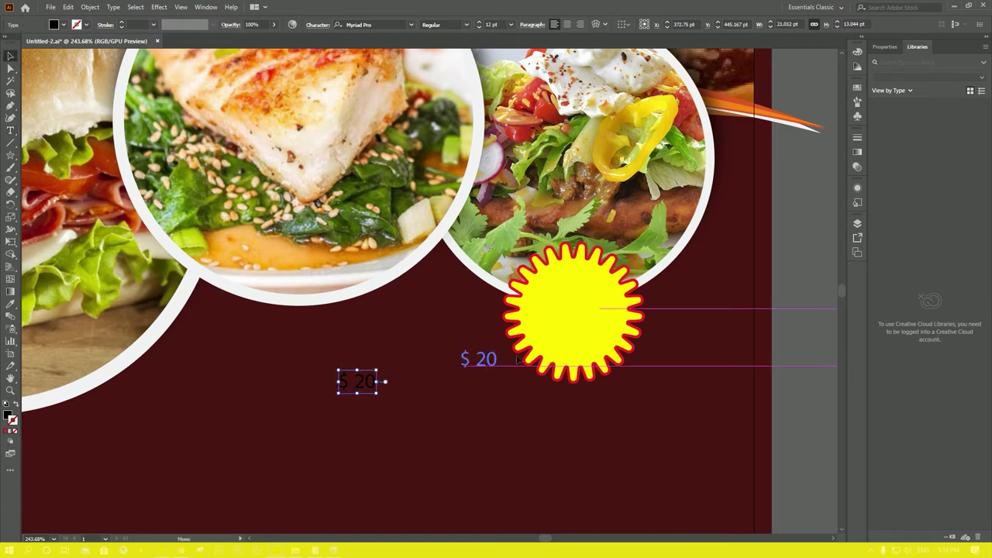
mouse_move(367, 385)
left_mouse_down()
mouse_move(576, 312)
mouse_move(612, 279)
left_mouse_up()
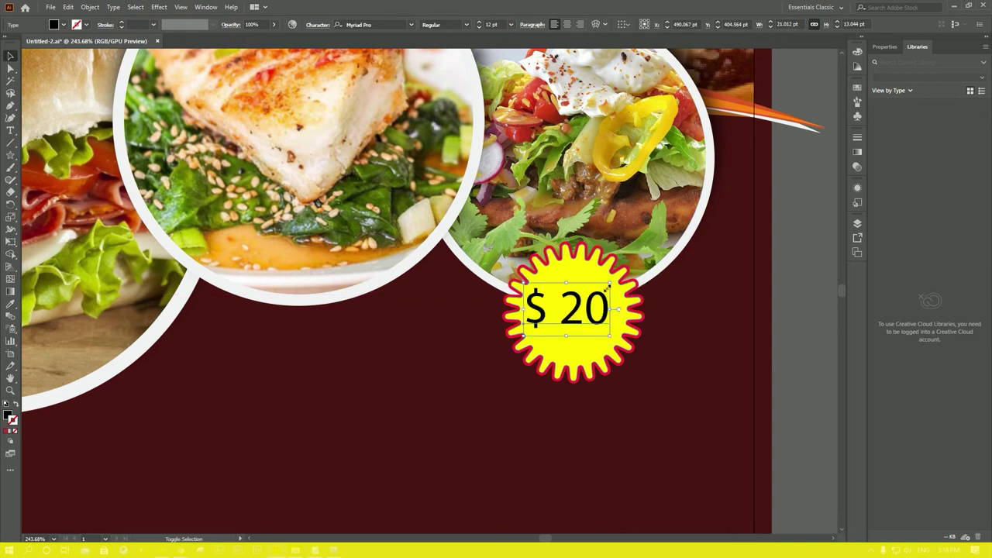
left_click_drag(558, 306, 573, 304)
left_click(62, 25)
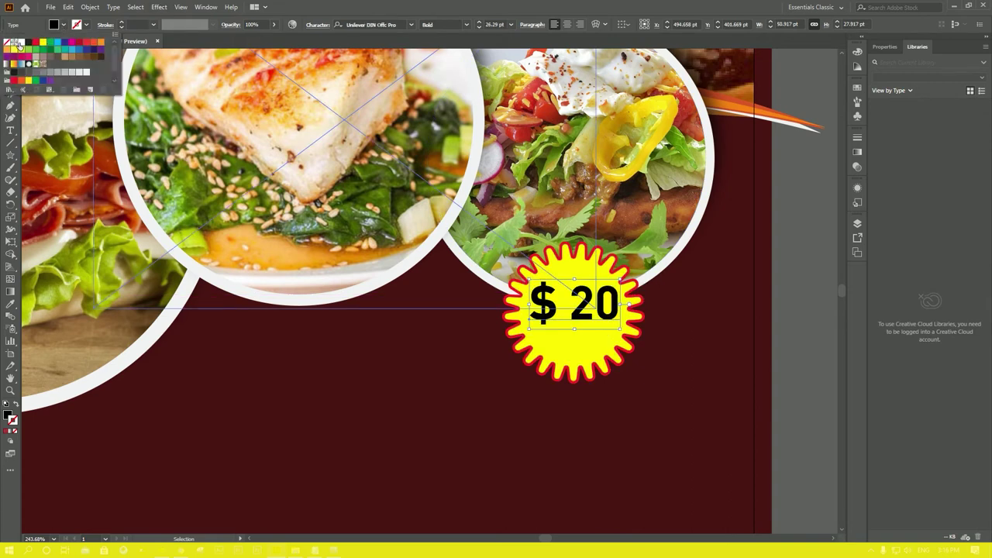
Colour the $ 20 price red and place a copy just below it.
left_click(35, 43)
left_click(781, 332)
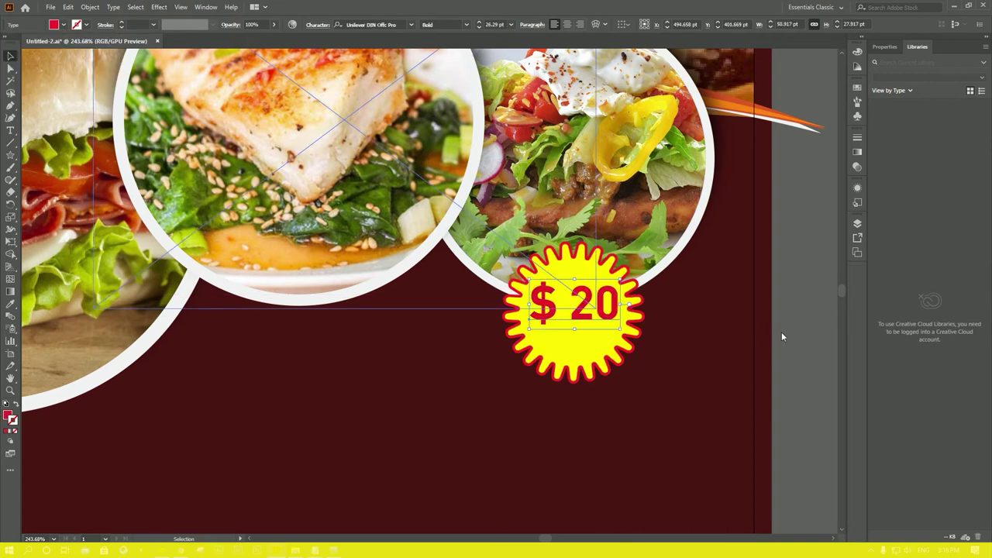
left_click_drag(587, 312, 581, 350)
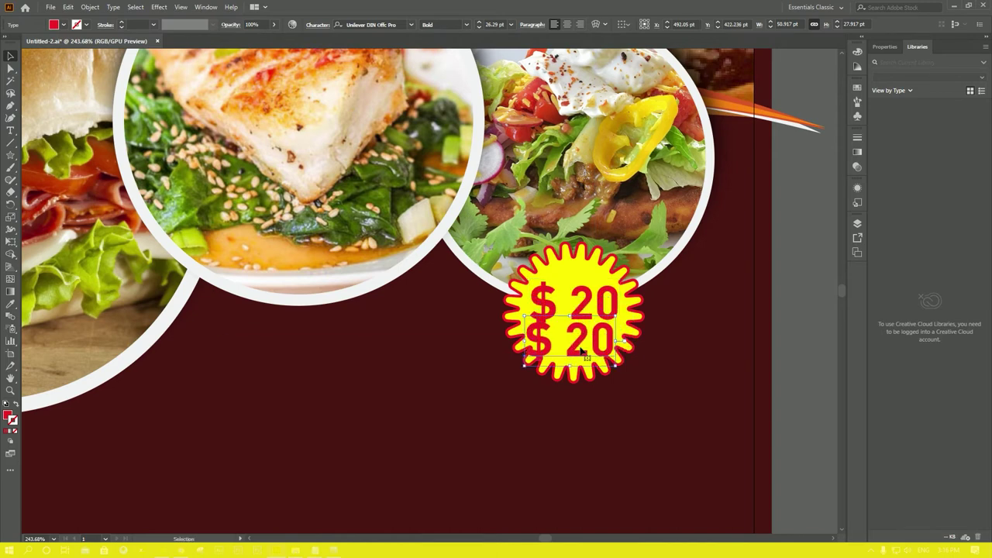
Retype the copy as 'FOOD NAME' and shrink it to sit under the price.
key("t")
triple_click(589, 349)
key("BackSpace")
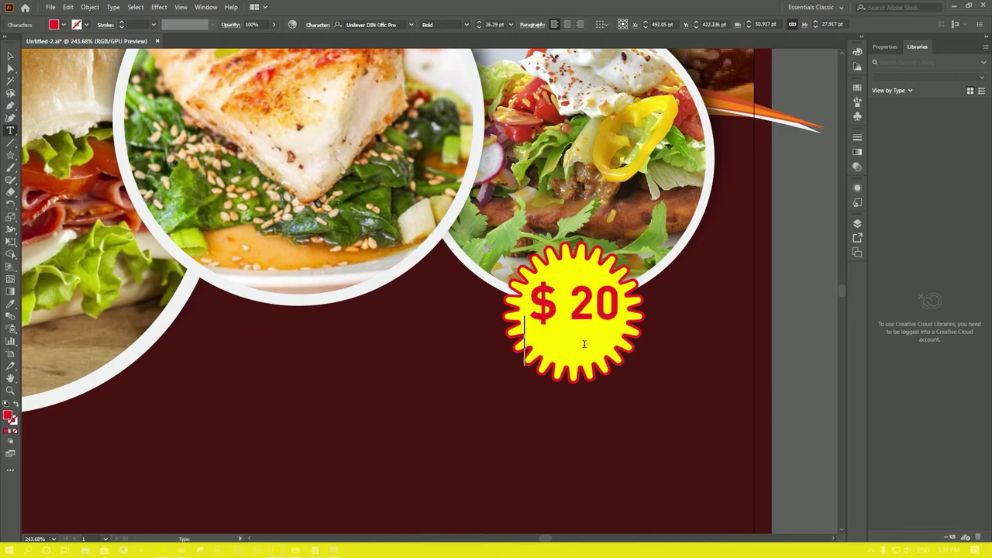
type("FOOD ")
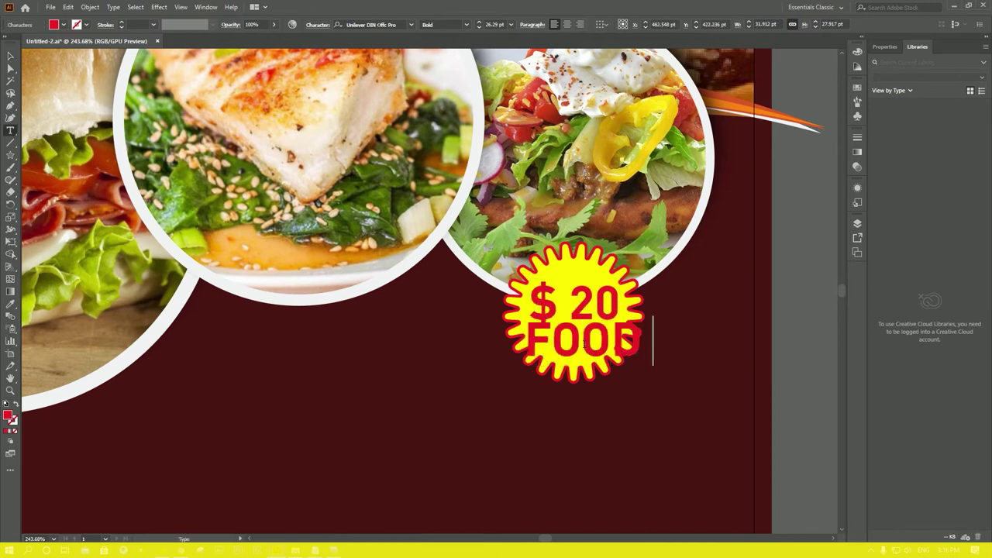
type("NAME")
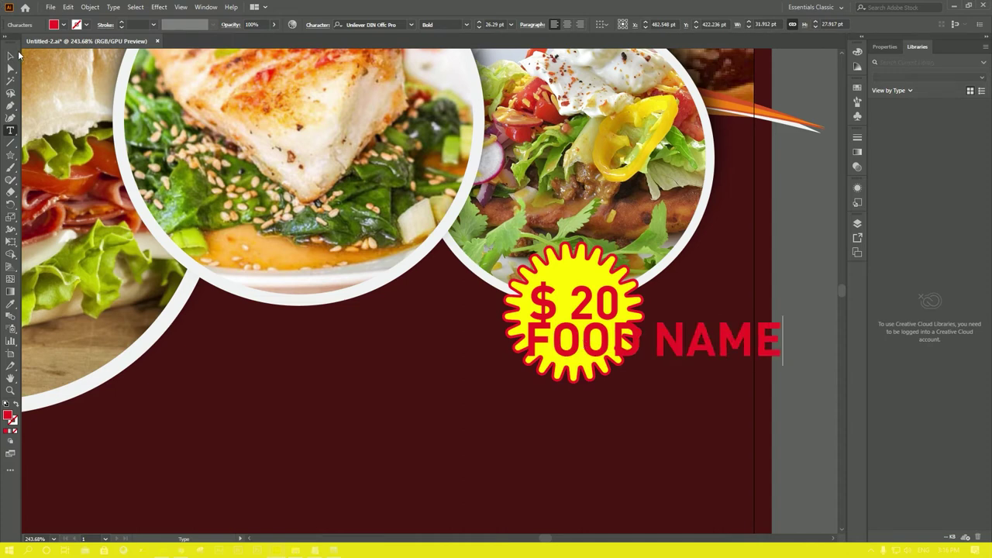
left_click(11, 56)
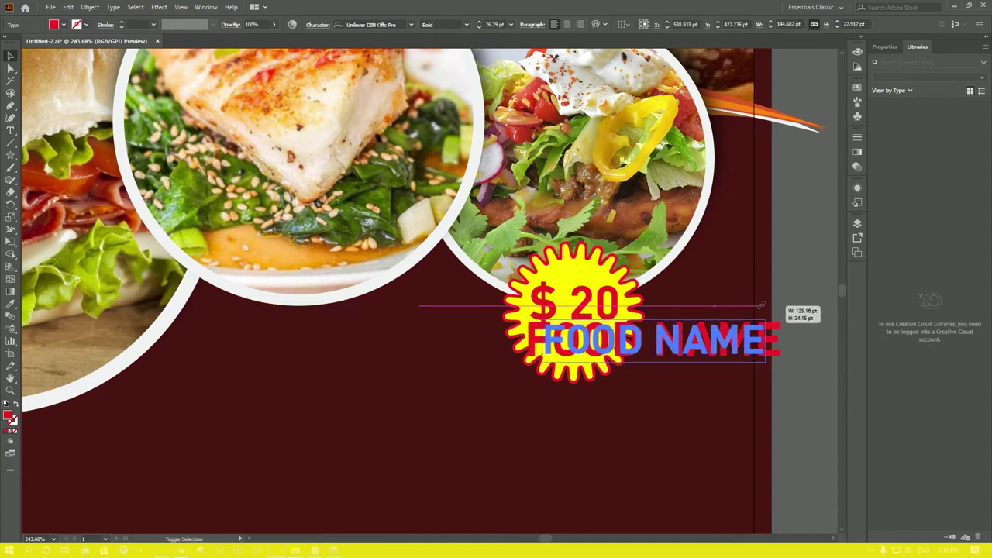
mouse_move(787, 314)
left_mouse_down()
mouse_move(611, 340)
mouse_move(622, 322)
mouse_move(599, 335)
left_mouse_up()
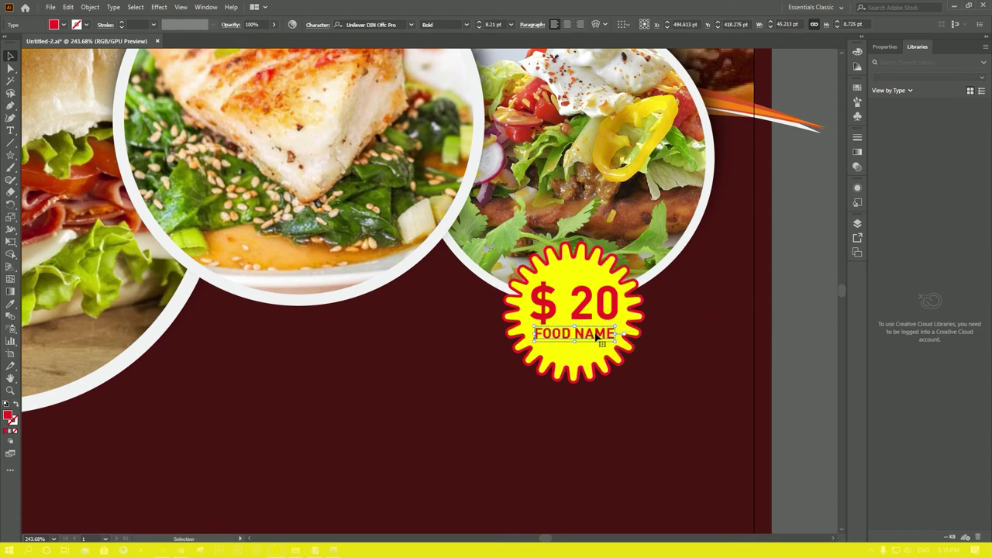
left_click_drag(599, 334, 598, 336)
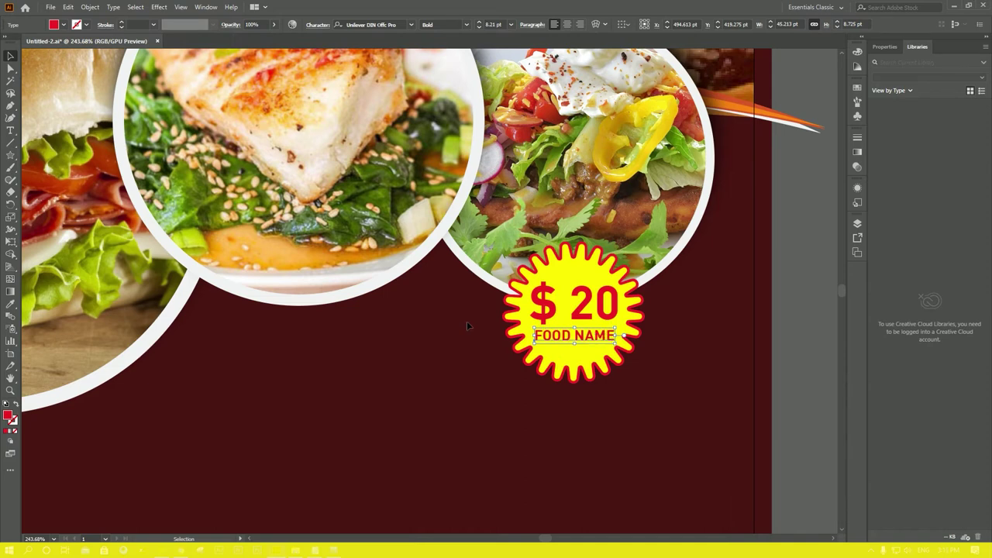
left_click(540, 363)
Enlarge the starburst slightly and scale the $ 20 and FOOD NAME text to fill it.
left_click_drag(642, 245, 653, 240)
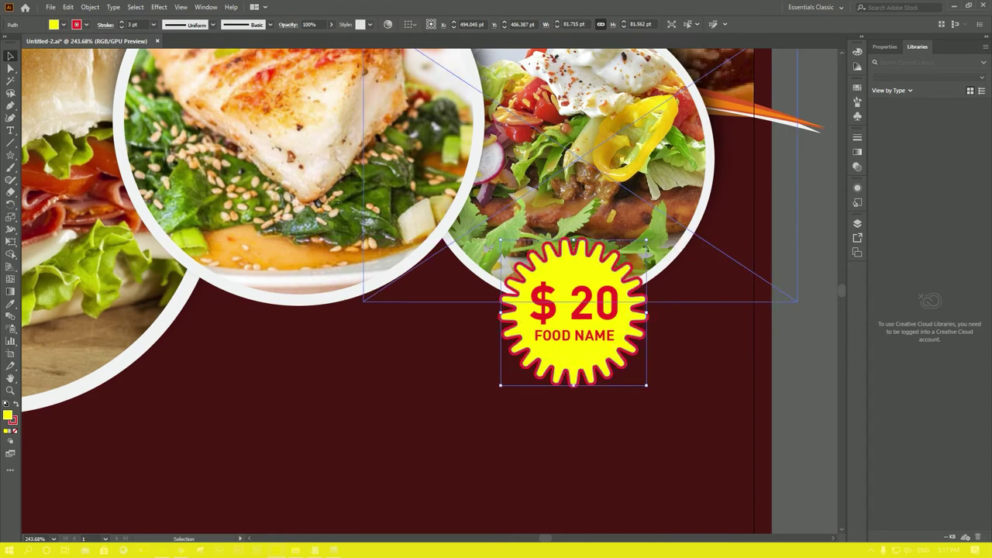
left_click(574, 302)
left_click_drag(620, 281, 625, 275)
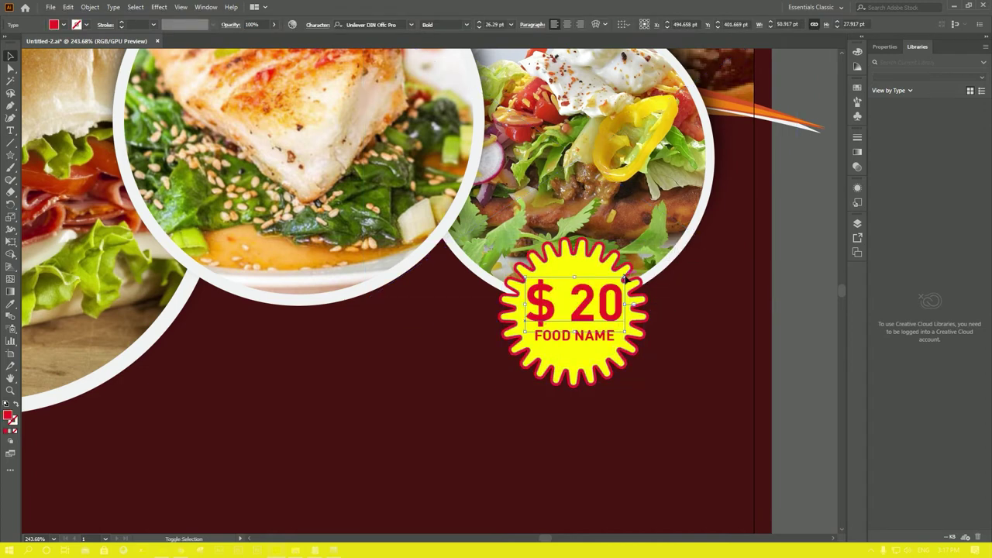
left_click(582, 341)
left_click_drag(620, 342, 625, 350)
Group the starburst with its text, deselect, and zoom out to the whole poster.
left_click(582, 308, "shift")
right_click(582, 309)
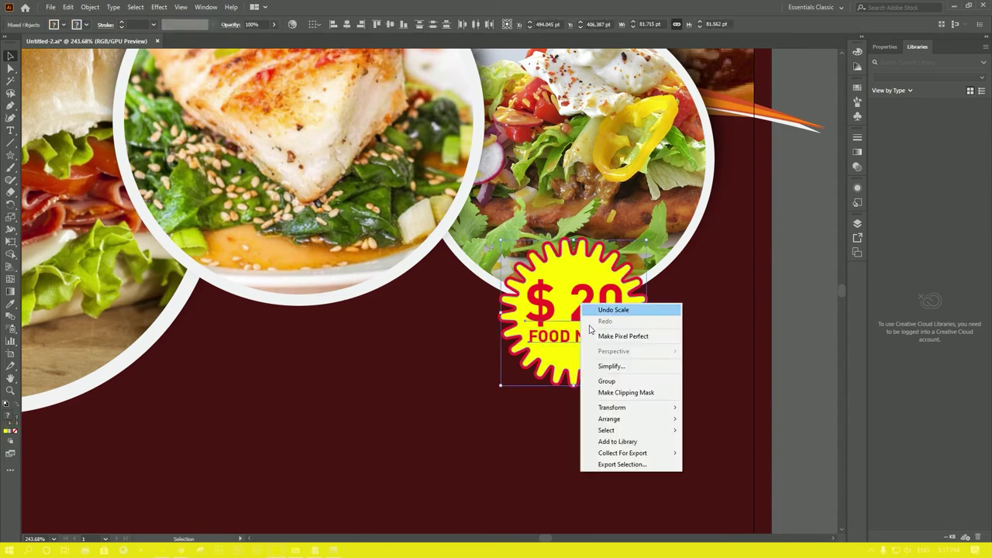
left_click(611, 381)
left_click(691, 347)
key("z")
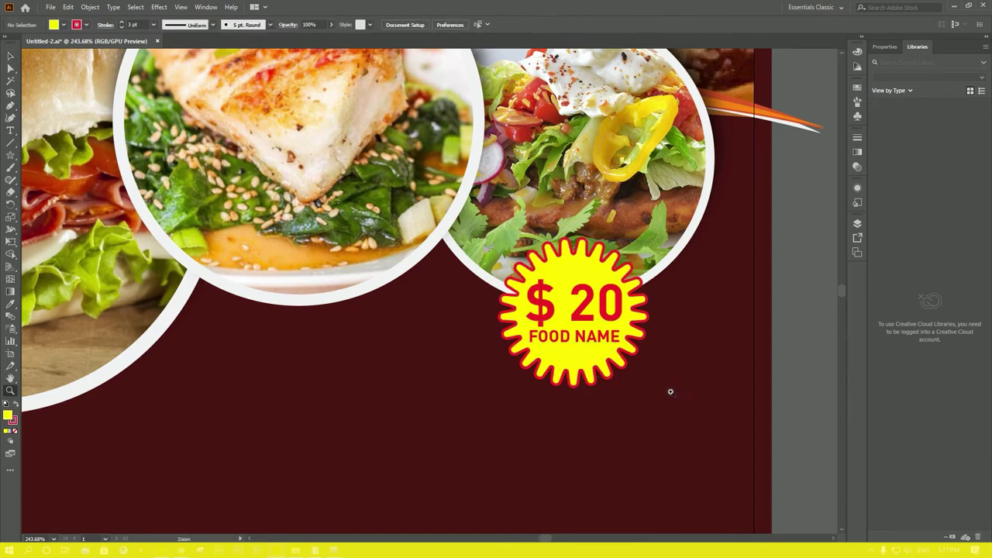
left_click_drag(636, 420, 564, 277)
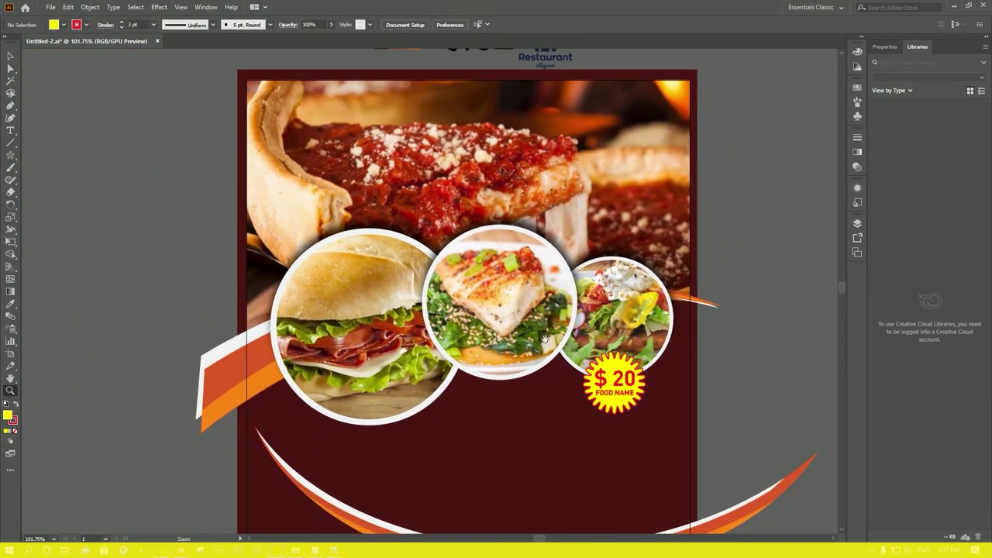
Copy the badge above the fish photo, enlarge it slightly, and change its price to $ 30.
key("v")
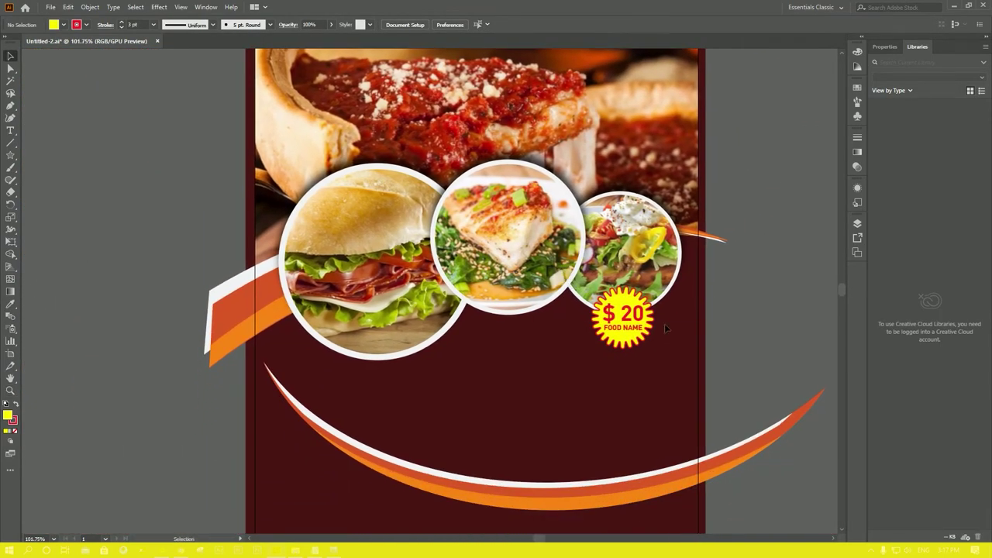
left_click(625, 327)
left_click_drag(619, 328, 472, 178)
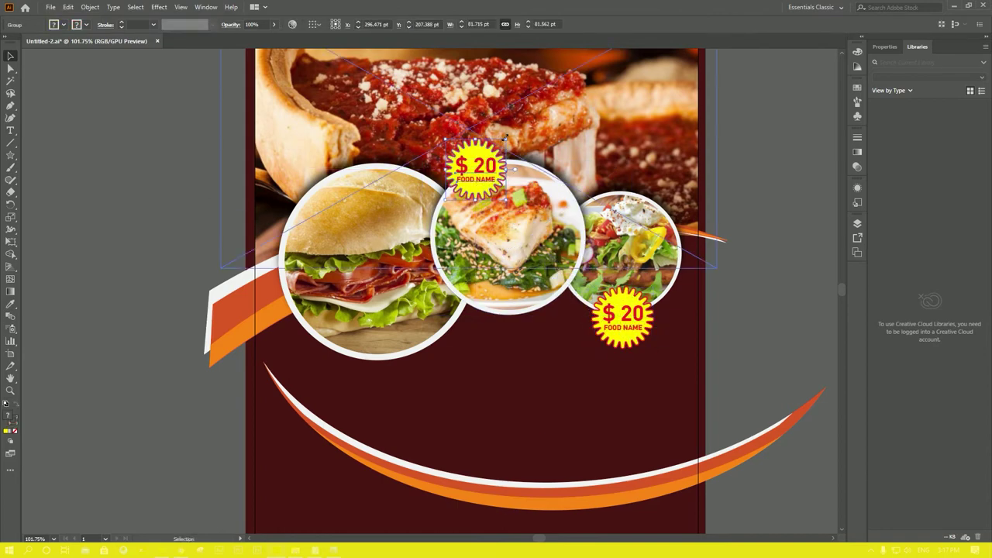
left_click_drag(509, 141, 514, 135)
left_click_drag(565, 183, 582, 202)
key("z")
left_click(443, 211)
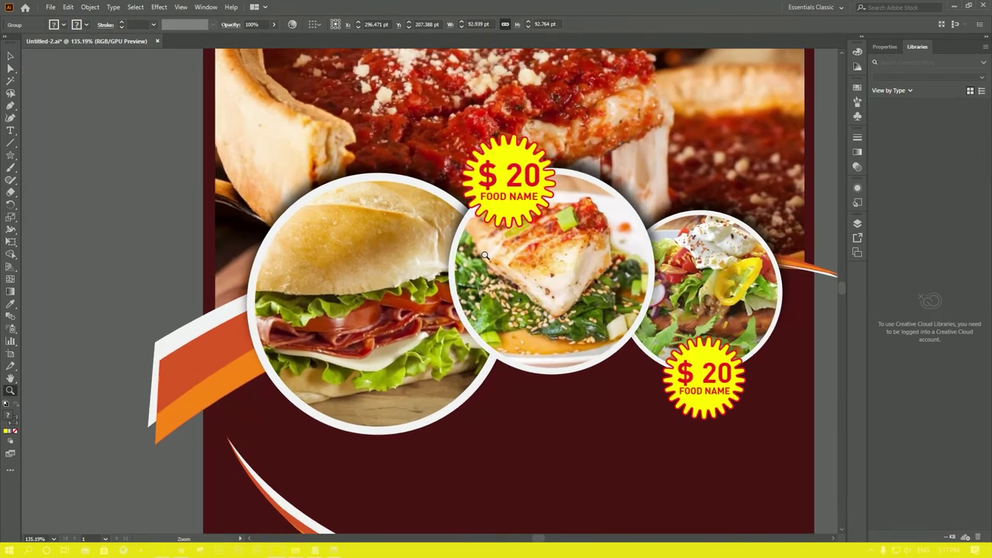
key("t")
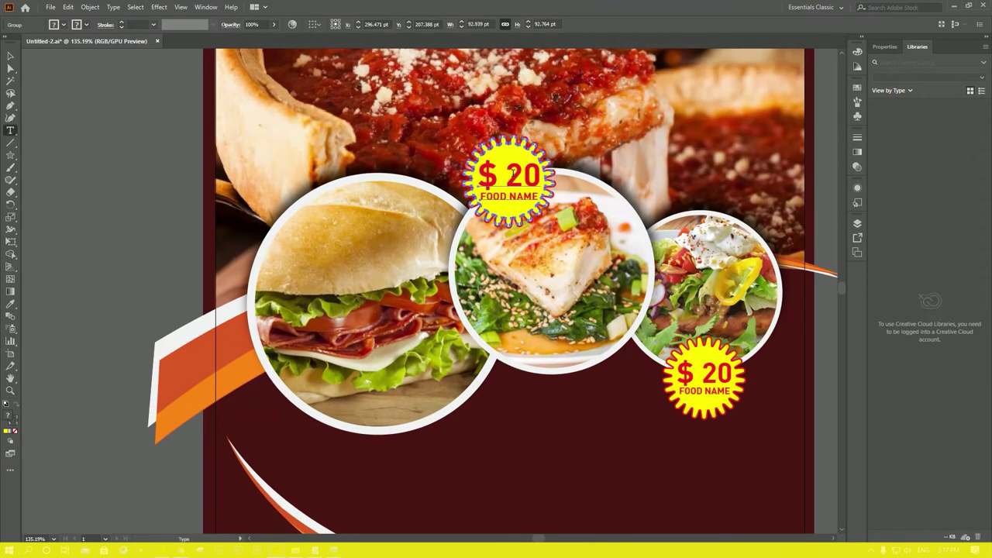
left_click_drag(498, 175, 540, 175)
type("30")
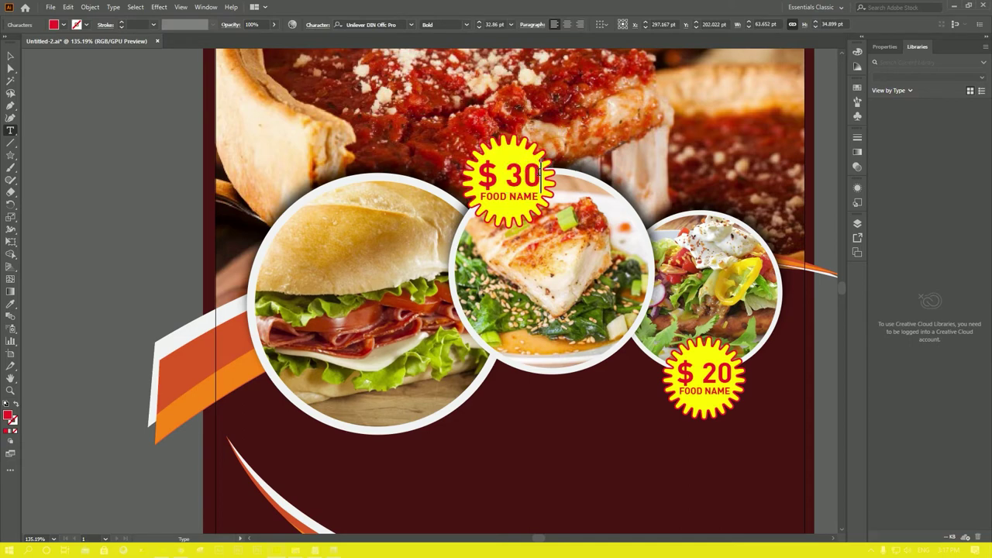
left_click(10, 56)
left_click(25, 140)
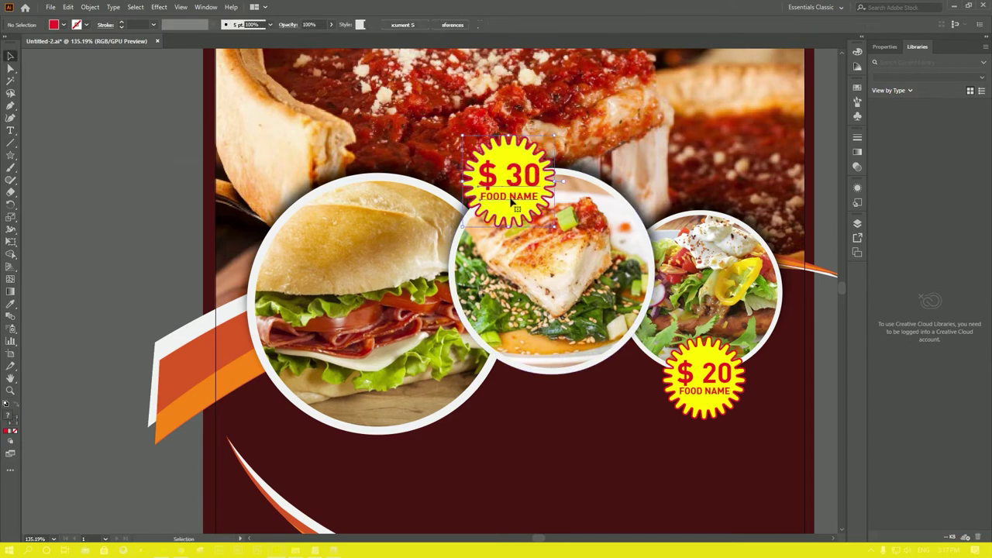
Copy the $ 30 badge onto the sandwich photo and change its price to $ 15.
left_click_drag(517, 204, 299, 414)
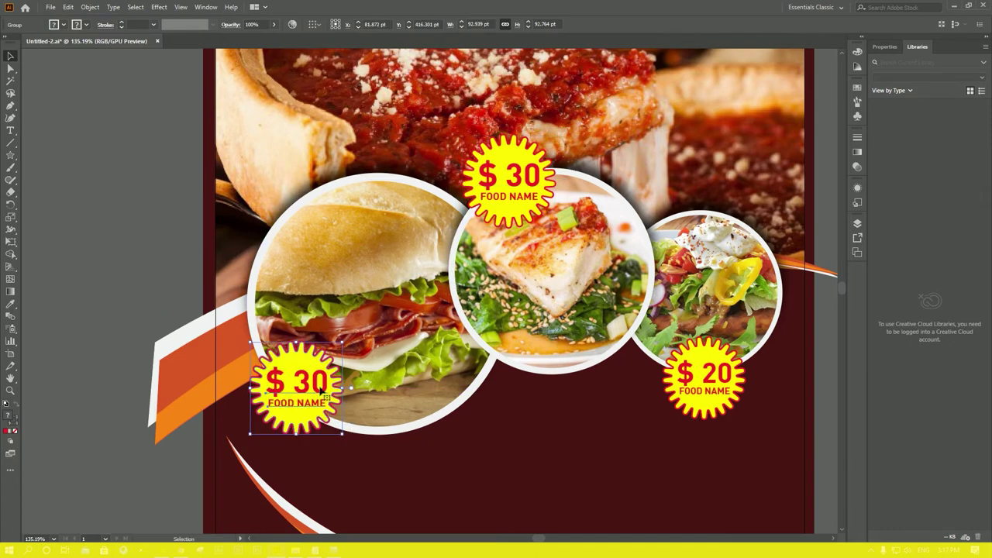
key("t")
left_click_drag(333, 381, 310, 381)
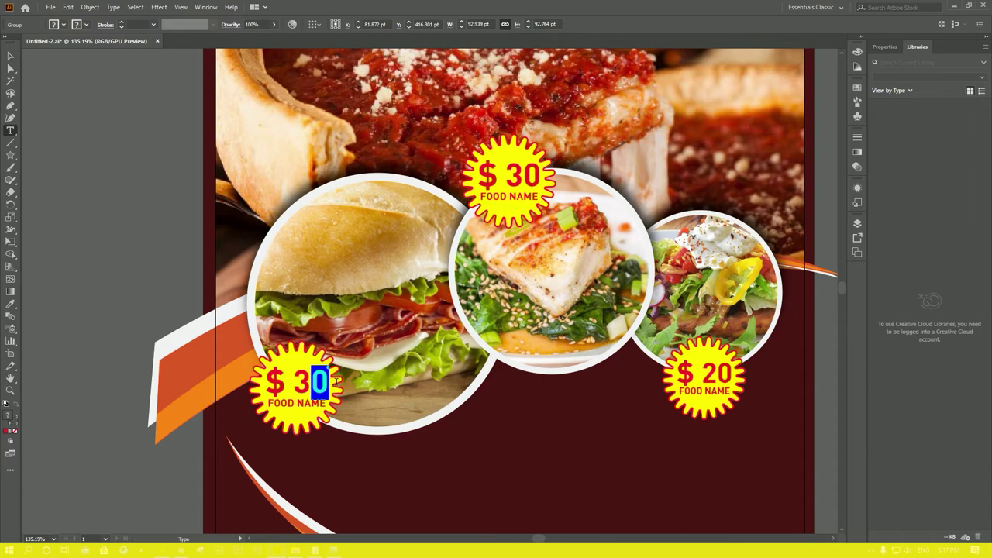
key("BackSpace")
key("BackSpace")
type("15")
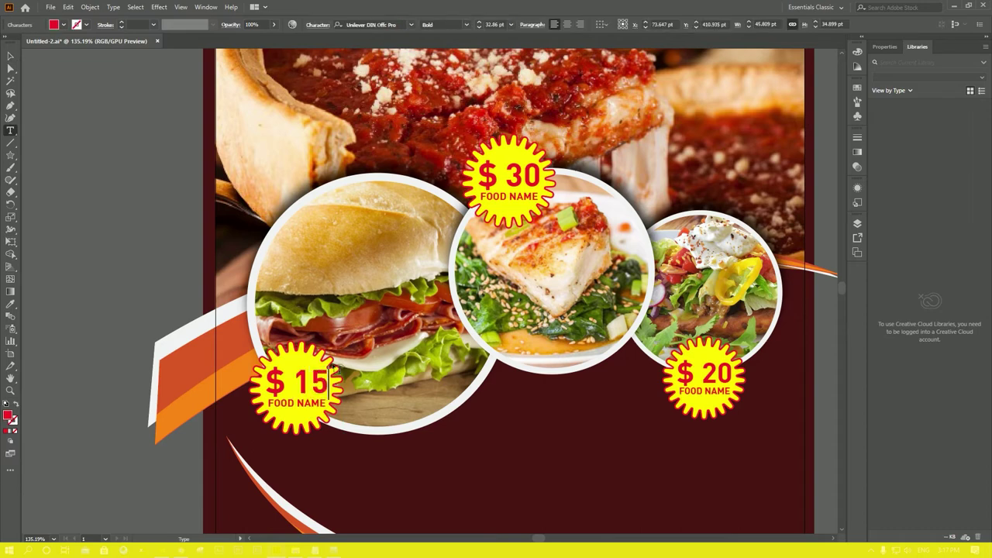
key("Escape")
Nudge the $ 20 badge onto the salad photo's edge and the $ 15 badge slightly right.
left_click(486, 282)
left_click_drag(486, 282, 424, 197)
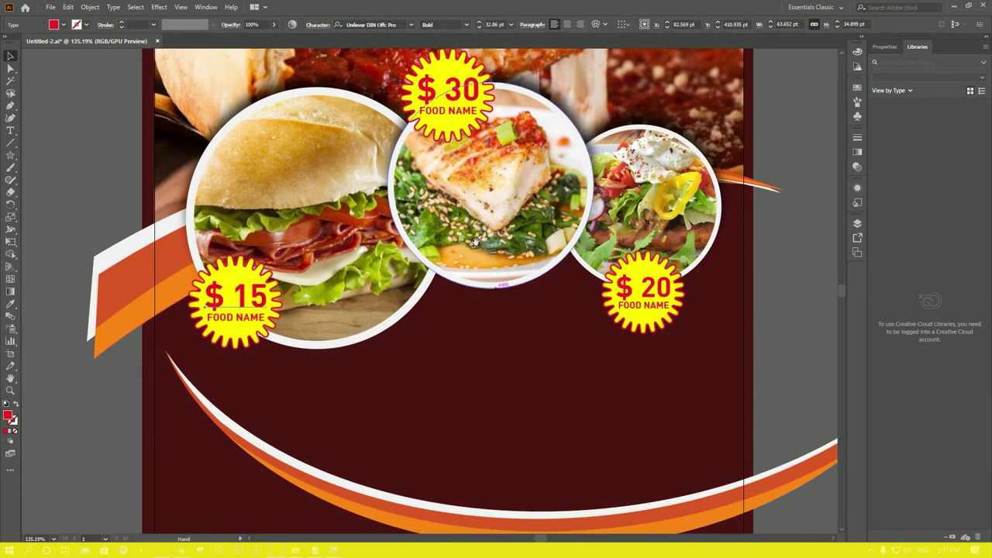
left_click_drag(653, 304, 660, 304)
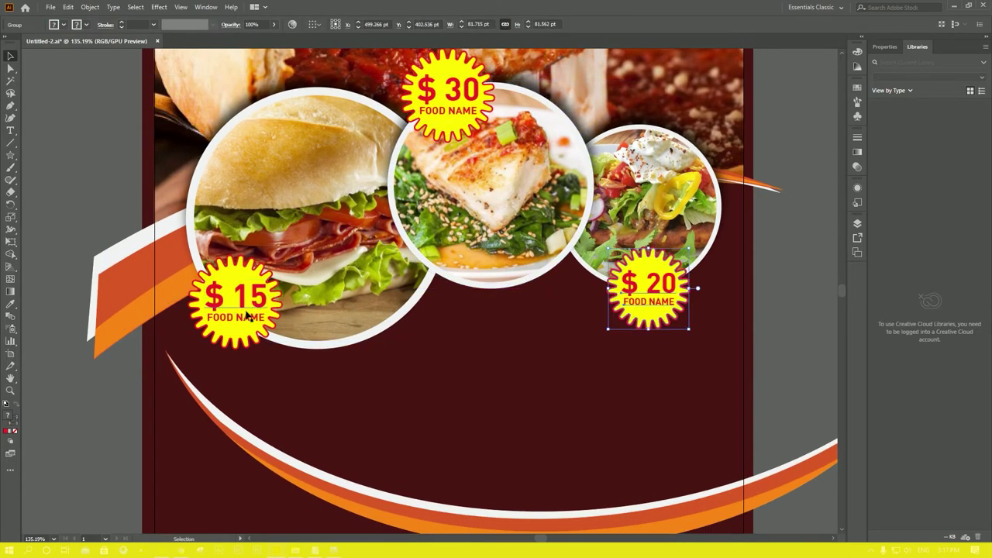
left_click_drag(236, 299, 241, 302)
left_click_drag(448, 335, 454, 299)
key("alt+Tab")
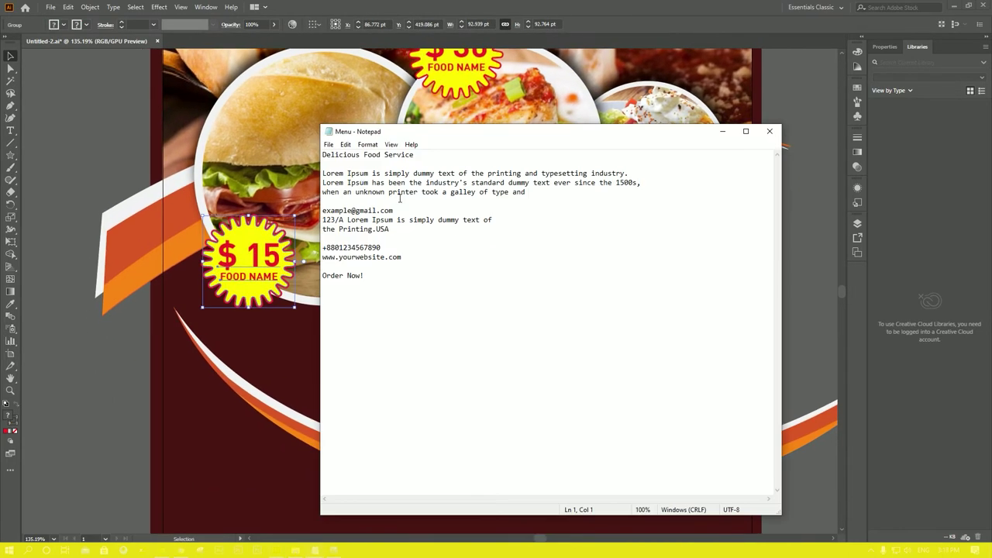
Copy the 'Delicious Food Service' line from Notepad and paste it as new text below the photo circles.
left_click_drag(323, 155, 393, 162)
key("ctrl+c")
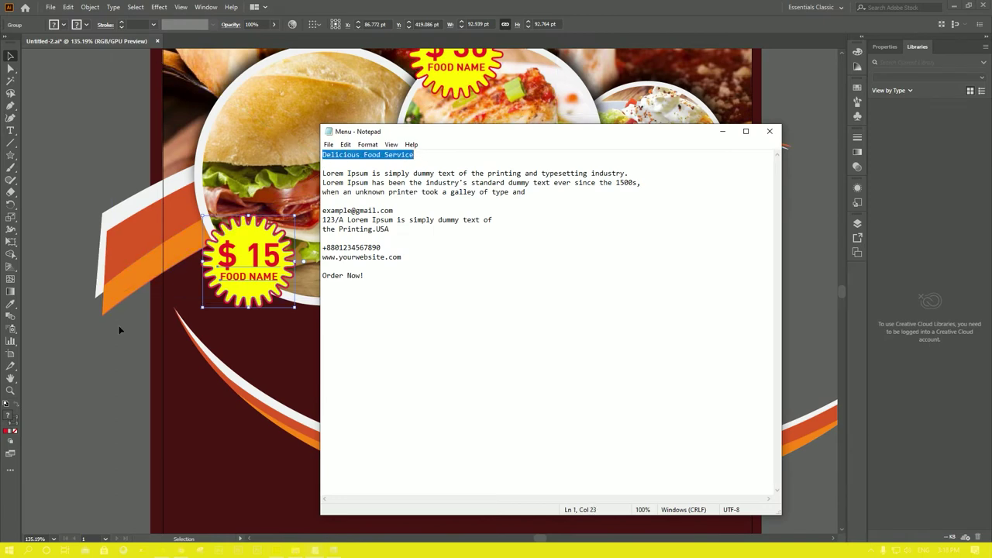
key("alt+Tab")
scroll(450, 315, "down", 2)
key("t")
left_click(471, 308)
key("ctrl+v")
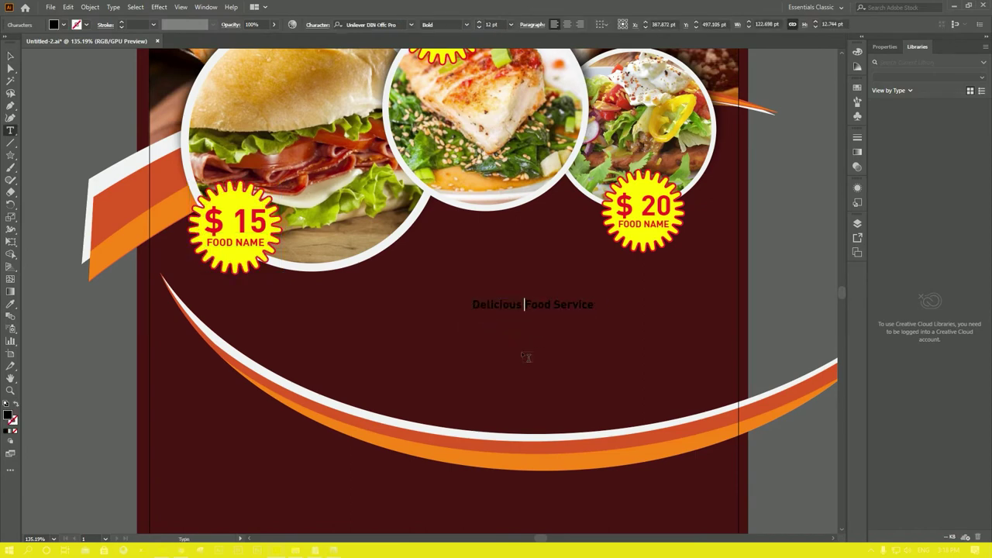
Break the heading into two right-aligned lines, scale it up, and move it under the salad badge.
key("ctrl+Left")
key("ctrl+Left")
key("Return")
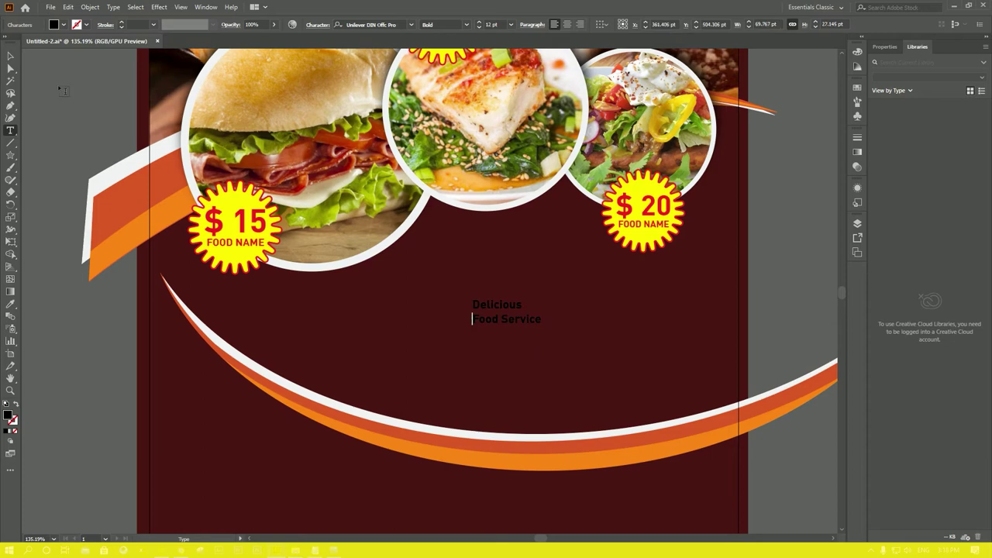
key("ctrl+a")
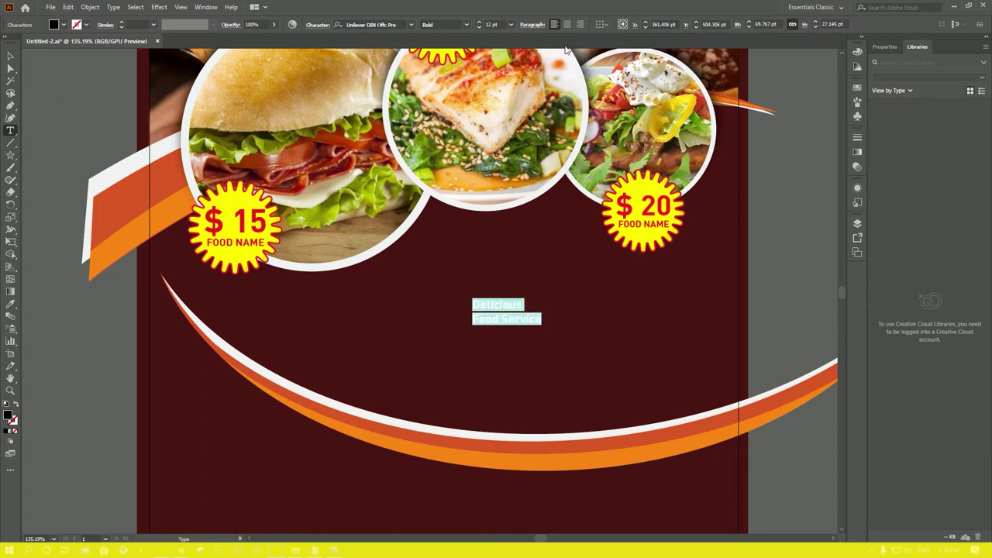
left_click(581, 24)
key("Escape")
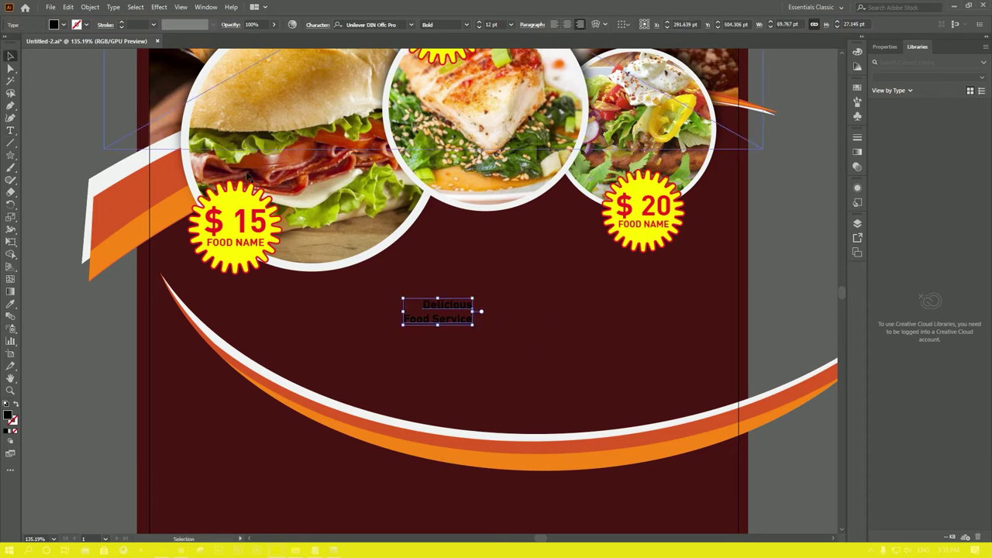
left_click_drag(470, 297, 649, 288)
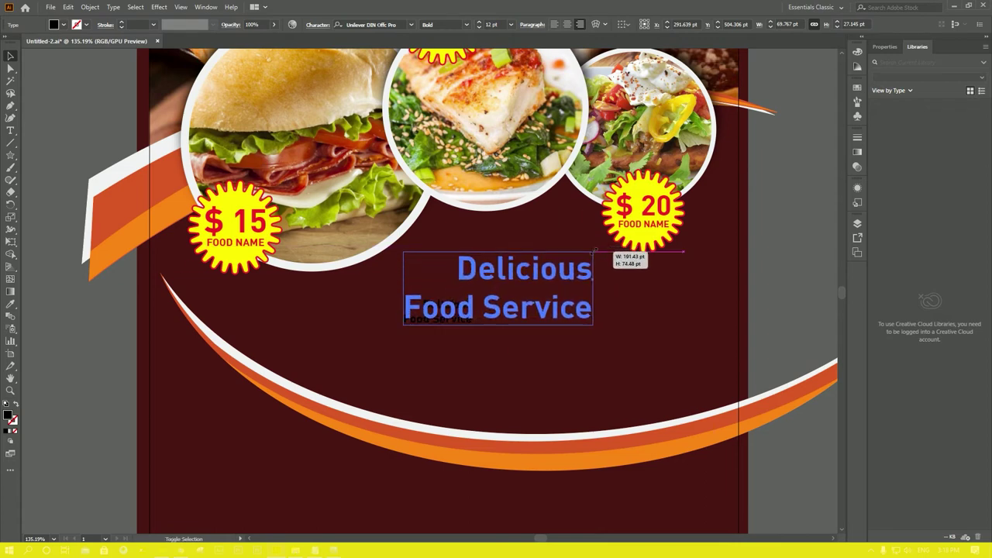
left_click_drag(648, 288, 696, 288)
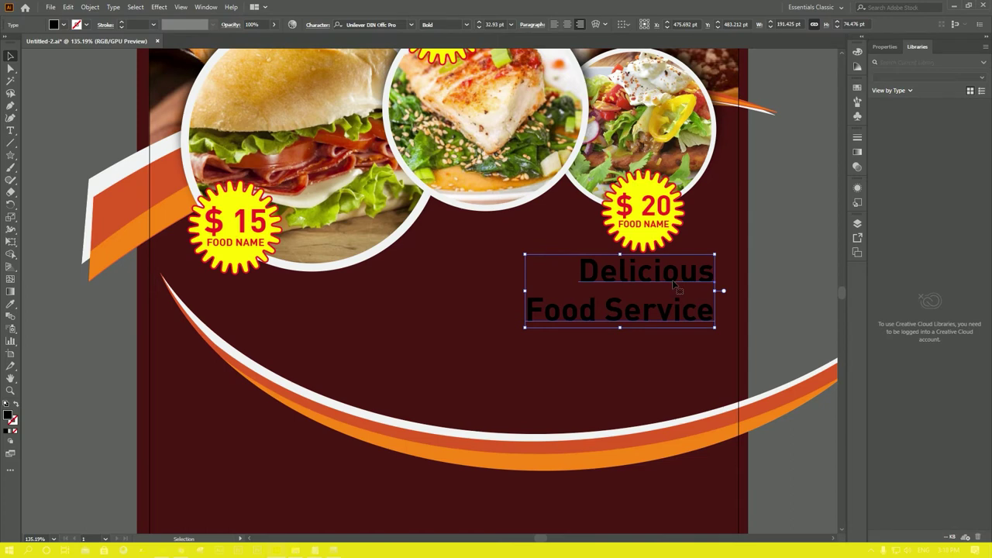
Delete the 'Food Service' line so the heading reads only 'Delicious'.
double_click(673, 321)
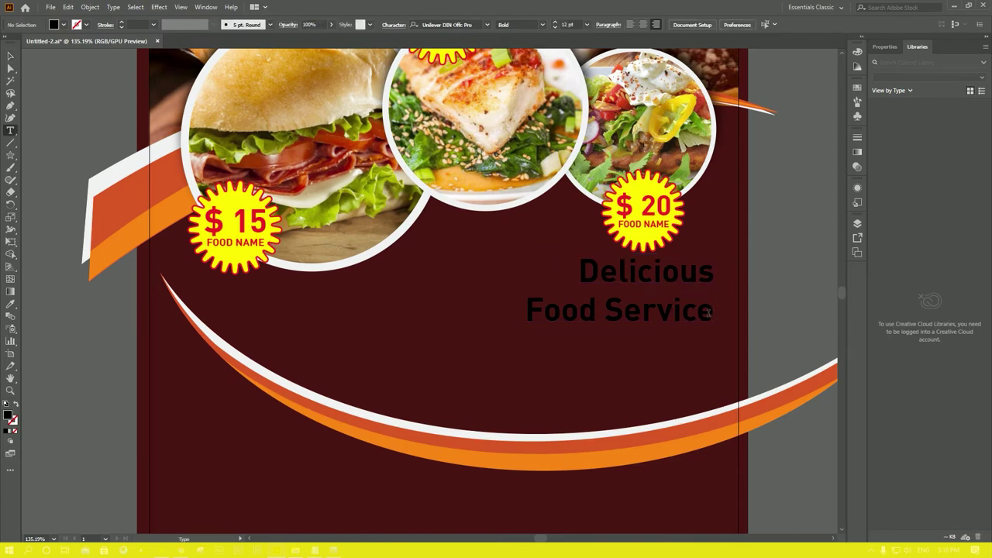
left_click_drag(716, 314, 515, 305)
key("Delete")
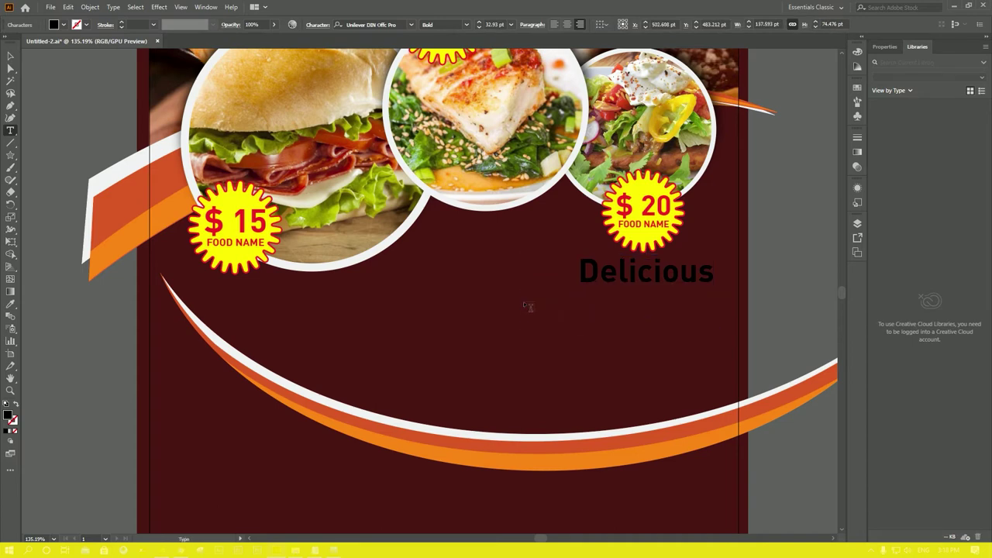
key("Escape")
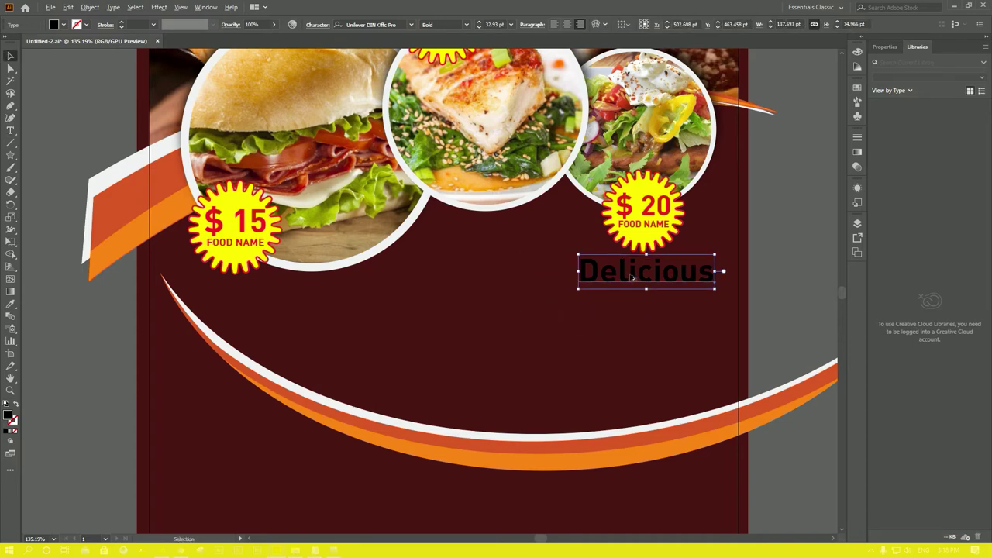
Duplicate 'Delicious' just below itself and retype the copy as 'Food Service'.
left_click_drag(631, 279, 632, 309)
key("t")
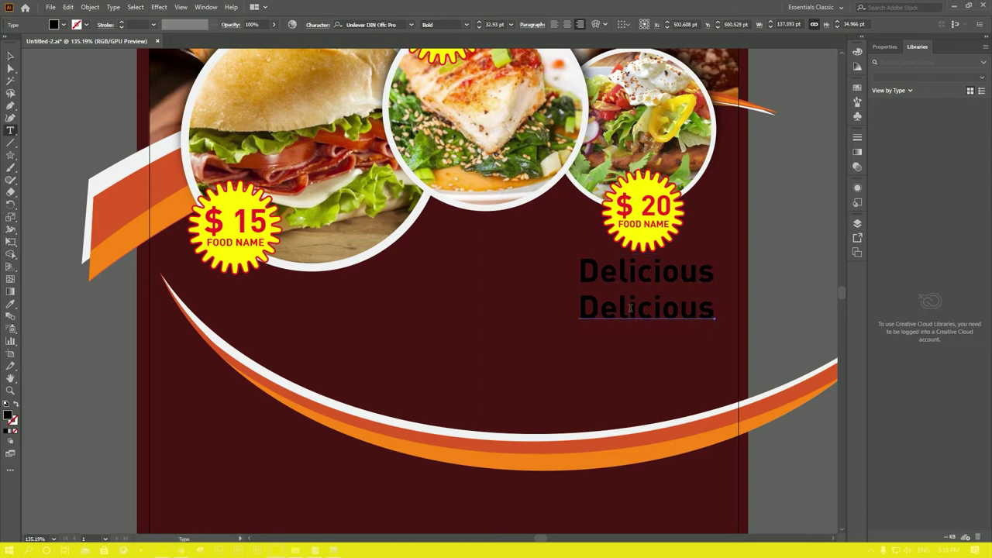
double_click(630, 308)
type("Food Service")
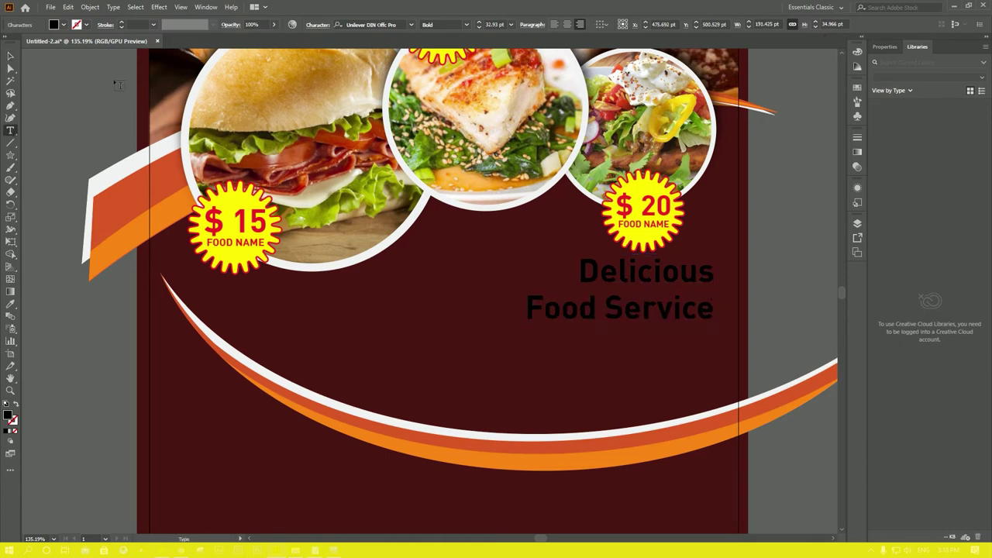
left_click(11, 56)
left_click(643, 271)
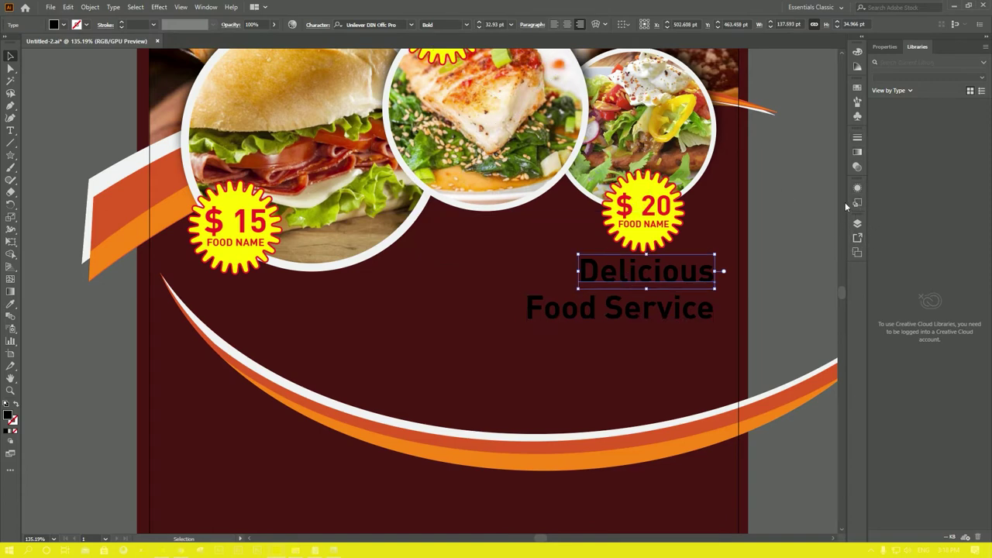
Reselect the Delicious heading and nudge it slightly down.
left_click(782, 263)
left_click(688, 285)
key("Down")
key("Down")
key("Down")
key("Down")
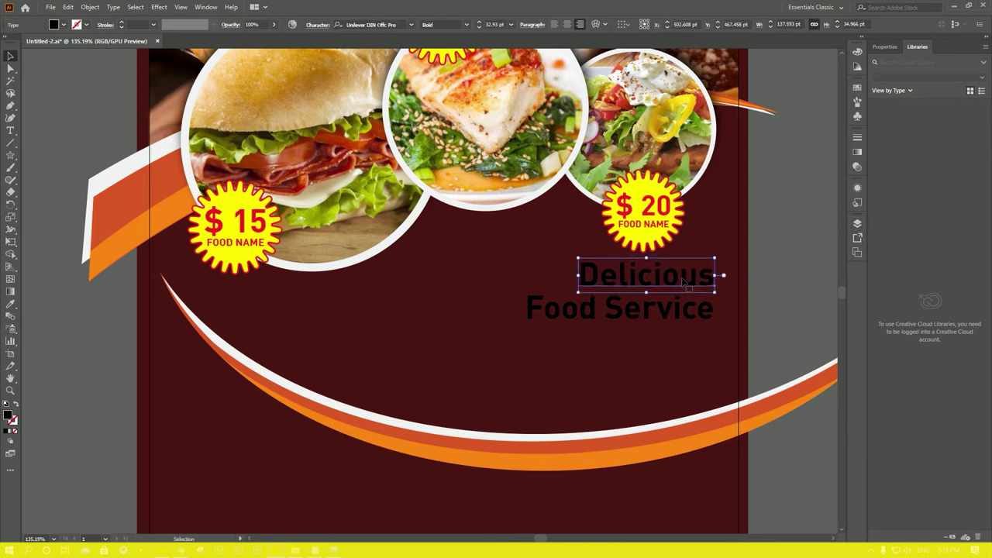
Open the Character panel from Window > Type and dock it at the side.
left_click(205, 7)
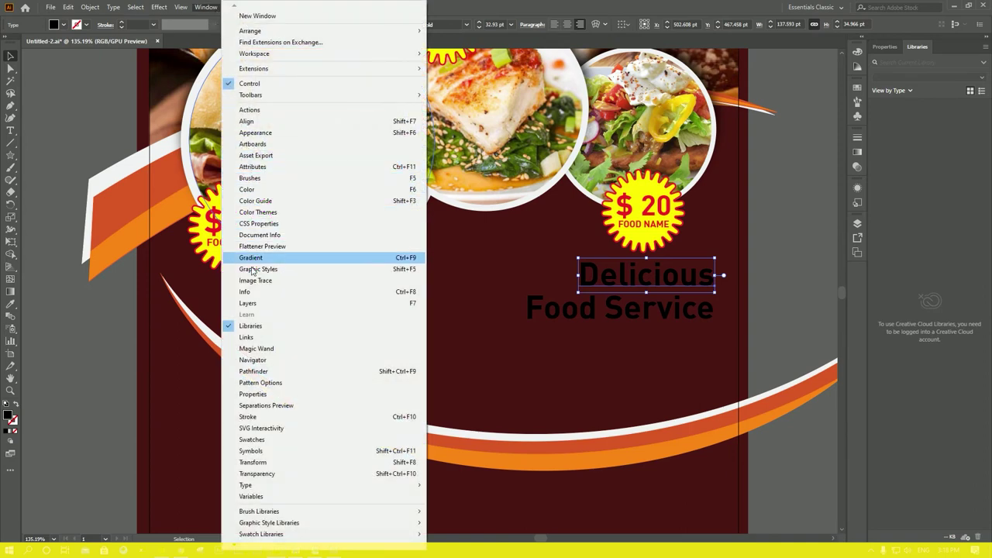
mouse_move(245, 485)
left_click(455, 417)
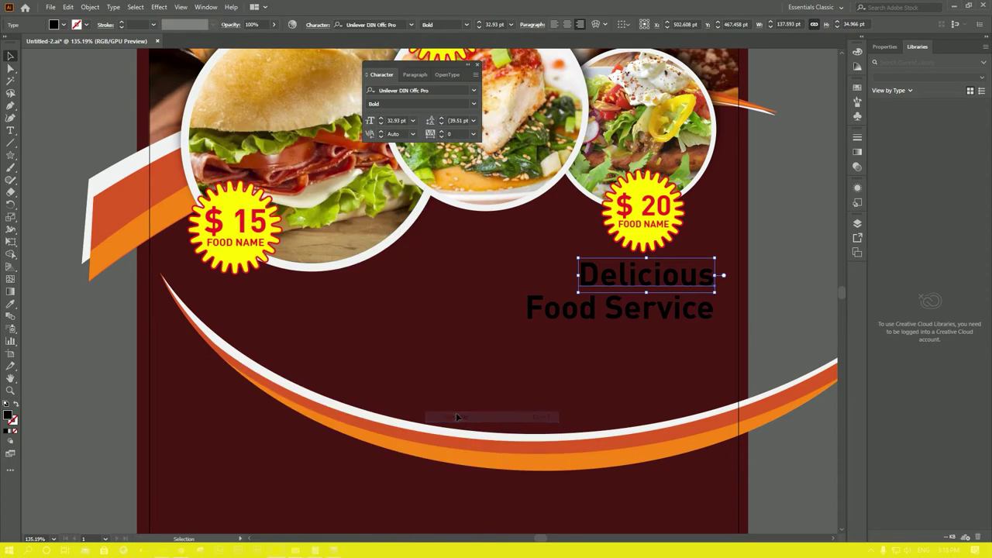
left_click_drag(381, 74, 857, 275)
left_click(855, 274)
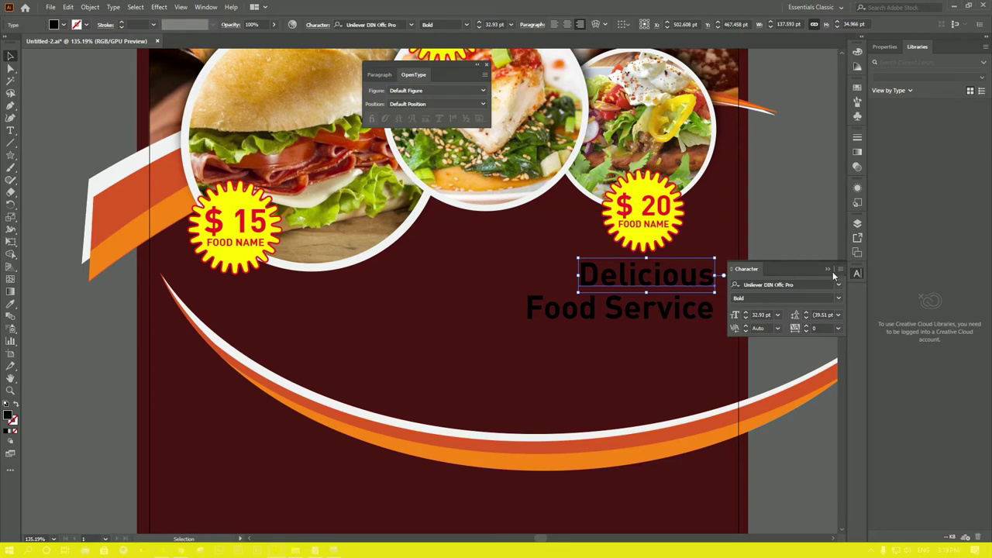
left_click(380, 74)
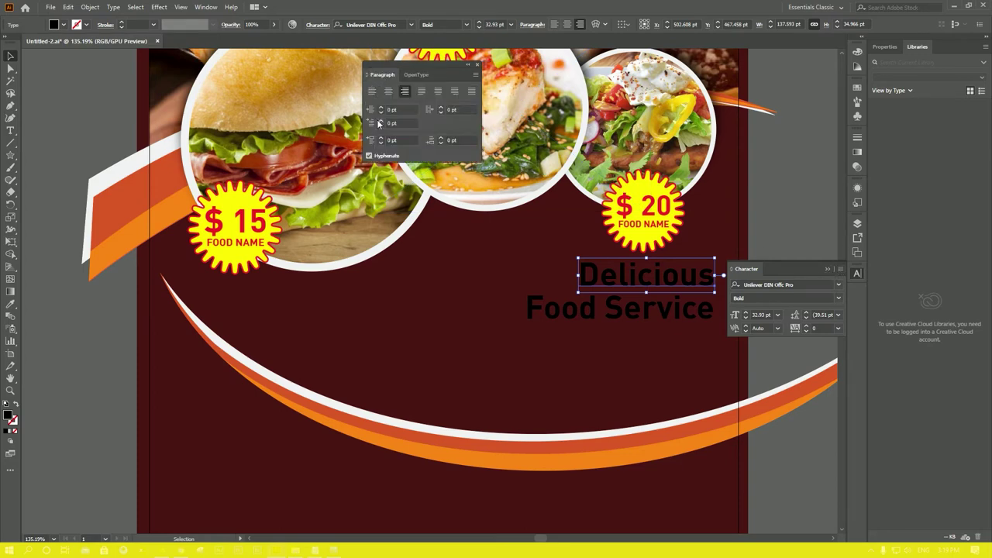
left_click(412, 75)
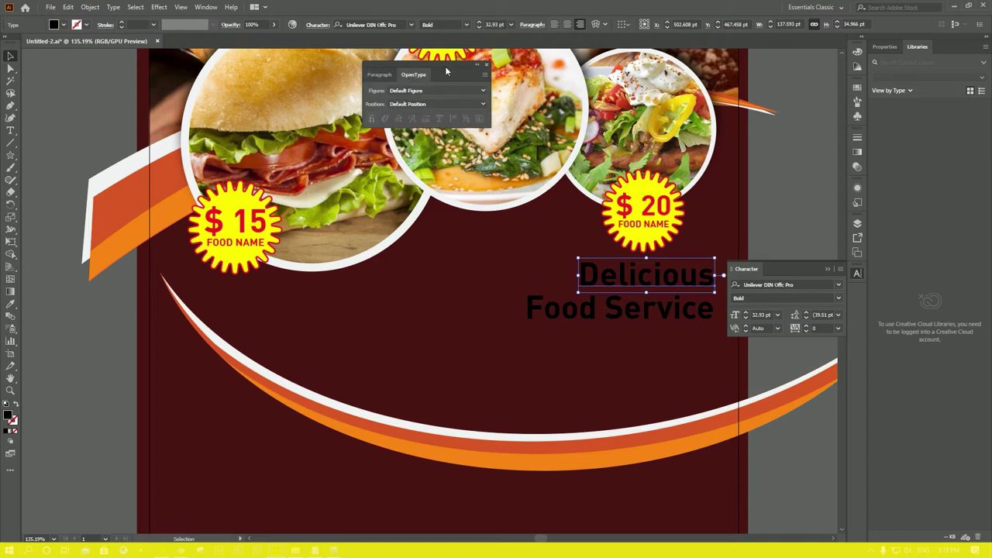
left_click_drag(444, 69, 863, 286)
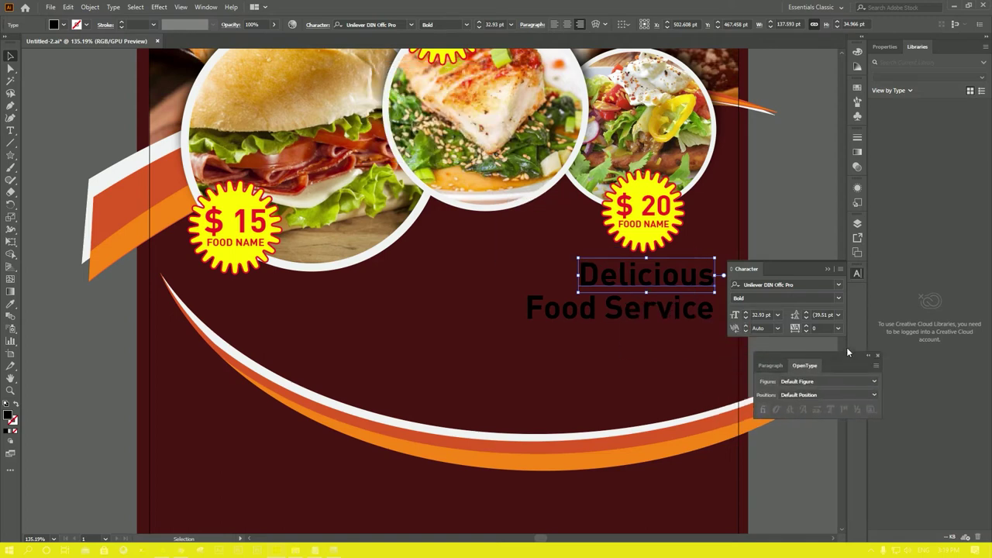
Show the Character panel's full options and set Delicious to All Caps.
left_click(841, 269)
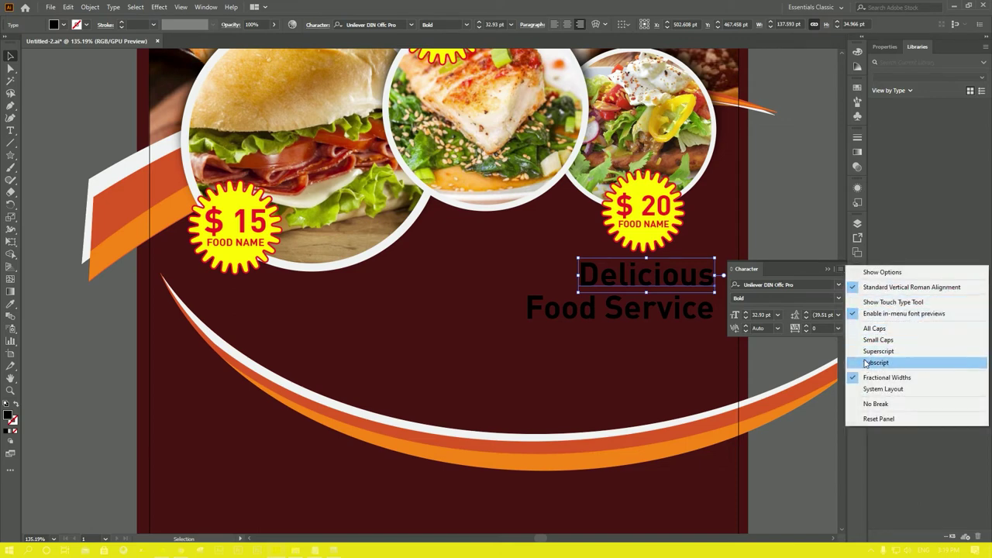
left_click(870, 303)
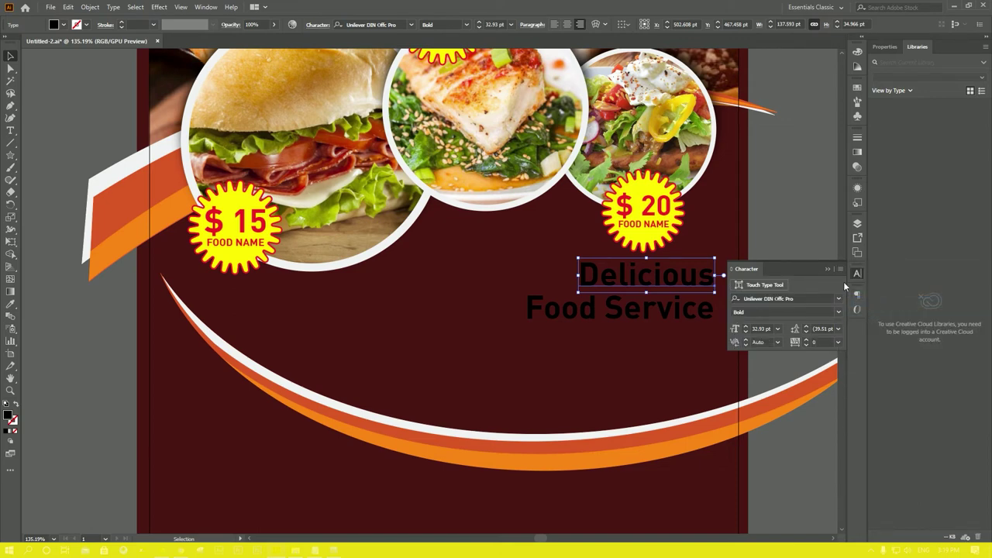
left_click(840, 270)
left_click(862, 275)
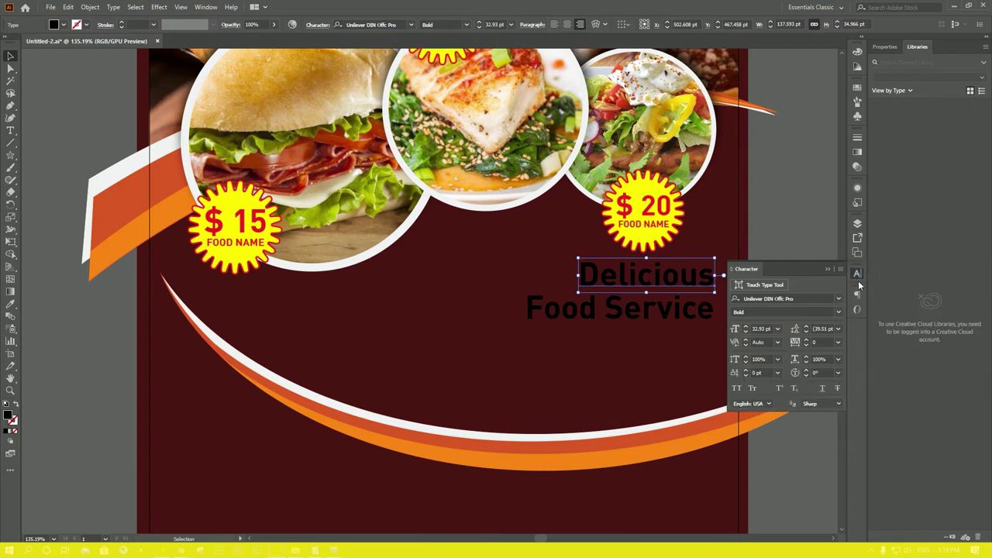
left_click(736, 388)
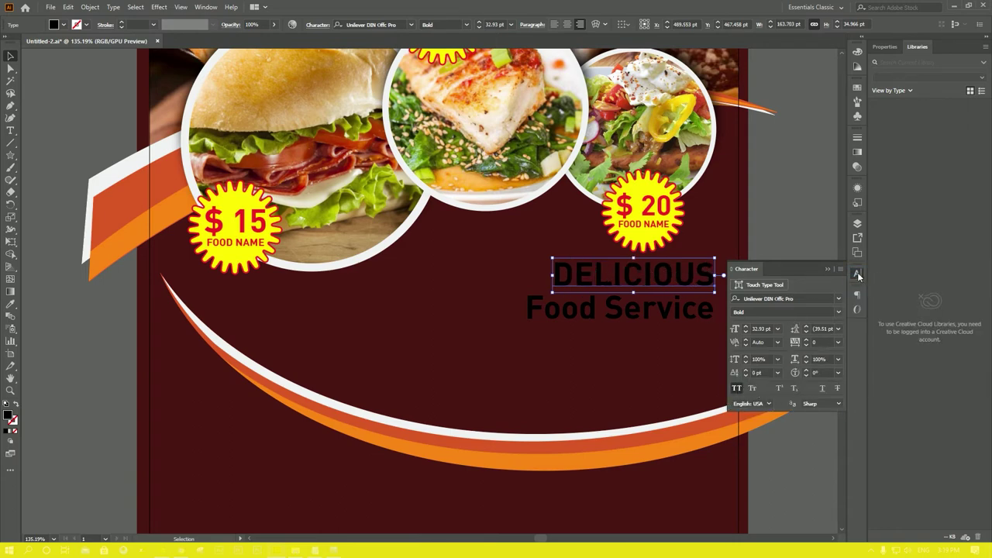
Make DELICIOUS white and set it in Abril Fatface Regular.
left_click(858, 275)
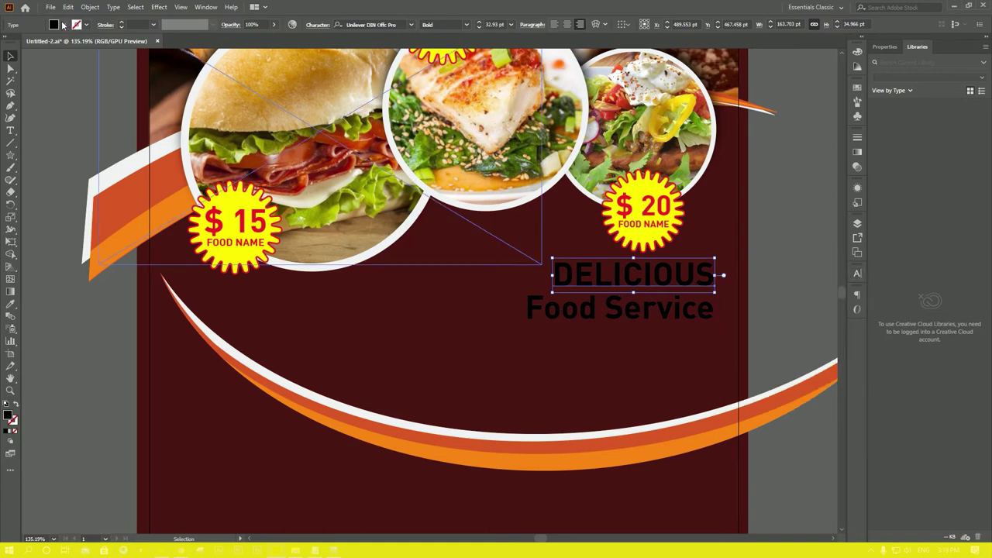
left_click(64, 26)
left_click(23, 43)
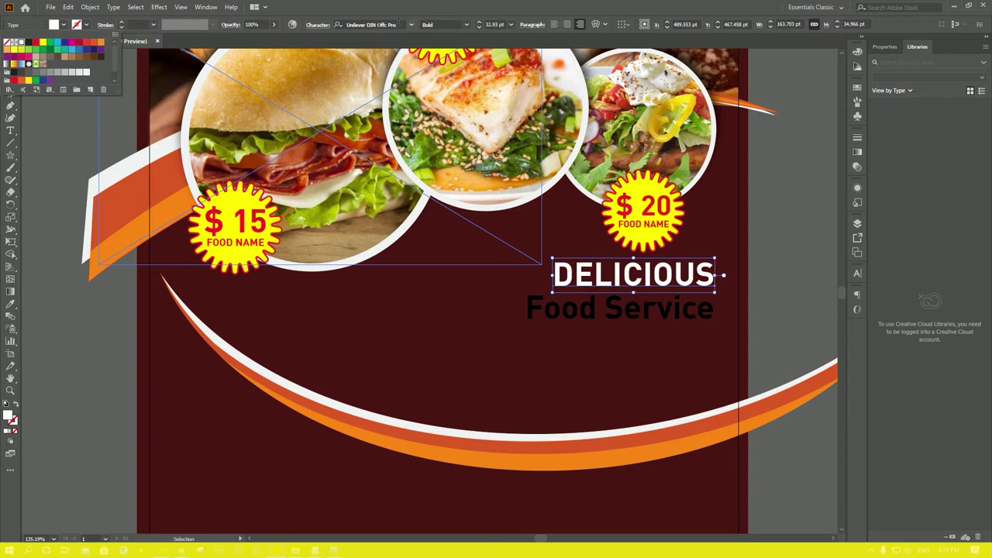
left_click(410, 25)
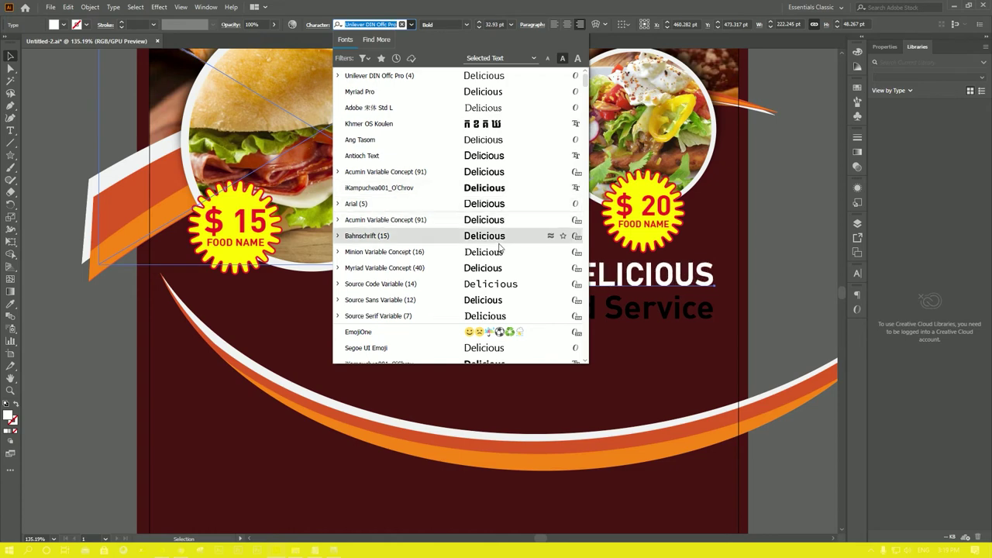
scroll(500, 267, "down", 3)
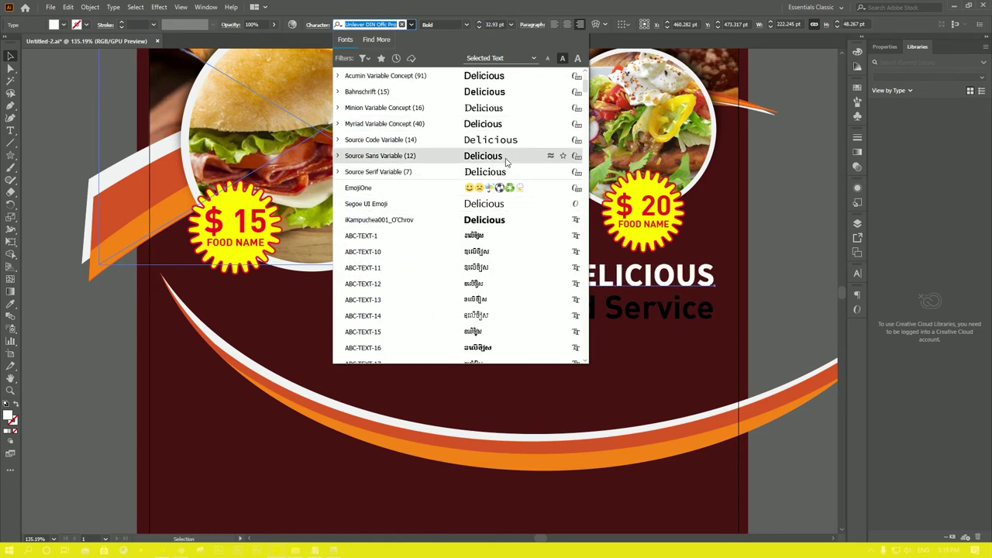
scroll(504, 155, "down", 3)
scroll(508, 162, "down", 2)
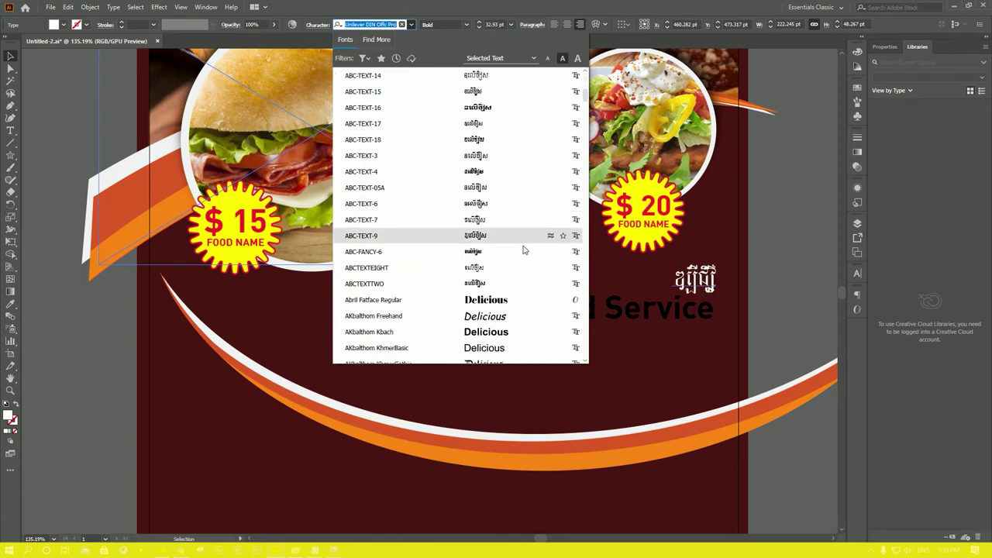
left_click(503, 301)
Resize Food Service, then scale DELICIOUS and Food Service together.
left_click(809, 293)
left_click(530, 318)
left_click_drag(524, 326, 506, 329)
mouse_move(673, 287)
left_mouse_down()
mouse_move(516, 326)
mouse_move(538, 315)
left_mouse_up()
left_click(764, 336)
Eyedropper the swoosh's orange-red onto the Food Service text.
left_click(678, 310)
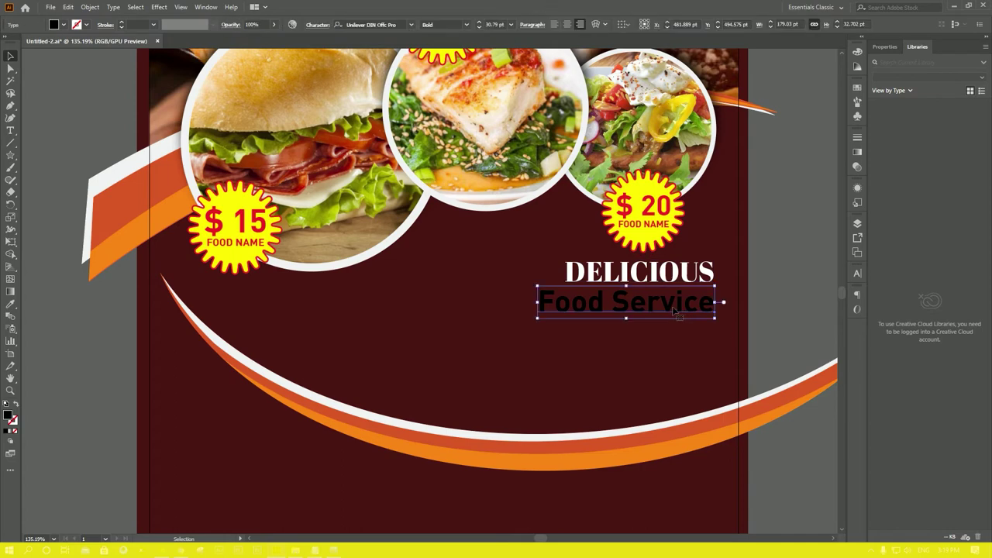
key("i")
left_click(691, 429)
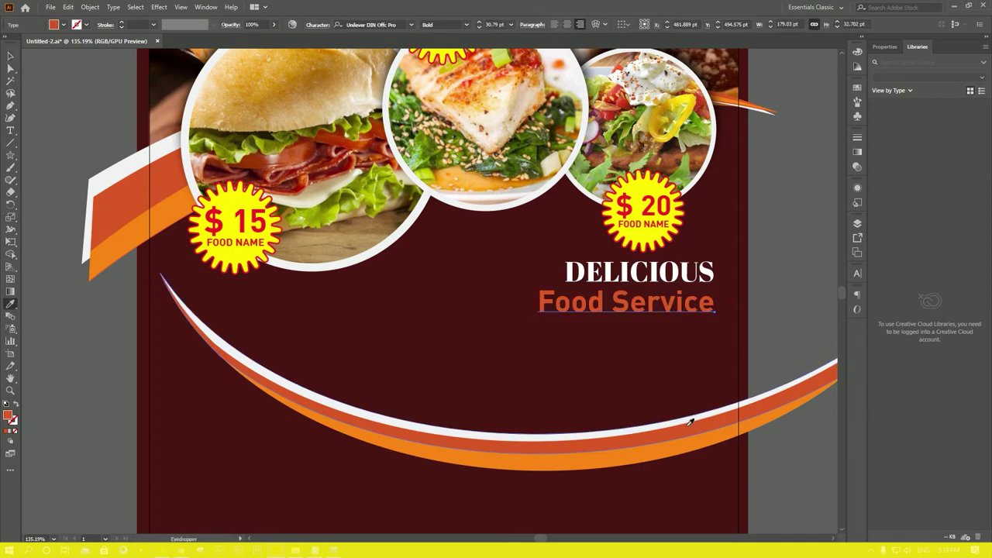
key("v")
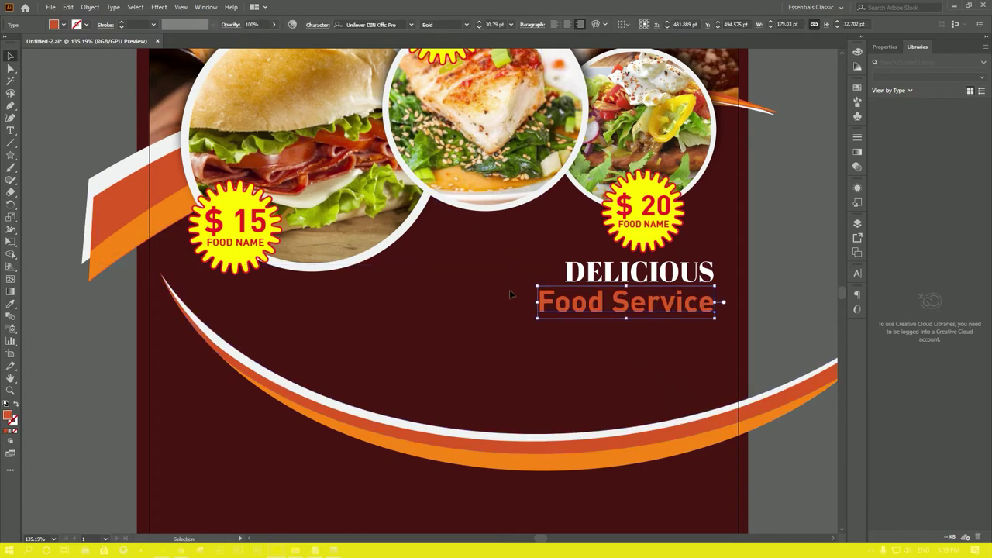
Enlarge DELICIOUS and Food Service together as one heading block.
left_click_drag(501, 286, 502, 358)
left_click_drag(564, 351, 556, 326)
left_click(631, 318, "shift")
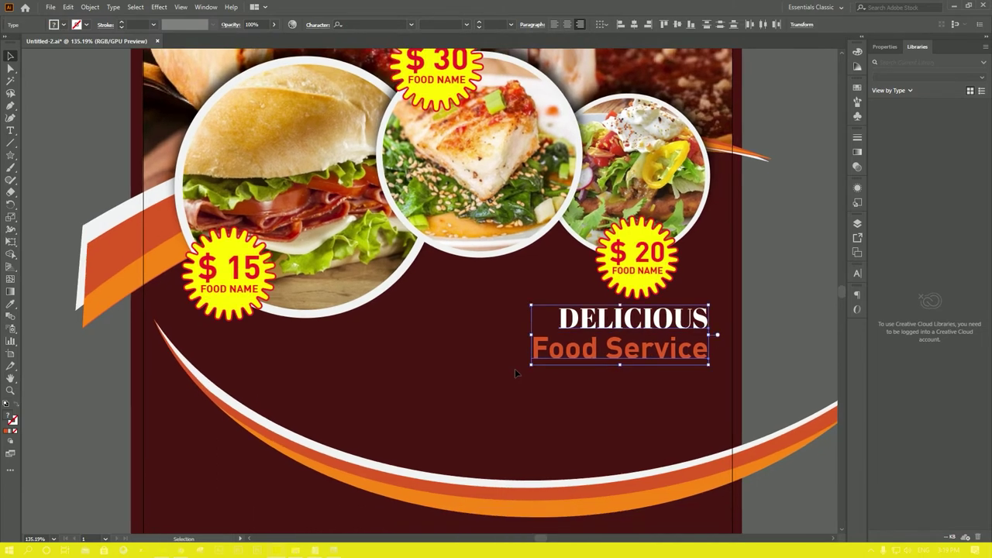
left_click_drag(533, 366, 513, 371)
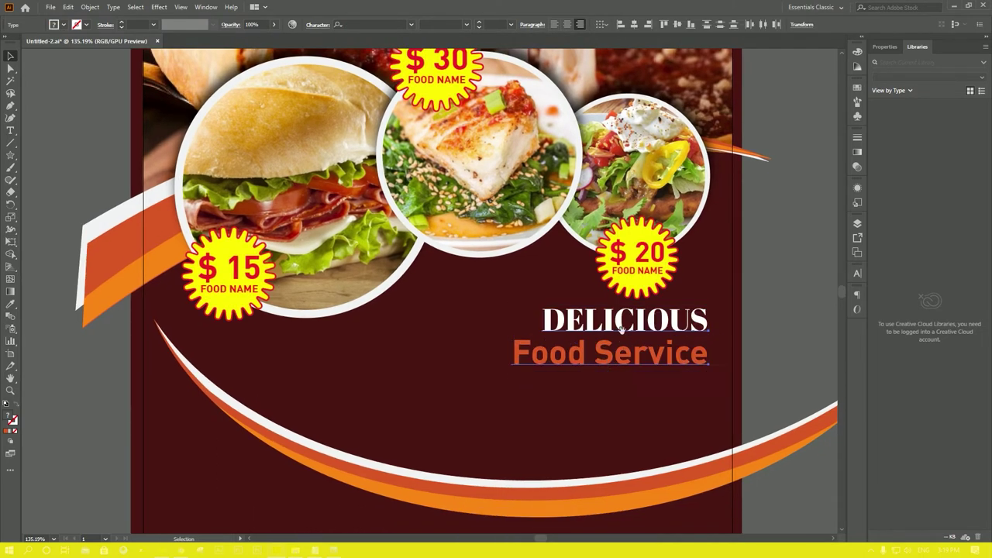
left_click_drag(663, 344, 663, 300)
left_click(786, 330)
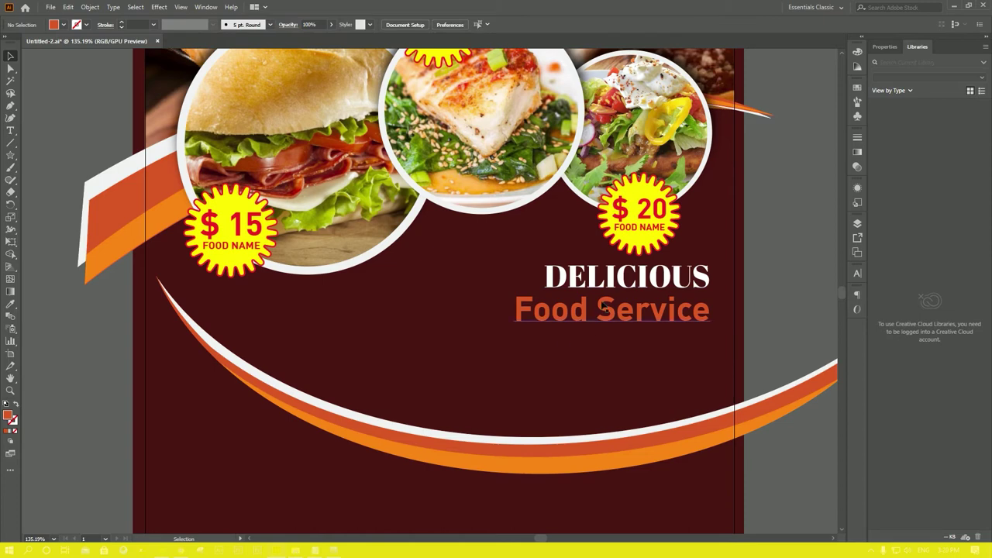
Duplicate Food Service and shrink the copy into a small label under the heading.
left_click_drag(617, 324, 626, 360)
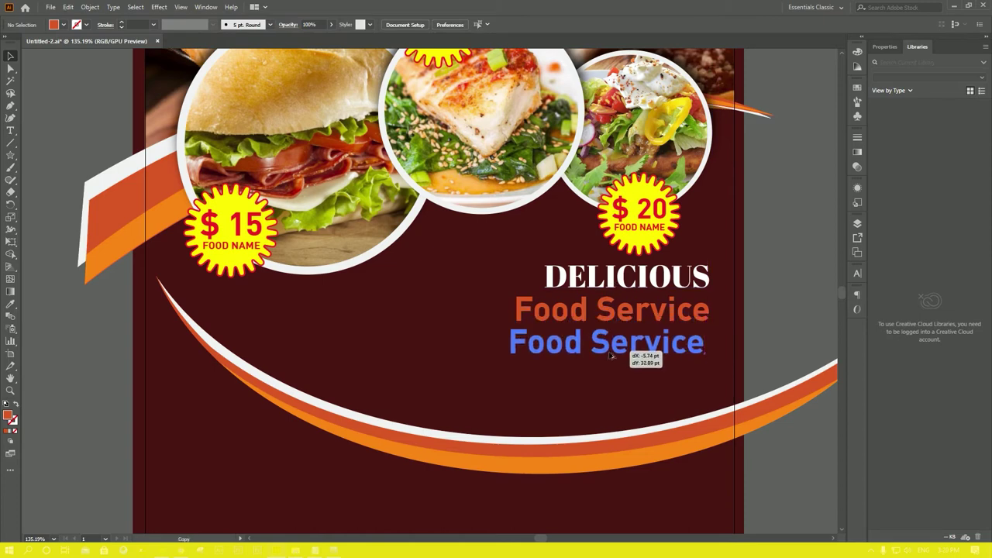
left_click_drag(706, 338, 571, 296)
left_click_drag(557, 365, 687, 342)
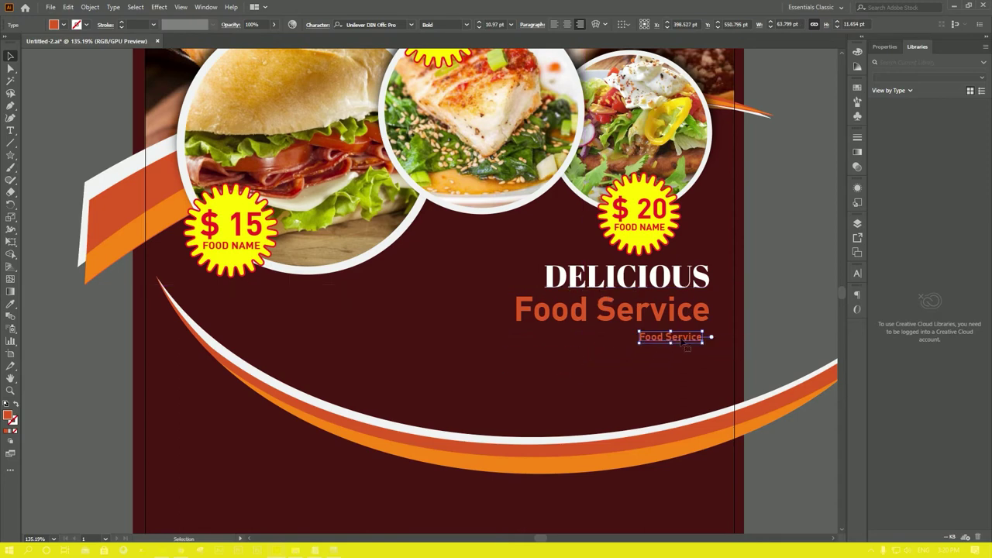
Copy the three Lorem Ipsum lines from the Menu notes file.
left_click(324, 548)
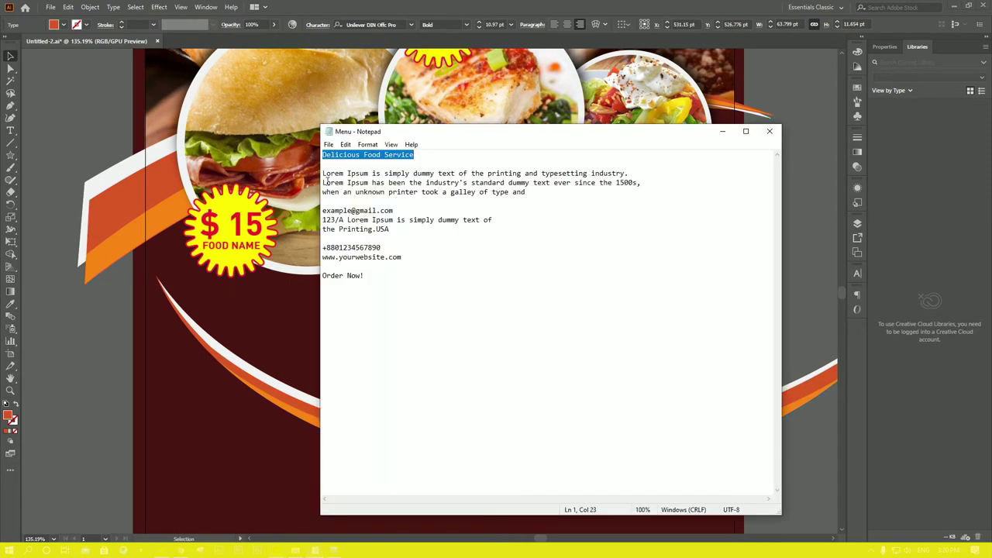
left_click_drag(320, 173, 540, 199)
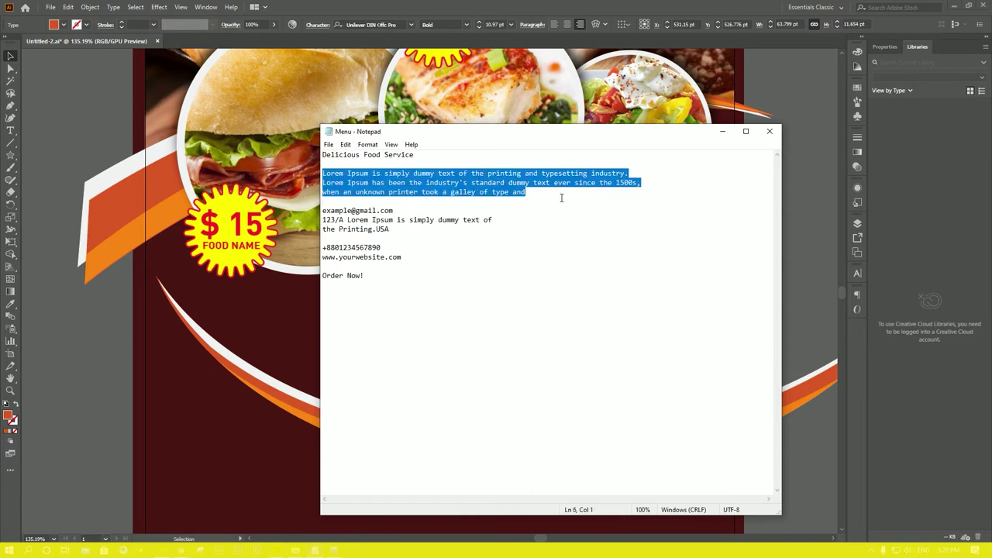
key("alt+Tab")
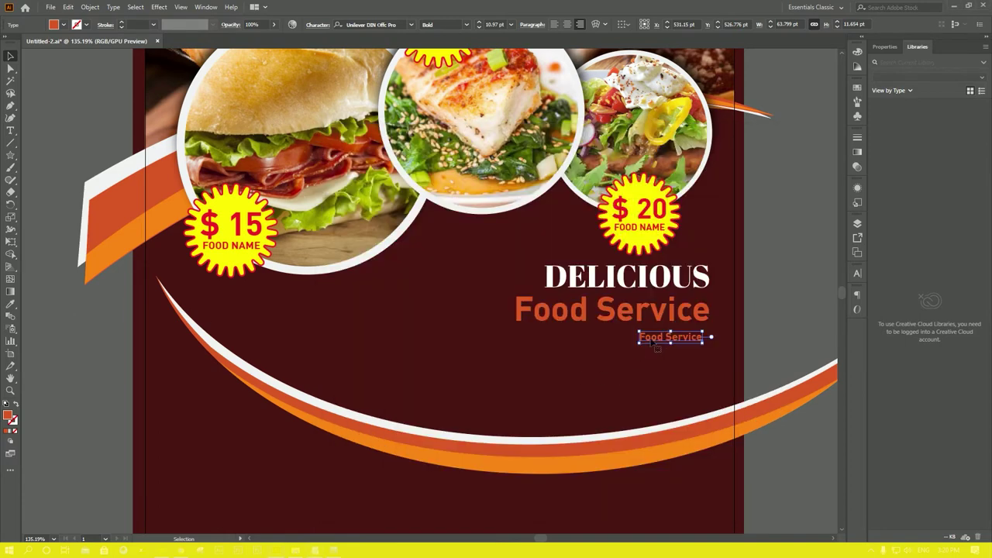
Replace the small label with the Lorem Ipsum paragraph and make it orange.
double_click(657, 347)
key("ctrl+a")
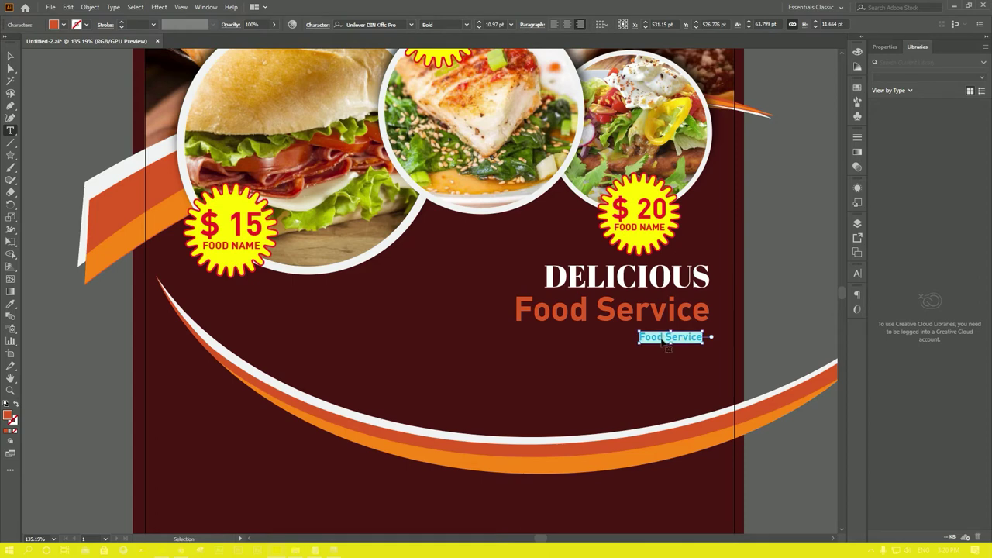
type("Lorem Ipsum is simply dummy text of the printing and typesetting industry. Lorem Ipsum has been the industry's standard dummy text ever since the 1500s, when an unknown printer took a galley of type and")
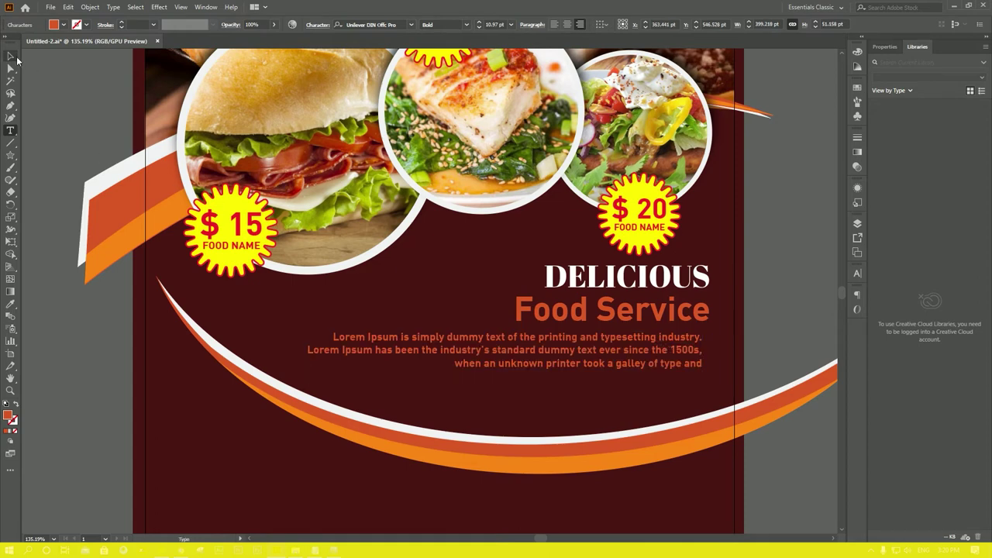
left_click(10, 55)
left_click(54, 24)
left_click(28, 80)
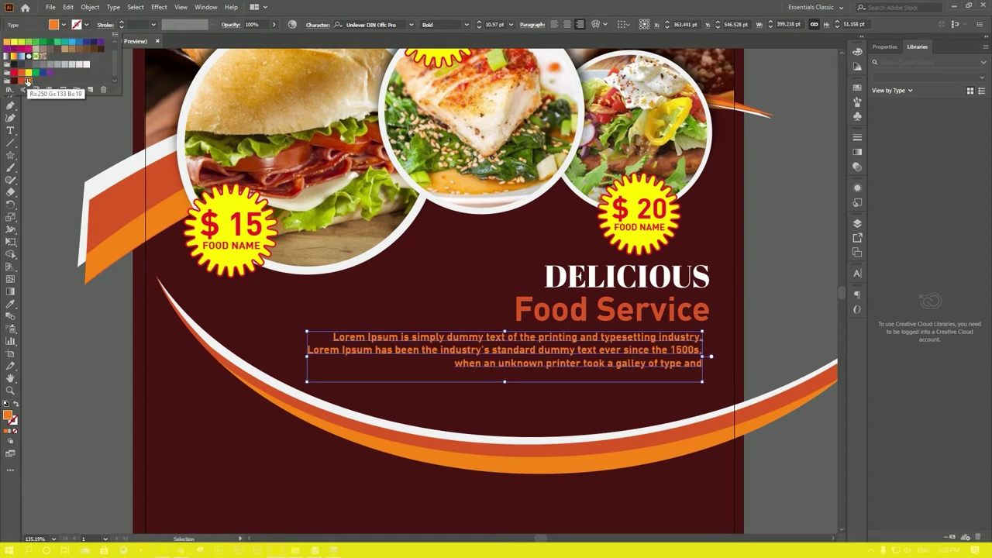
left_click(769, 330)
Select DELICIOUS, Food Service and the paragraph and nudge them down together.
left_click_drag(716, 299, 513, 246)
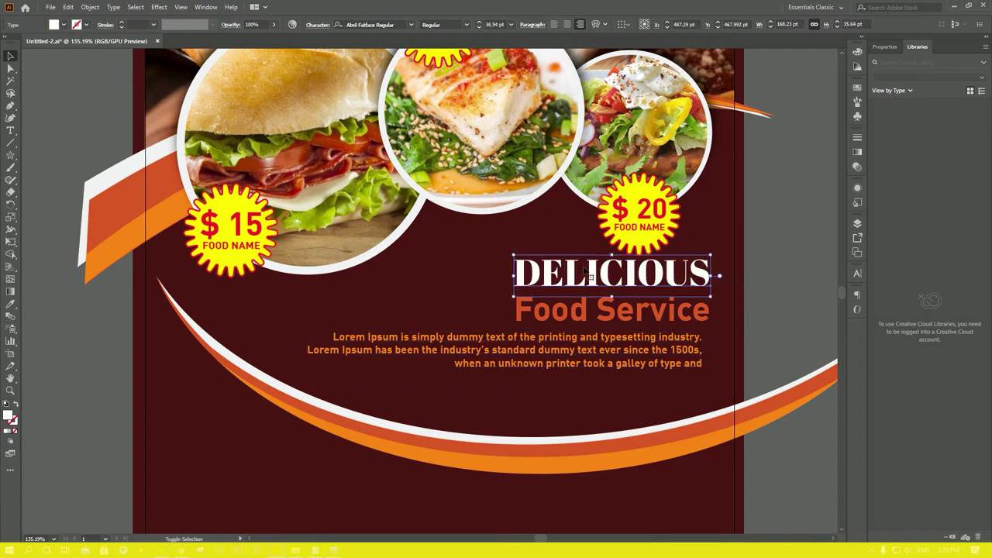
left_click(671, 327, "shift")
left_click(673, 352, "shift")
key("Down")
key("Down")
key("Down")
key("Down")
key("Down")
key("Down")
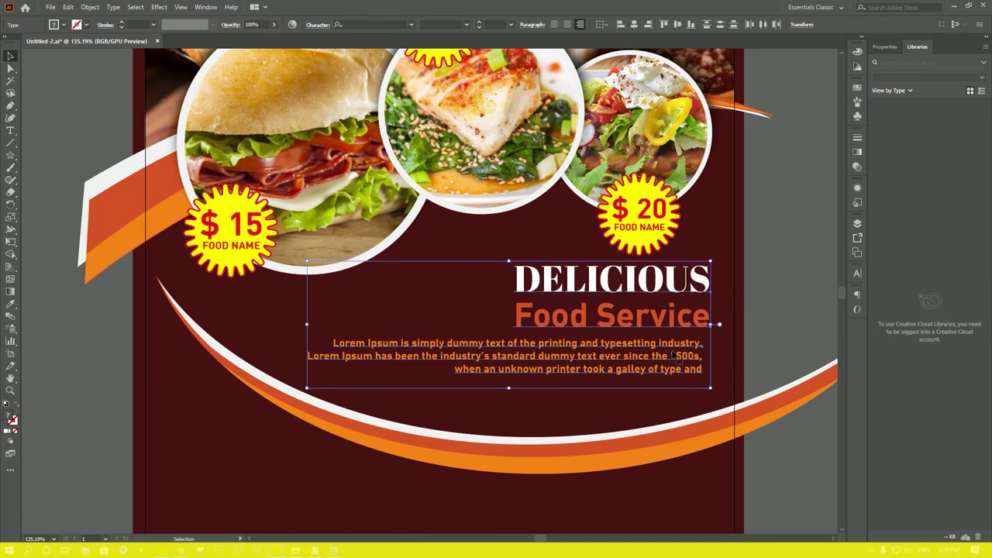
left_click(769, 338)
mouse_move(618, 338)
left_mouse_down()
mouse_move(655, 223)
mouse_move(645, 238)
left_mouse_up()
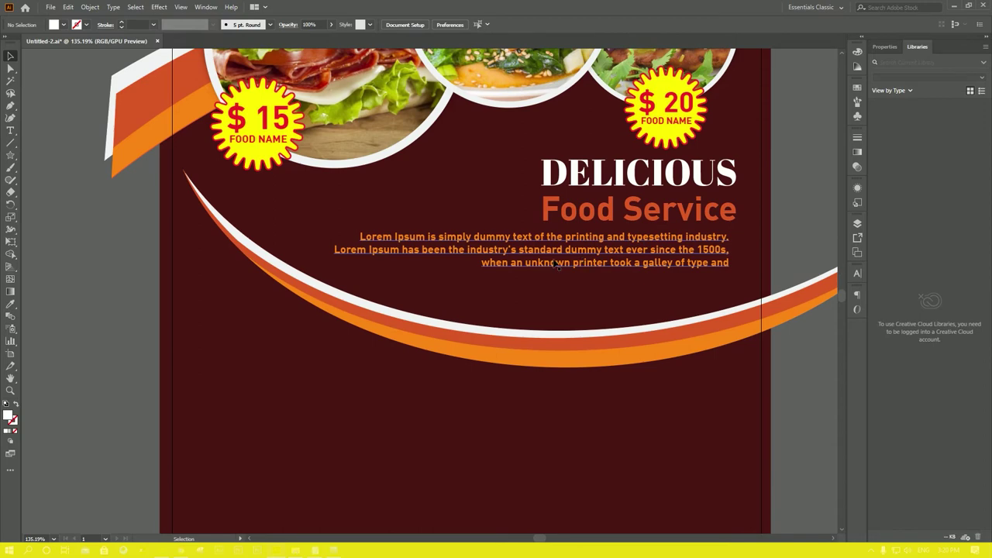
Delete 'Lorem Ipsum has been the' and 'Lorem Ipsum is simply' from the paragraph.
key("t")
mouse_move(466, 249)
left_mouse_down()
mouse_move(322, 247)
mouse_move(313, 217)
left_mouse_up()
left_click(471, 235)
left_click_drag(471, 235, 338, 260)
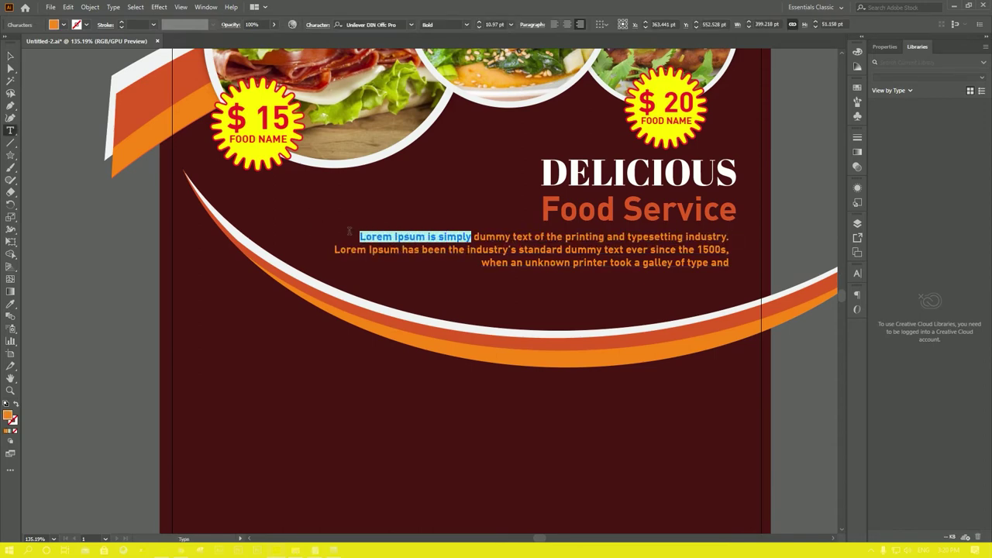
left_click(468, 249)
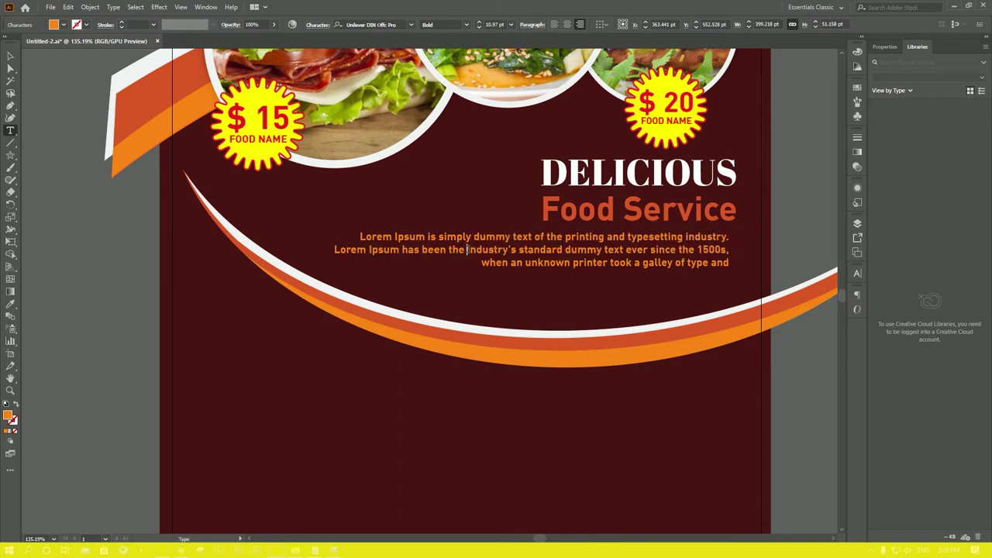
left_click_drag(466, 249, 323, 251)
key("BackSpace")
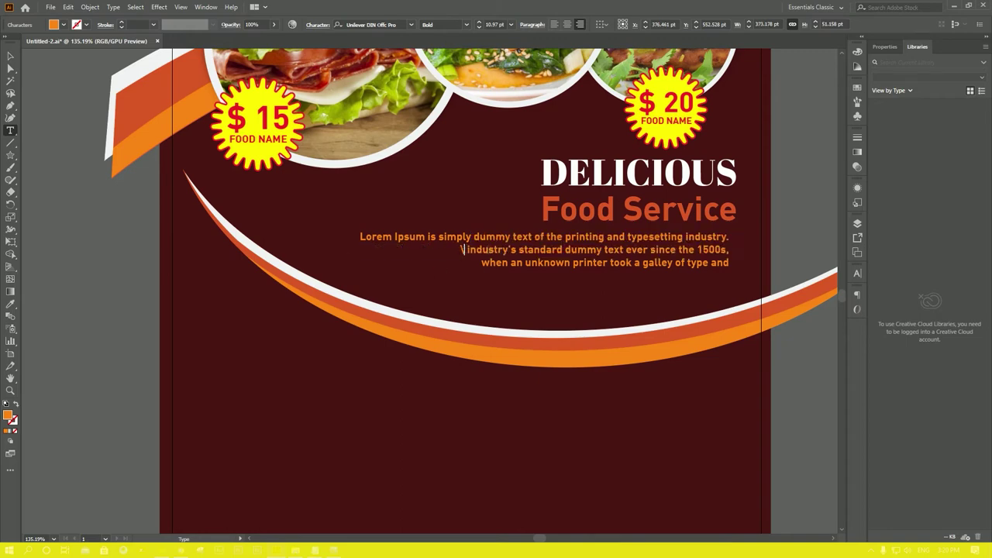
left_click_drag(468, 235, 312, 232)
key("BackSpace")
Scale up the three text objects, nudge them left, and align the paragraph right.
left_click(10, 56)
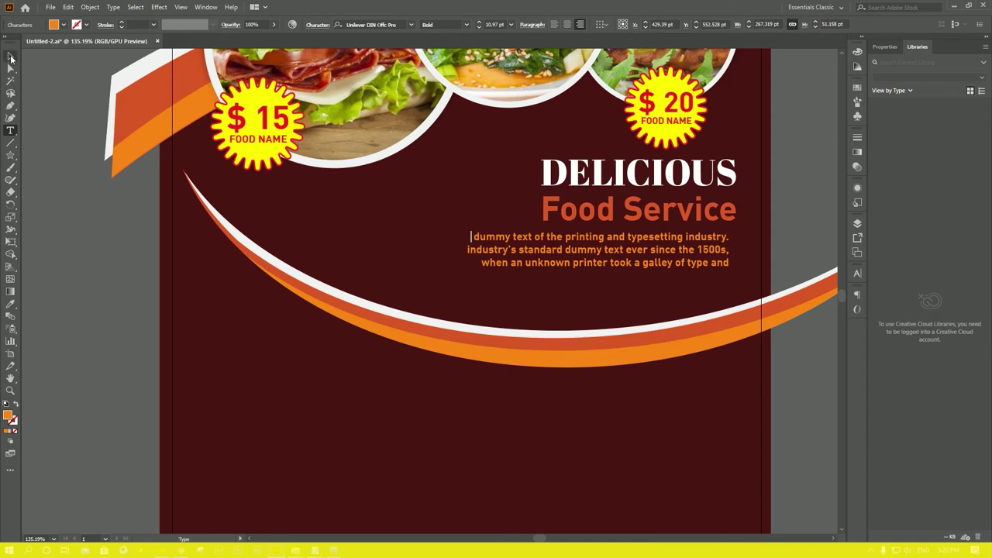
left_click_drag(191, 249, 174, 309)
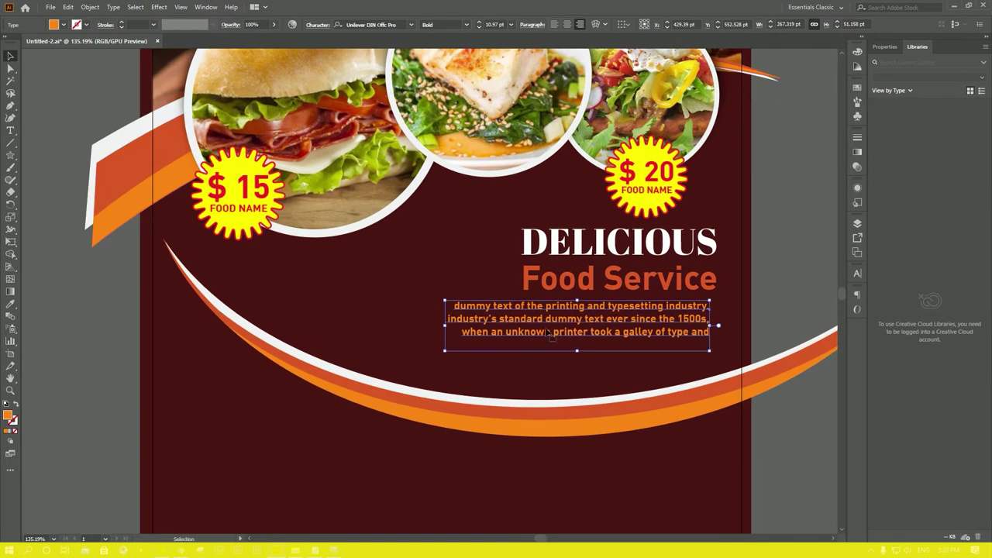
left_click(621, 281, "shift")
left_click(647, 247, "shift")
left_click_drag(647, 247, 647, 260)
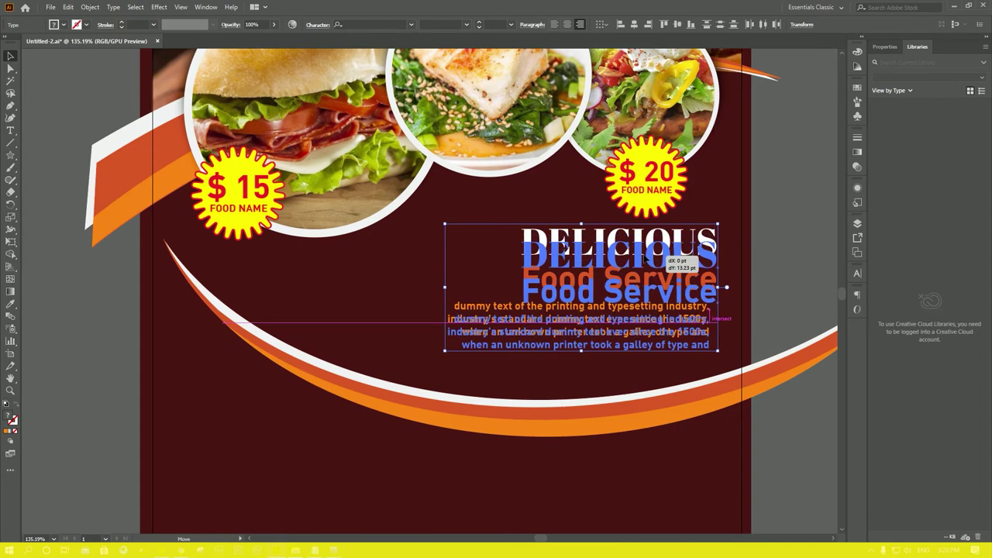
left_click_drag(448, 240, 439, 242)
key("Left")
key("Left")
key("Left")
key("Left")
key("Left")
key("Left")
key("Left")
key("Left")
key("Left")
key("Left")
left_click_drag(765, 176, 668, 91)
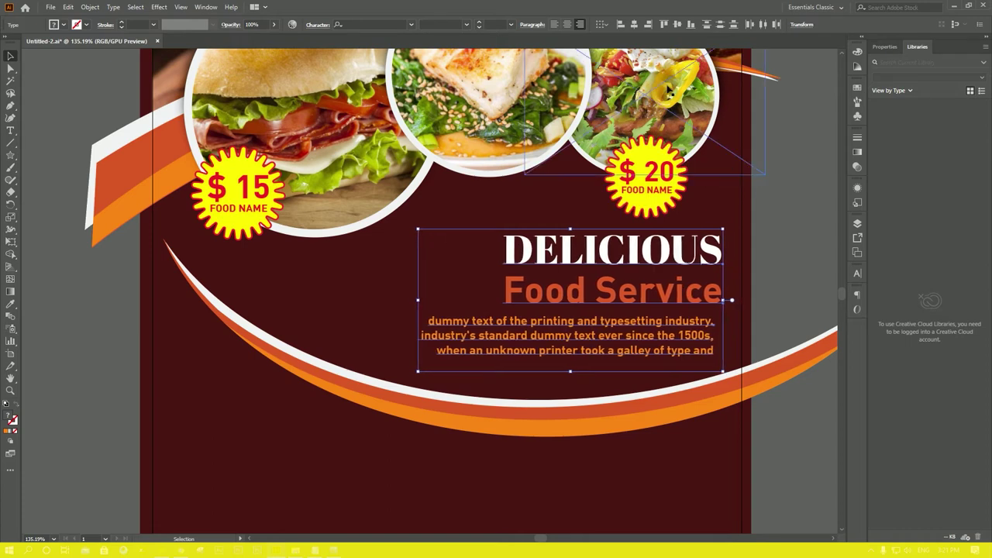
left_click(647, 25)
left_click(779, 231)
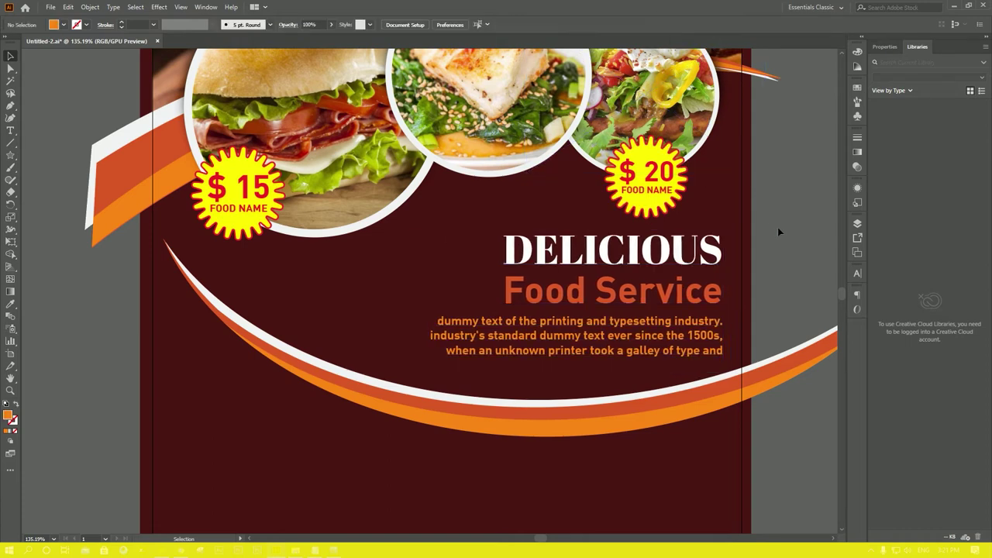
Pan to the lower flyer area and pick the Polygon tool.
scroll(767, 236, "down", 3)
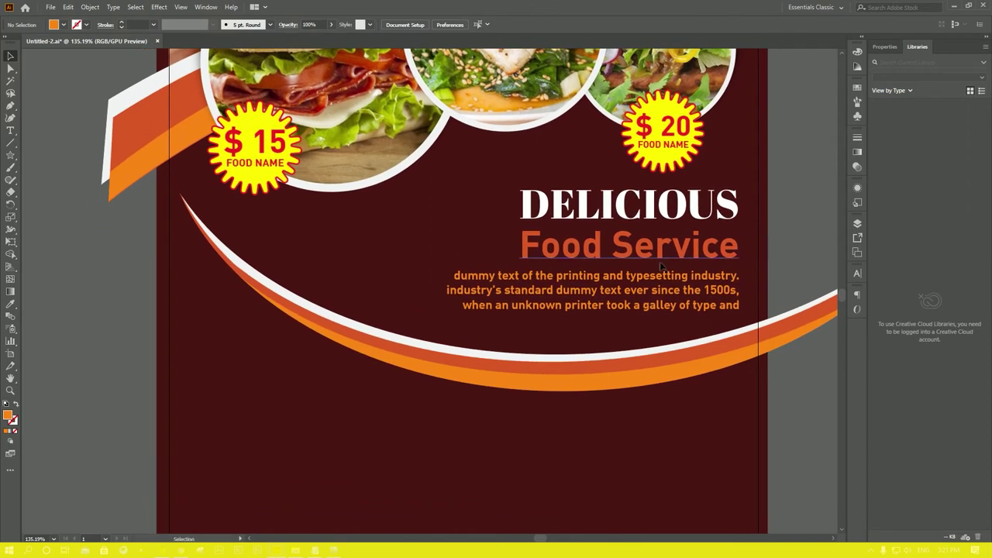
left_click_drag(347, 422, 329, 389)
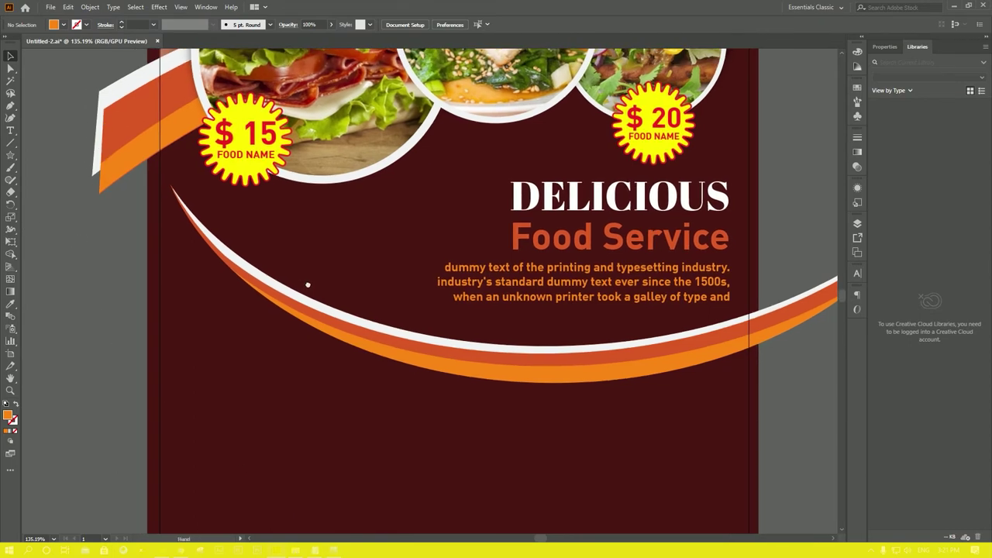
left_click_drag(225, 255, 323, 290)
left_click(11, 157)
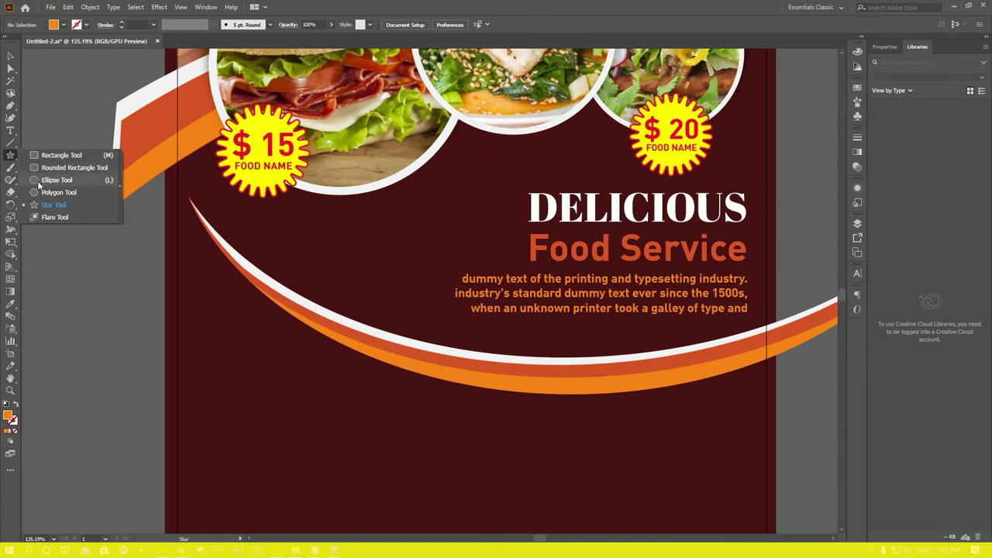
left_click(48, 192)
Draw a 12-sided polygon, move it onto the swoosh's left end, and enlarge it.
left_click(342, 240)
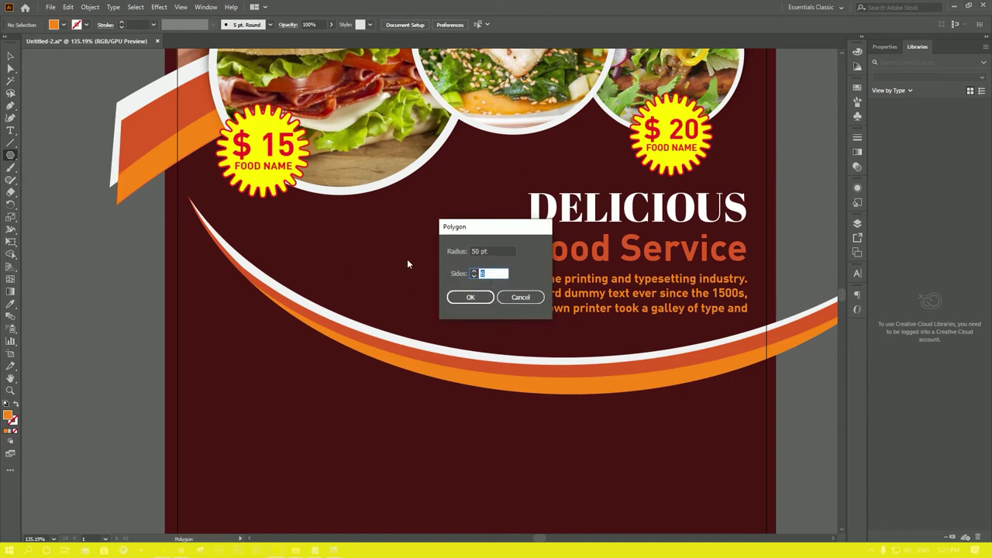
type("12")
key("Return")
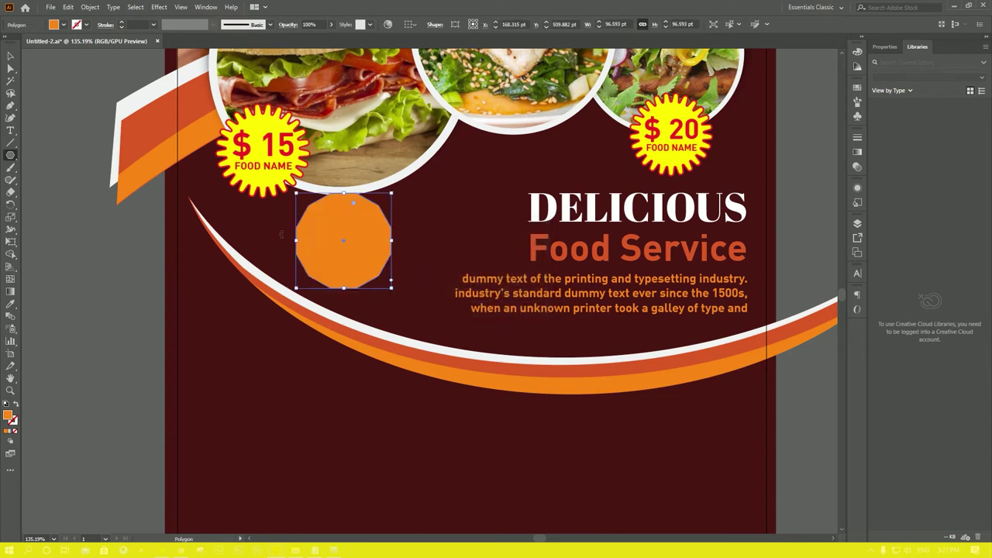
left_click(16, 56)
left_click_drag(345, 271, 298, 333)
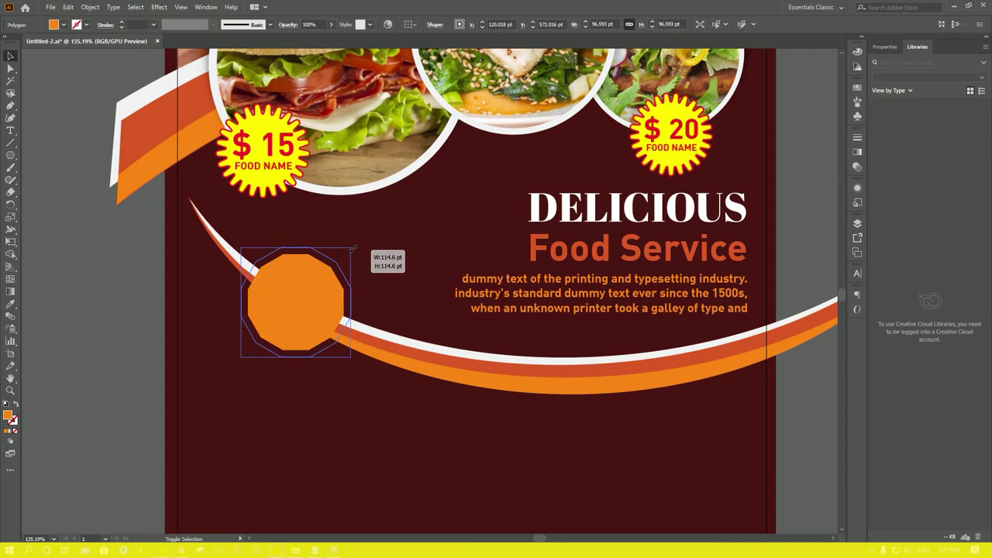
left_click_drag(350, 253, 353, 248)
Zoom in on the polygon and fine-tune its size to about 110 pt.
key("z")
left_click(296, 246)
key("v")
left_click(328, 325)
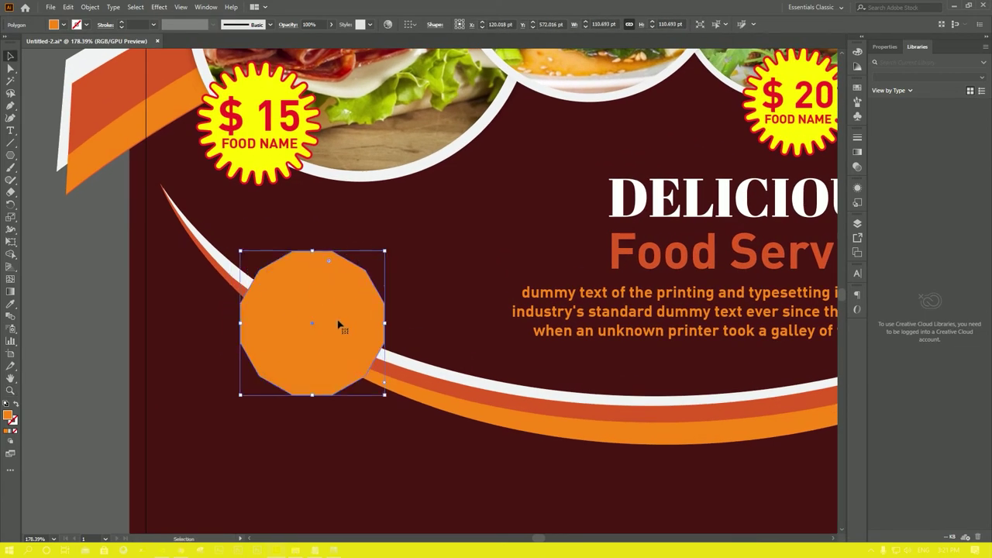
key("a")
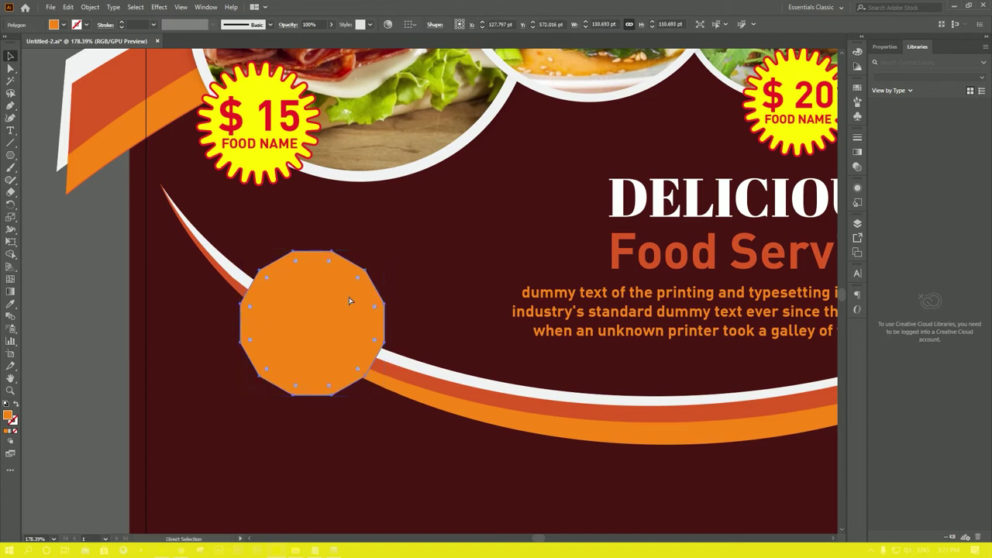
left_click(423, 277)
key("v")
left_click(383, 293)
mouse_move(385, 249)
left_mouse_down()
mouse_move(379, 255)
mouse_move(386, 251)
left_mouse_up()
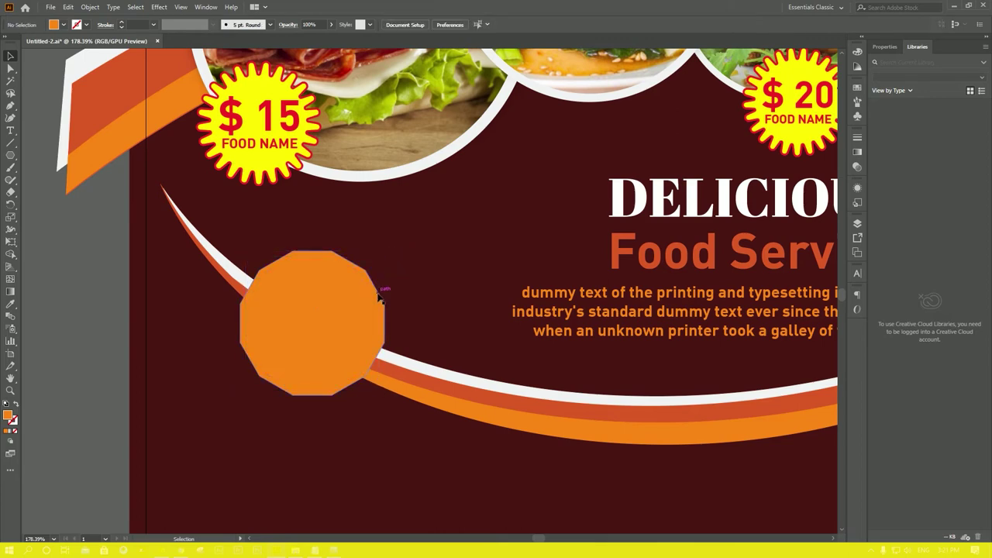
left_click(63, 26)
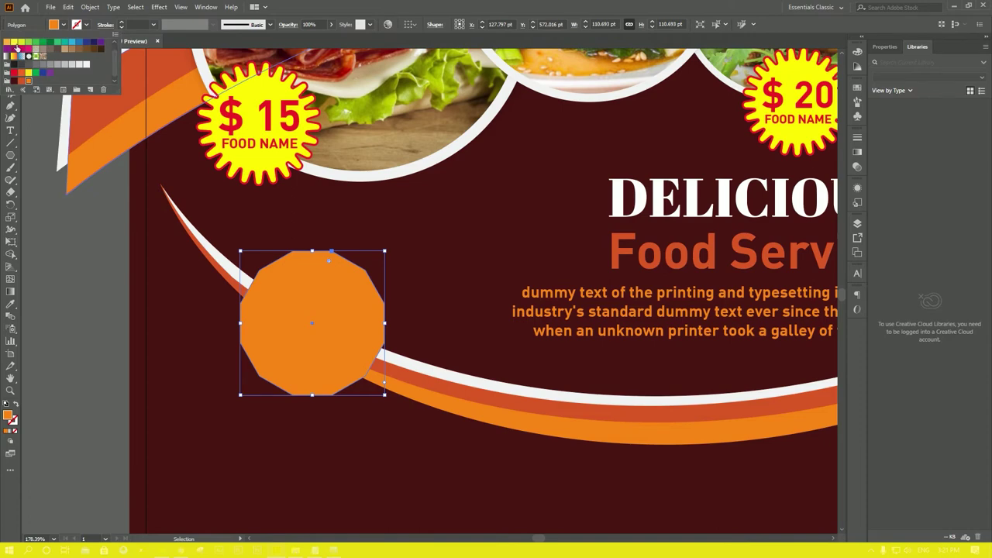
Fill the back polygon white and enlarge the orange polygon on top to about 106 pt.
left_click(86, 65)
key("ctrl+shift+bracketleft")
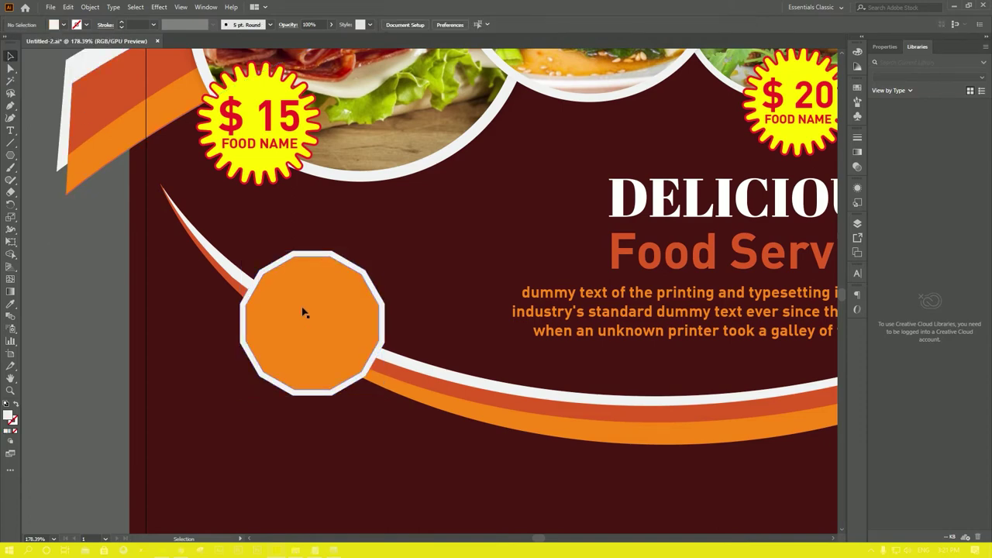
left_click(349, 325)
left_click_drag(379, 257, 383, 253)
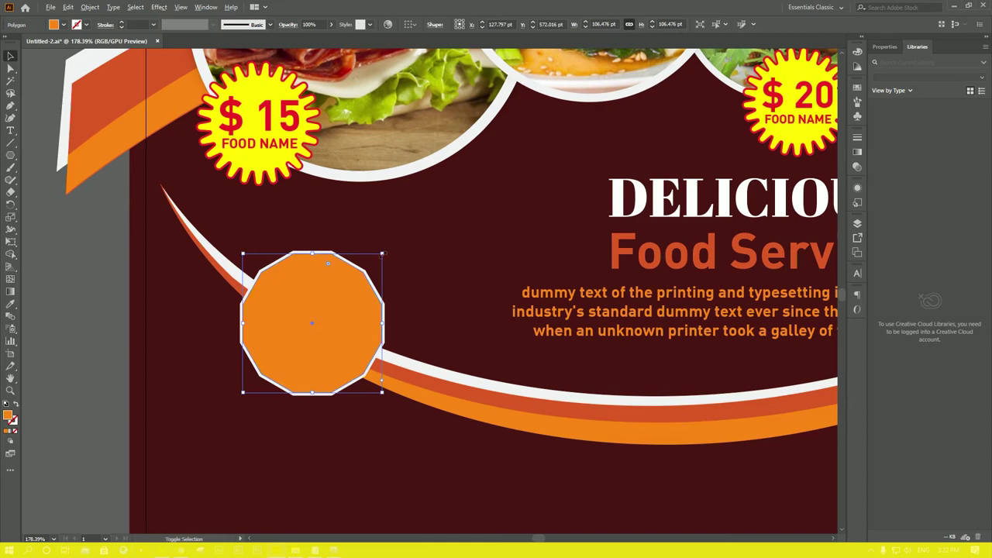
Copy the orange polygon, paste it in front, and shrink the copy to about 98.4 pt.
key("z")
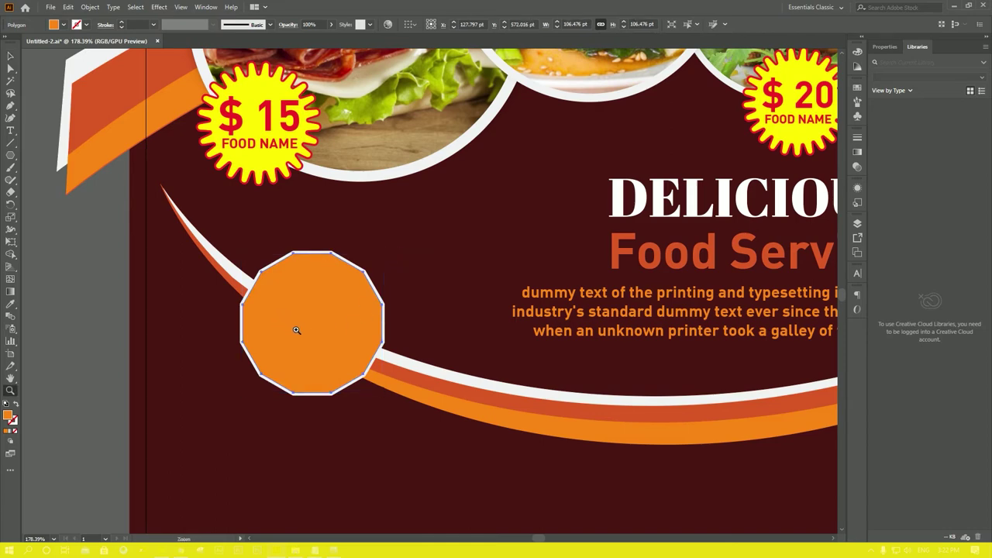
left_click_drag(296, 330, 345, 363)
key("v")
left_click(542, 243)
left_click(380, 276)
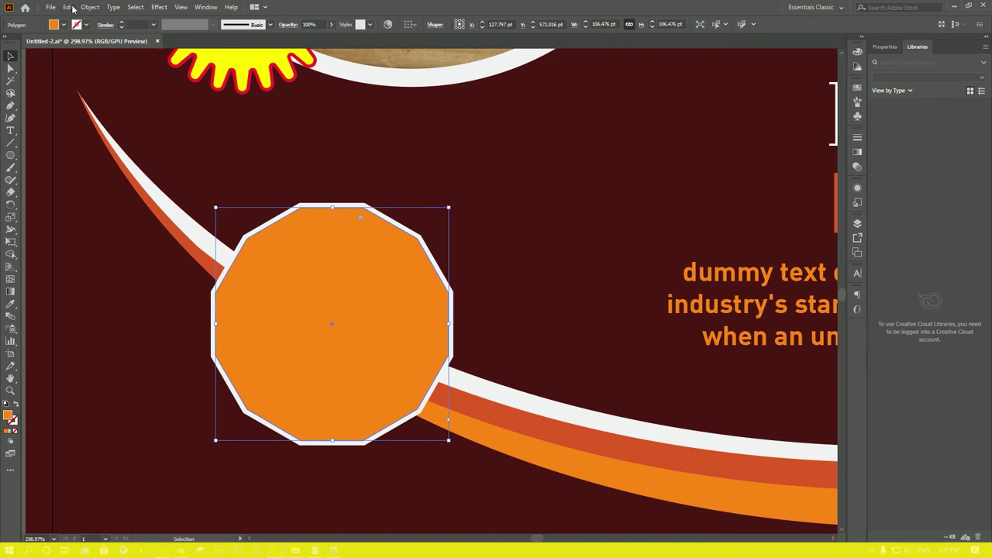
left_click(69, 7)
left_click(85, 56)
left_click(69, 7)
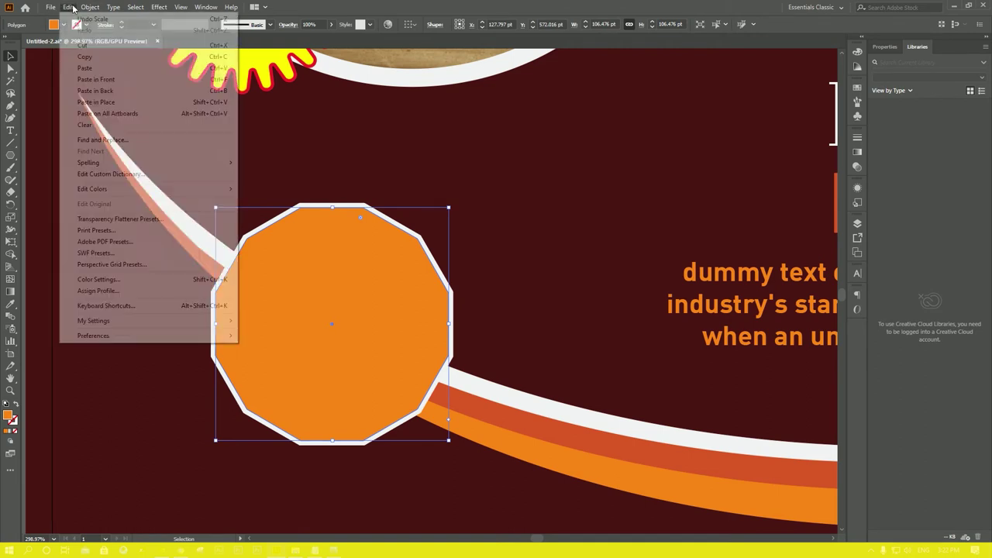
left_click(92, 80)
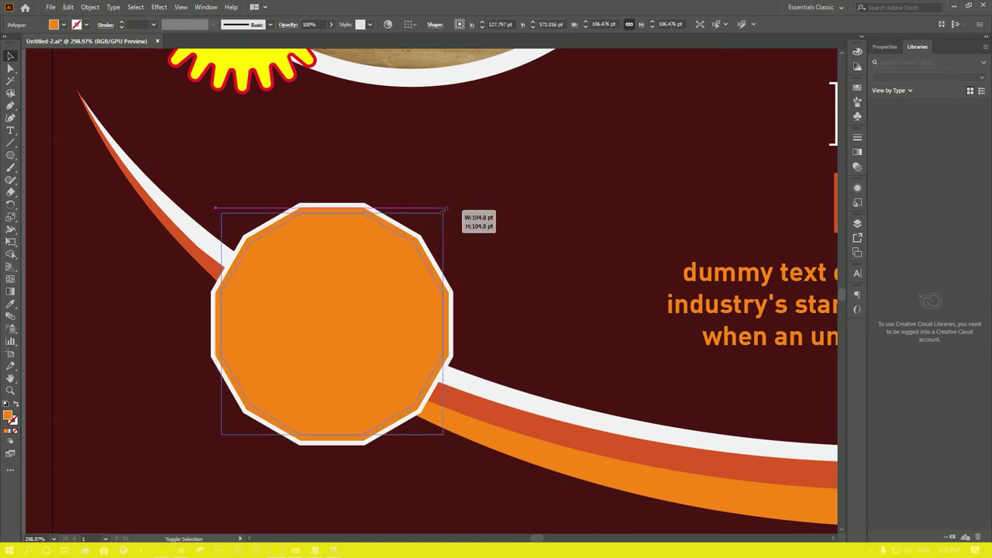
left_click_drag(449, 206, 440, 214)
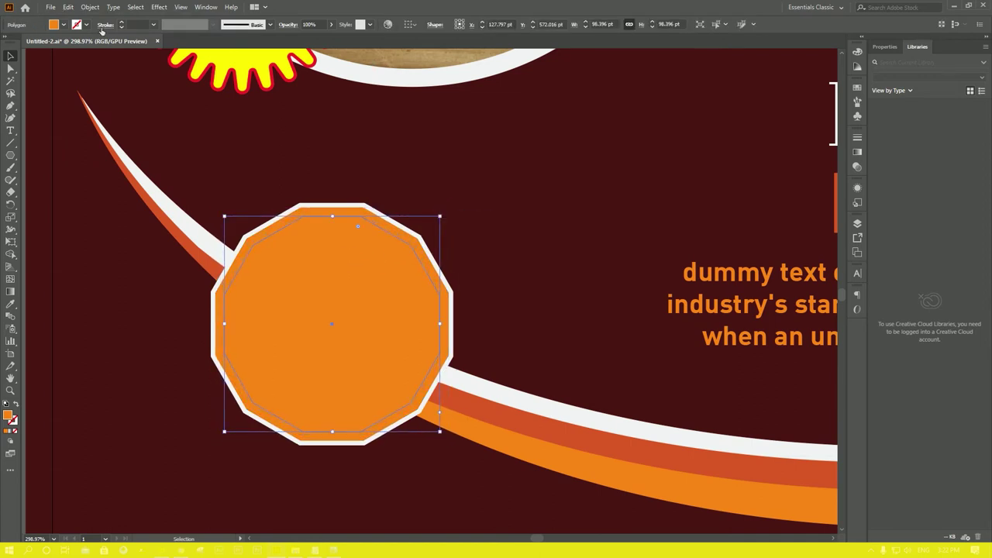
left_click(152, 24)
Give the inner polygon a white 1 pt outline.
left_click(166, 106)
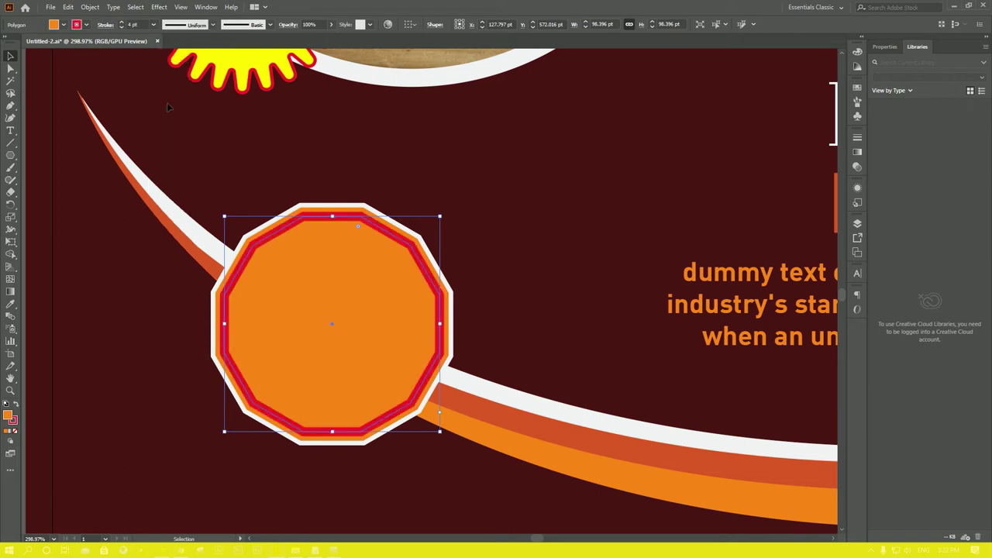
left_click(87, 25)
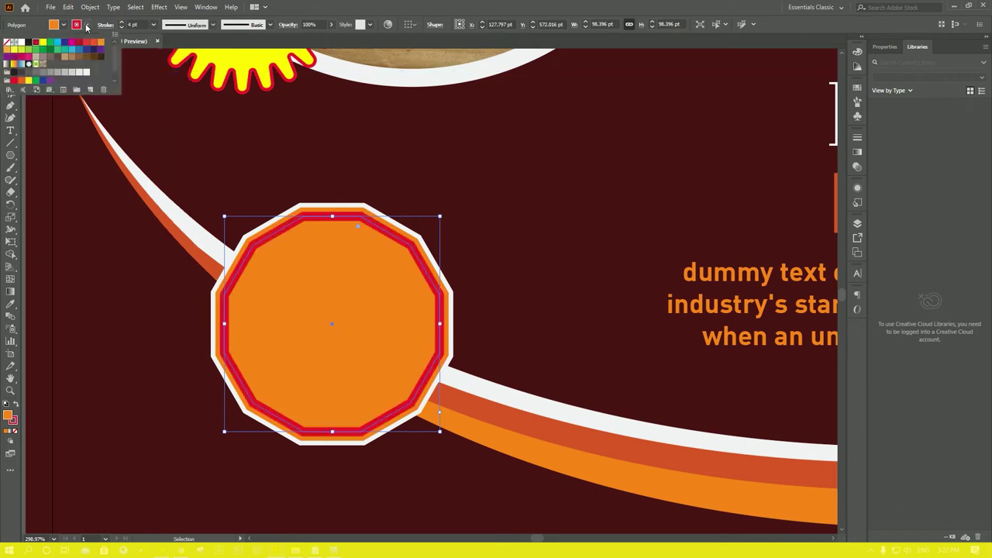
left_click(21, 43)
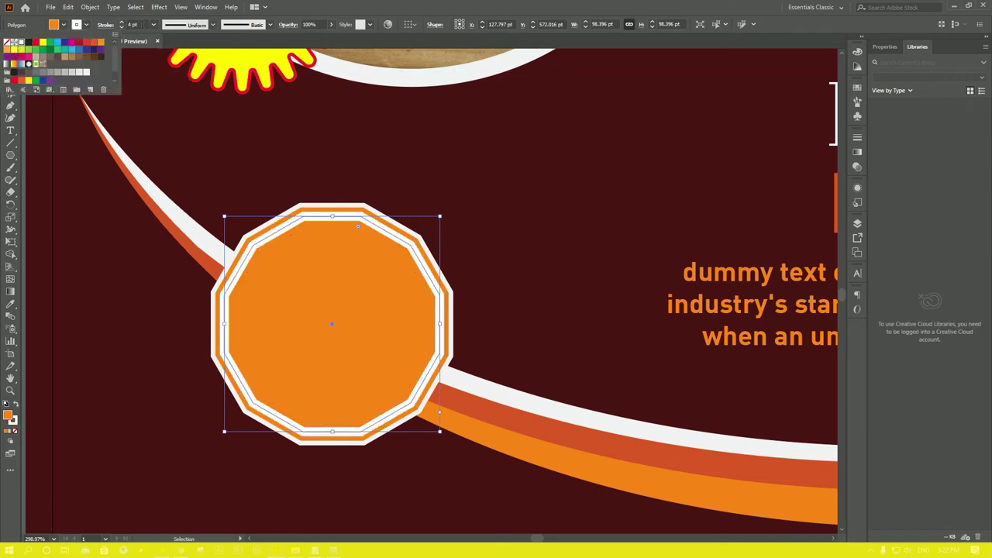
left_click(152, 24)
left_click(163, 74)
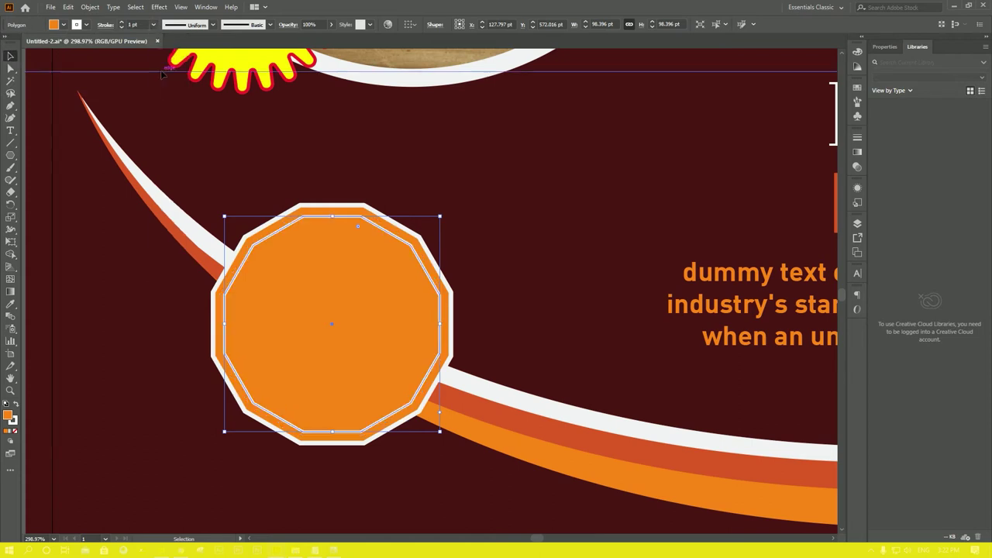
Make the inner outline a dashed line in the Stroke options.
left_click(107, 25)
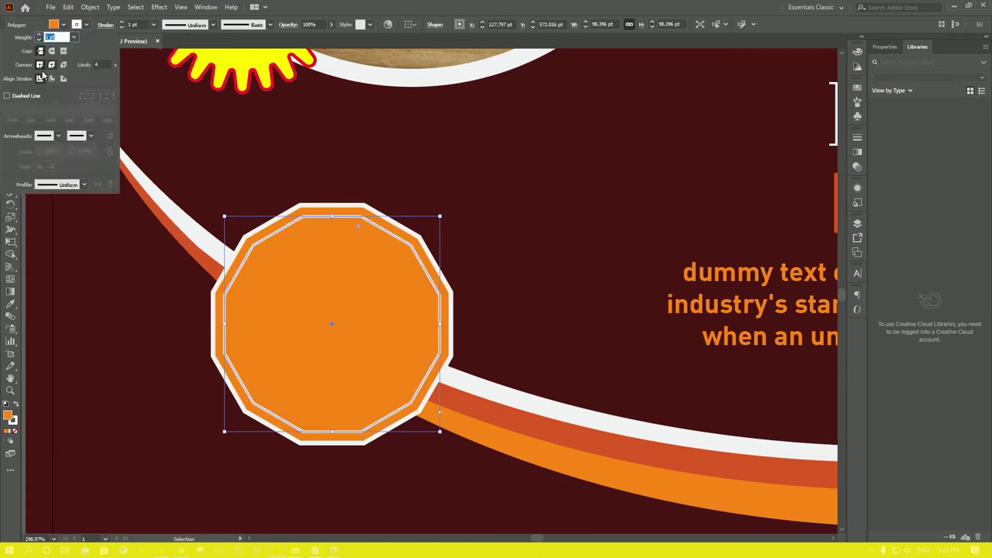
left_click(7, 96)
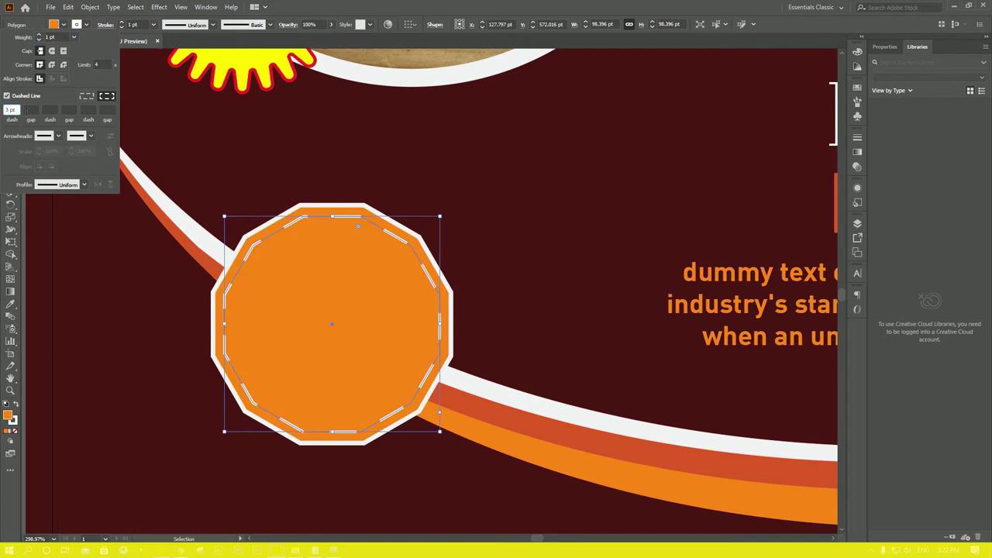
key("Return")
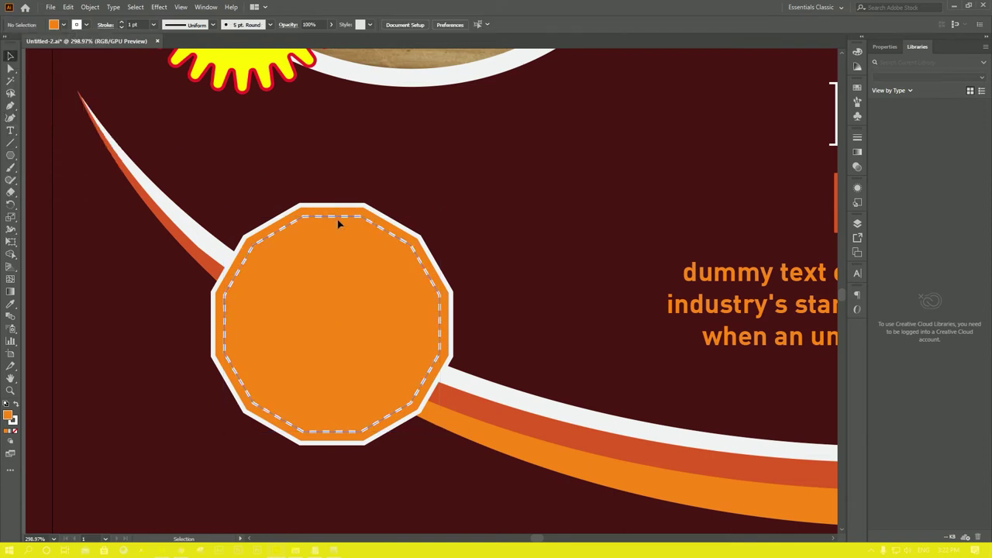
left_click_drag(461, 203, 529, 179)
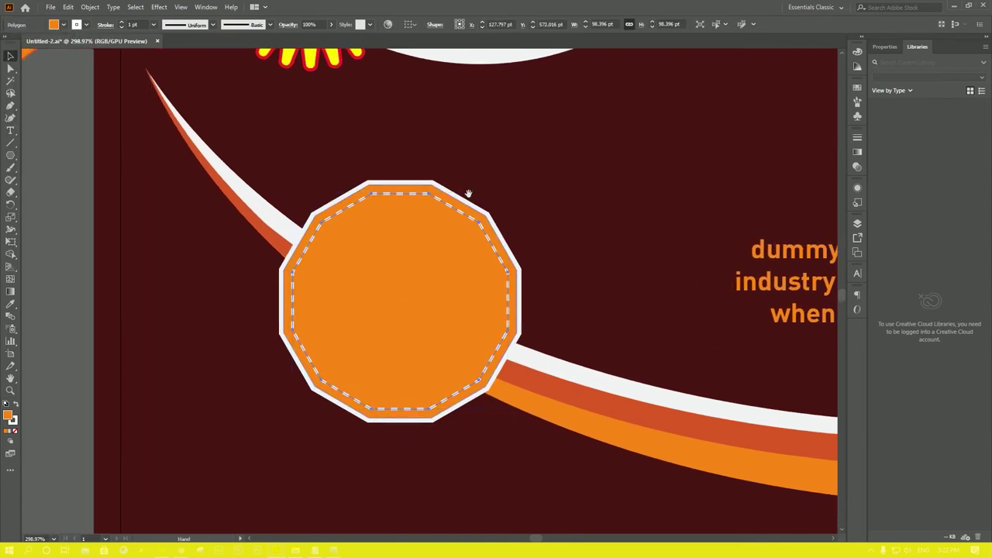
left_click_drag(468, 194, 400, 190)
left_click(658, 215)
left_click_drag(718, 219, 620, 263)
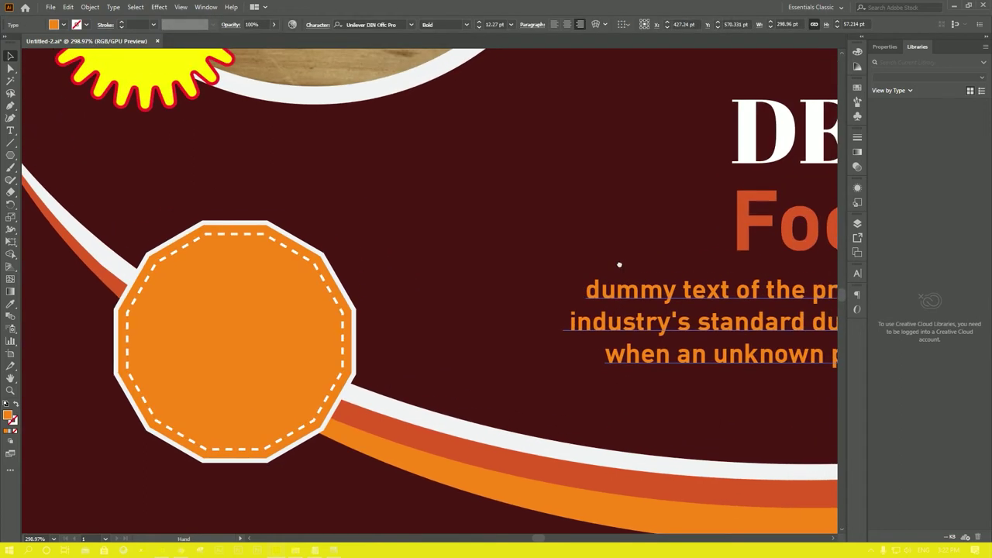
Duplicate the Food Service heading and retype the copy as '30%'.
left_click(782, 243)
left_click_drag(783, 242, 306, 196)
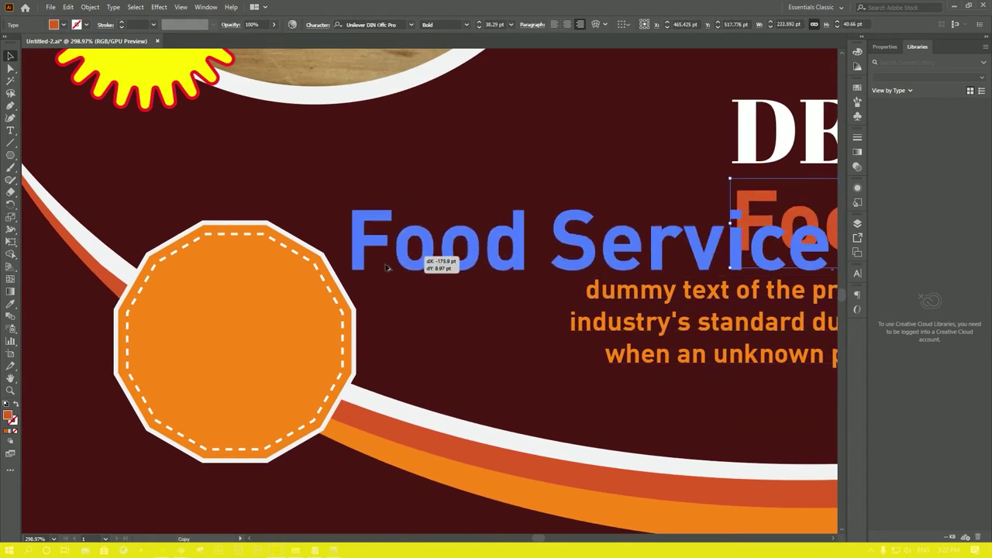
double_click(426, 174)
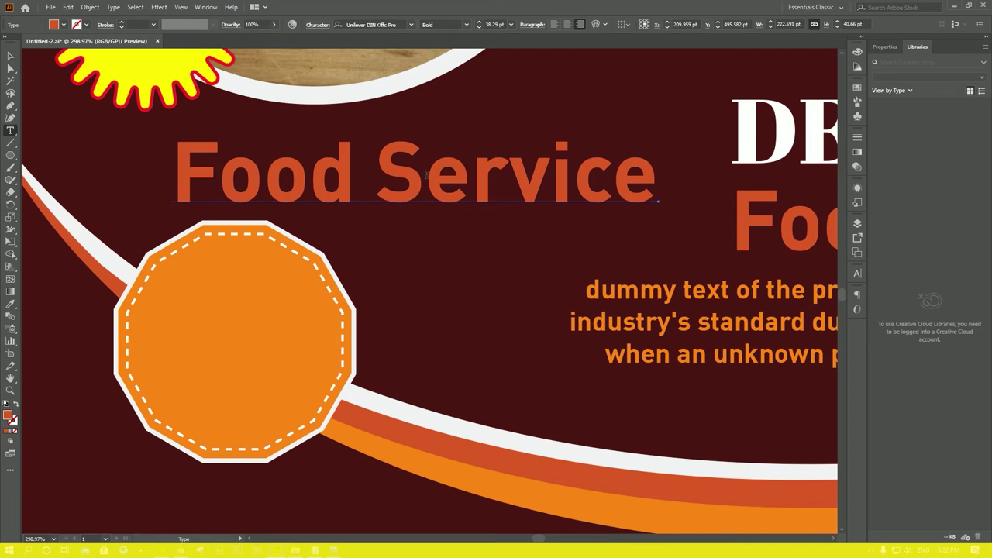
key("ctrl+a")
key("BackSpace")
type("3")
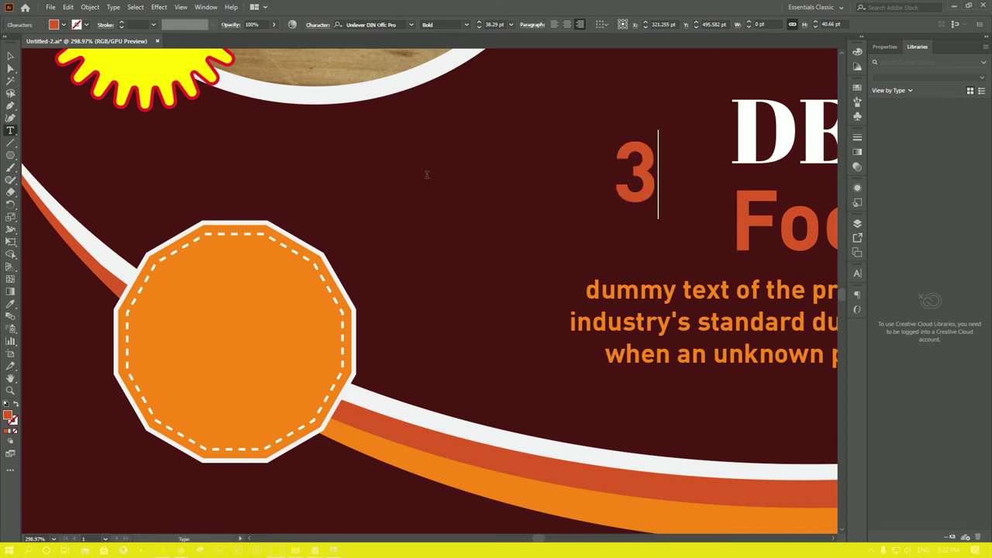
type("0")
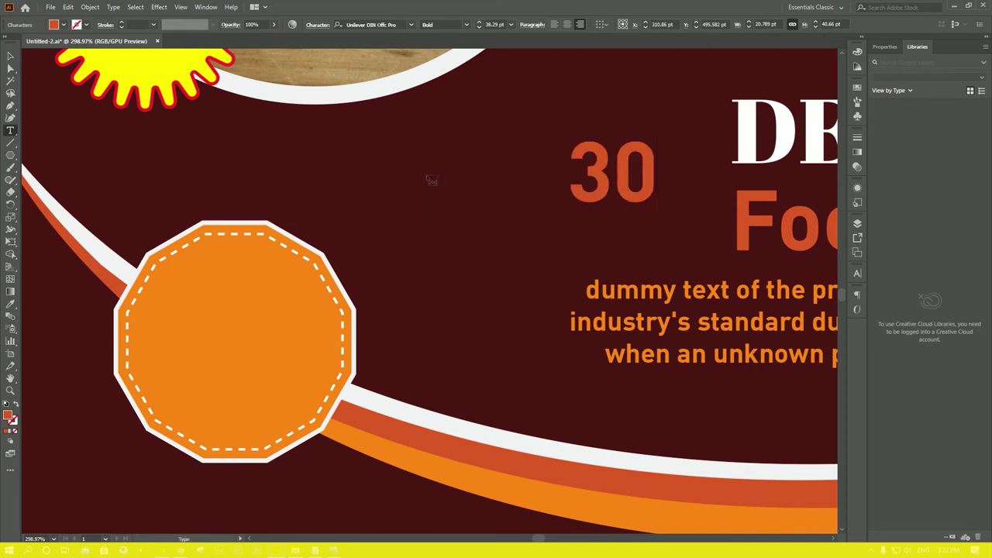
type("%")
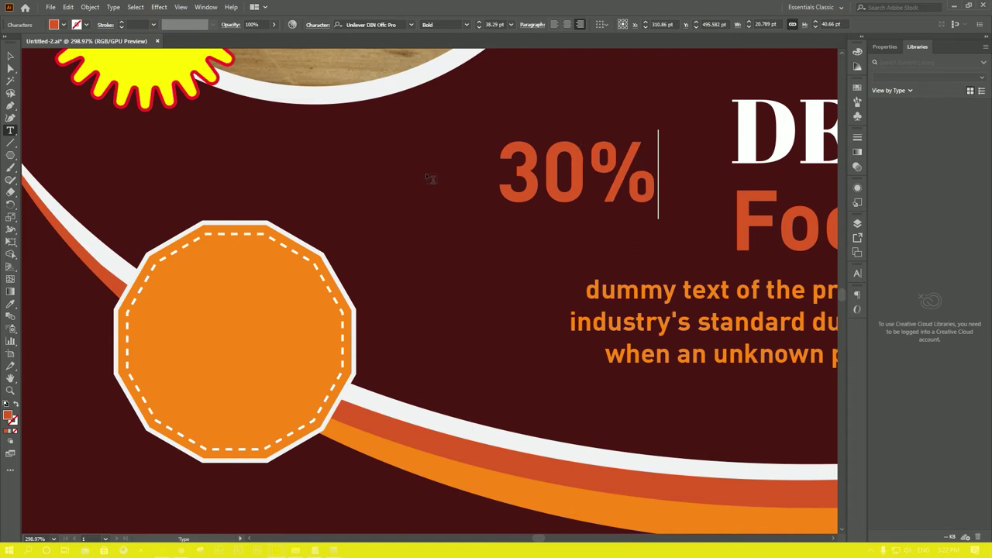
Place the 30% text on the orange badge, fill it white and bring it to front.
left_click(10, 56)
left_click_drag(571, 190, 224, 356)
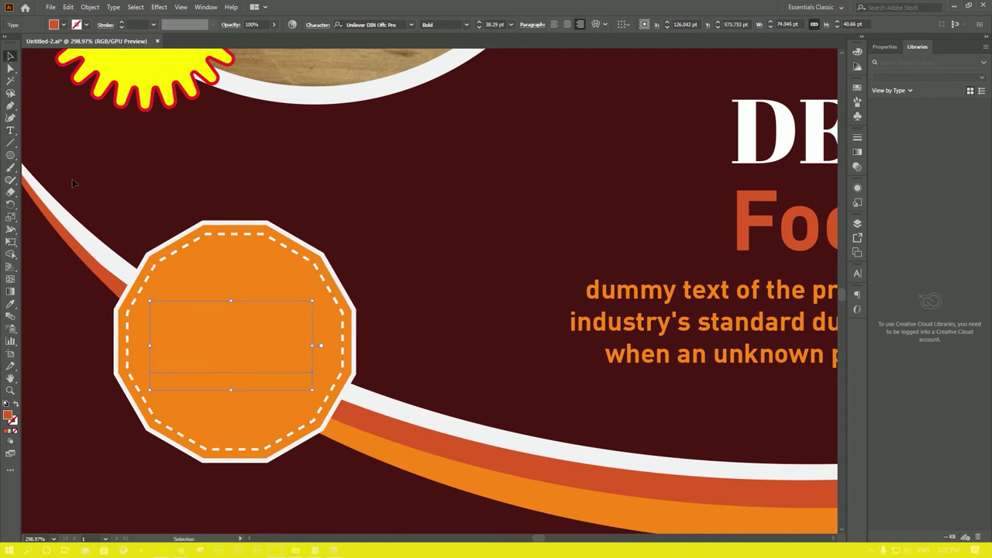
left_click(64, 26)
left_click(87, 66)
left_click(208, 328)
right_click(221, 363)
mouse_move(249, 305)
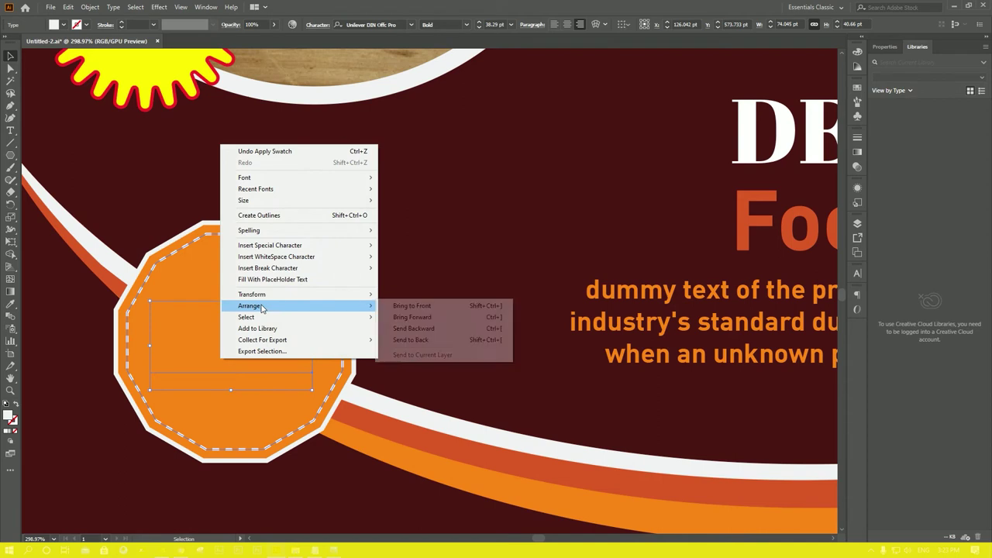
left_click(397, 307)
left_click(338, 318)
left_click(273, 348)
left_click_drag(320, 302, 400, 262)
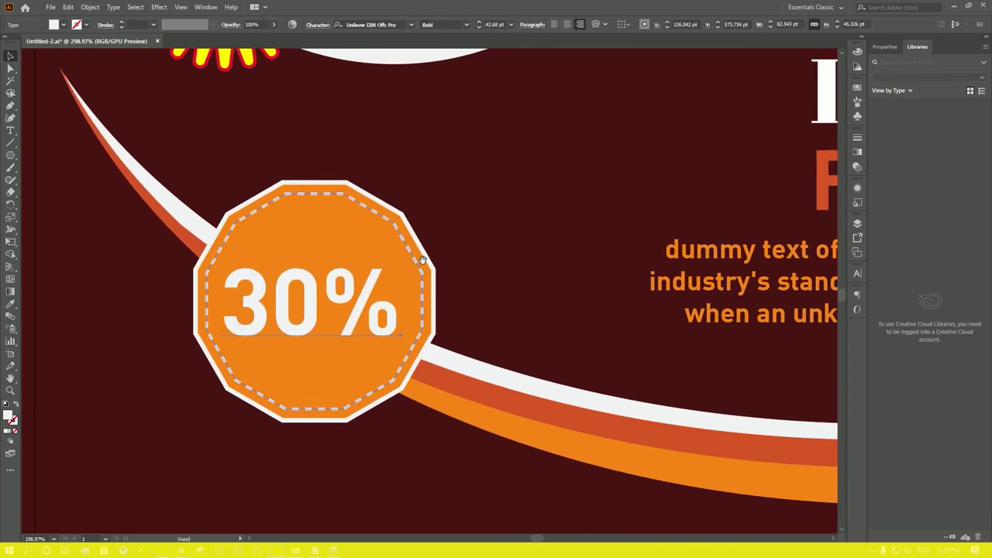
left_click_drag(376, 317, 381, 313)
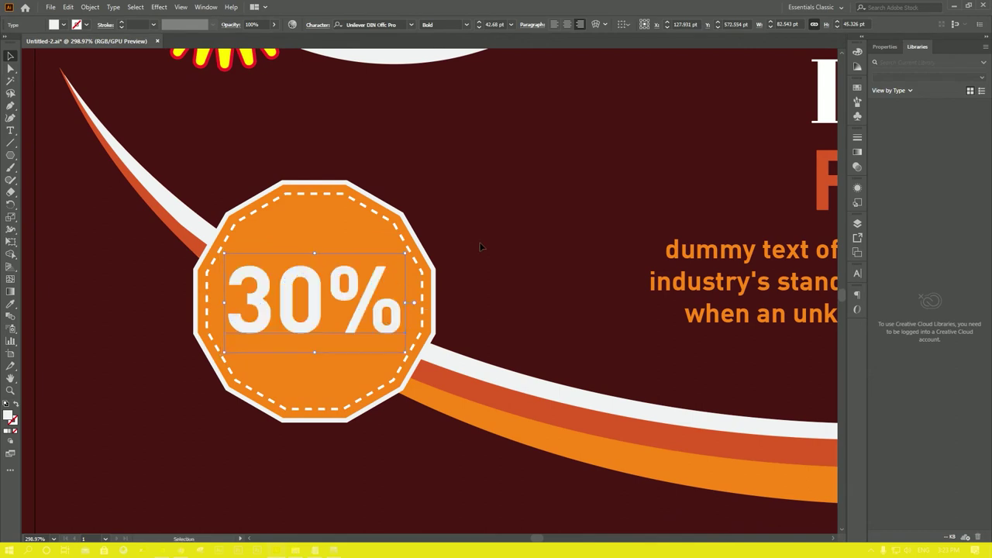
Duplicate 30% just below it and retype the copy as 'Offer'.
left_click_drag(358, 302, 347, 390)
key("t")
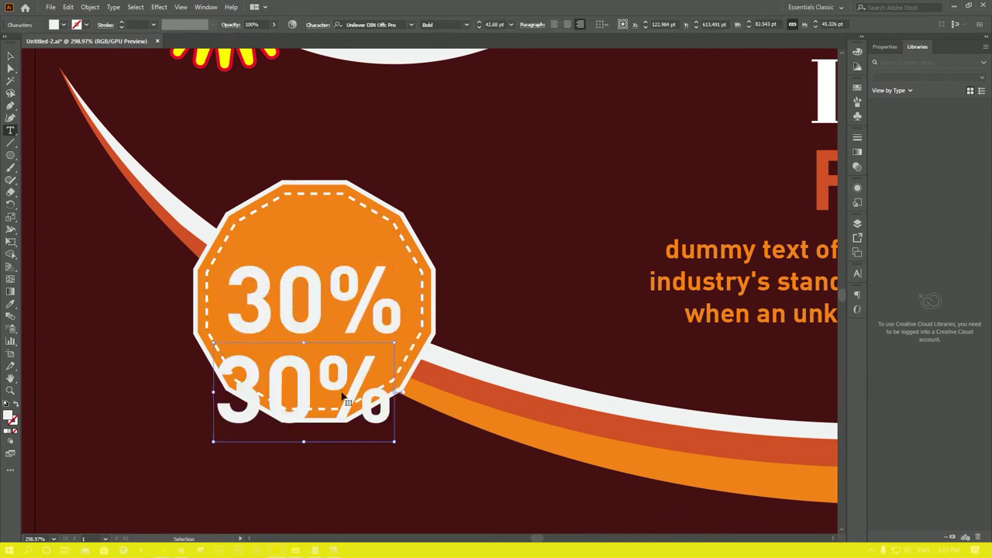
double_click(347, 390)
key("BackSpace")
type("O")
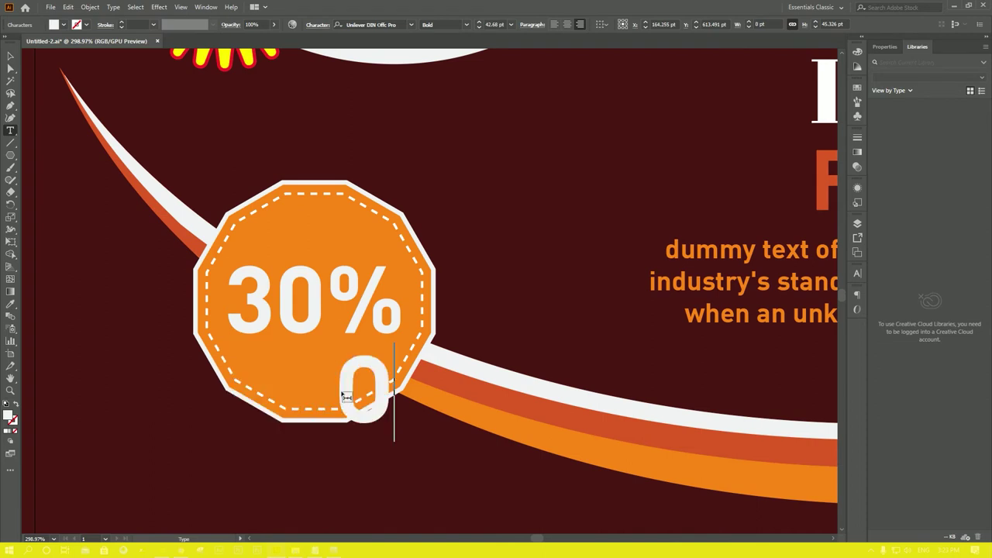
type("FF")
key("Escape")
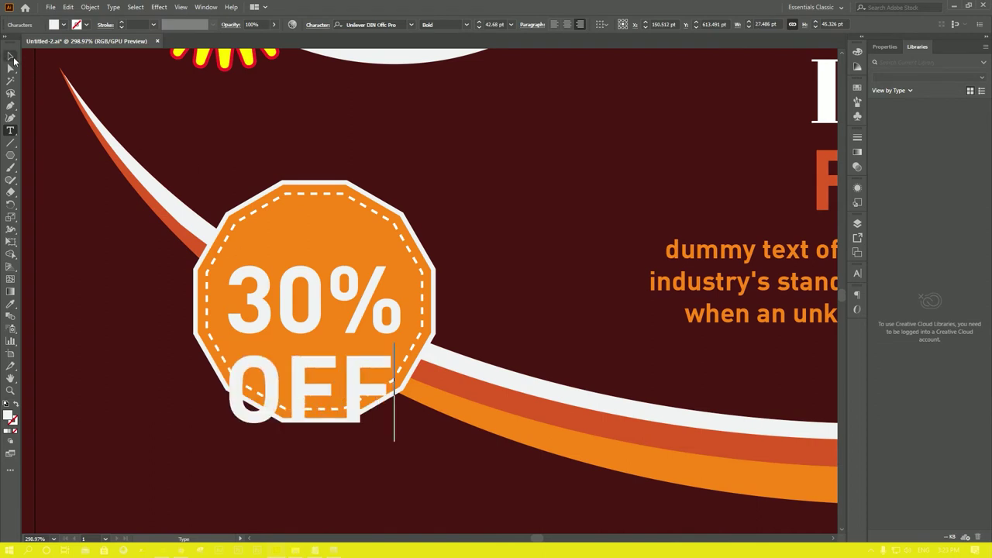
double_click(345, 369)
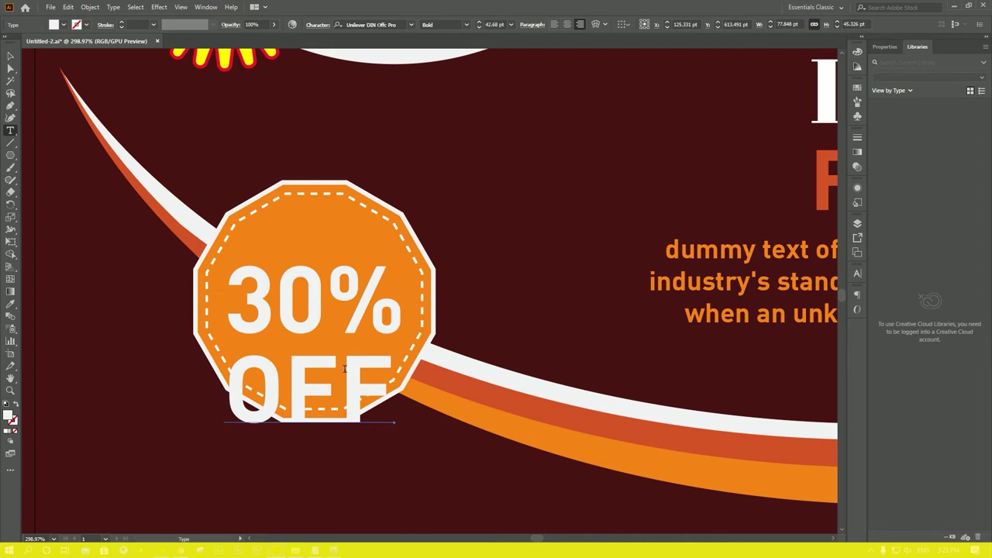
type("er")
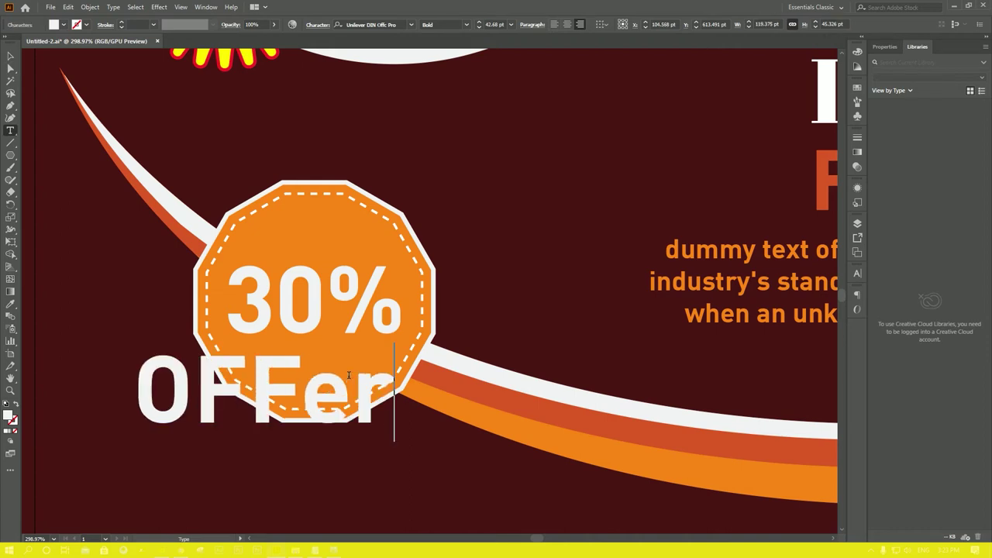
key("BackSpace")
key("BackSpace")
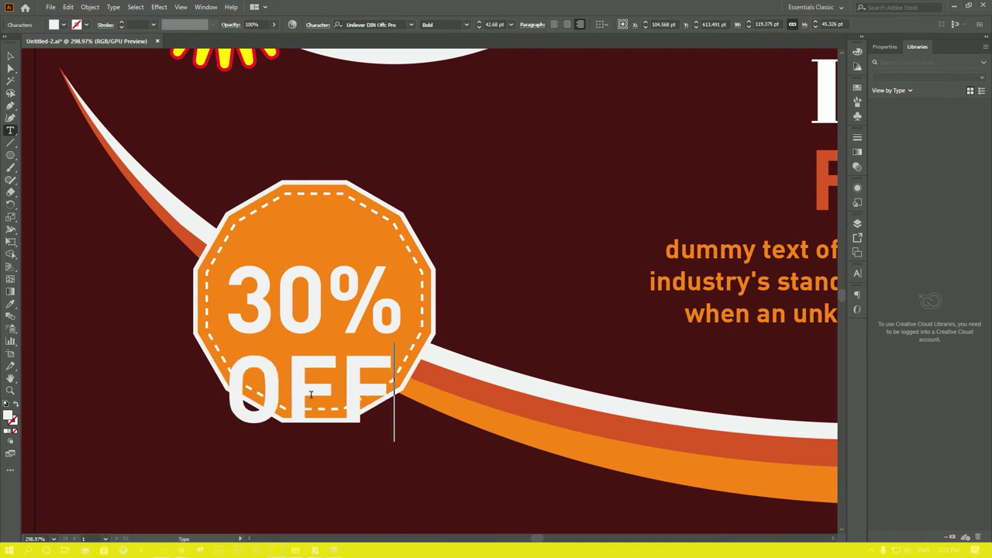
key("BackSpace")
key("BackSpace")
type("o")
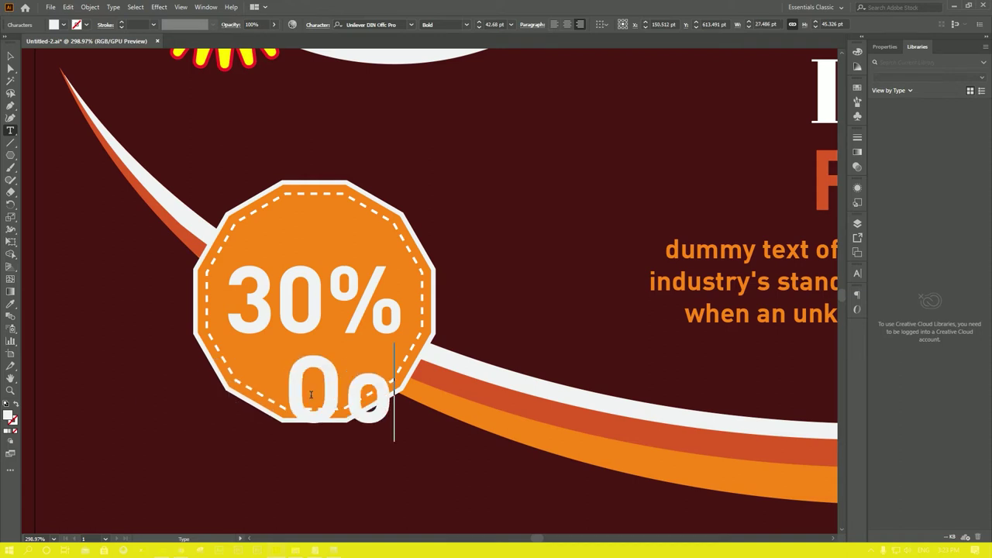
key("BackSpace")
type("ff")
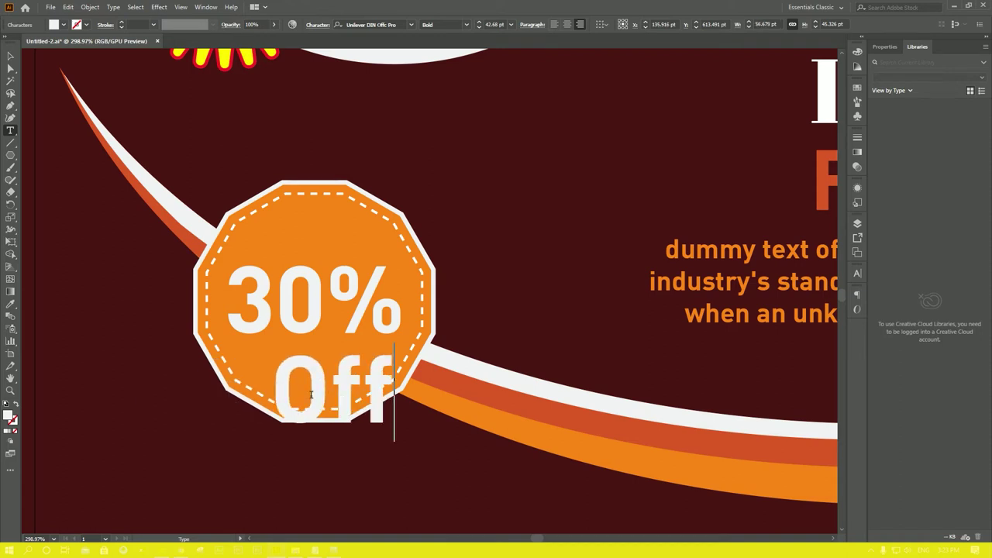
type("er")
Shrink Offer under 30%, colour it bright yellow, and copy it above the 30%.
left_click(11, 55)
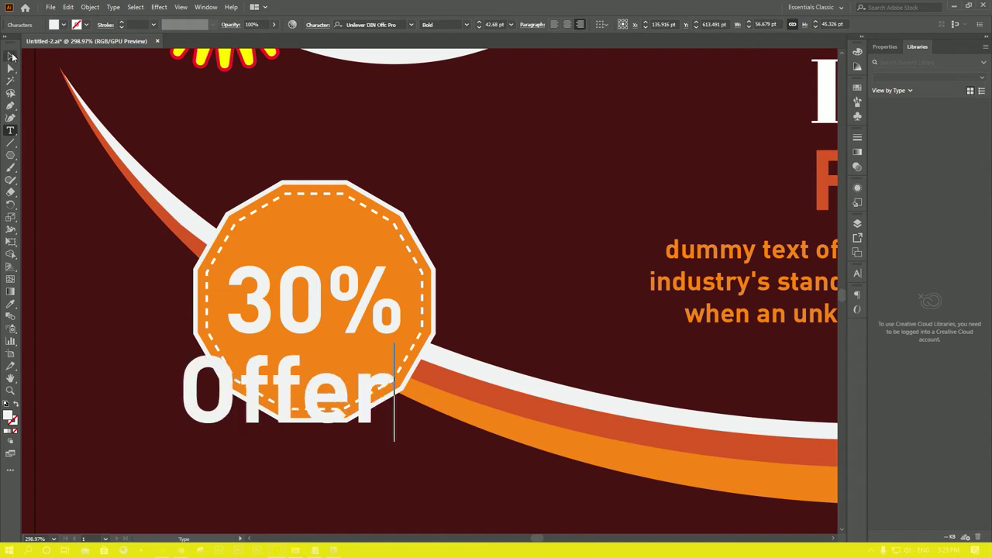
mouse_move(394, 344)
left_mouse_down()
mouse_move(370, 309)
mouse_move(330, 372)
left_mouse_up()
mouse_move(309, 408)
left_mouse_down()
mouse_move(368, 359)
mouse_move(358, 369)
left_mouse_up()
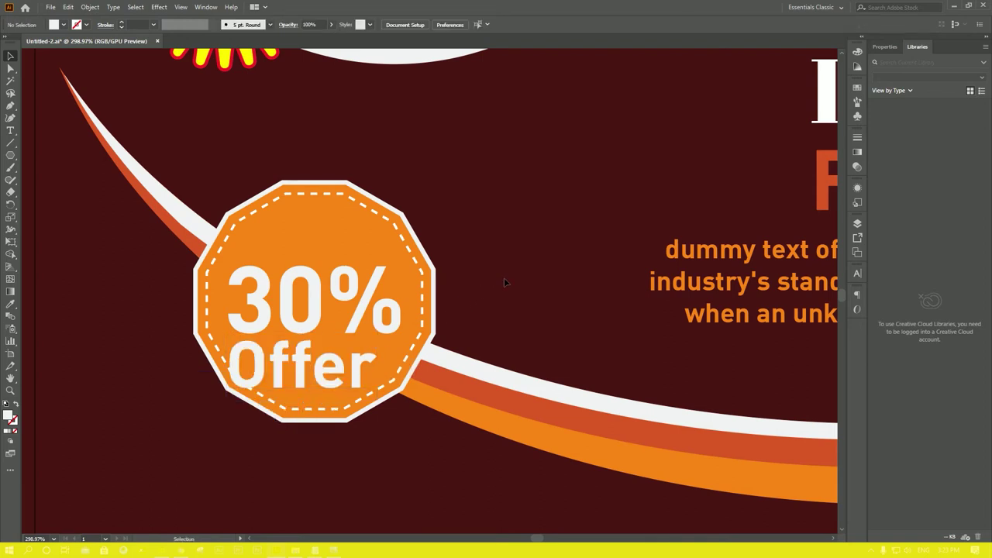
left_click(63, 24)
left_click(23, 43)
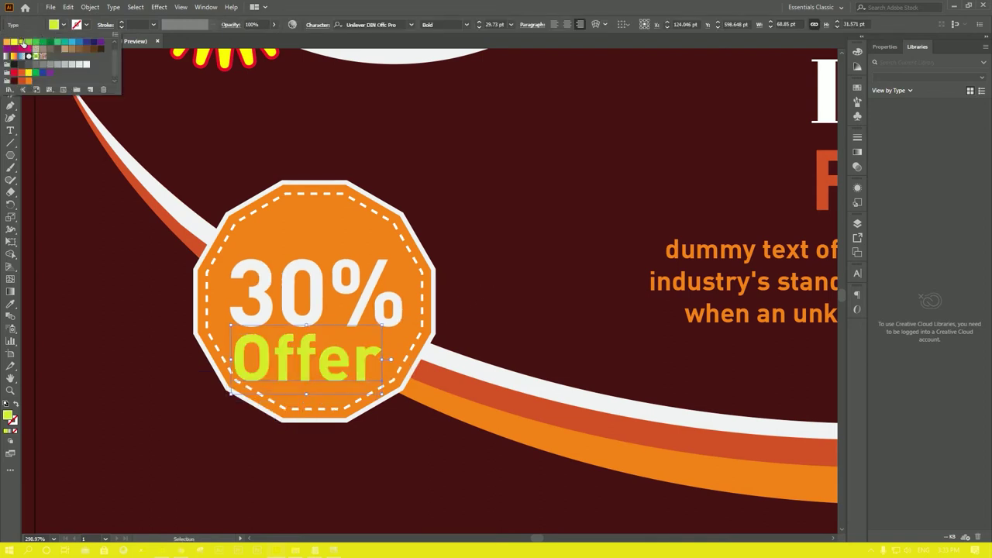
left_click(16, 42)
left_click(465, 183)
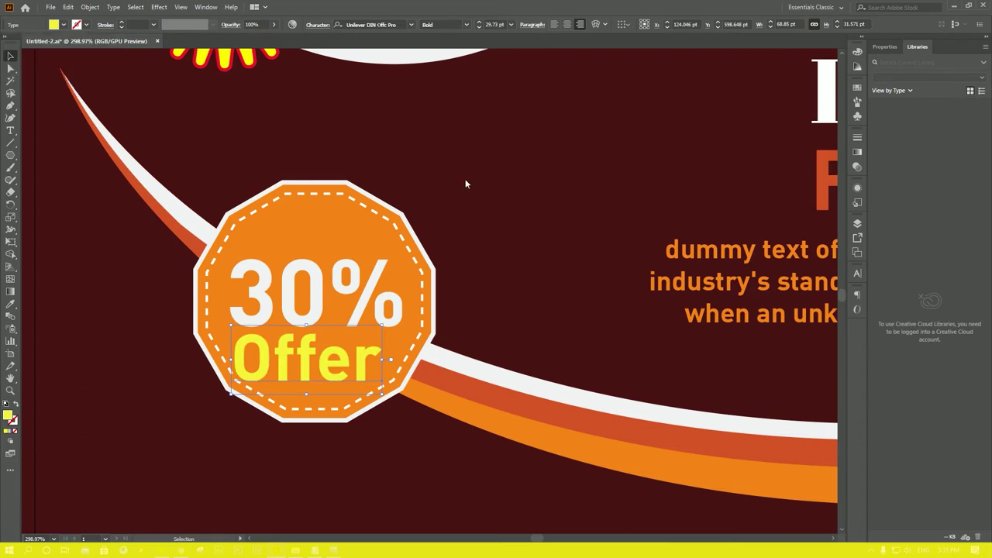
left_click_drag(330, 368, 340, 239)
Retype the top Offer copy as 'Special Price'.
key("t")
left_click(339, 233)
key("ctrl+a")
key("BackSpace")
type("Spec")
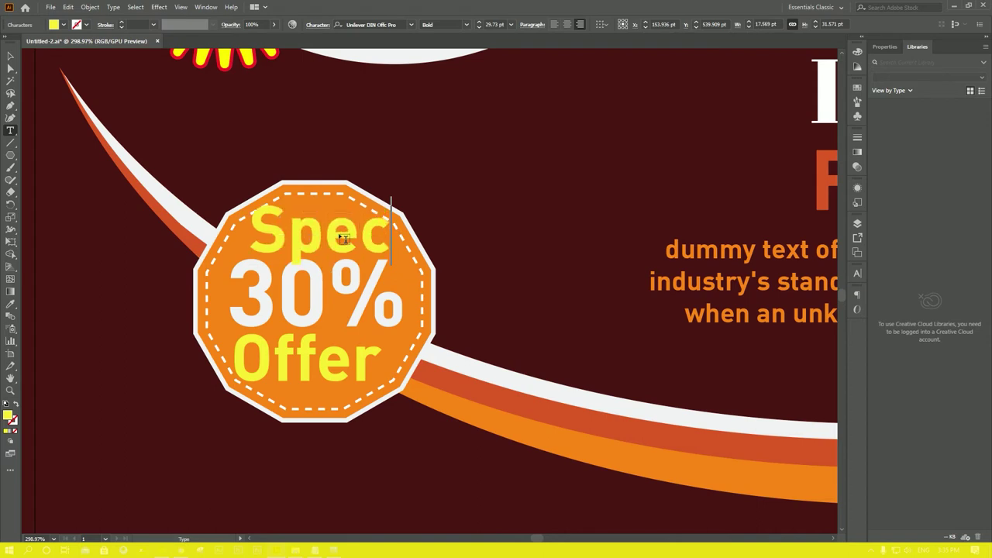
type("ial")
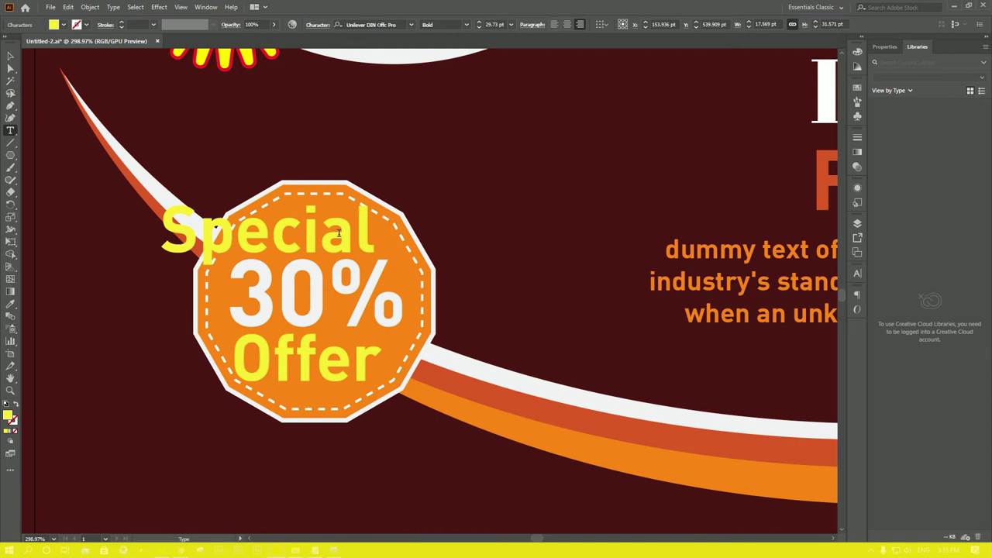
type(" O")
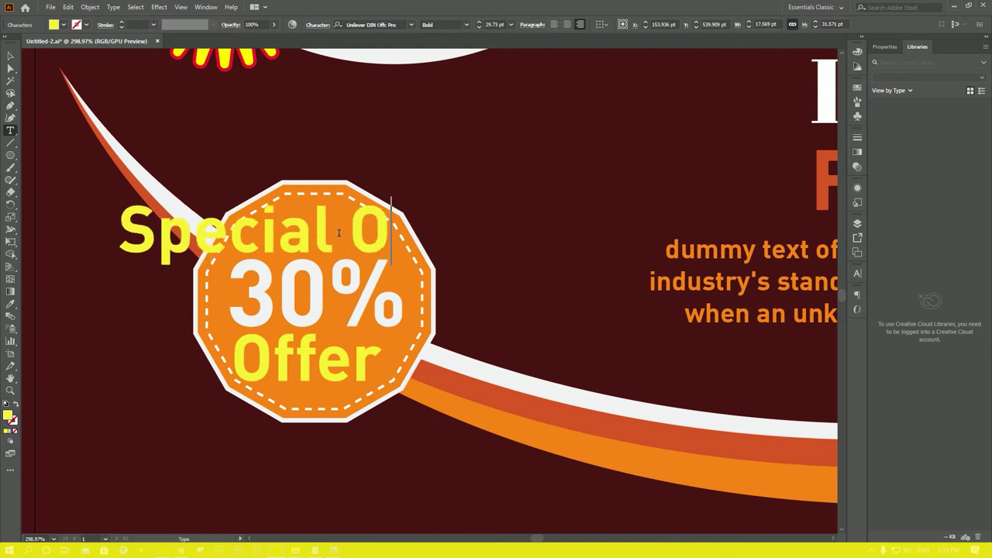
key("BackSpace")
type("Pric")
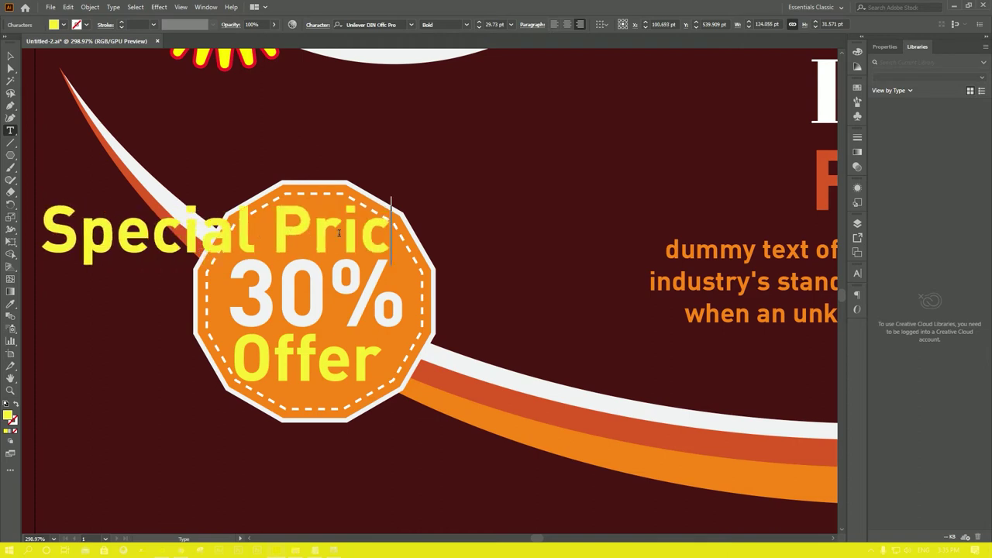
type("e")
Scale Special Price, 30% and Offer together to fit the badge, then zoom out.
left_click(9, 58)
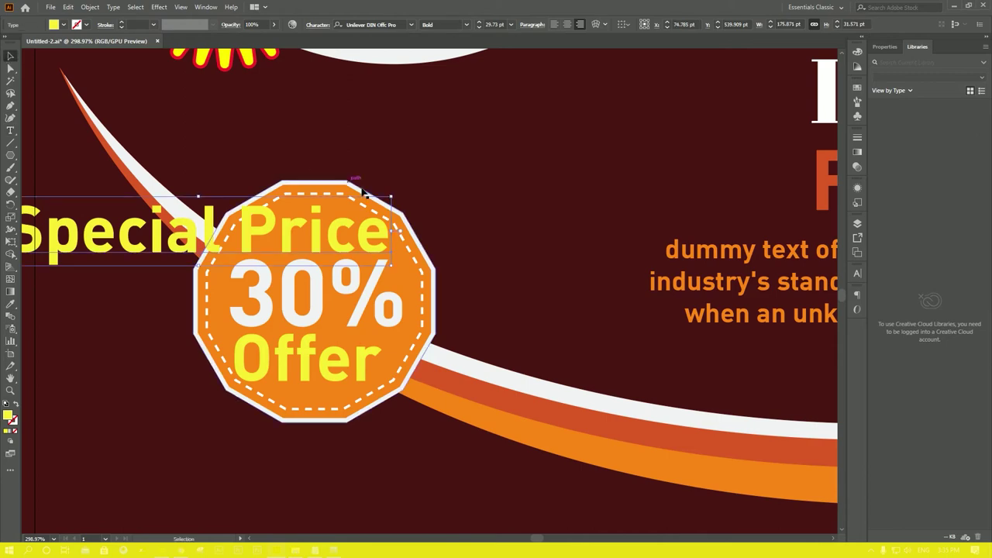
mouse_move(391, 225)
left_mouse_down()
mouse_move(511, 225)
mouse_move(293, 245)
mouse_move(389, 233)
left_mouse_up()
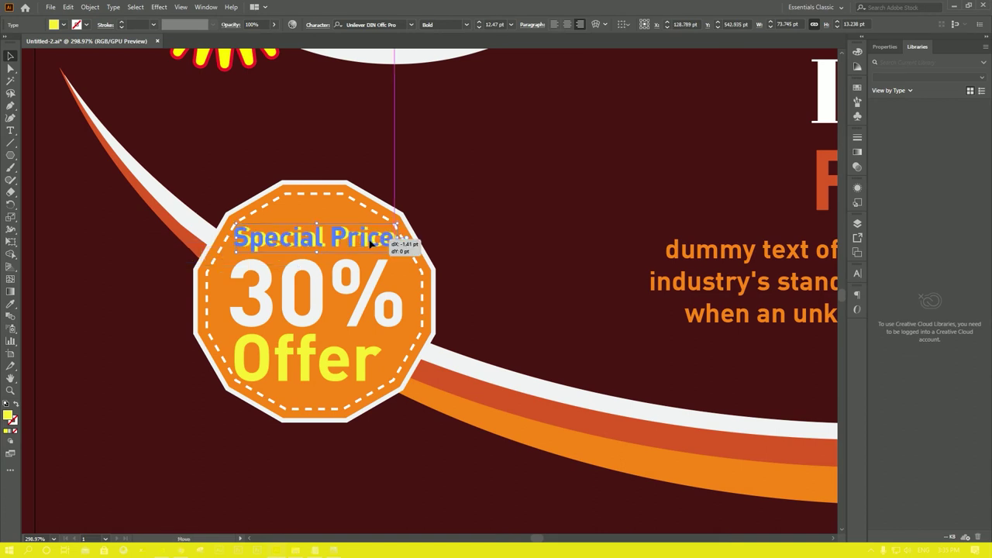
left_click(346, 295, "shift")
left_click(351, 374, "shift")
left_click_drag(406, 226, 399, 230)
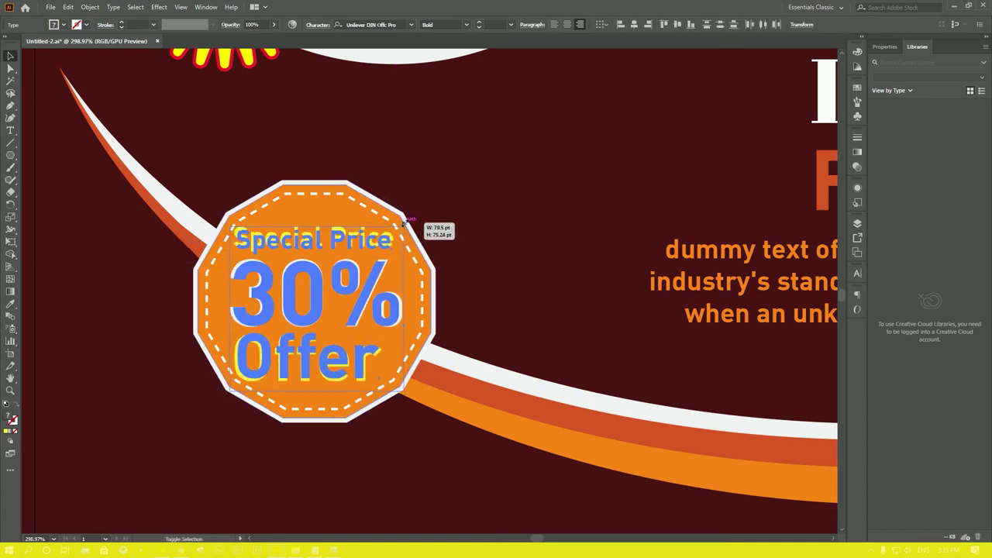
left_click(363, 296)
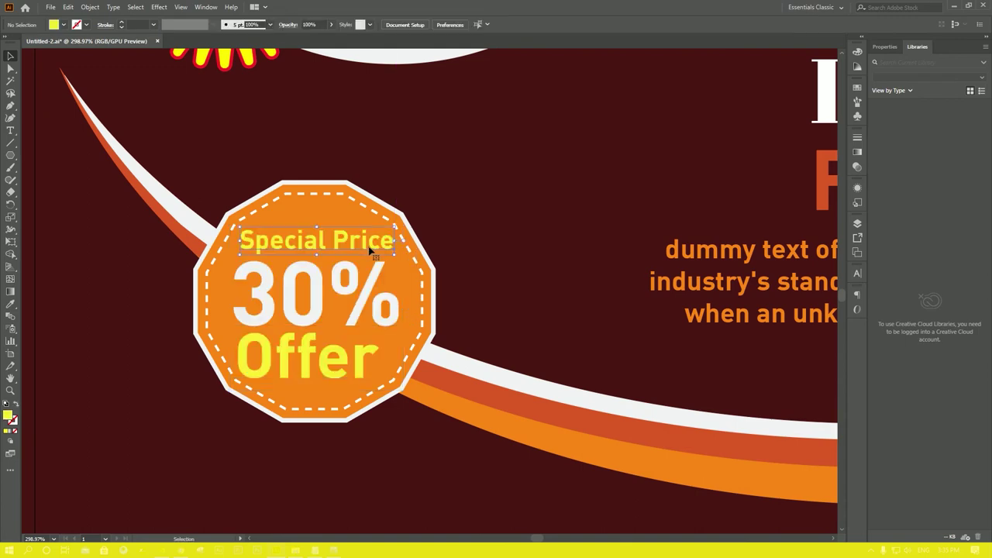
key("z")
mouse_move(497, 358)
left_mouse_down()
mouse_move(398, 338)
mouse_move(389, 376)
mouse_move(389, 346)
mouse_move(418, 300)
left_mouse_up()
key("v")
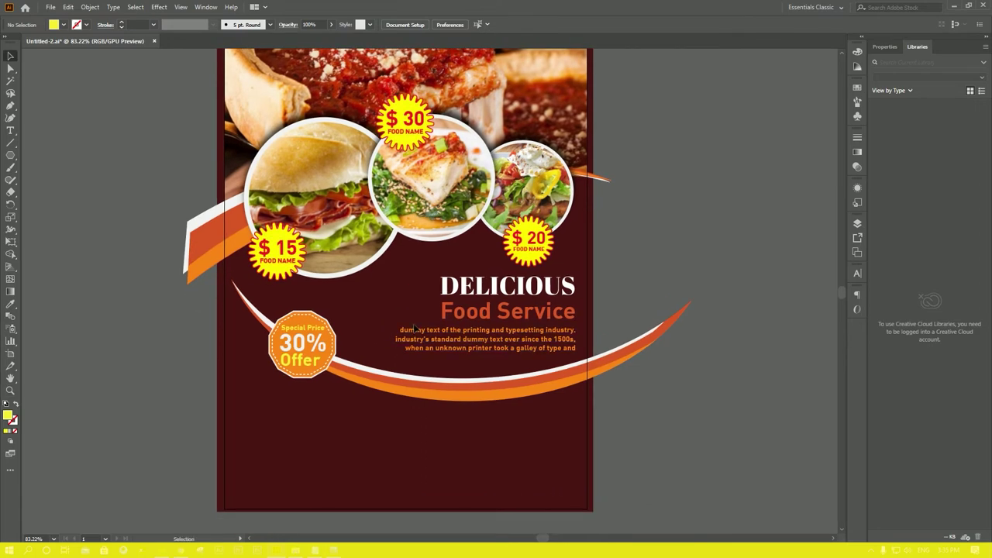
Group the orange swoosh parts together.
left_click(630, 367)
left_click(632, 282)
left_click(632, 350)
left_click(612, 353)
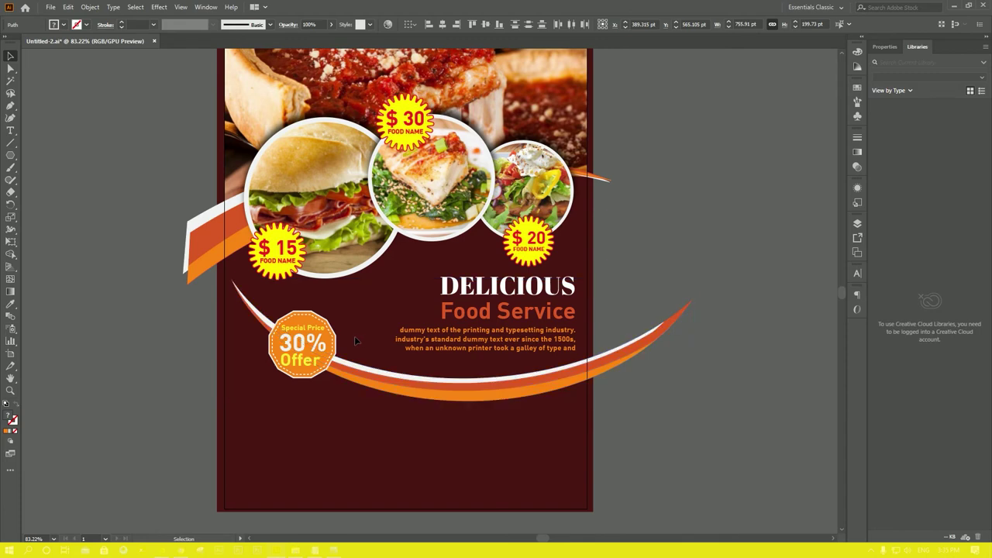
right_click(620, 363)
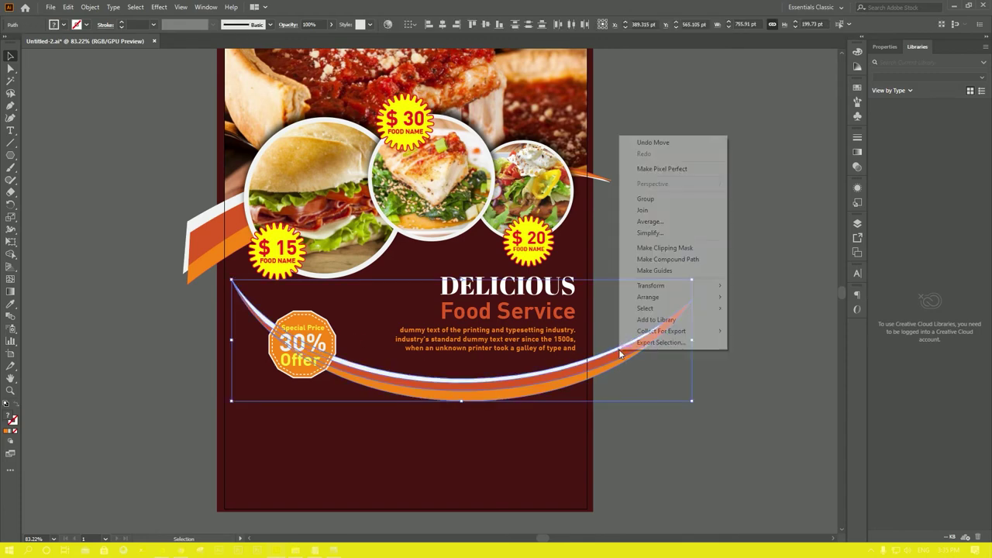
left_click(663, 199)
left_click(348, 334)
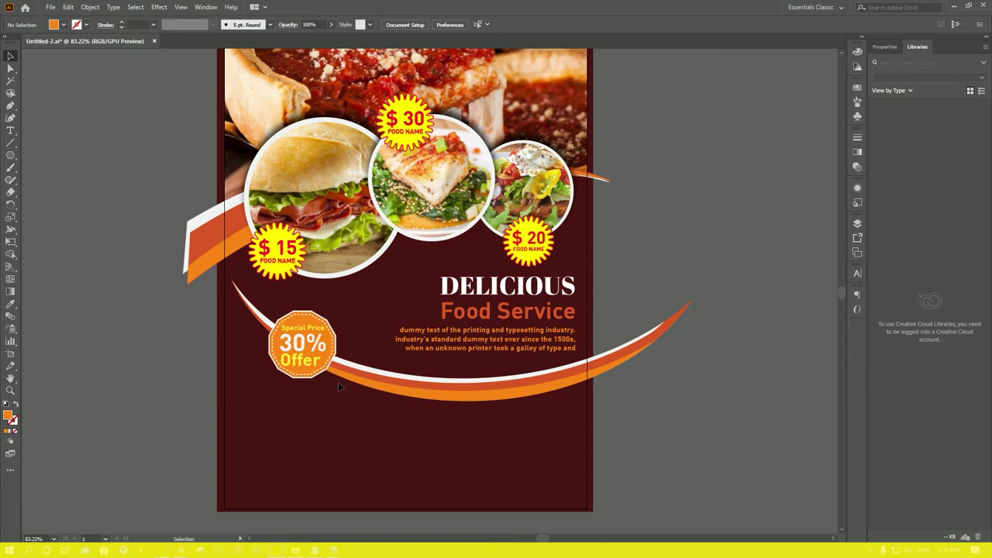
Group the swoosh with the 30% offer badge.
left_click(250, 304)
left_click(305, 343)
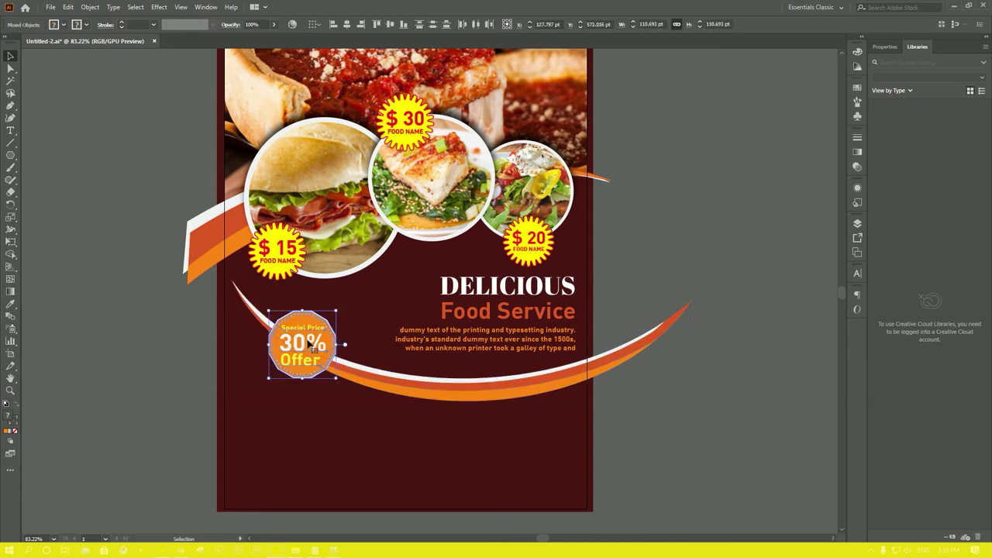
right_click(308, 341)
left_click(334, 418)
left_click(335, 361)
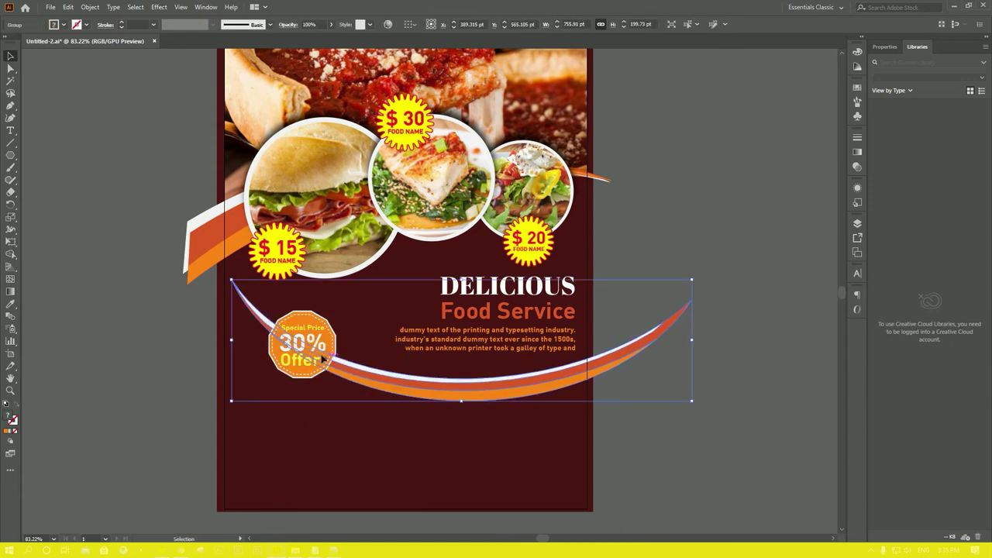
left_click(336, 354, "shift")
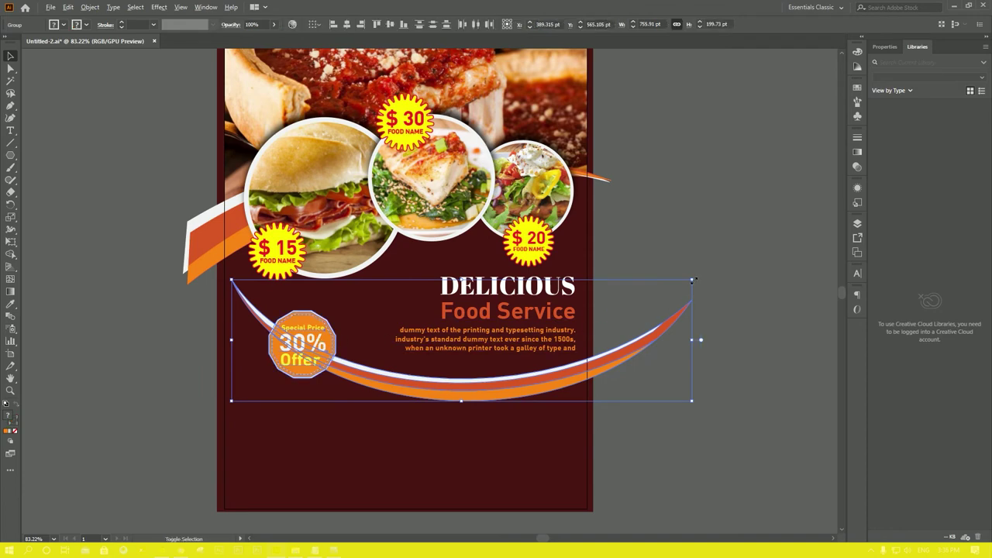
Enlarge the swoosh-and-badge group to about 900 pt wide, past the page's right edge.
left_click_drag(693, 281, 699, 277)
left_click_drag(597, 365, 612, 361)
left_click_drag(711, 399, 749, 406)
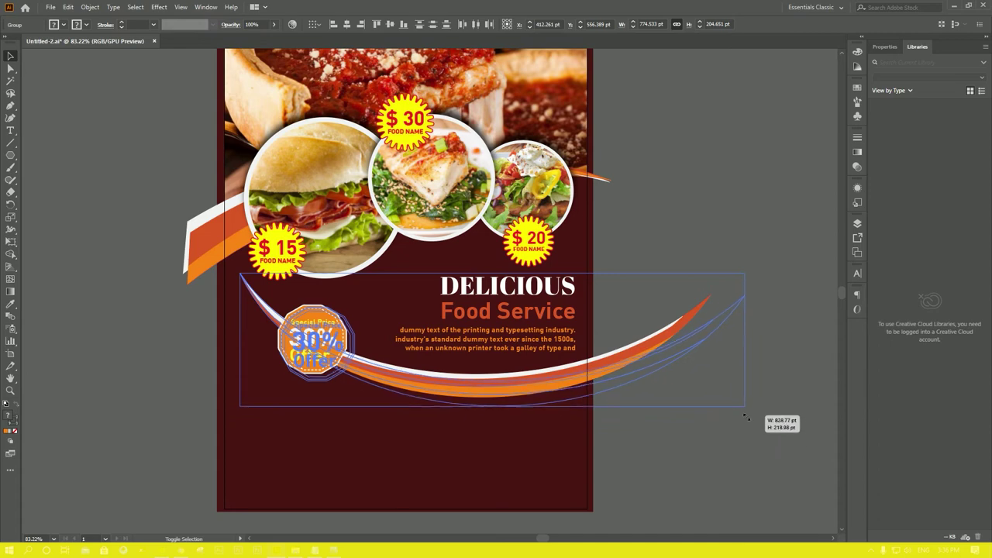
left_click_drag(628, 375, 628, 369)
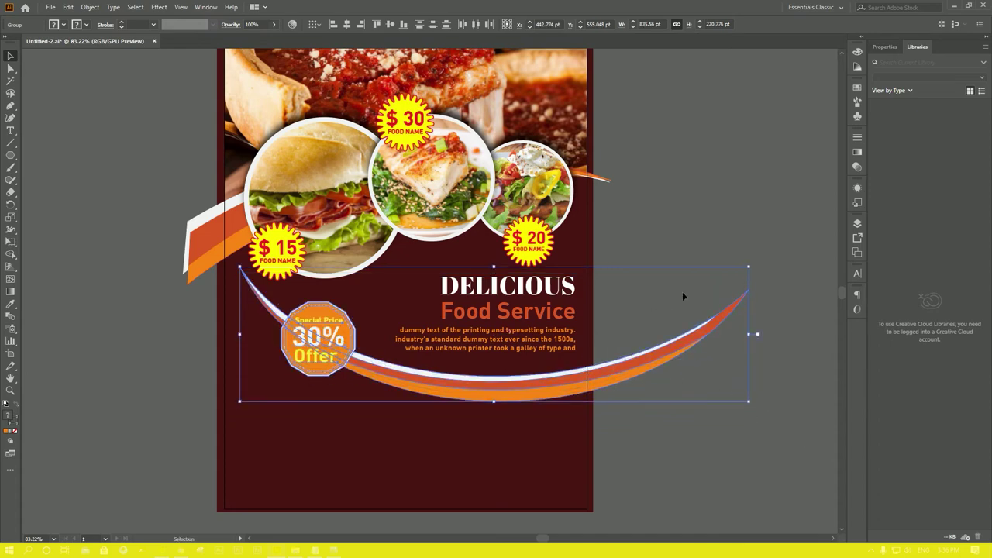
left_click_drag(750, 266, 790, 255)
left_click_drag(598, 386, 586, 385)
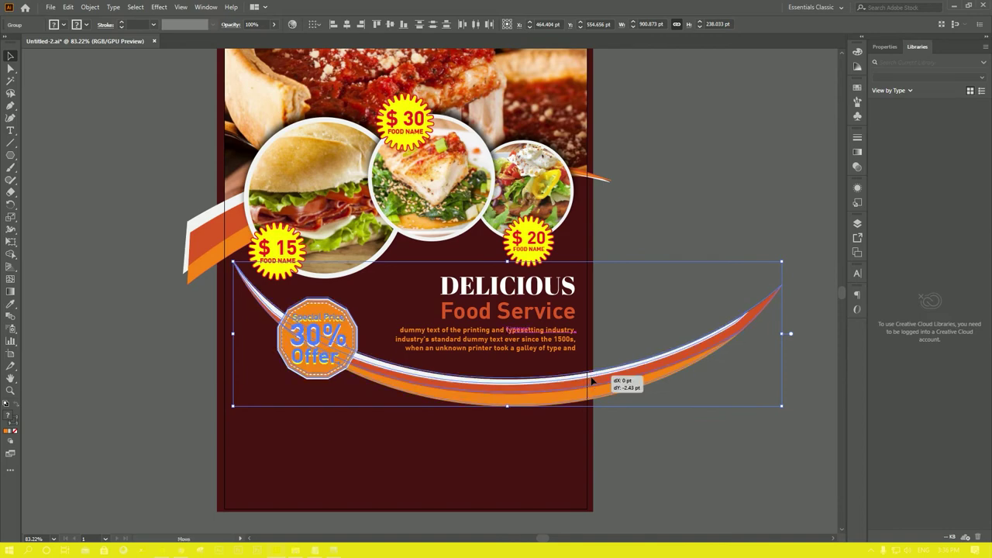
left_click(674, 248)
left_click_drag(668, 257, 674, 233)
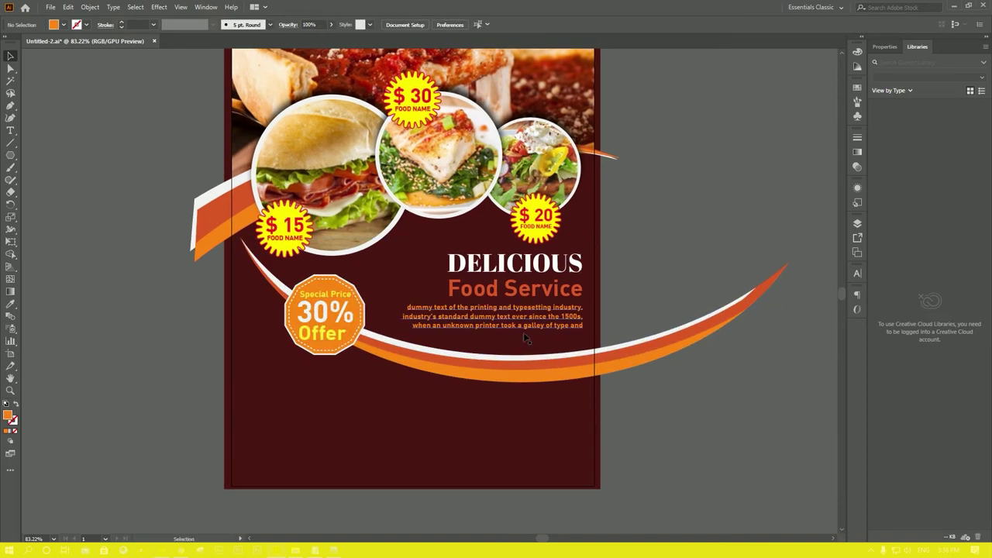
mouse_move(449, 405)
left_mouse_down()
mouse_move(434, 431)
mouse_move(444, 402)
left_mouse_up()
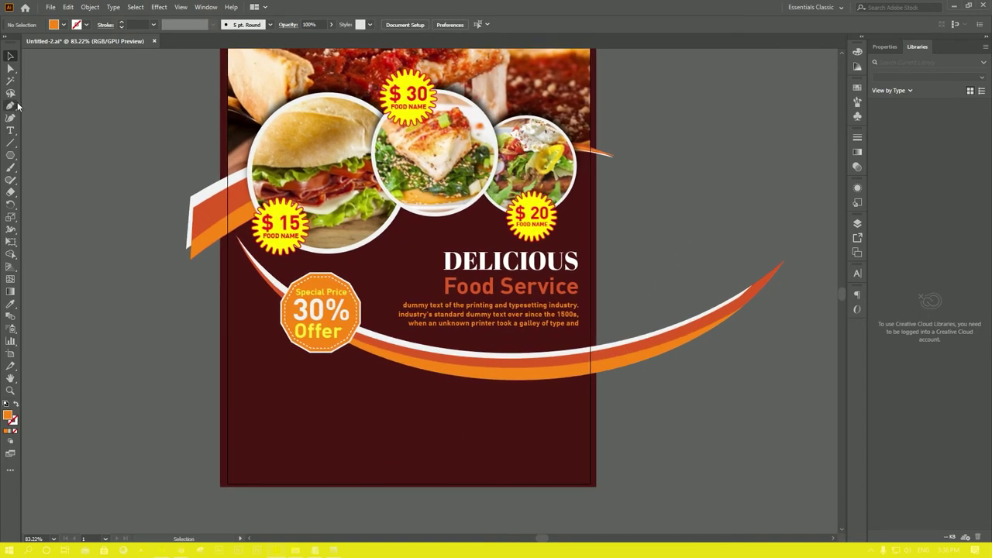
left_click(12, 109)
Draw a notched banner shape with the Pen tool below the swoosh.
key("ctrl+plus")
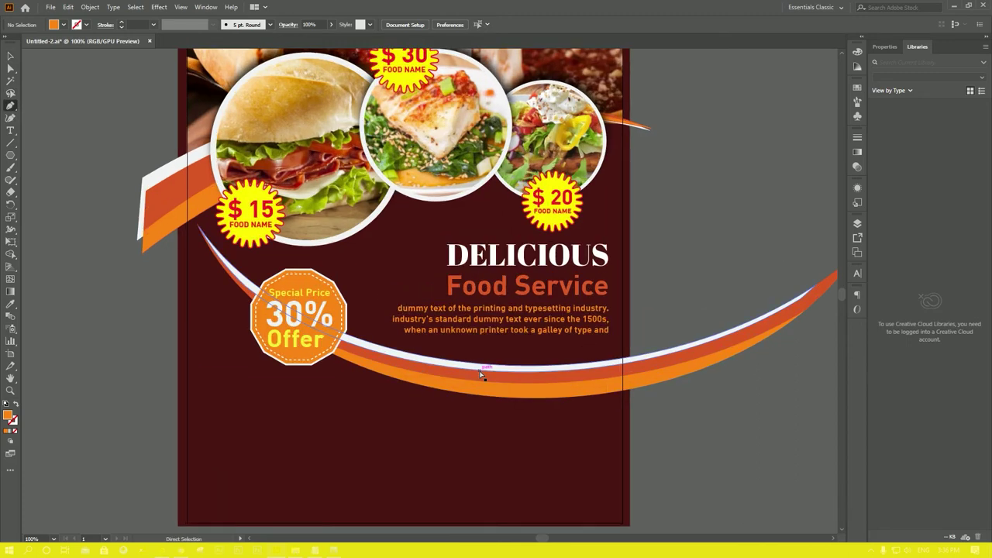
key("ctrl+plus")
left_click_drag(480, 372, 484, 148)
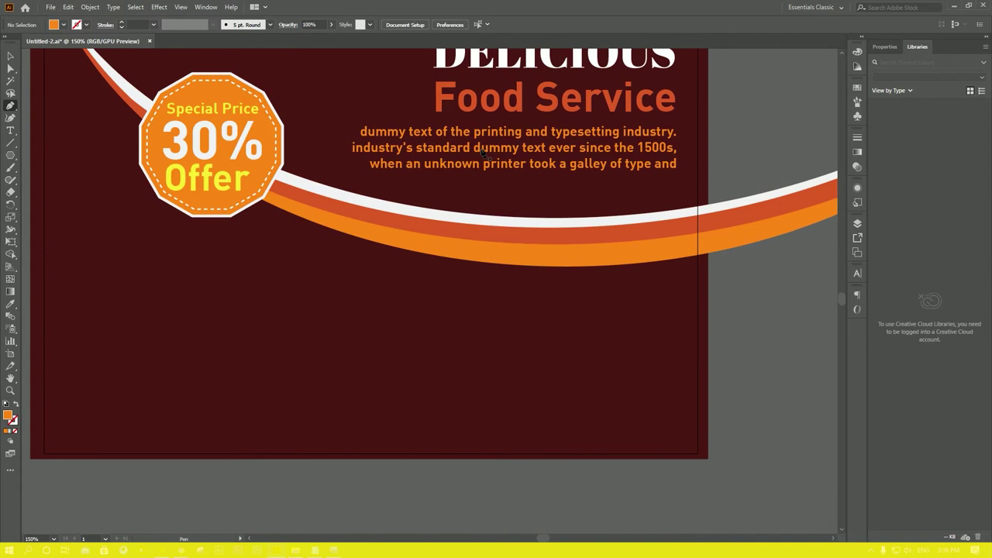
left_click(642, 235)
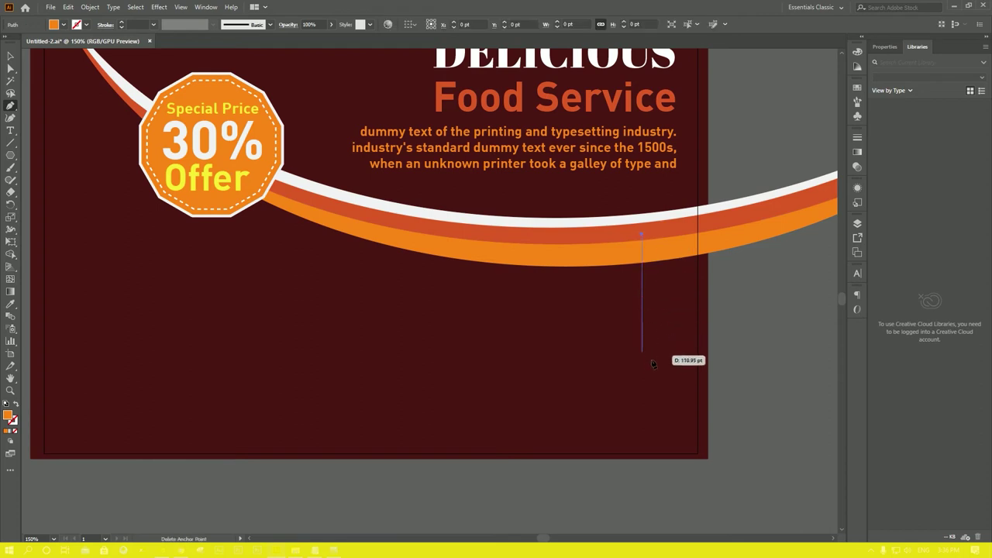
left_click(643, 399)
left_click(578, 355)
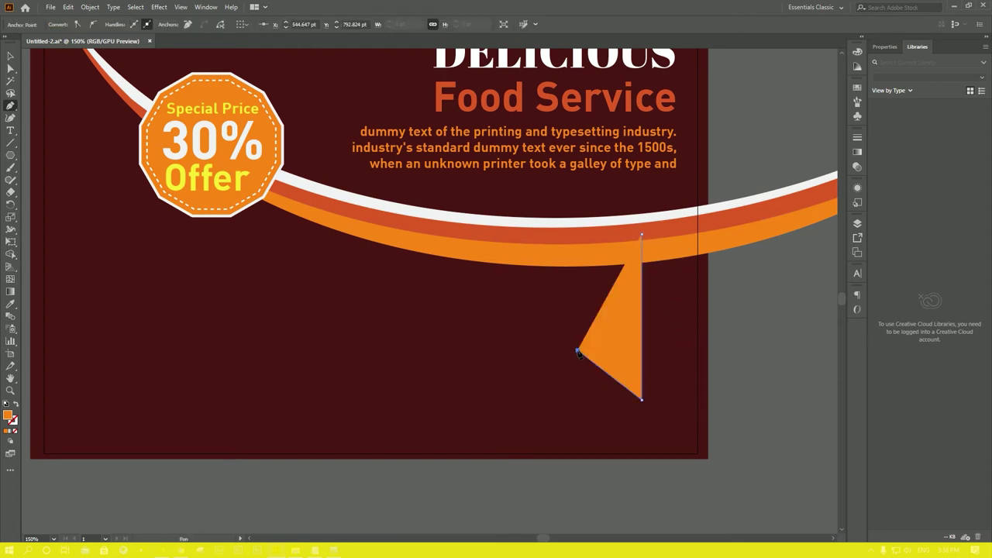
left_click(536, 401)
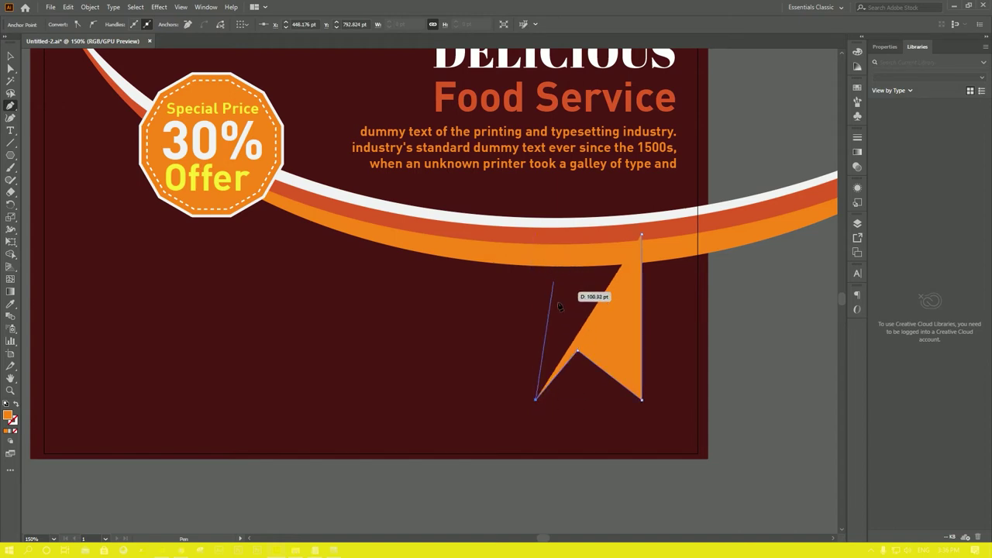
key("ctrl+z")
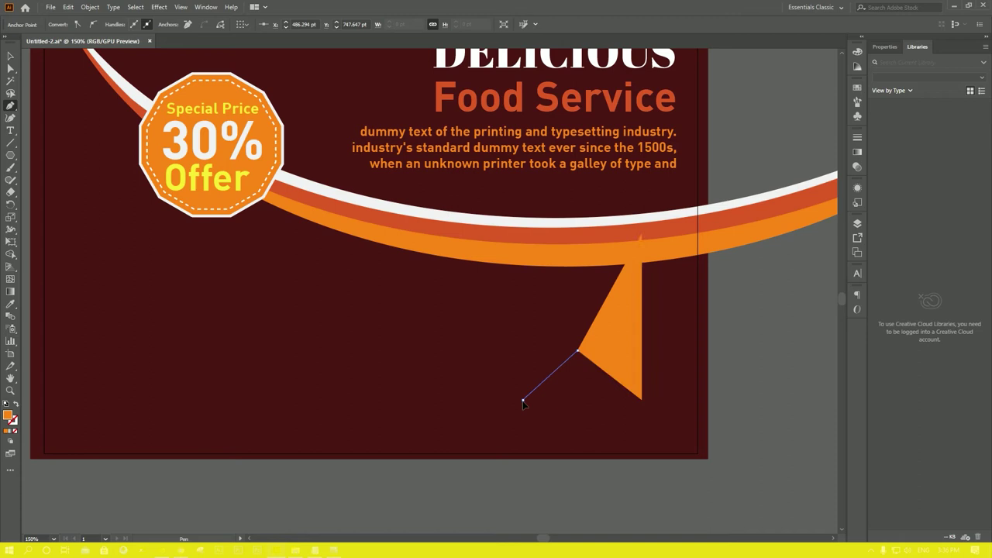
left_click(523, 400)
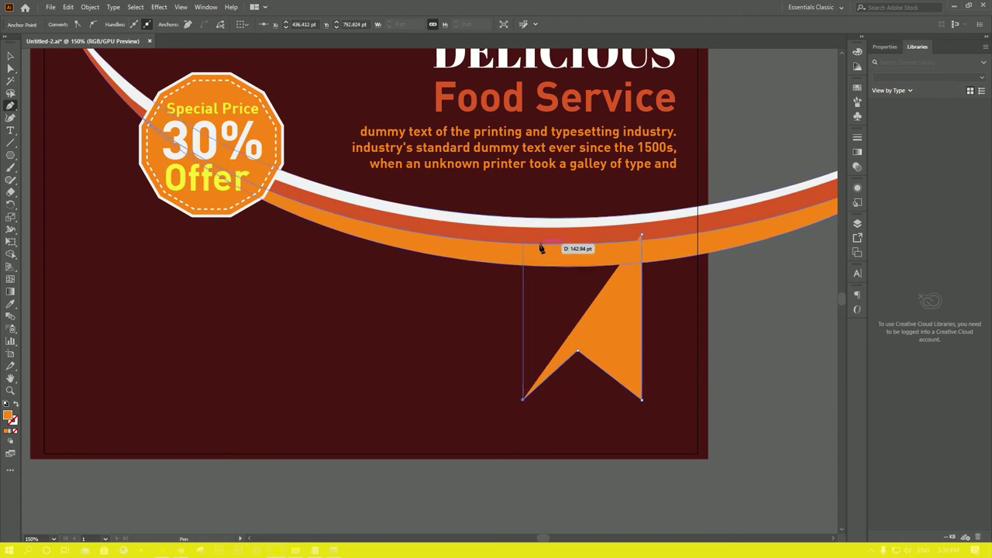
left_click(523, 241)
left_click(642, 240)
Lower the banner's notch point for a shallower notch.
key("v")
left_click(771, 382)
left_click(591, 305)
key("a")
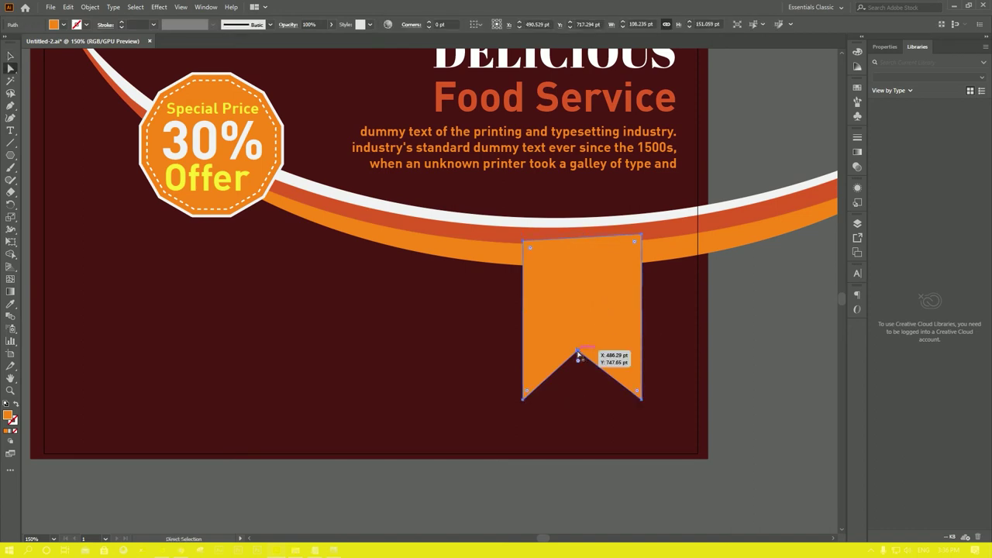
left_click_drag(578, 356, 581, 357)
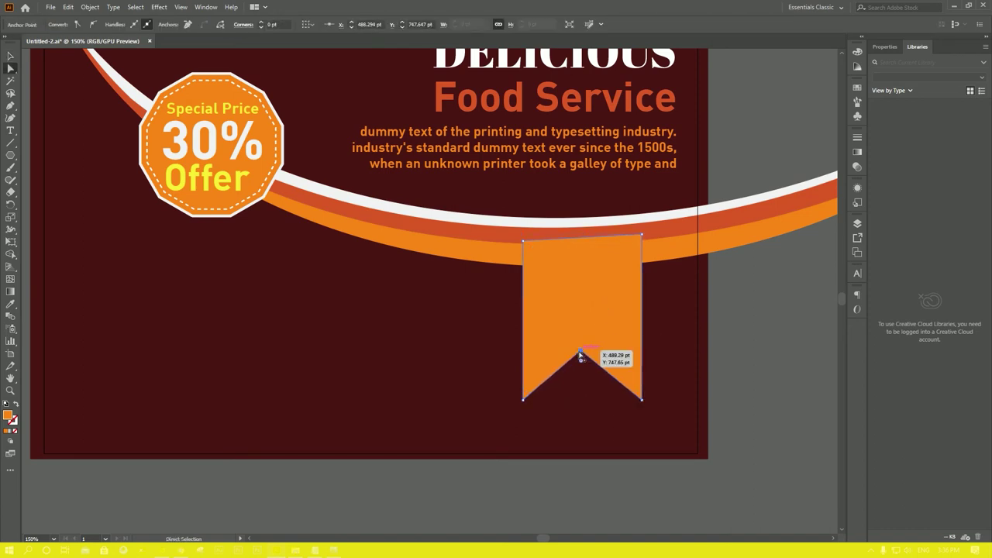
left_click_drag(580, 355, 582, 380)
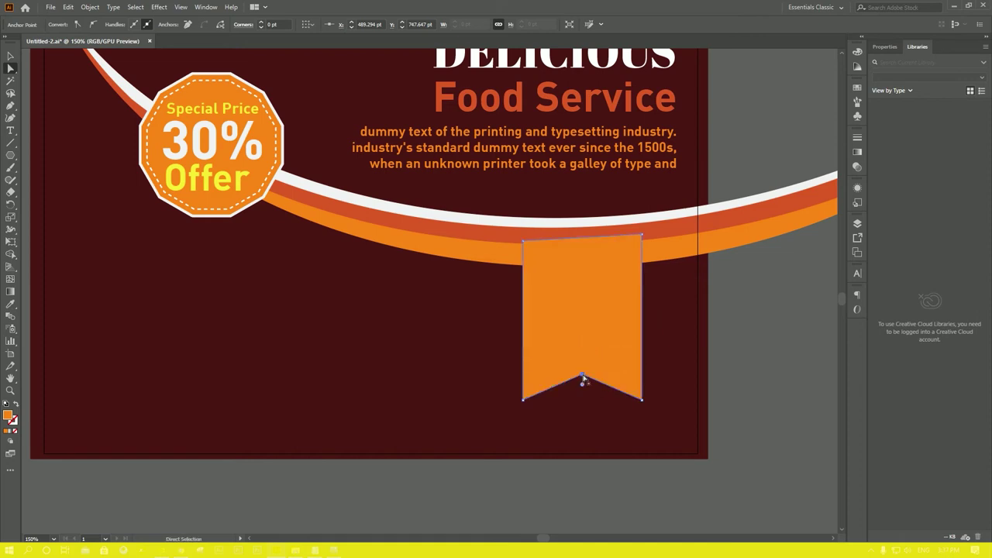
key("v")
left_click(752, 377)
Fill the banner white, tuck it under the swoosh, and resize it to about 108×169 pt.
left_click(612, 315)
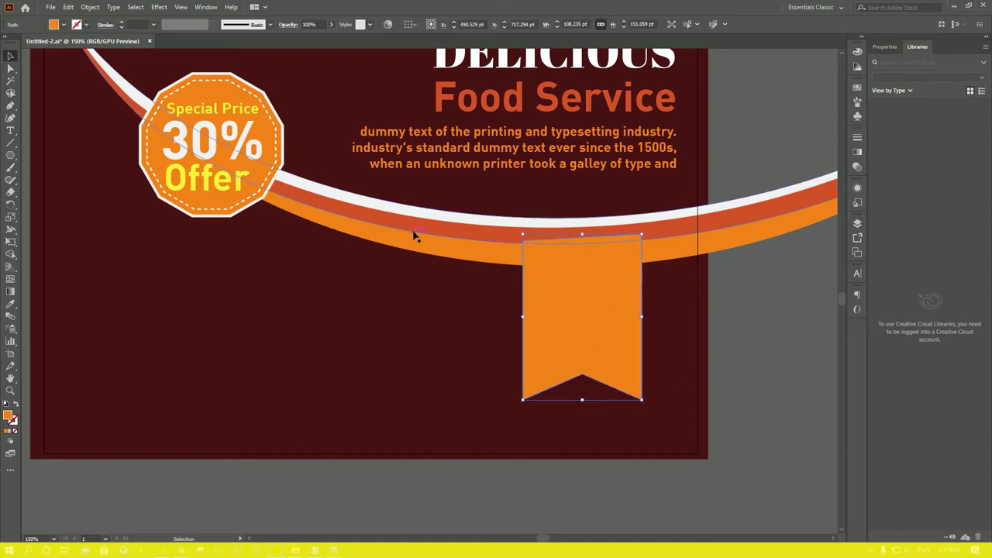
left_click(61, 25)
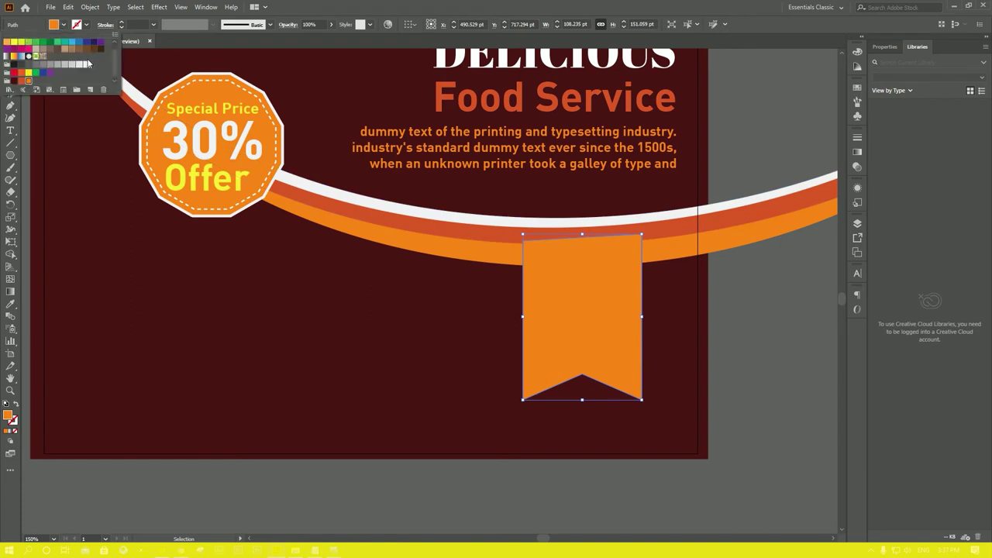
left_click(87, 62)
left_click(713, 299)
left_click(742, 326)
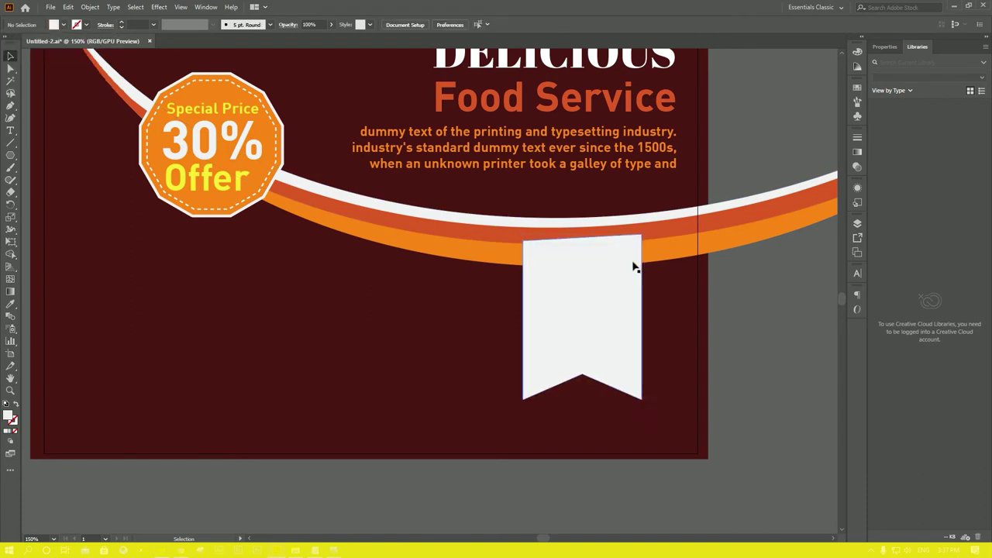
left_click_drag(617, 261, 617, 244)
left_click(761, 308)
left_click(622, 317)
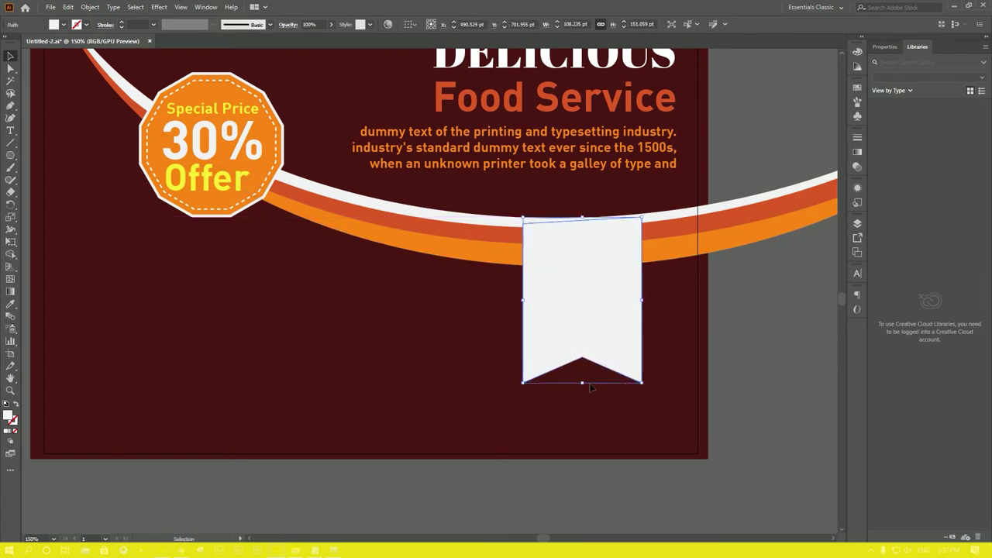
left_click_drag(583, 383, 583, 403)
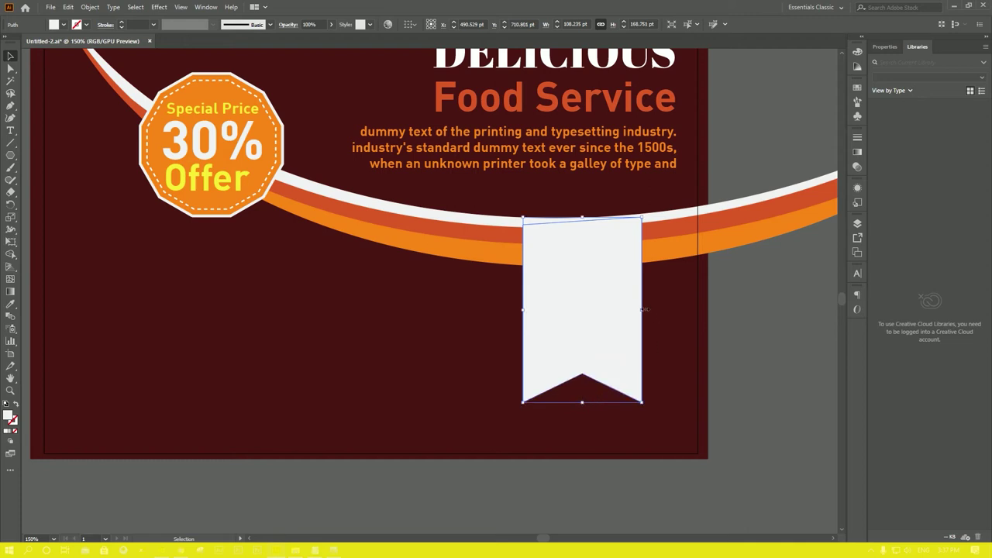
left_click_drag(643, 309, 652, 309)
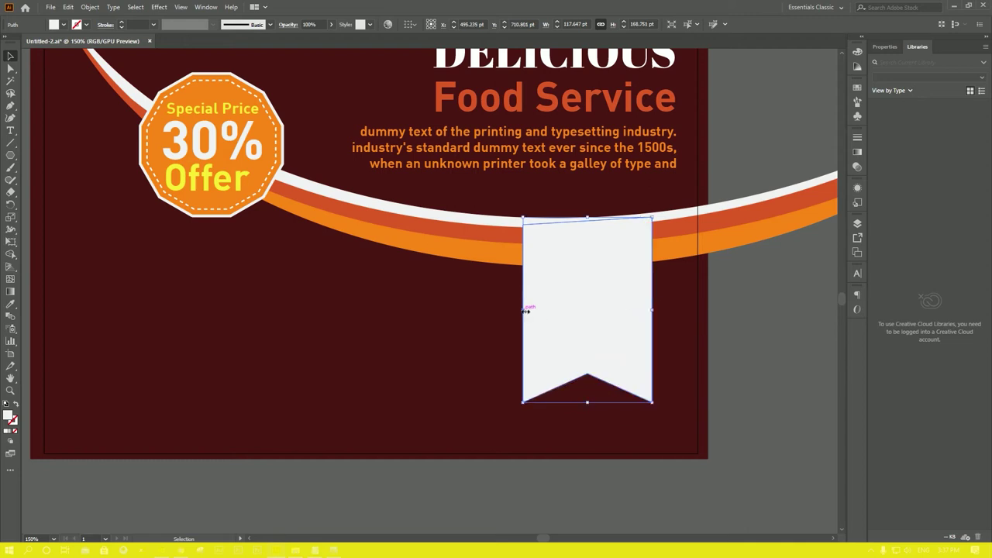
Bring the curved ribbon group in front of the white banner.
left_click(757, 346)
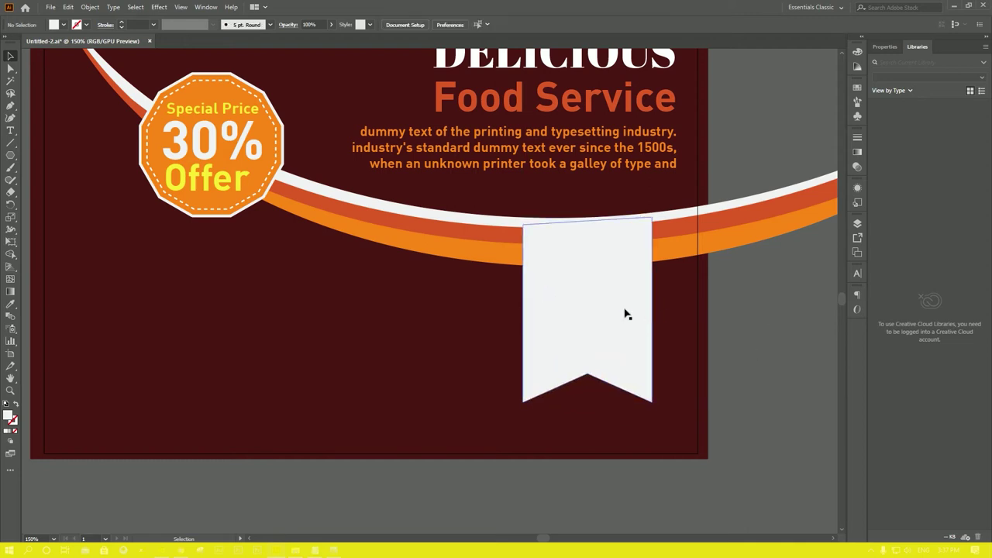
scroll(609, 303, "up", 1)
left_click(459, 227)
key("ctrl+shift+bracketright")
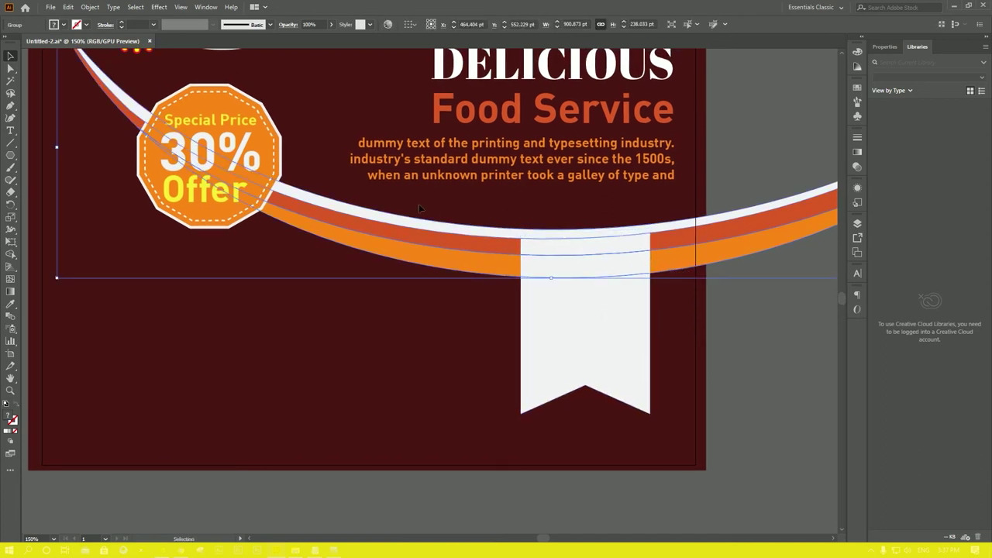
left_click(268, 128, "shift")
left_click(612, 270, "shift")
right_click(615, 270)
mouse_move(645, 384)
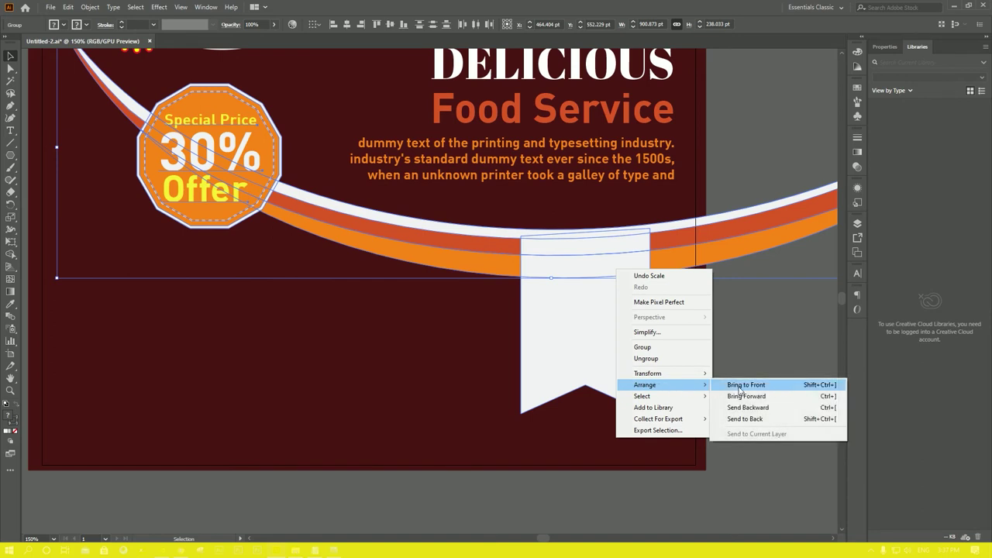
left_click(735, 380)
left_click(737, 341)
left_click_drag(747, 361, 840, 389)
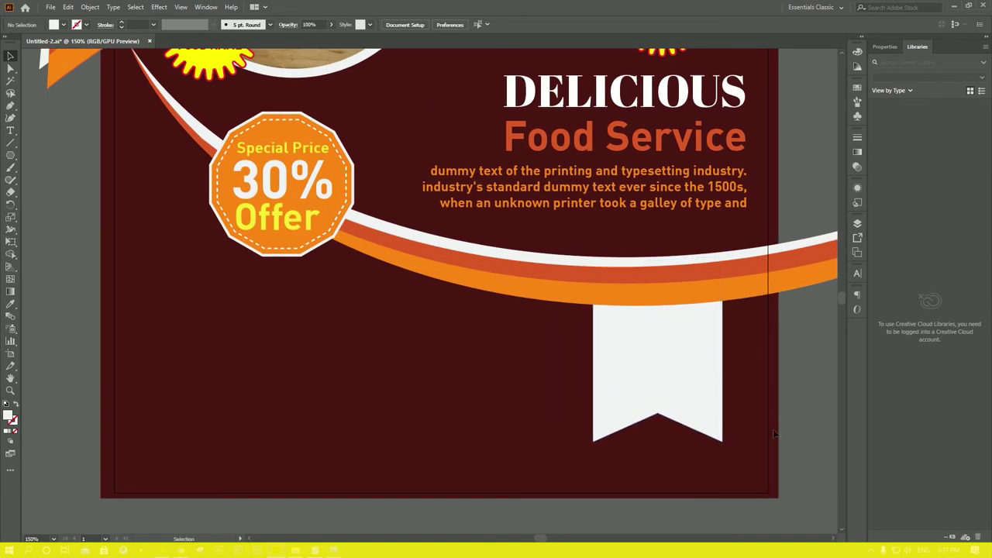
Alt-drag a slightly offset banner copy and trim the overlap sliver with Shape Builder.
left_click(677, 403)
left_click_drag(674, 408, 682, 400)
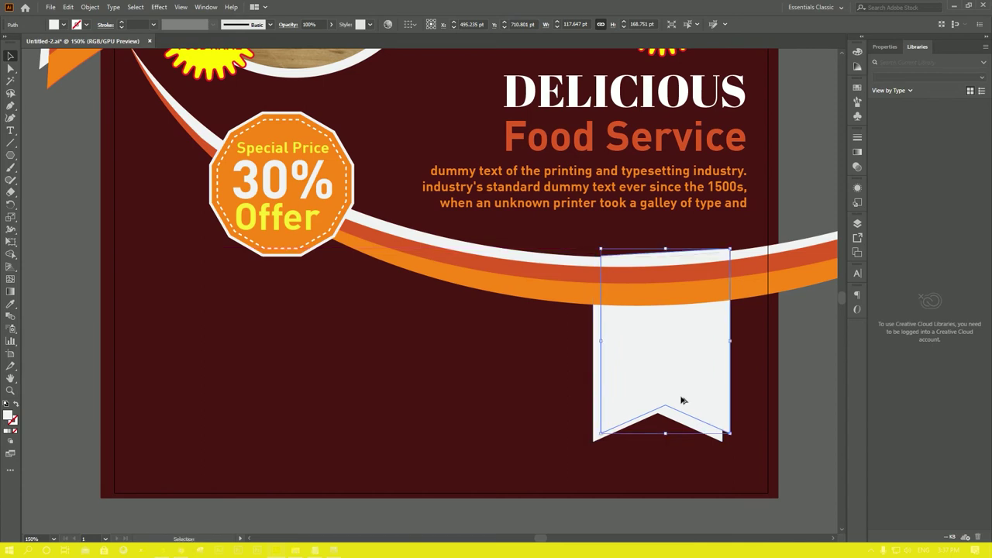
left_click(596, 422, "shift")
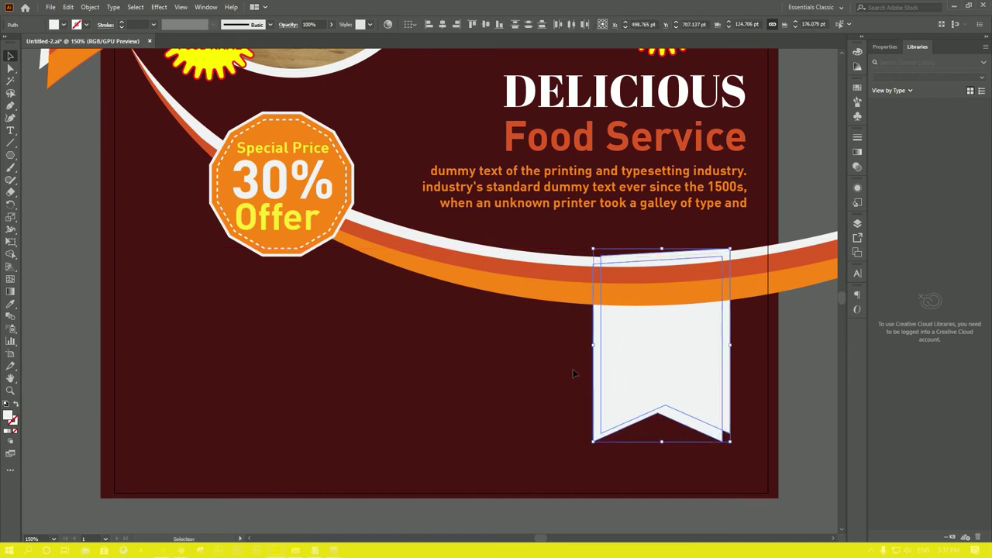
left_click(10, 254)
left_click(726, 362, "alt")
key("v")
left_click(736, 388)
Fill the back banner copy orange-red.
left_click(694, 425)
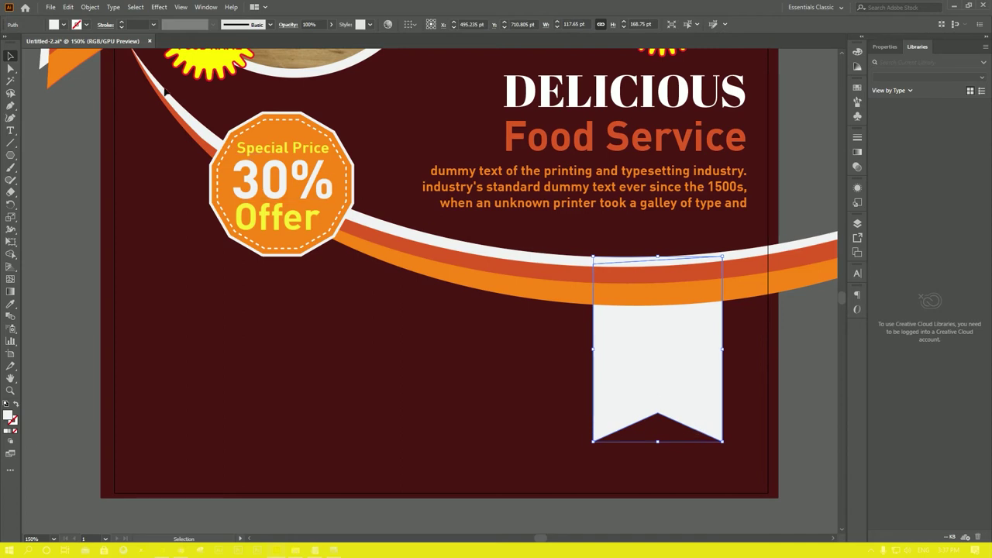
left_click(62, 26)
left_click(13, 45)
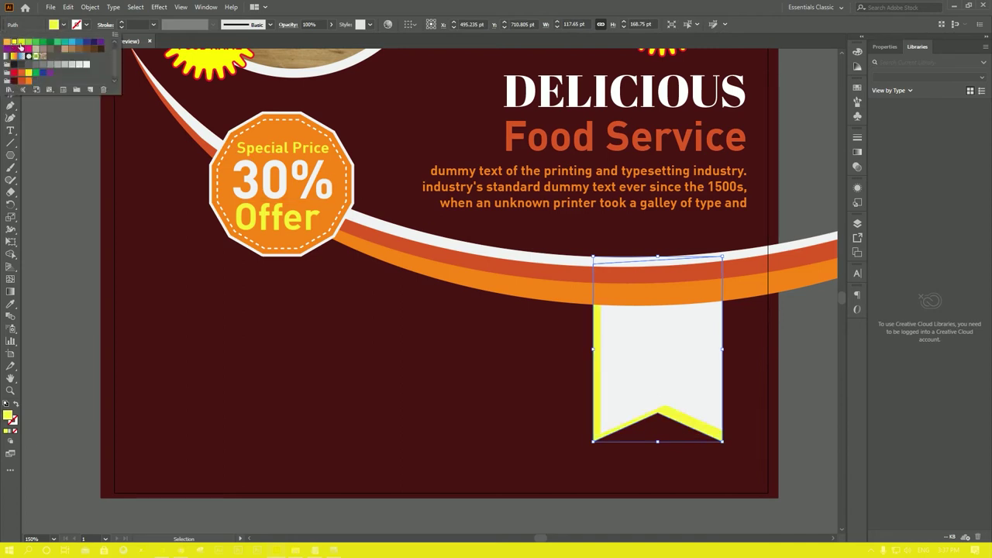
left_click(24, 73)
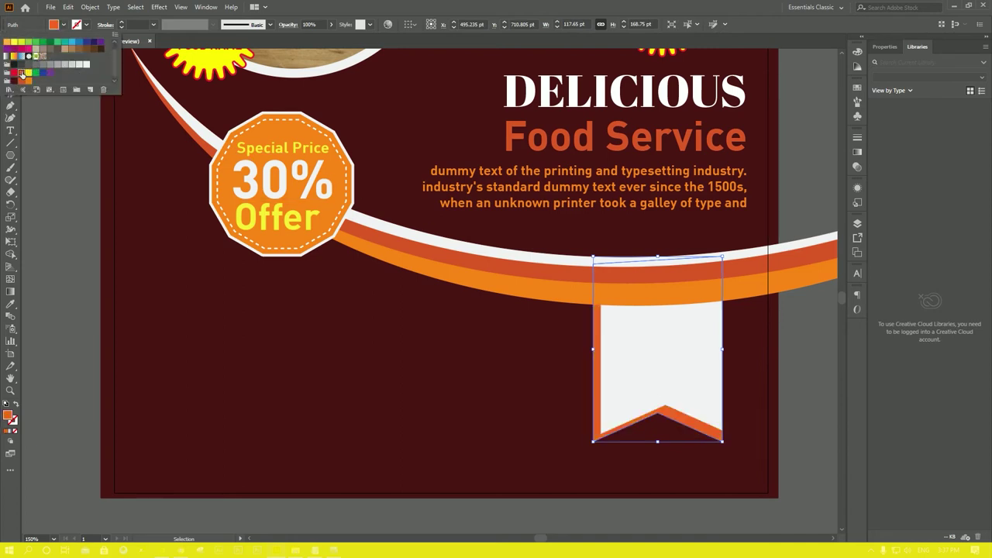
key("Escape")
Nudge the white banner and the orange banner slightly left.
left_click(676, 388)
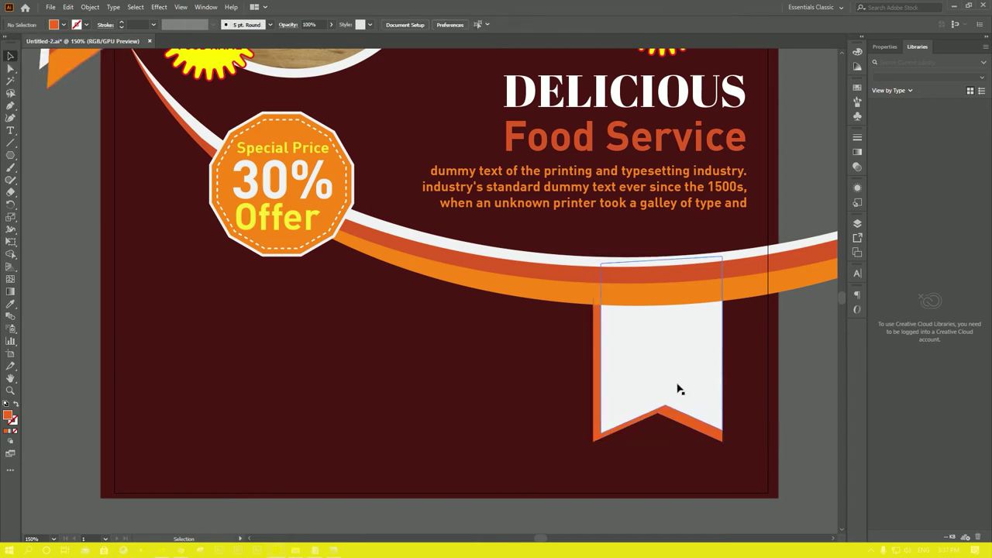
key("Left")
key("Left")
key("Left")
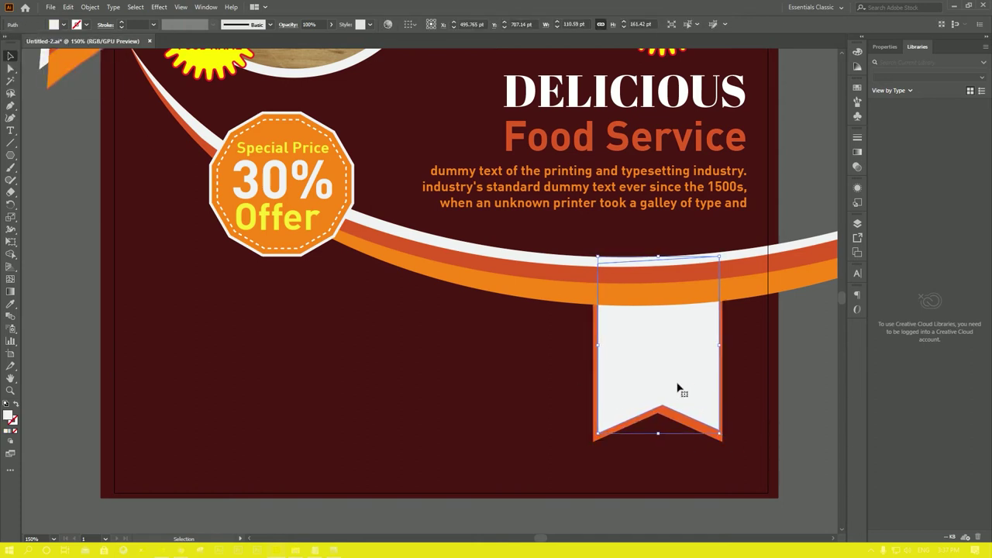
left_click(831, 435)
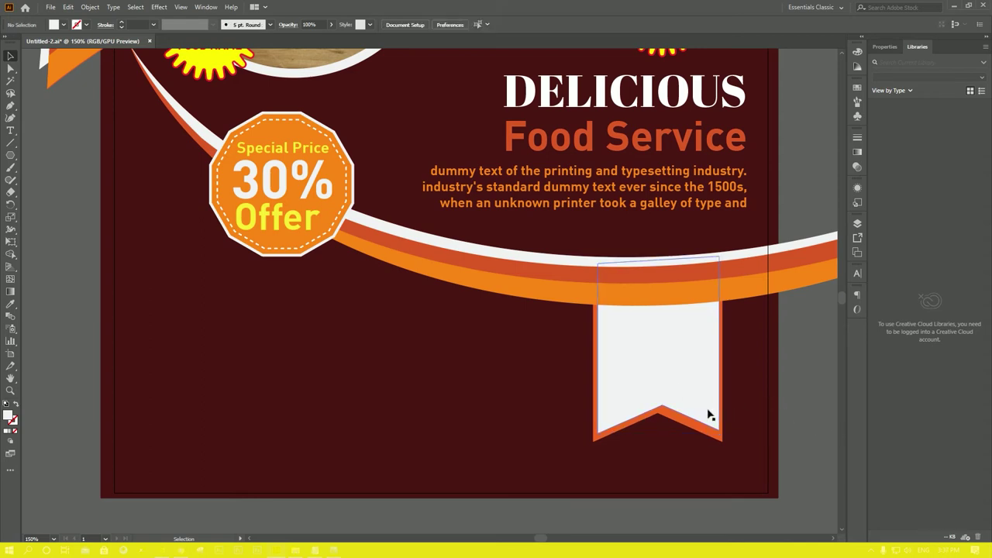
left_click(709, 437)
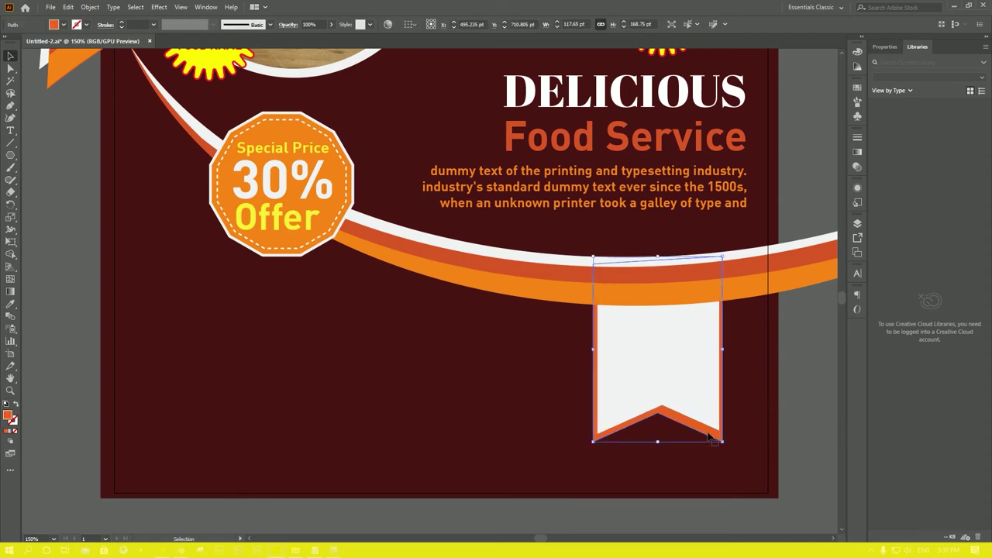
key("Left")
key("Left")
left_click(791, 445)
left_click_drag(720, 409, 730, 411)
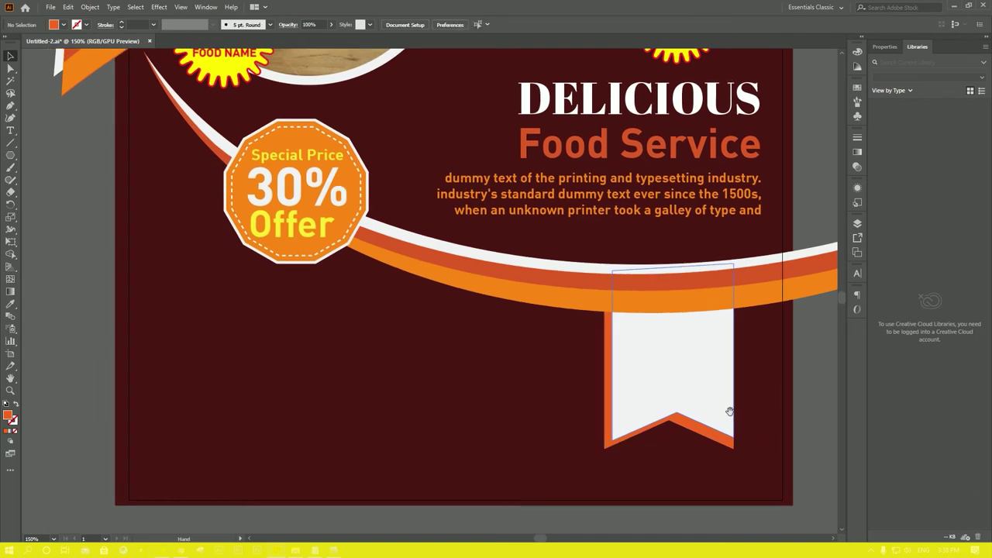
Try resizing both banner pieces together, then undo the change.
left_click(704, 434)
left_click(705, 393, "shift")
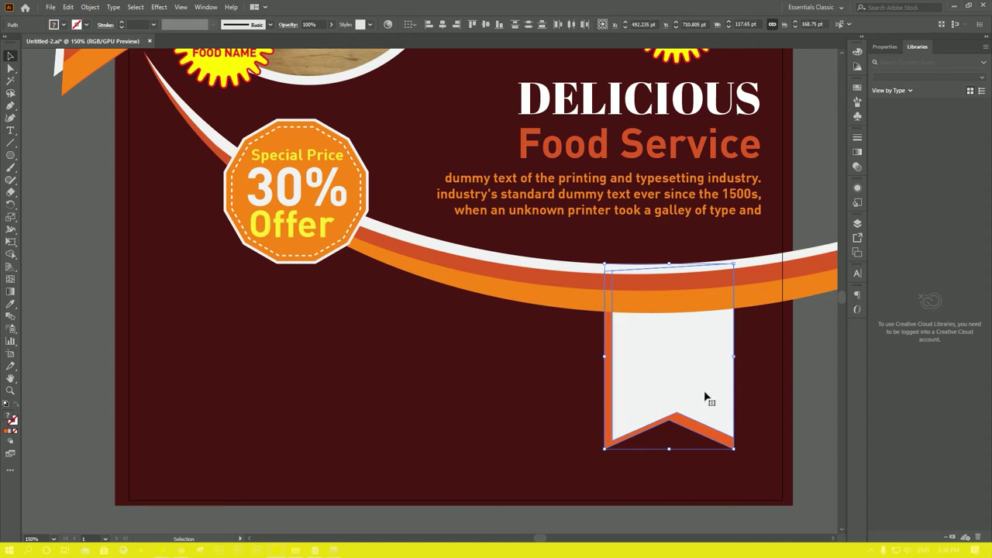
left_click_drag(726, 408, 736, 410)
key("ctrl+z")
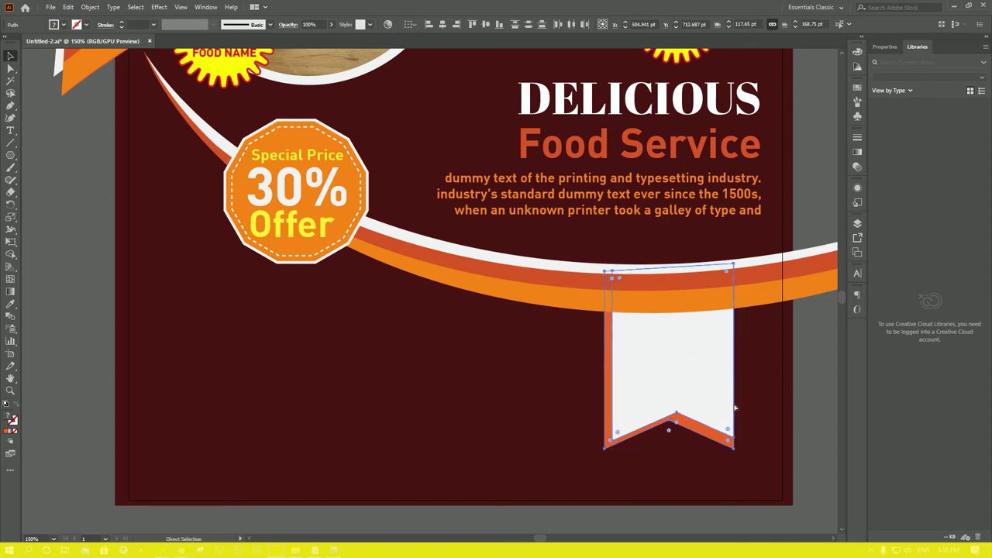
key("ctrl+z")
left_click(752, 380)
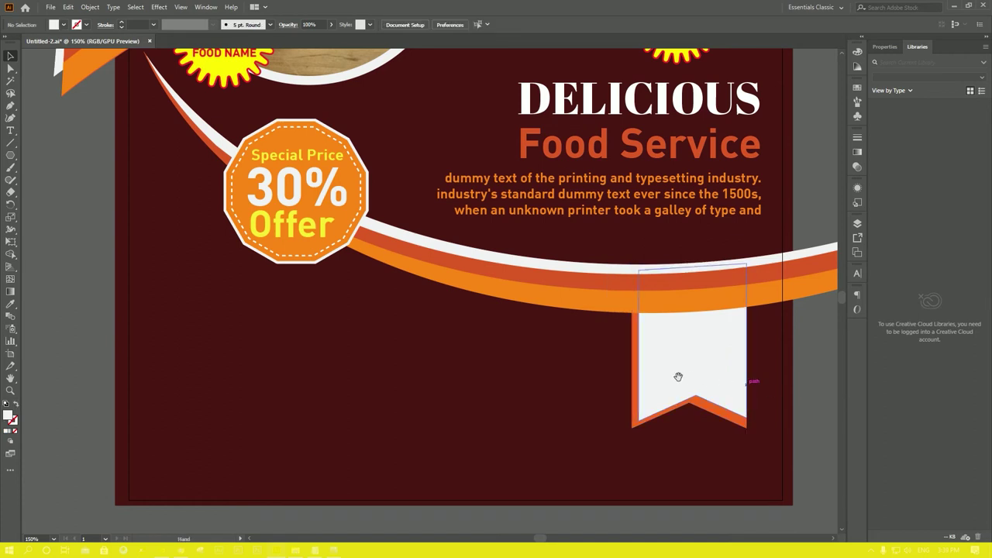
left_click(10, 155)
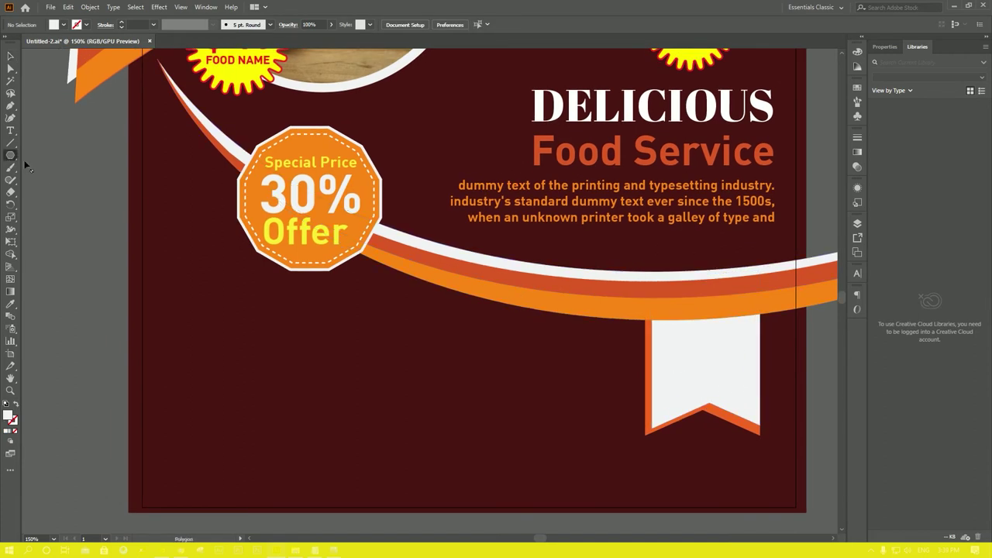
Draw a wide rectangle below the ribbon with no fill and a white outline.
left_click_drag(14, 159, 35, 157)
left_click_drag(169, 339, 619, 437)
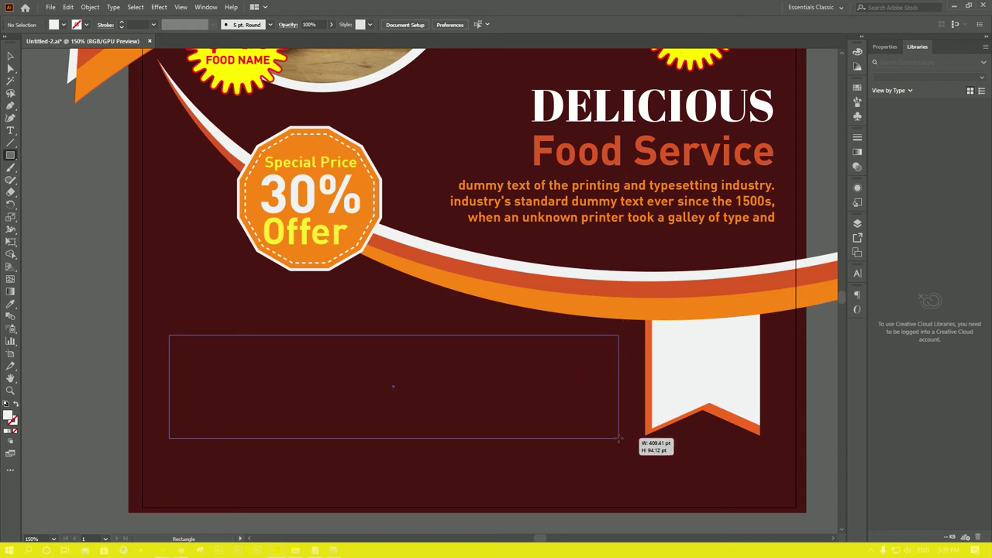
left_click_drag(619, 438, 622, 435)
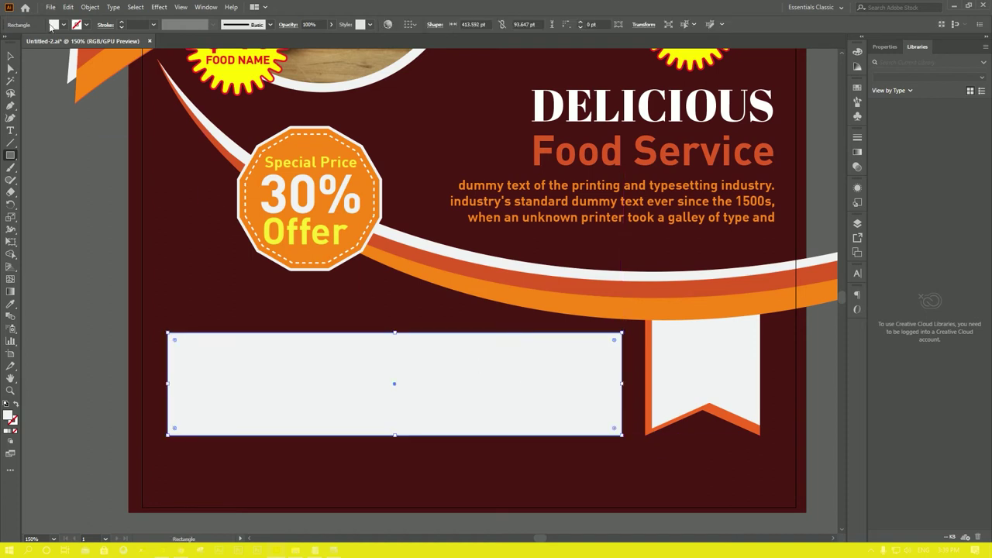
left_click(63, 25)
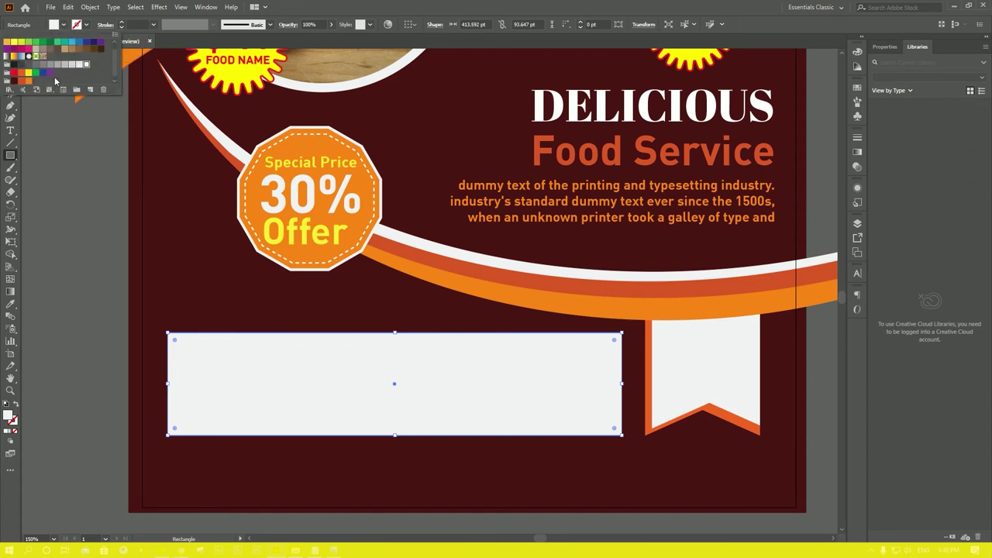
scroll(72, 71, "up", 2)
left_click(6, 42)
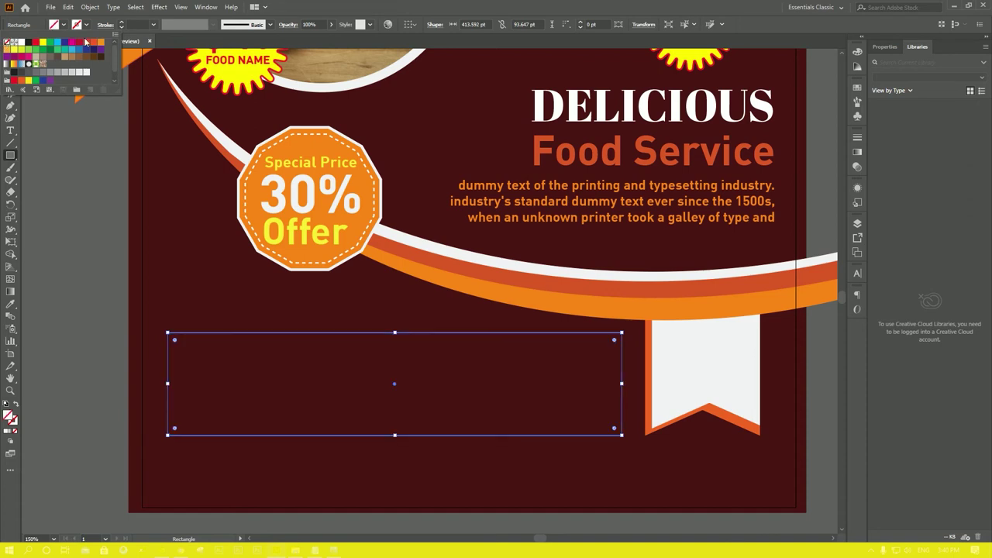
left_click(17, 43)
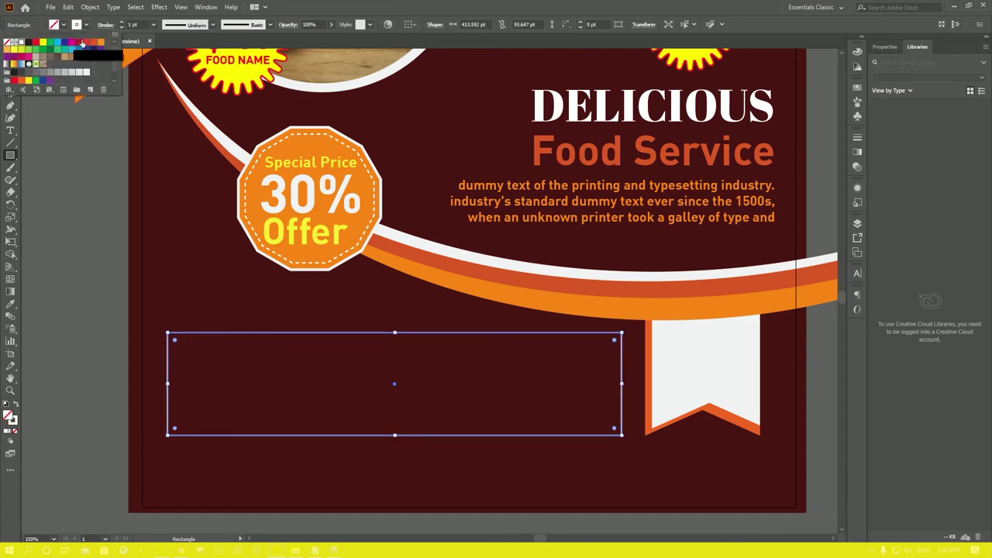
Make the rectangle's white outline a dashed line.
left_click(106, 24)
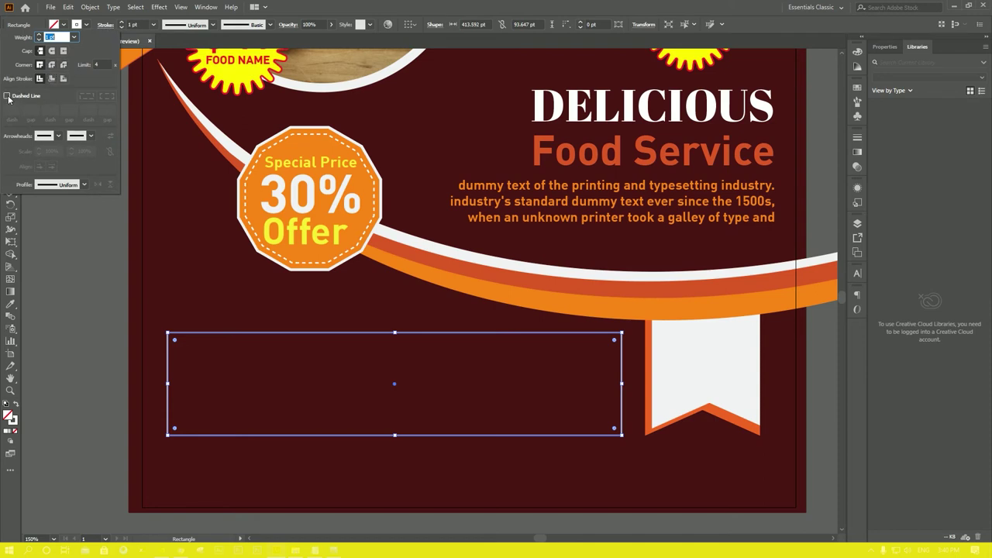
left_click(7, 96)
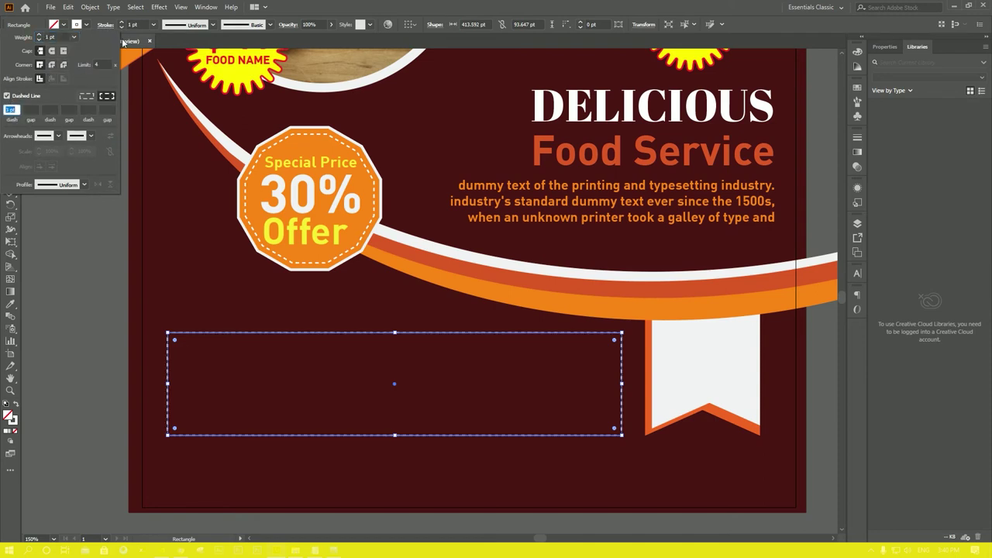
left_click(78, 280)
left_click(519, 295)
key("v")
left_click(310, 315)
left_click(350, 335)
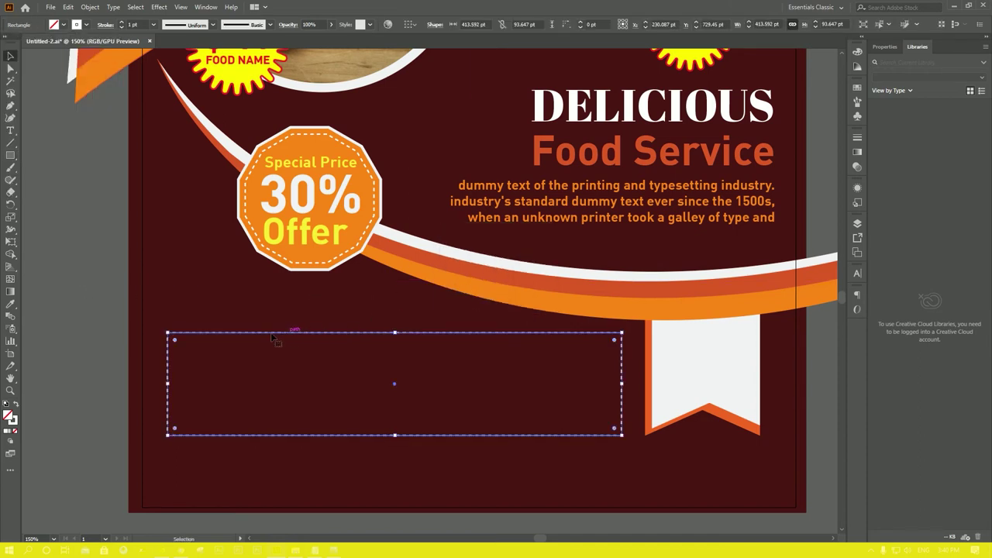
Round the dashed rectangle's corners with the Direct Selection corner widgets.
key("a")
left_click_drag(175, 341, 179, 345)
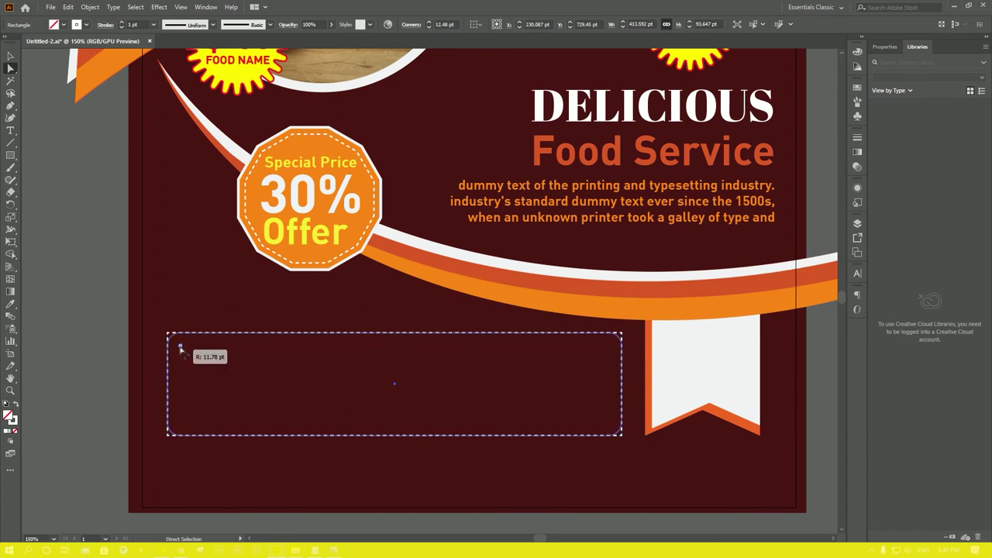
left_click(91, 297)
key("v")
left_click(15, 144)
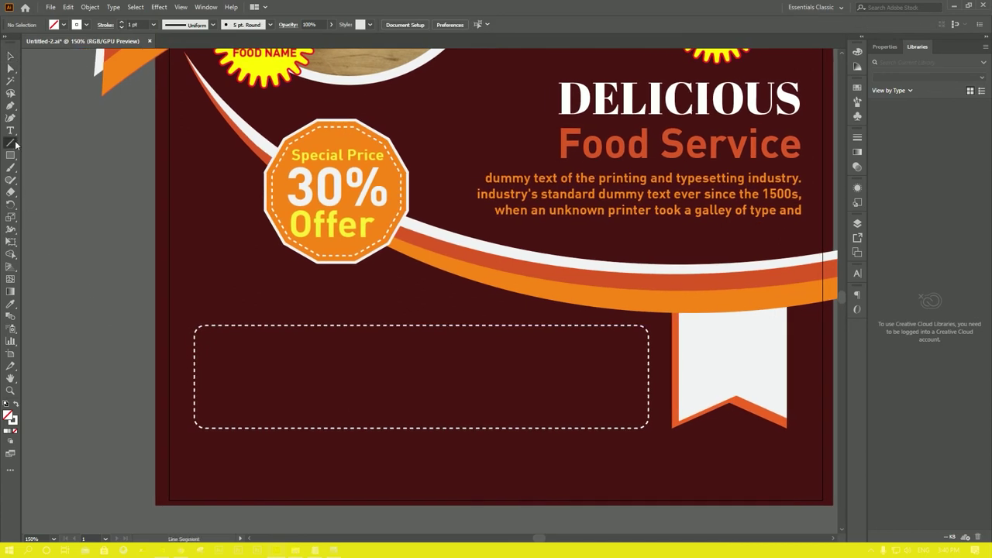
Draw a short 2 pt vertical divider line inside the dashed box.
left_click_drag(296, 345, 298, 405)
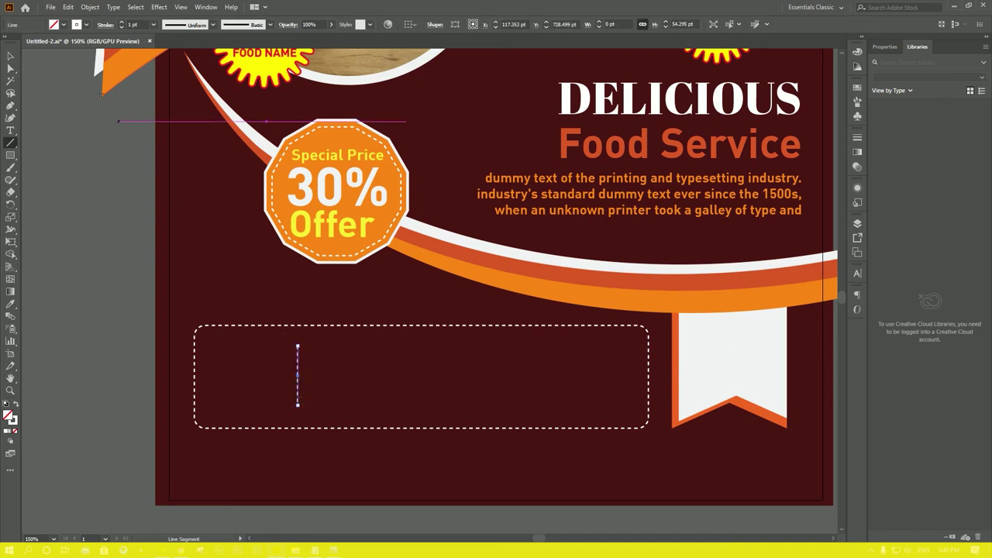
left_click(157, 26)
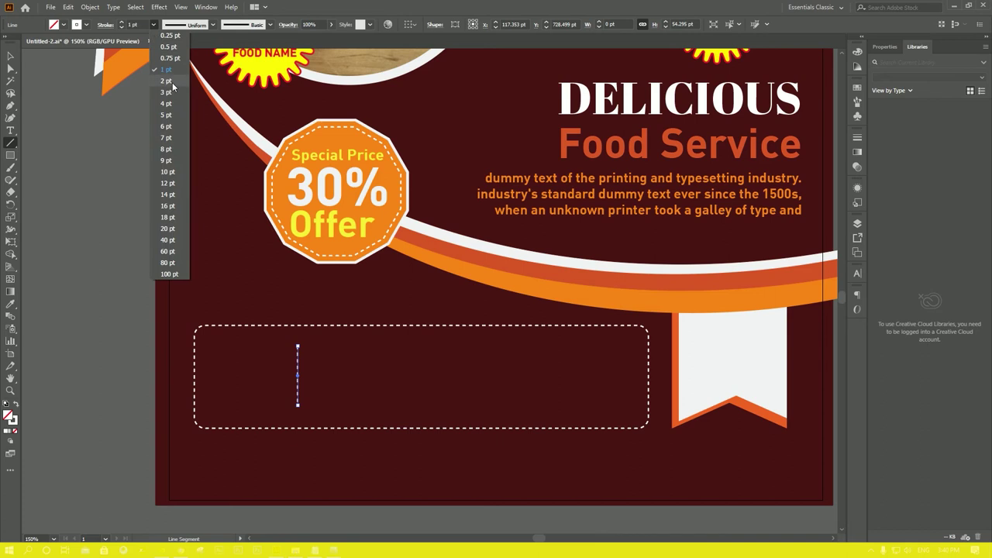
left_click(168, 83)
left_click(10, 56)
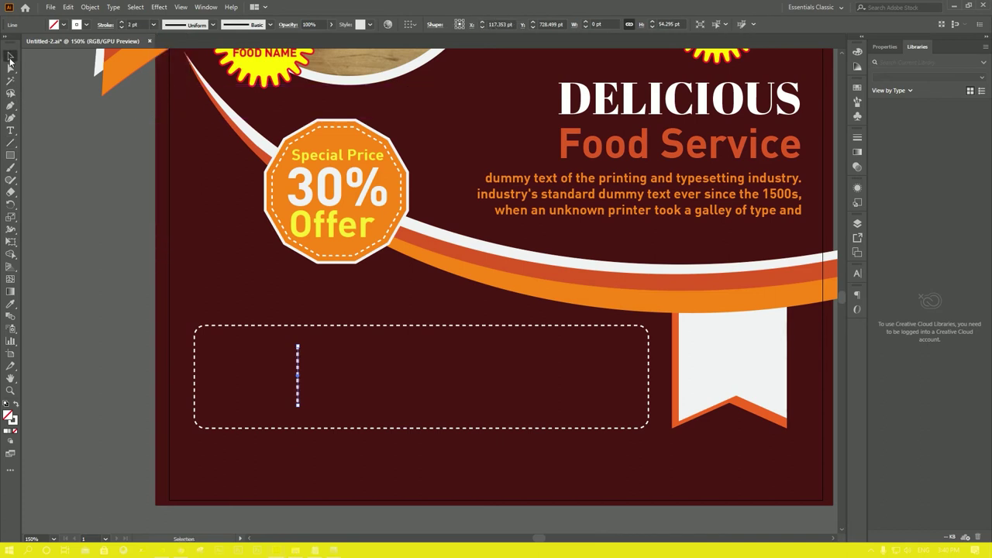
Make the divider line solid instead of dashed.
left_click(105, 25)
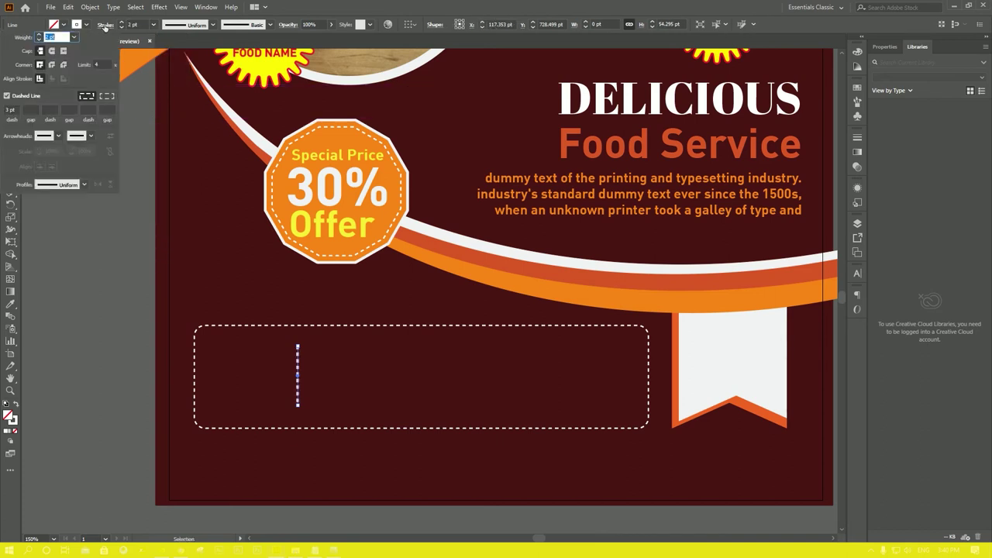
left_click(7, 96)
left_click(92, 230)
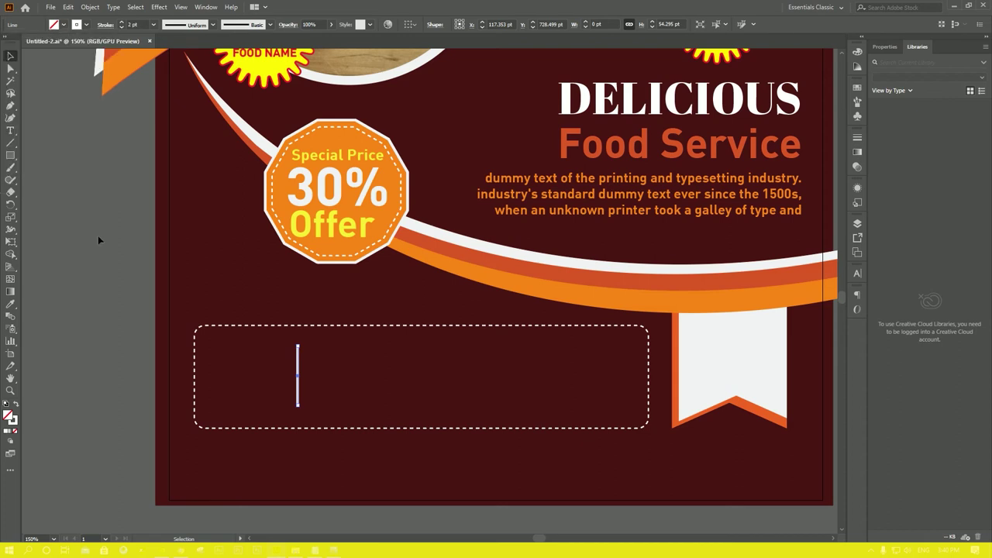
left_click(107, 25)
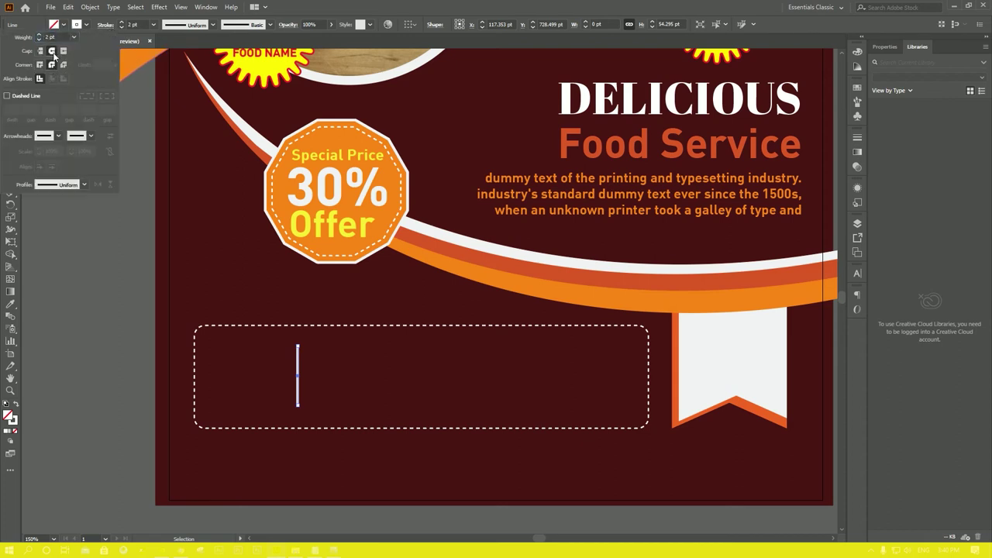
left_click(77, 286)
left_click(75, 292)
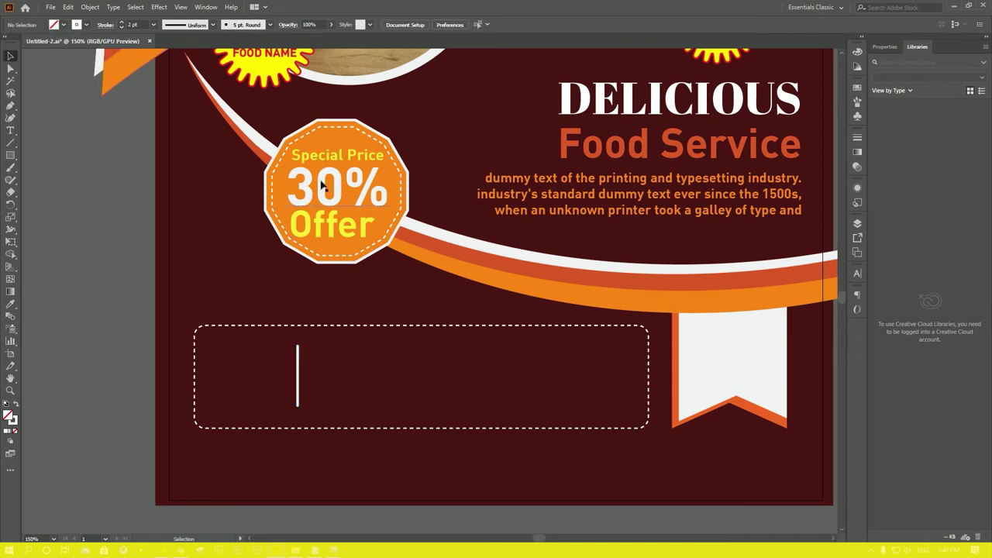
Copy the Food Service heading down into the dashed box and clear its text.
left_click(339, 161)
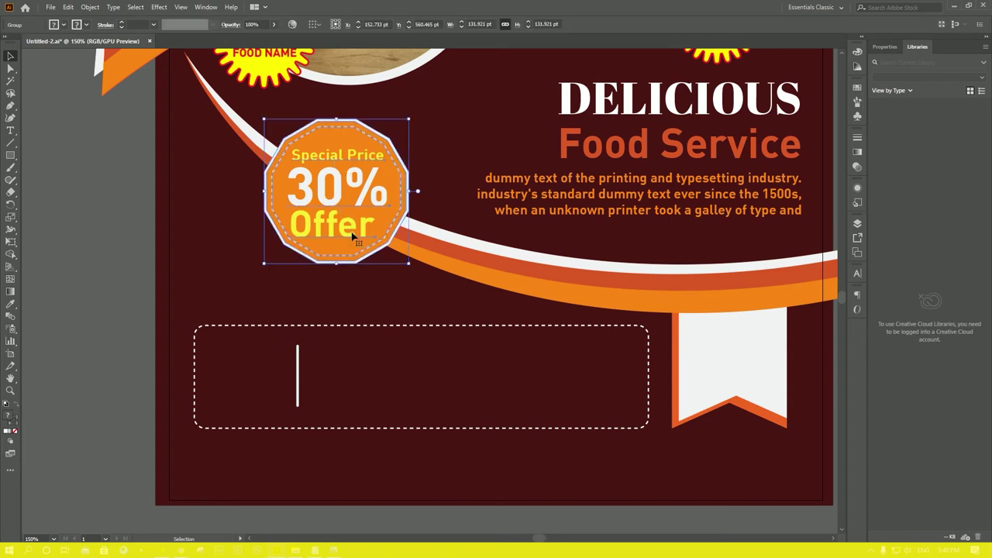
scroll(697, 155, "up", 1)
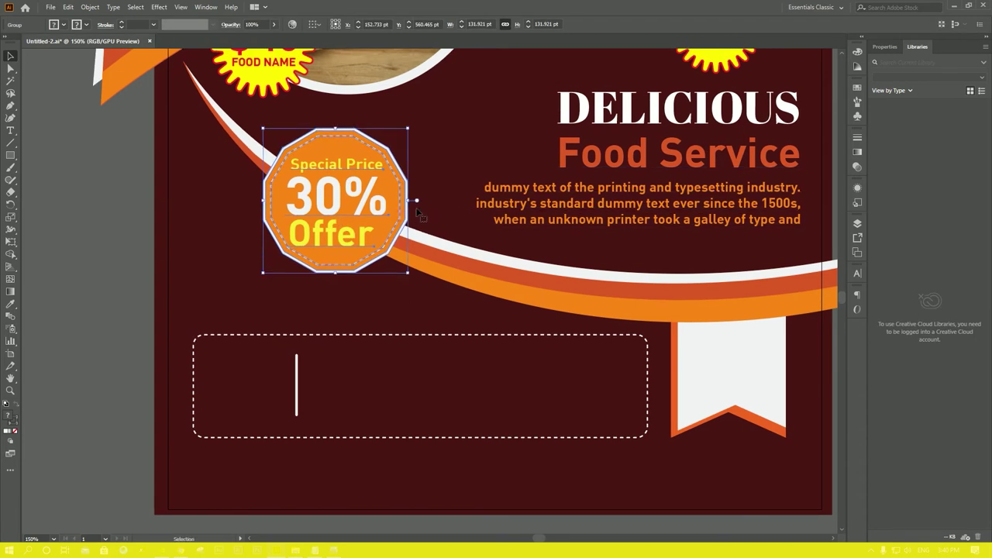
left_click(638, 167)
mouse_move(638, 167)
left_mouse_down()
mouse_move(590, 235)
mouse_move(286, 387)
left_mouse_up()
double_click(303, 364)
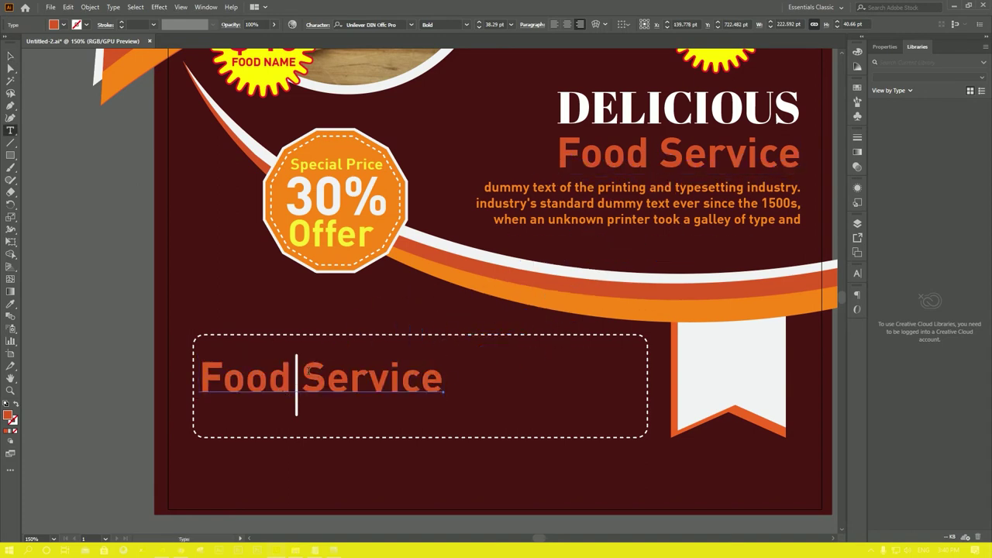
key("ctrl+a")
key("BackSpace")
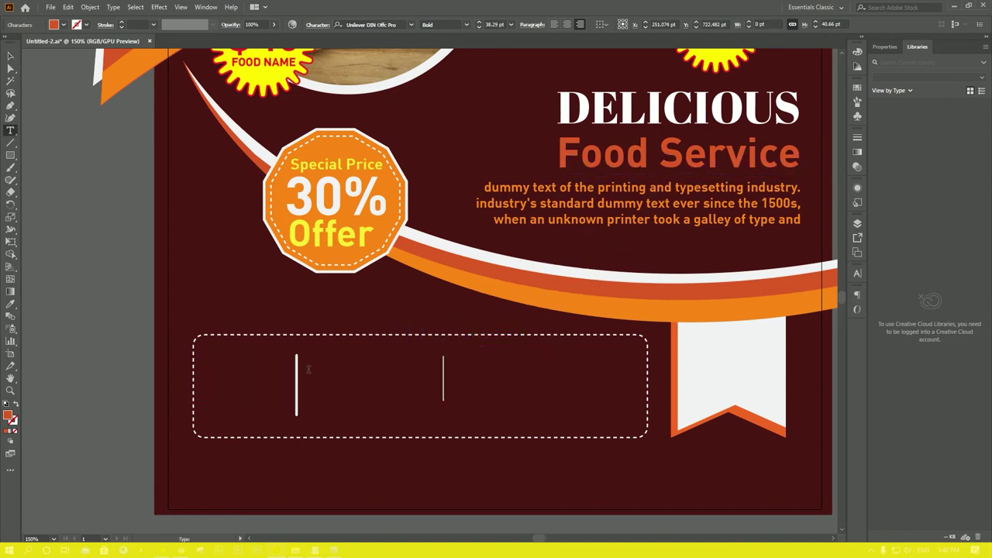
Retype the copy as two centred lines, 'ORDER' and 'NOW'.
type("ORDER")
key("Return")
type("NOW")
key("ctrl+a")
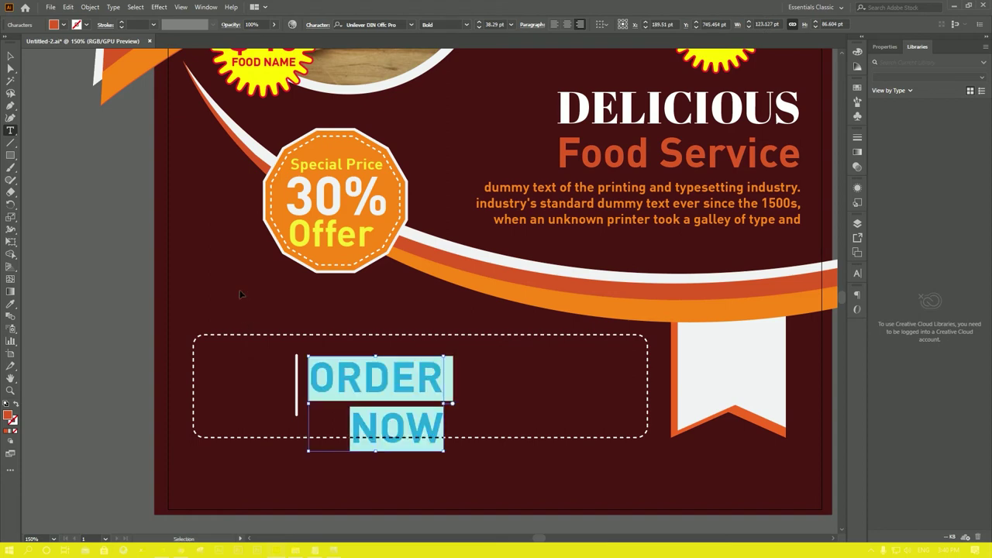
left_click(566, 25)
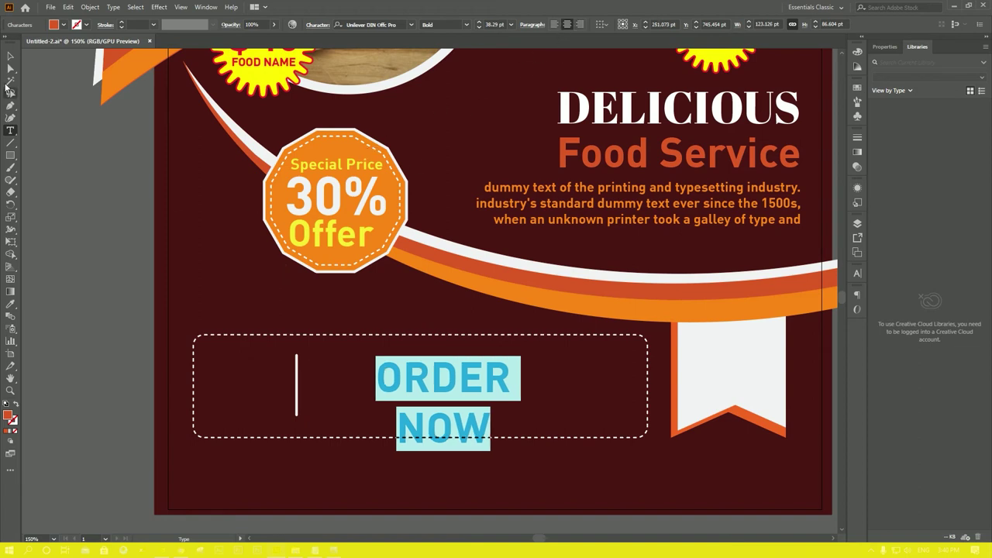
left_click(10, 57)
Move ORDER NOW to the box's left end, scale it down and colour it yellow.
left_click_drag(469, 395, 290, 376)
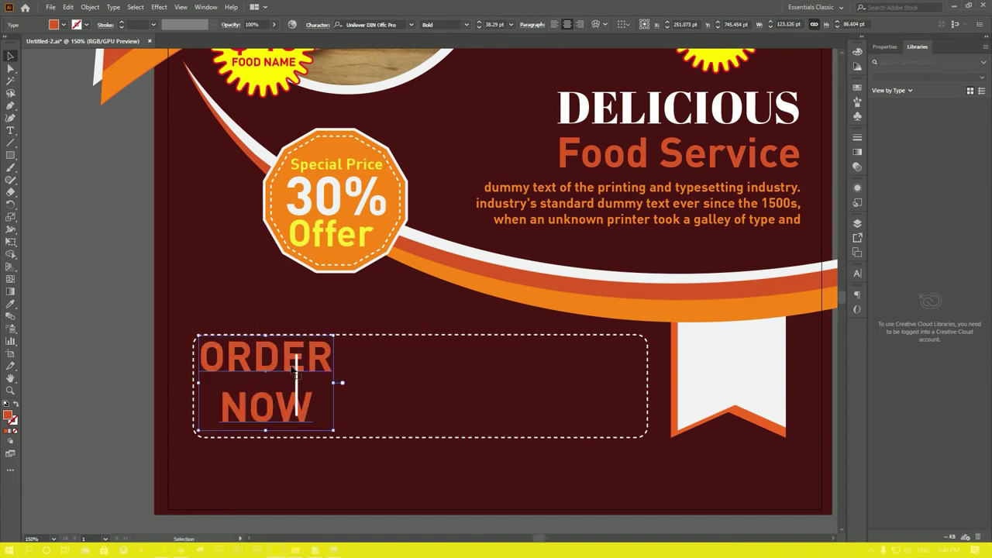
mouse_move(331, 342)
left_mouse_down()
mouse_move(318, 333)
mouse_move(309, 354)
mouse_move(245, 371)
mouse_move(263, 372)
left_mouse_up()
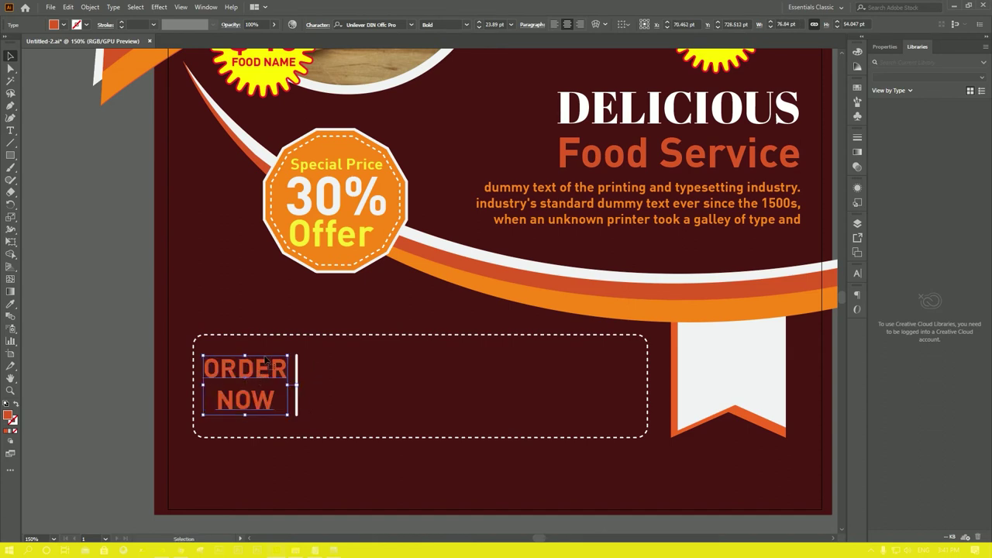
key("Down")
key("Down")
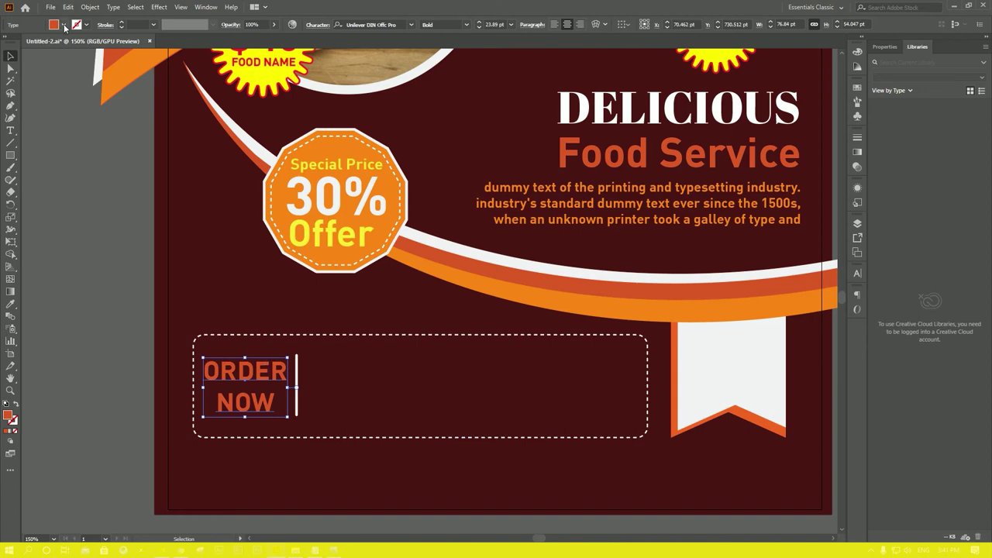
left_click(64, 26)
left_click(28, 73)
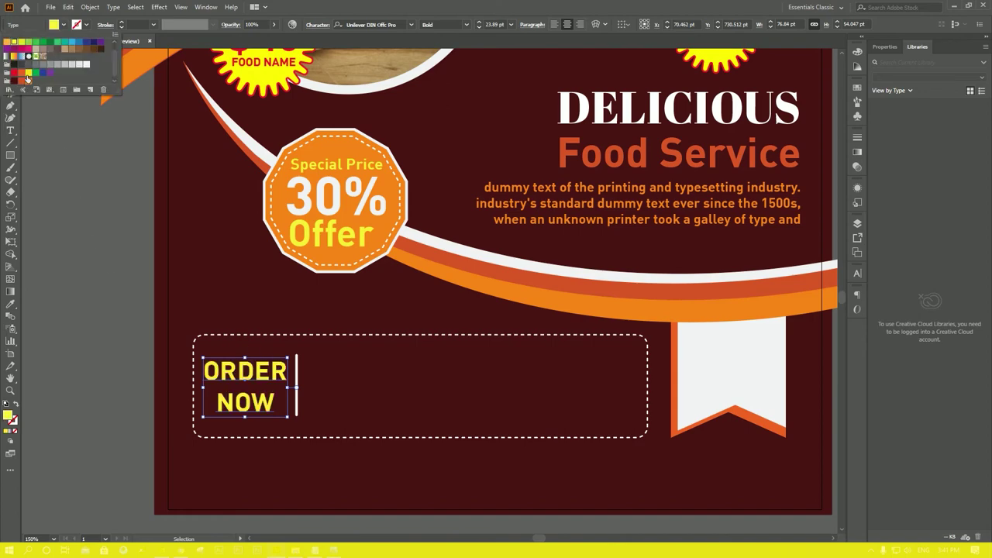
key("z")
key("ctrl+minus")
scroll(514, 398, "down", 3)
left_click_drag(469, 302, 499, 313)
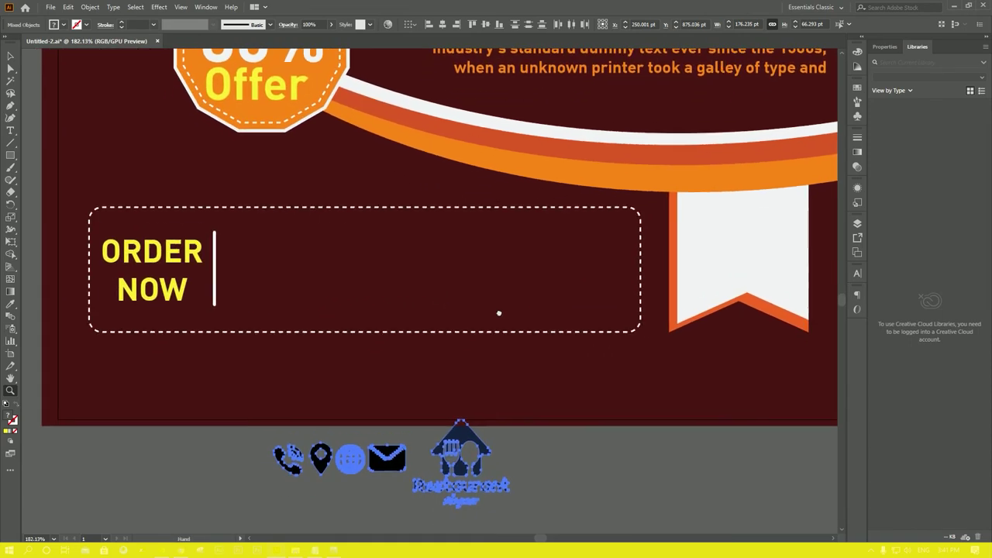
Move the Restaurant logo onto the white banner, bring it to front and enlarge it to fill the banner.
key("v")
left_click(561, 488)
left_click_drag(500, 456, 772, 258)
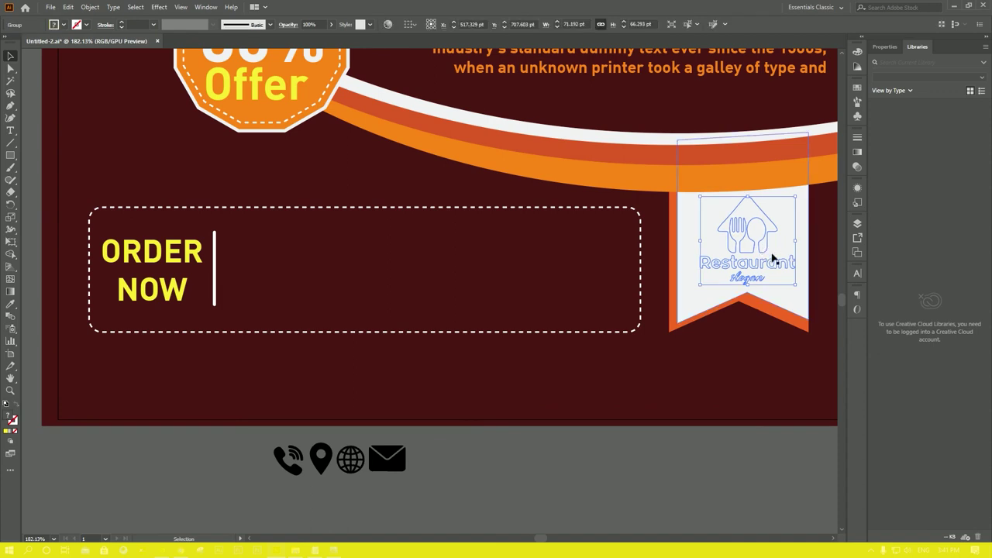
right_click(773, 258)
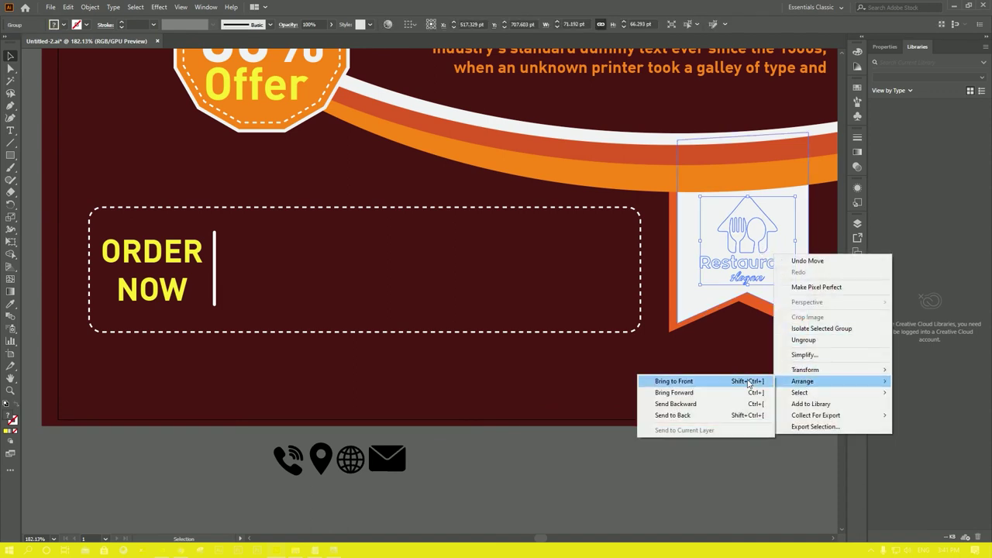
left_click(682, 381)
left_click_drag(781, 212, 779, 210)
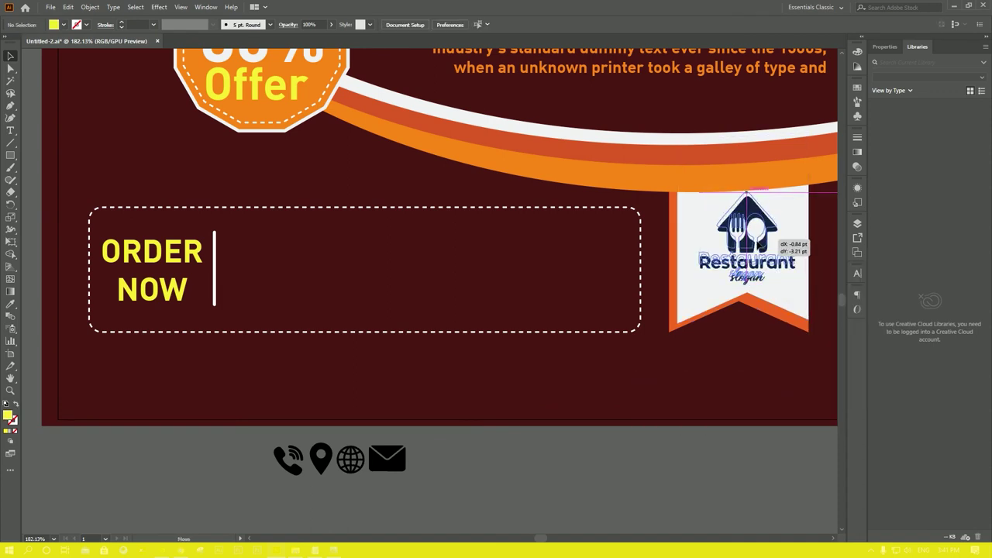
mouse_move(779, 209)
left_mouse_down()
mouse_move(765, 221)
mouse_move(792, 196)
left_mouse_up()
left_click_drag(767, 256, 768, 261)
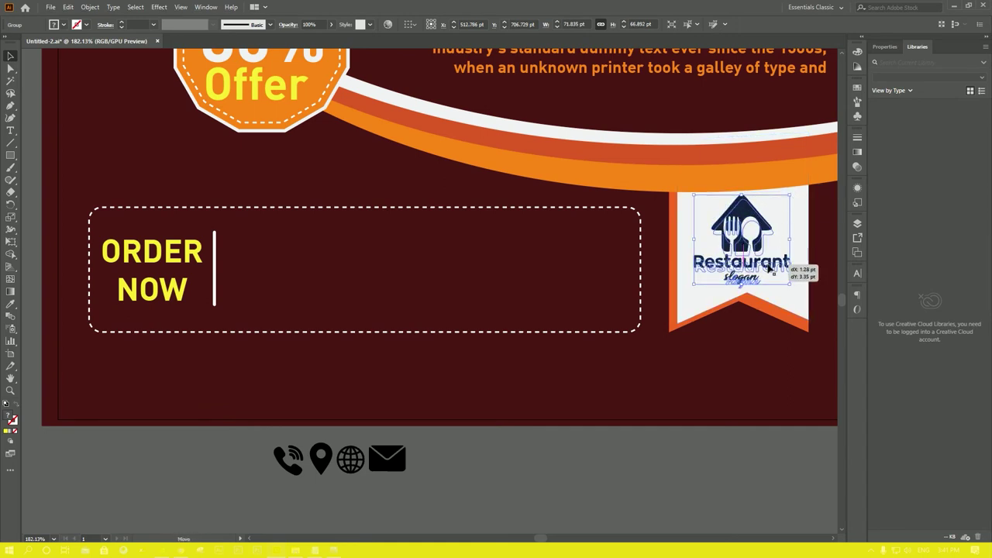
left_click_drag(791, 201, 794, 193)
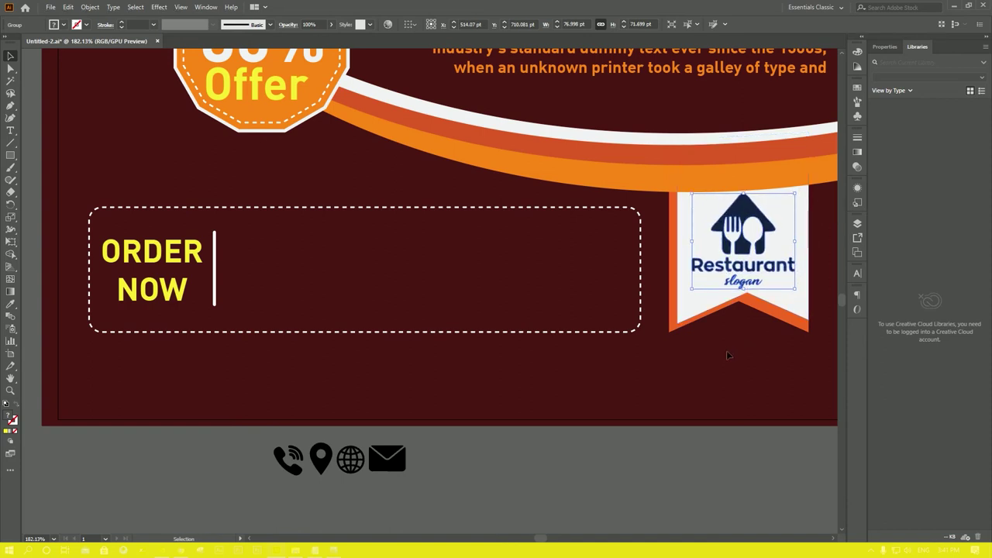
key("Down")
left_click(741, 479)
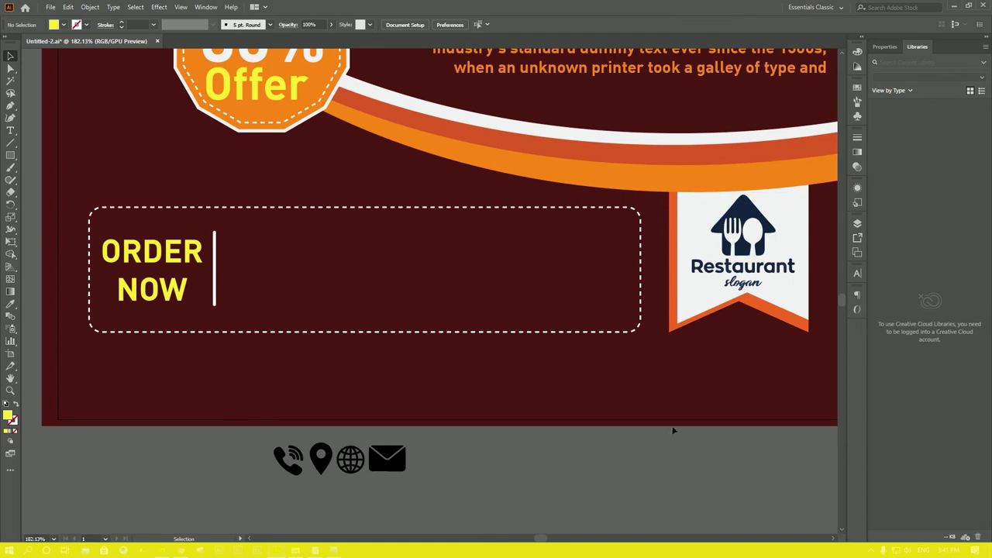
scroll(664, 429, "left", 2)
Move the phone icon into the order box beside the divider and bring it to front.
left_click_drag(318, 474, 292, 266)
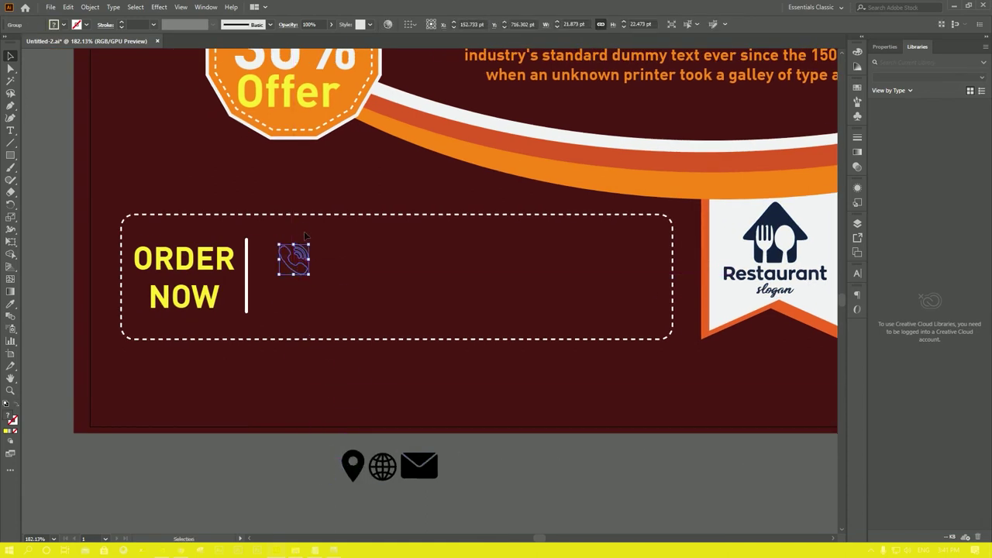
scroll(310, 284, "up", 2)
right_click(318, 304)
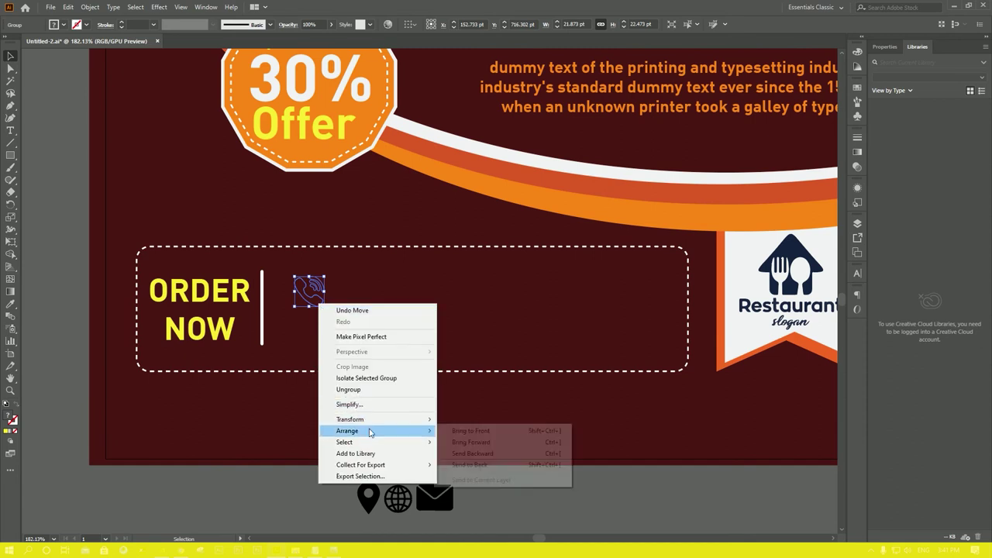
left_click(457, 431)
left_click_drag(302, 228, 334, 331)
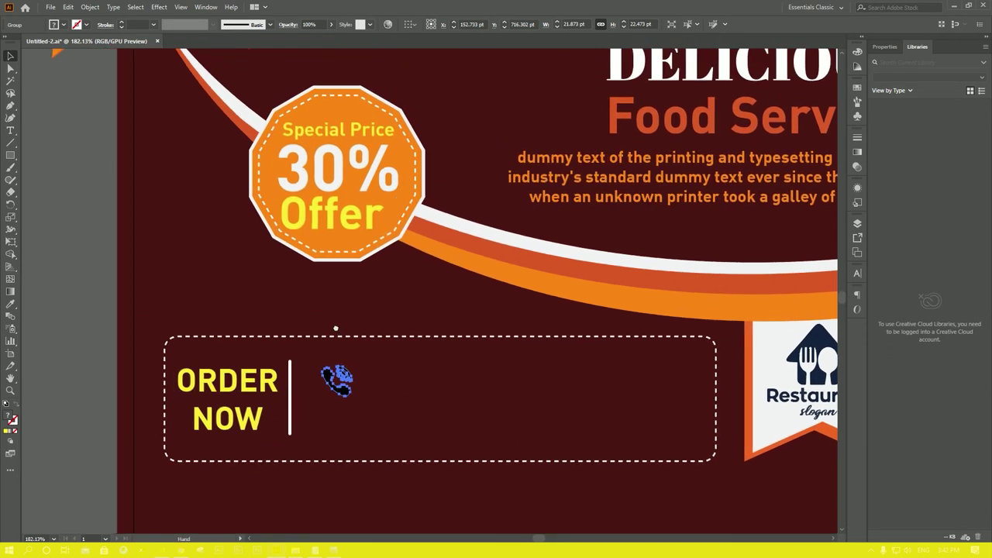
Colour the phone icon orange from the badge and remove its outline.
left_click(10, 304)
left_click(518, 251)
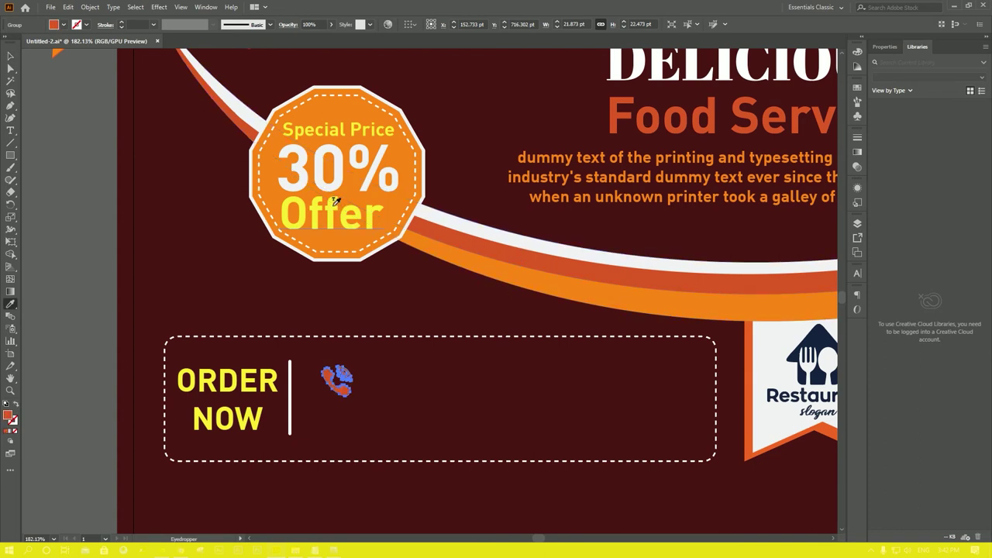
left_click(334, 204)
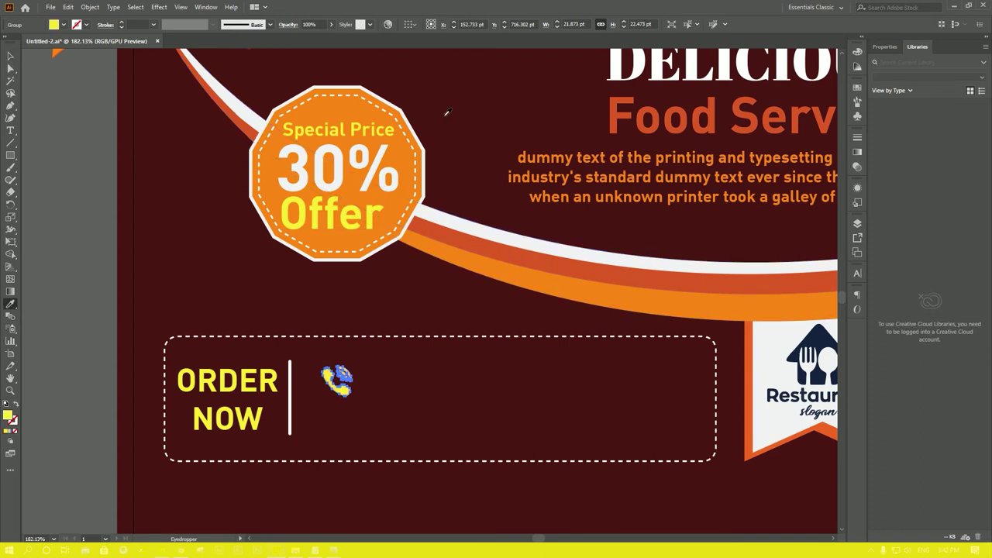
left_click(411, 178)
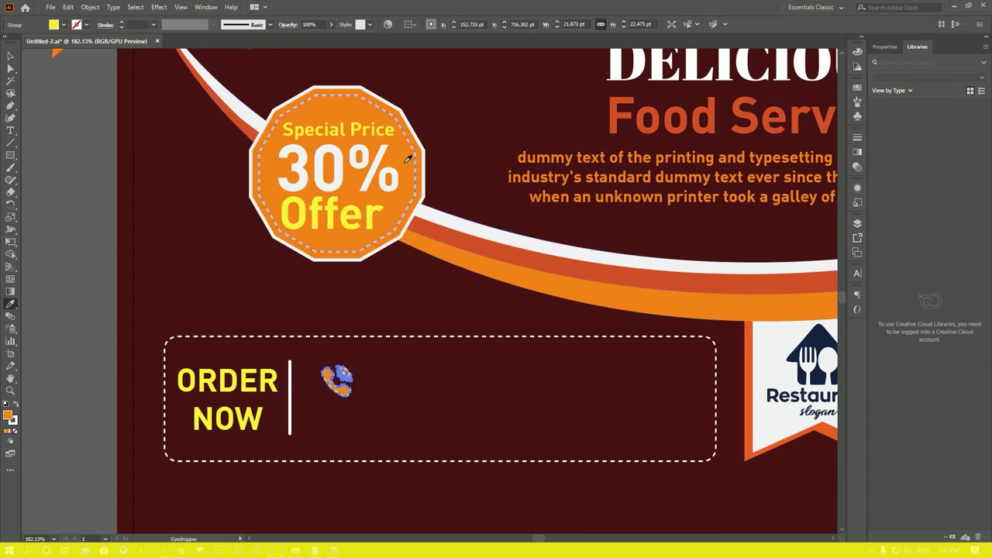
left_click(10, 56)
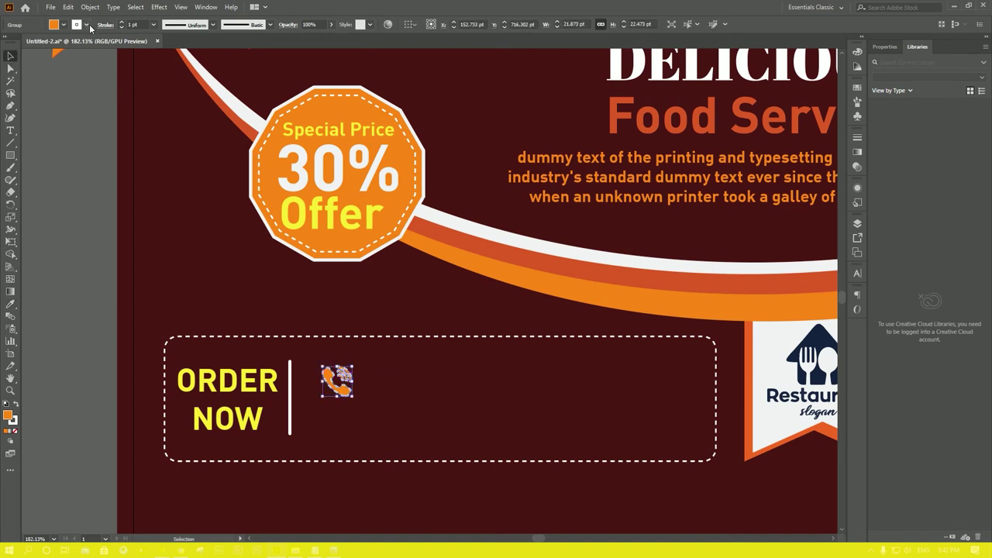
left_click(88, 25)
left_click(6, 43)
left_click(80, 266)
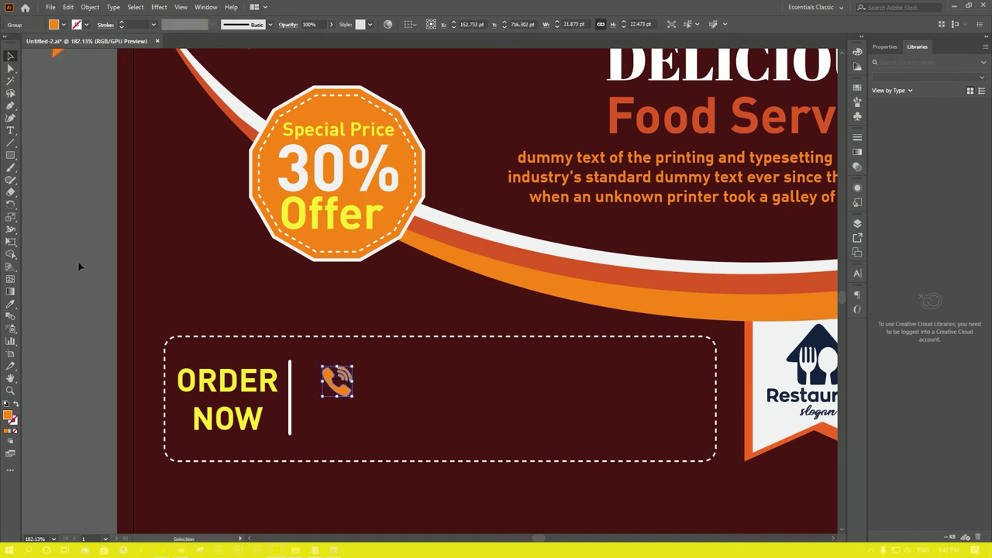
Shrink the phone icon slightly and place the globe icon below it.
left_click(350, 397)
left_click_drag(352, 397, 339, 393)
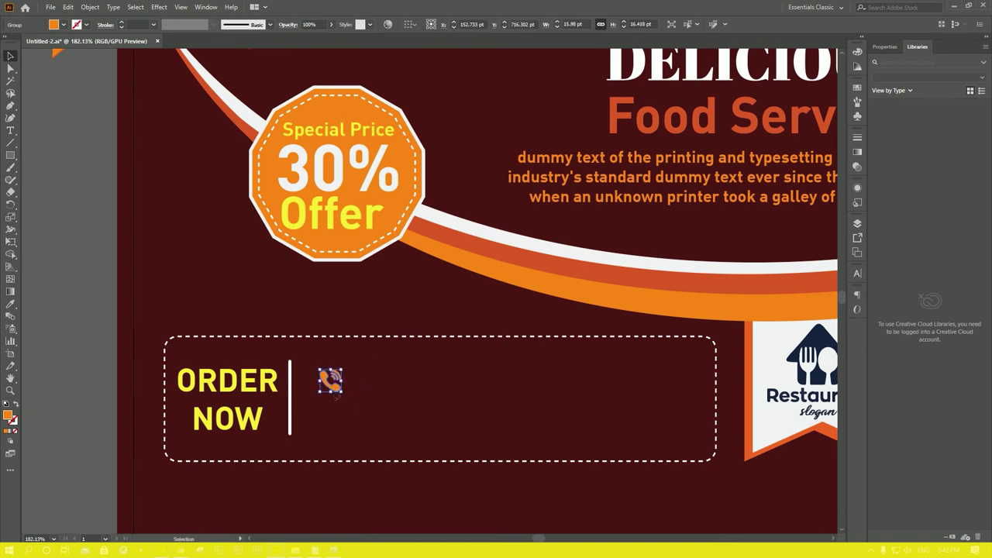
scroll(367, 348, "down", 1)
scroll(333, 502, "down", 2)
left_click_drag(419, 481, 320, 322)
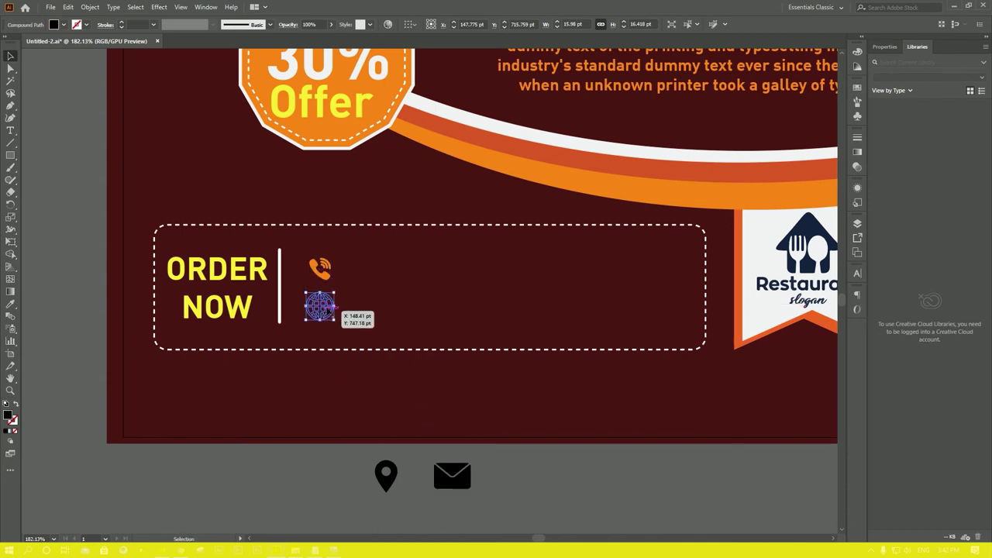
mouse_move(320, 306)
left_mouse_down()
mouse_move(328, 305)
mouse_move(318, 306)
left_mouse_up()
Sample the phone icon's orange and adjust the globe icon's position.
key("i")
left_click(320, 269)
key("v")
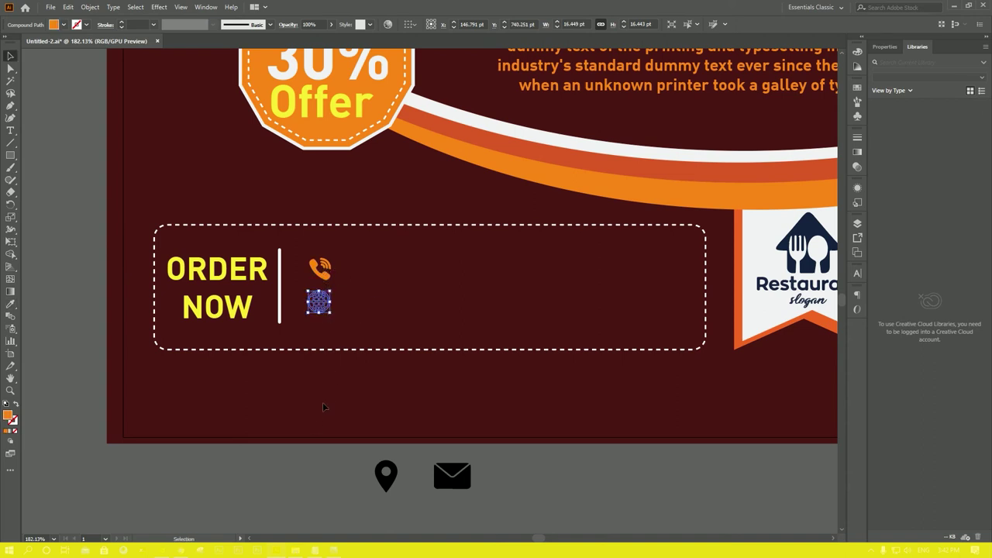
left_click(318, 451)
left_click_drag(317, 303, 316, 302)
Bring the globe icon in front of the background.
key("i")
key("v")
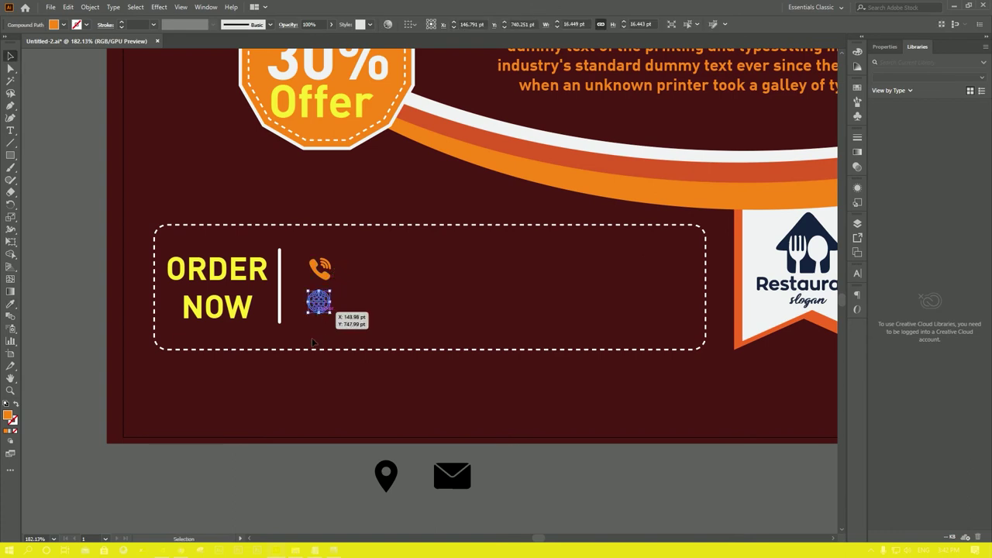
left_click(369, 468)
left_click(318, 301)
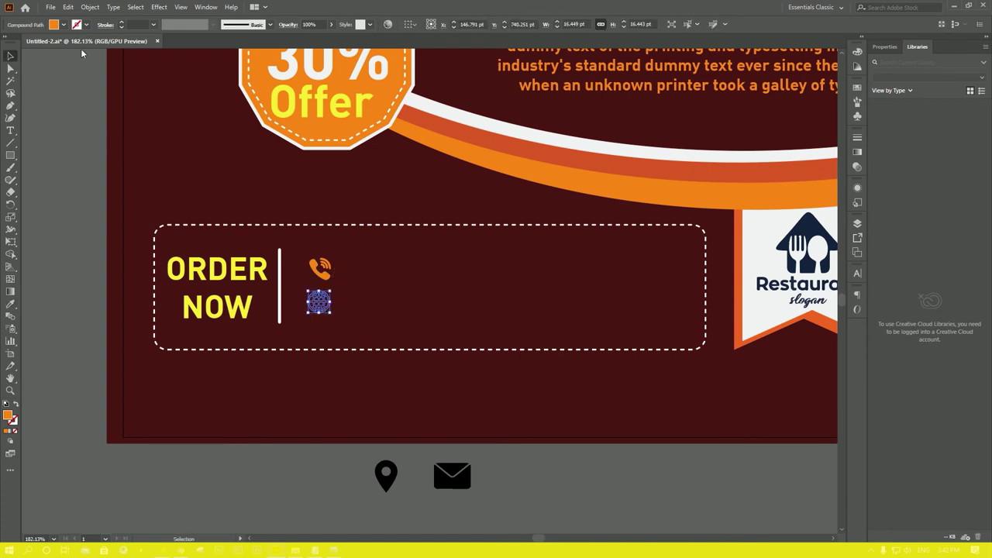
right_click(322, 305)
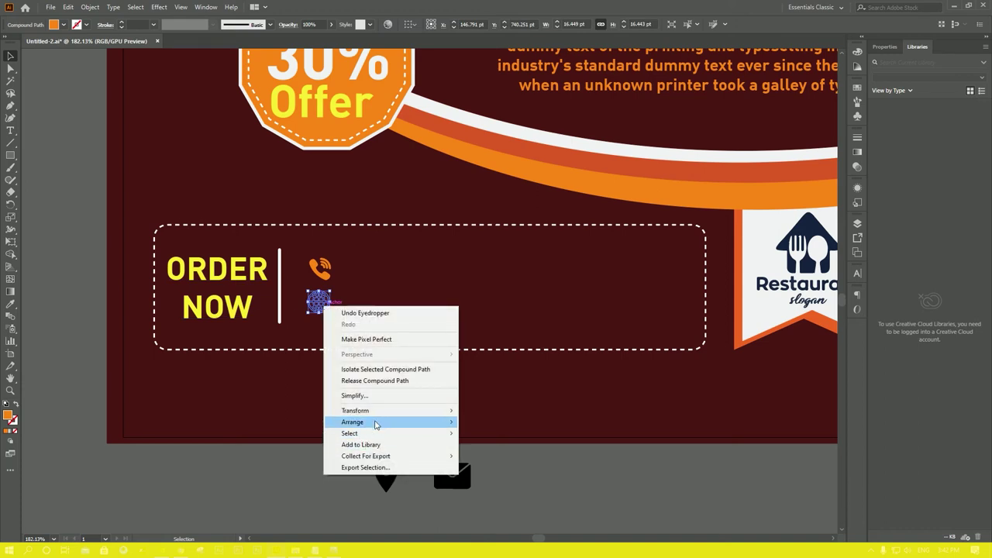
left_click(483, 422)
left_click(325, 462)
Shrink the phone and globe icons together and stack the globe under the phone.
left_click(361, 330)
left_click(363, 293, "shift")
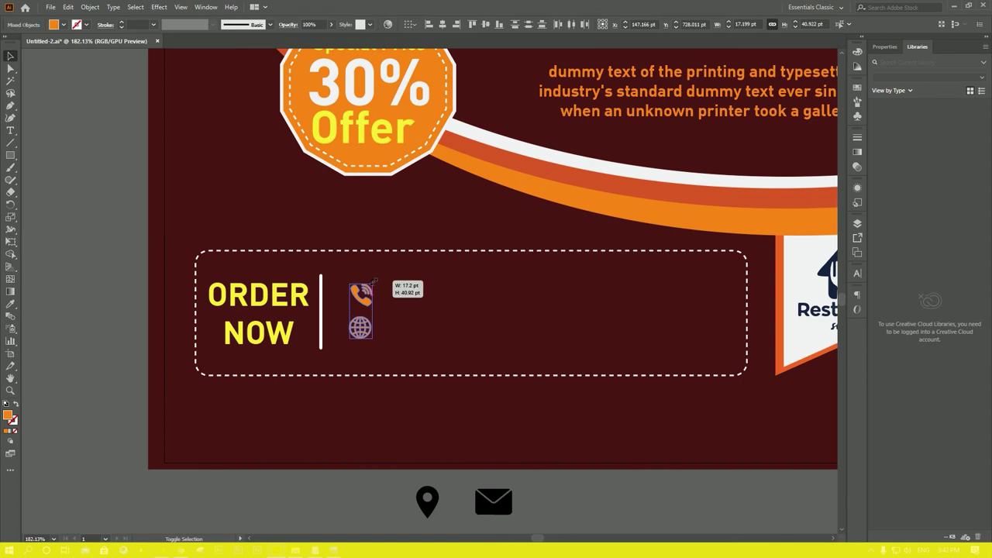
left_click_drag(374, 280, 372, 289)
left_click(361, 516)
left_click_drag(364, 328, 364, 340)
left_click_drag(368, 306, 368, 298)
left_click_drag(364, 338, 366, 307)
Nudge the phone icon down and copy the phone number from the Notepad notes.
key("Down")
key("Down")
left_click(357, 466)
left_click(316, 550)
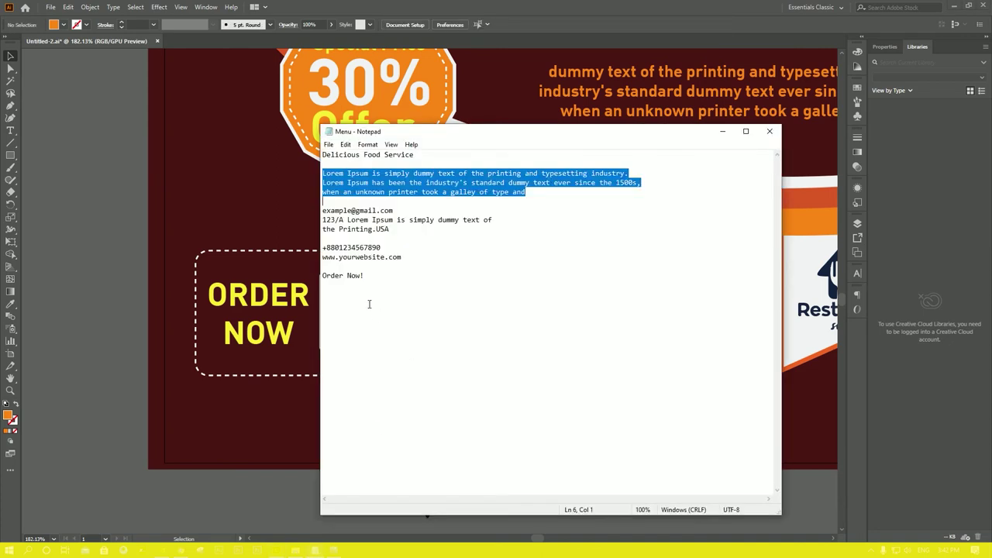
left_click_drag(323, 247, 386, 247)
key("ctrl+c")
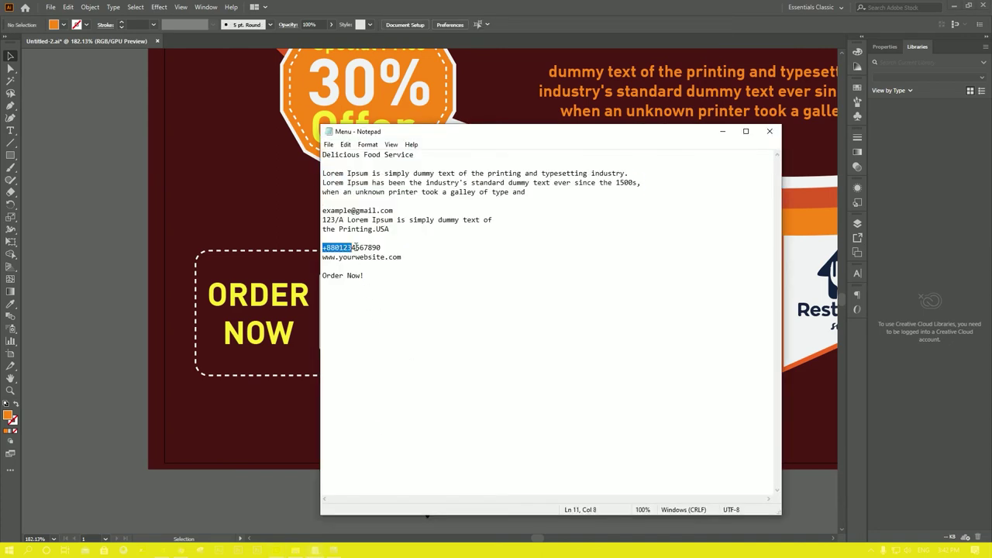
Paste the phone number as text and scale it beside the phone icon.
left_click(126, 317)
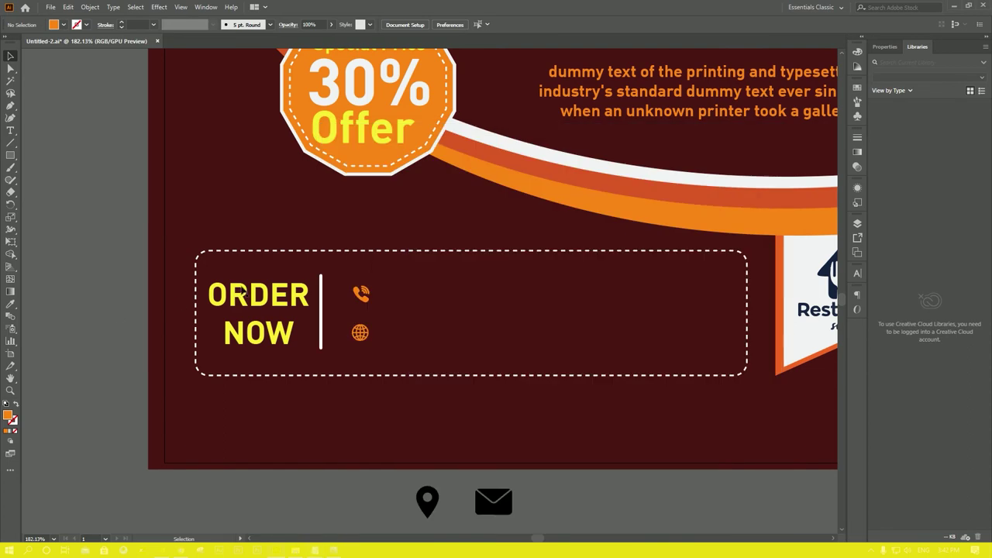
key("t")
left_click(399, 299)
key("ctrl+v")
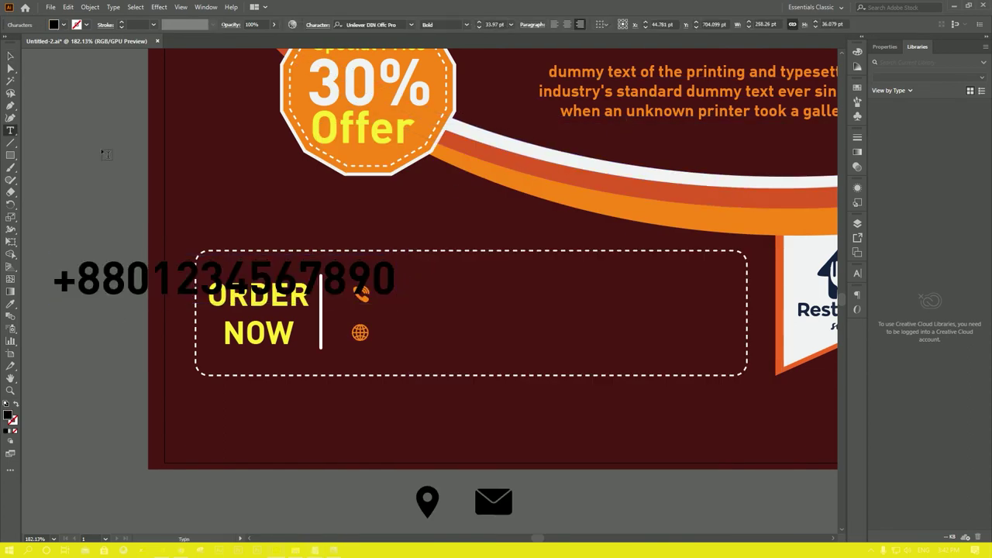
left_click(9, 56)
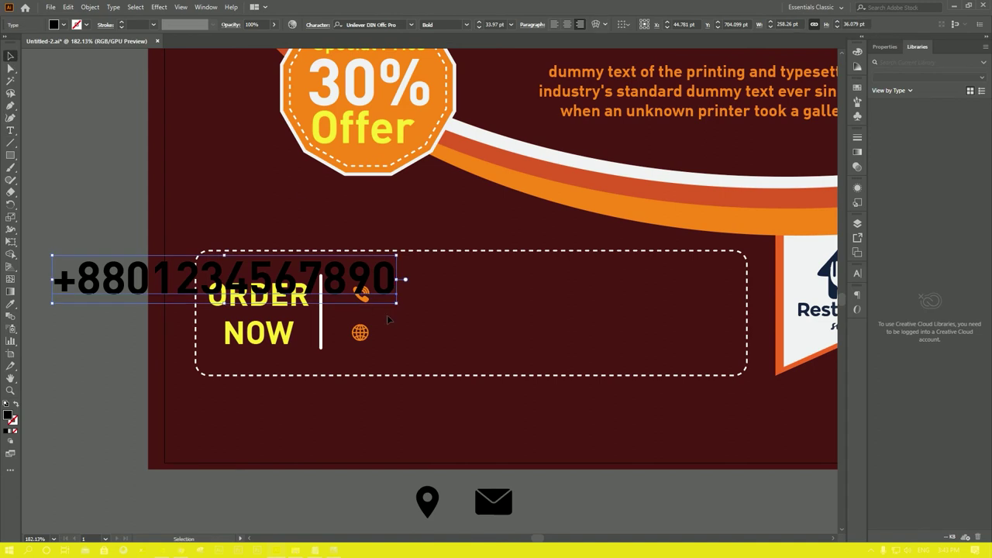
mouse_move(396, 255)
left_mouse_down()
mouse_move(154, 179)
mouse_move(148, 297)
mouse_move(454, 295)
left_mouse_up()
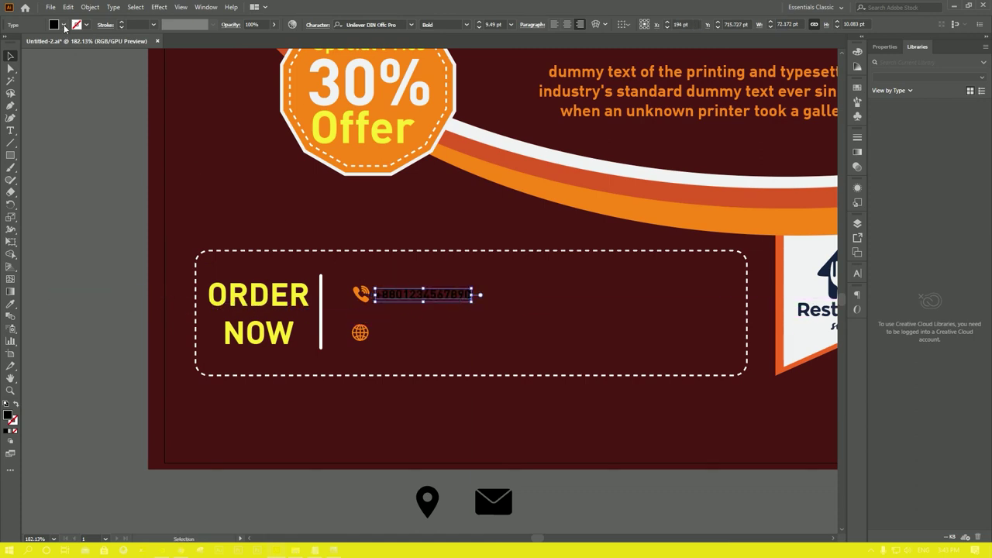
Colour the phone number orange from the swatches and bring the menu notes back up.
left_click(65, 25)
left_click(28, 75)
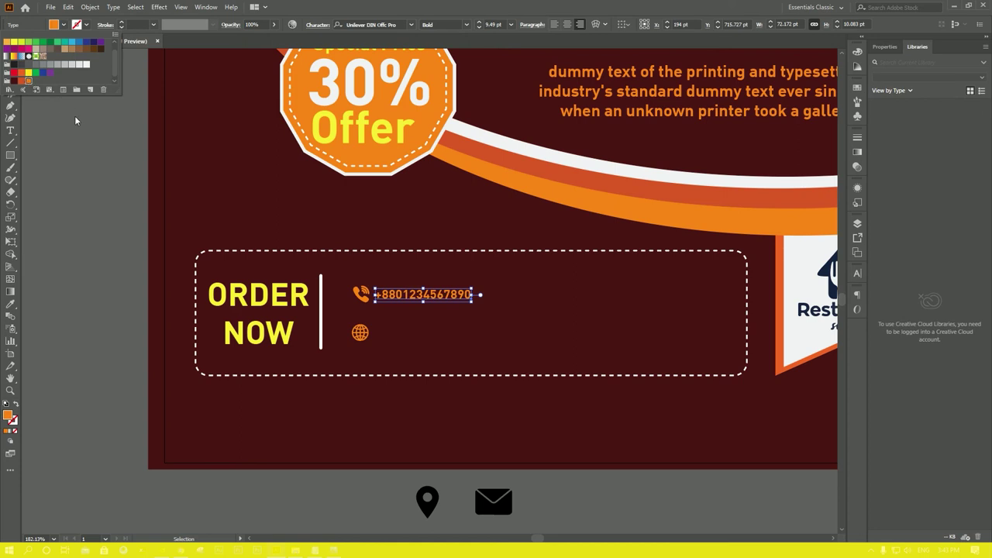
left_click(57, 212)
left_click(361, 332)
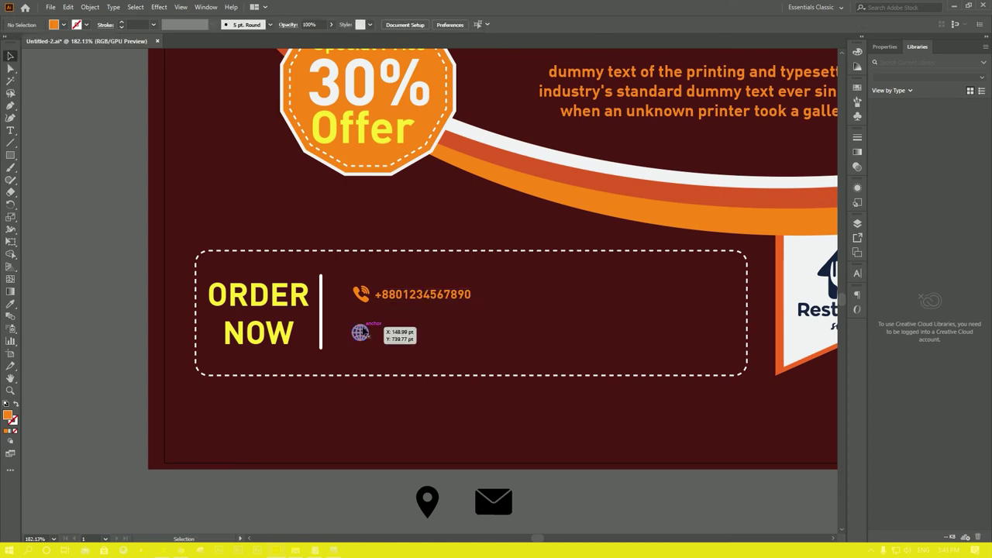
left_click(324, 548)
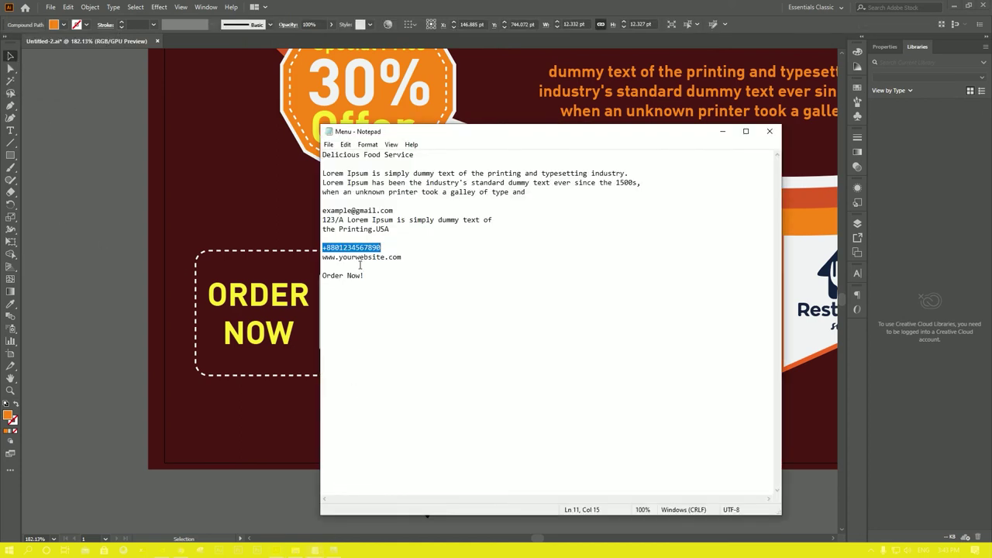
Copy the website address and duplicate the phone number down to the globe row.
left_click_drag(402, 257, 320, 257)
key("ctrl+c")
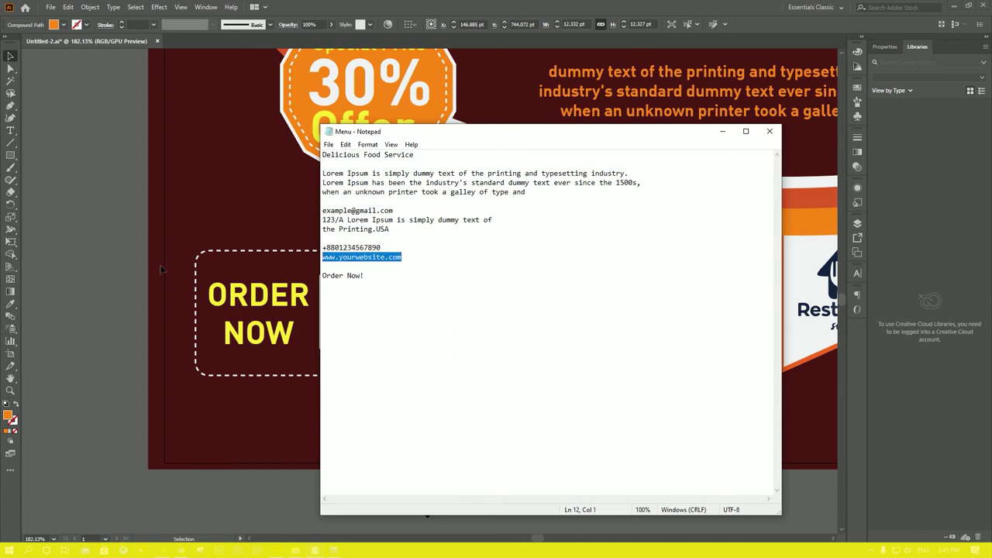
key("alt+Tab")
left_click_drag(404, 296, 404, 331)
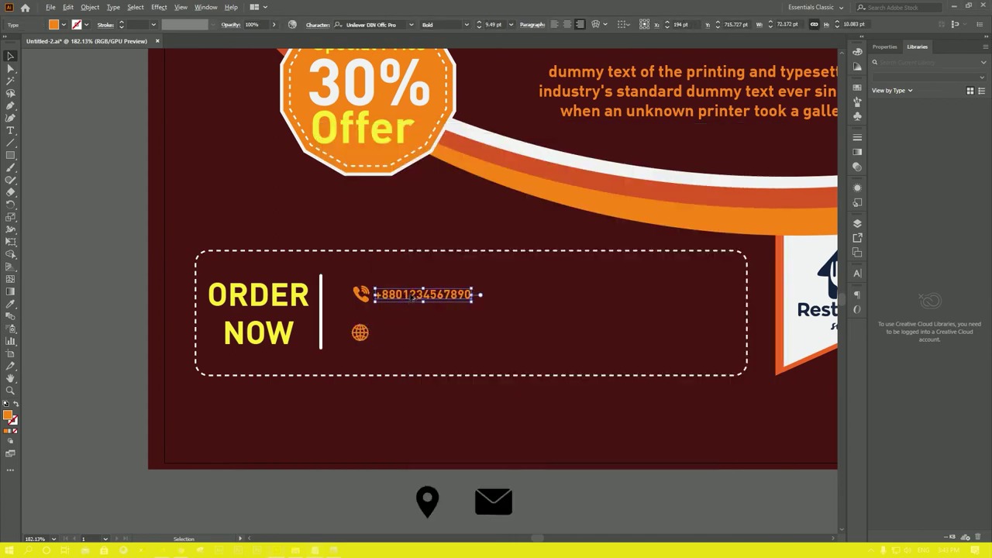
left_click_drag(404, 332, 403, 338)
double_click(404, 335)
key("ctrl+a")
key("ctrl+v")
left_click(10, 57)
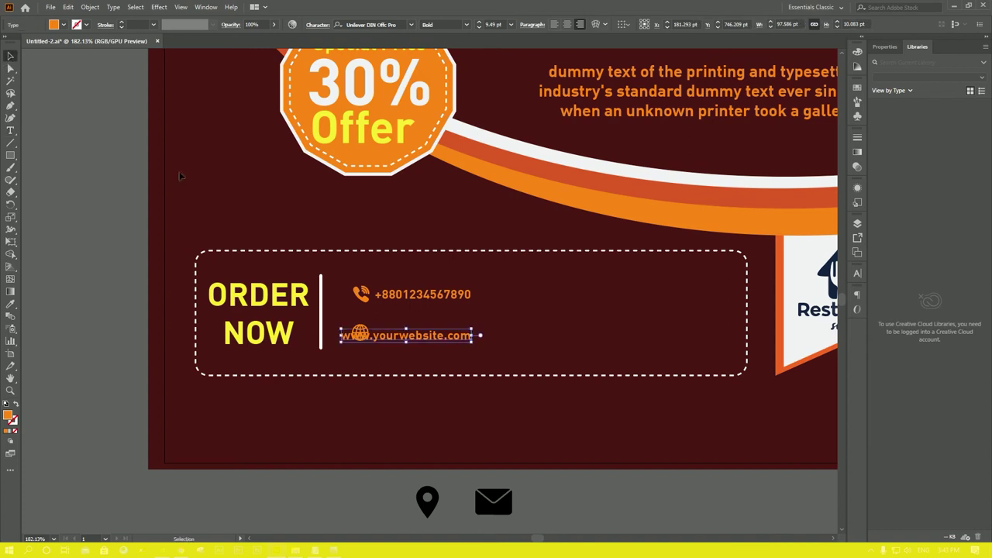
left_click_drag(416, 343, 449, 343)
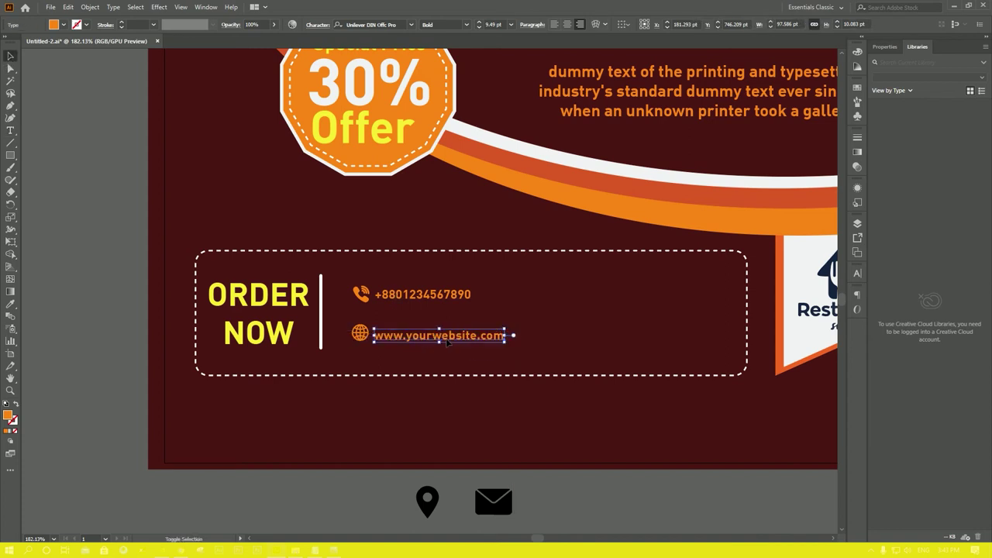
left_click(367, 335, "shift")
left_click_drag(369, 336, 368, 323)
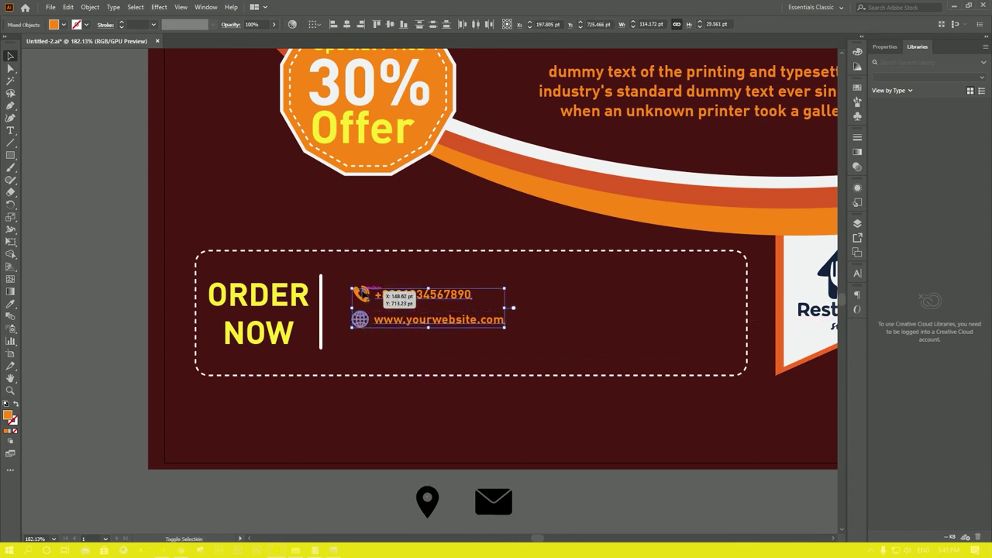
Move the location pin into the contact box, bring it to the front, and shrink it.
left_click_drag(427, 502, 521, 290)
right_click(525, 297)
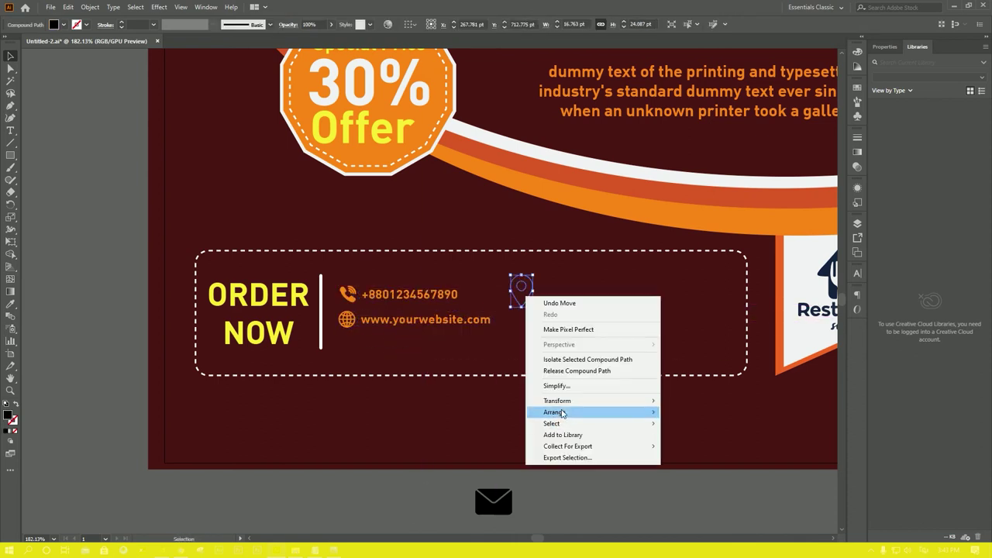
mouse_move(554, 411)
left_click(682, 412)
left_click_drag(534, 273, 529, 280)
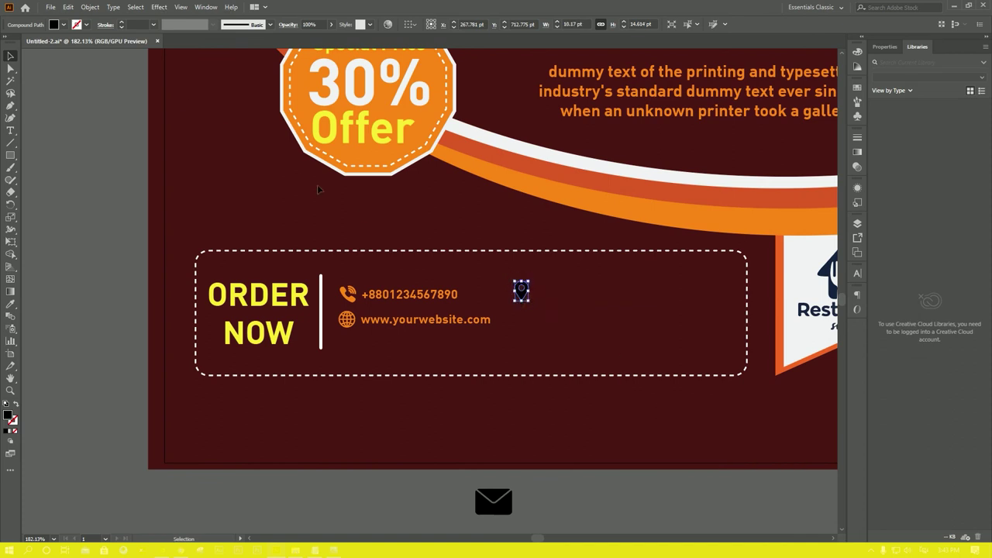
Colour the location pin orange from the phone icon and move it down.
key("i")
left_click(350, 296)
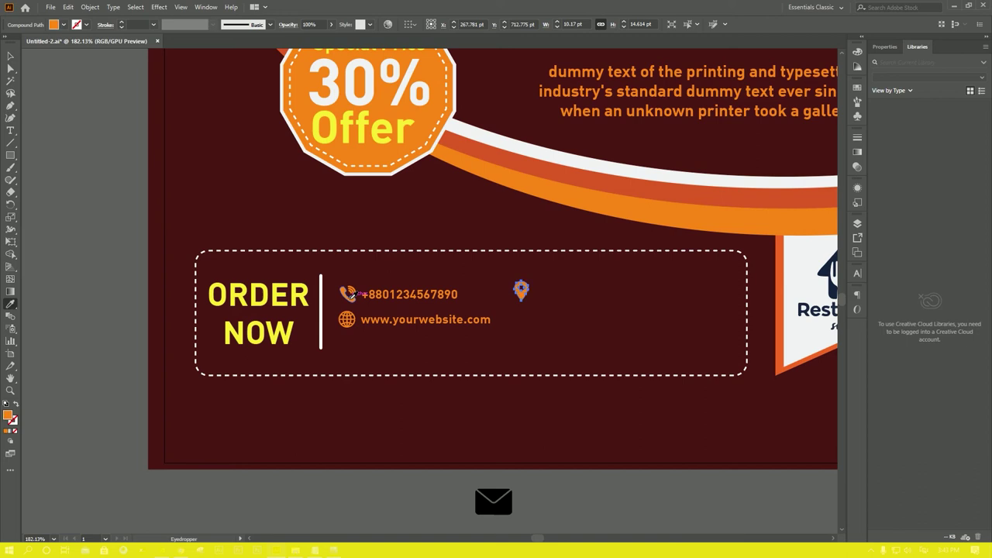
key("v")
left_click(578, 476)
left_click_drag(525, 290, 525, 318)
Bring the envelope icon into the box above the pin, in front, and shrink it.
left_click_drag(508, 496, 551, 272)
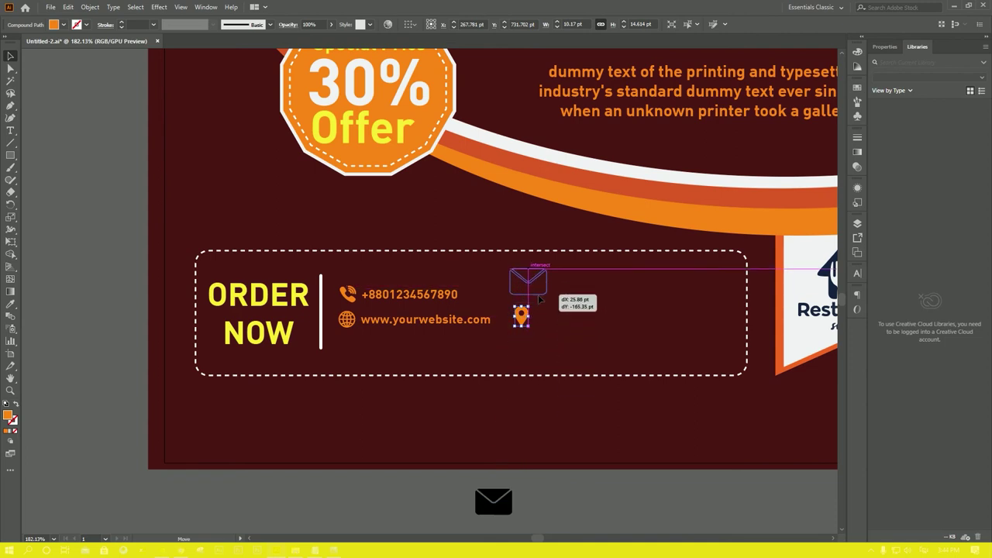
right_click(541, 282)
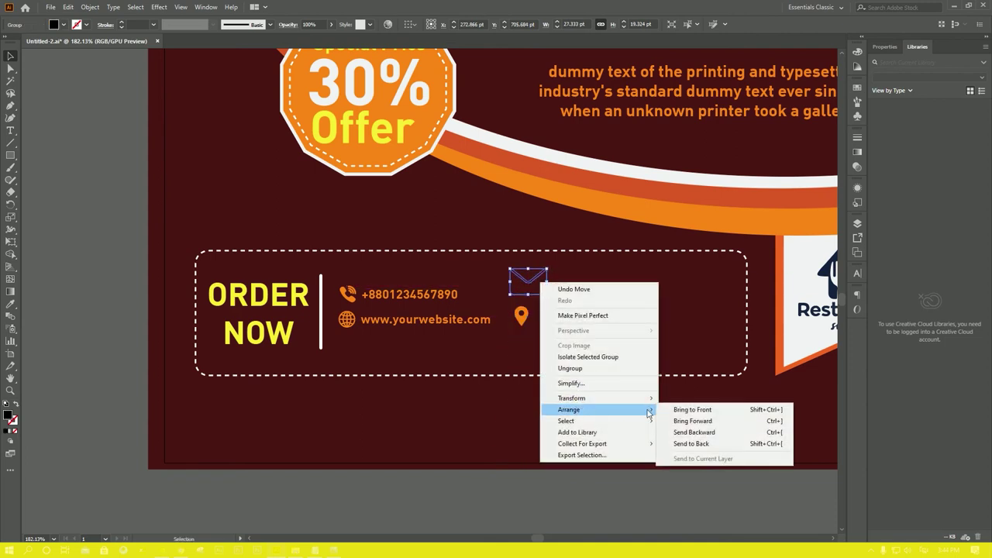
left_click(692, 409)
left_click_drag(547, 269, 520, 287)
left_click(522, 316, "shift")
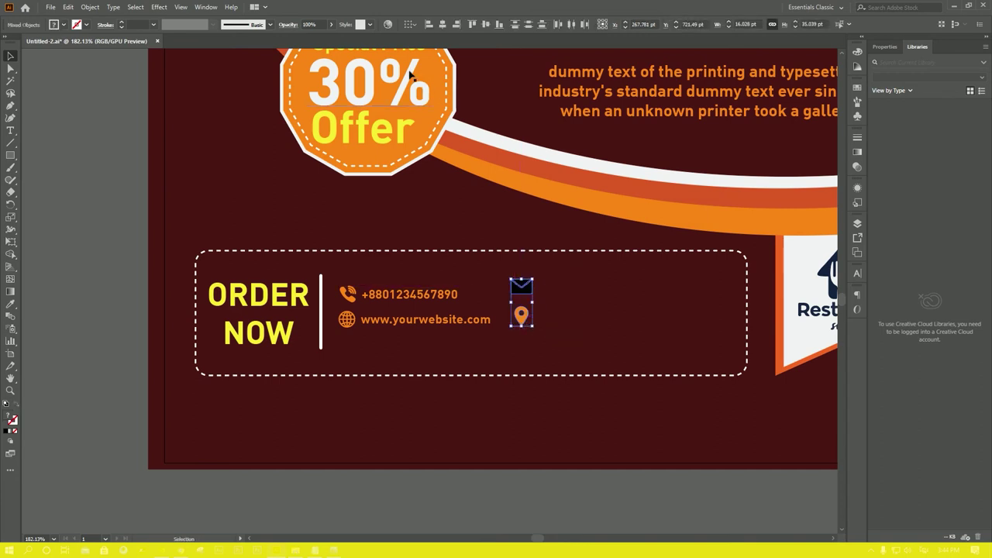
left_click(533, 470)
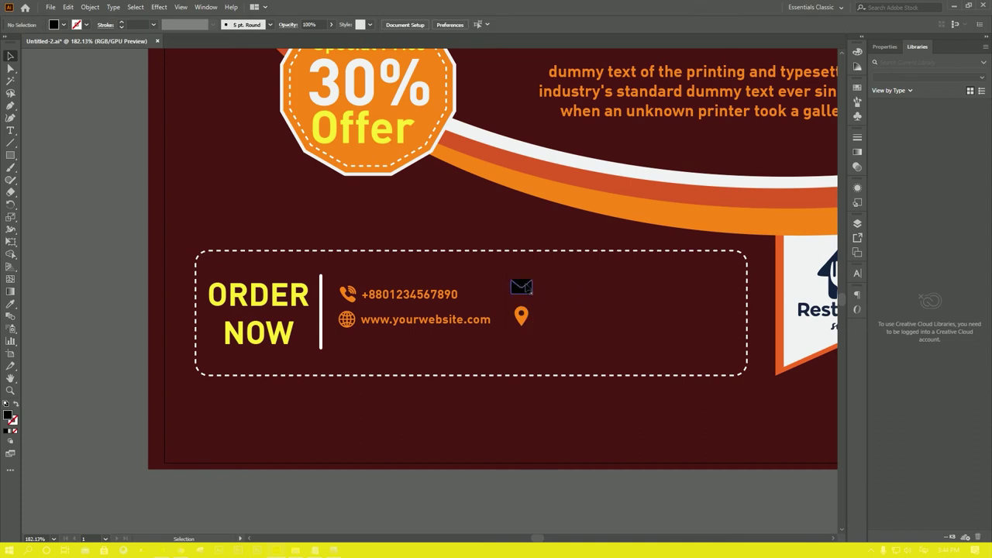
left_click(527, 286)
Colour the envelope orange from the phone icon and shrink it to about 14 pt wide.
key("i")
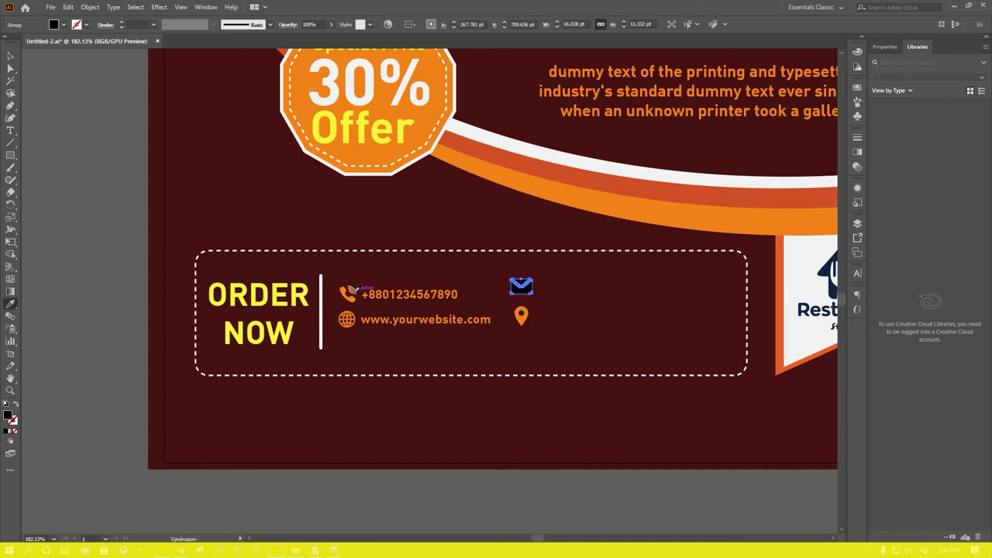
left_click(348, 295)
key("v")
left_click(536, 468)
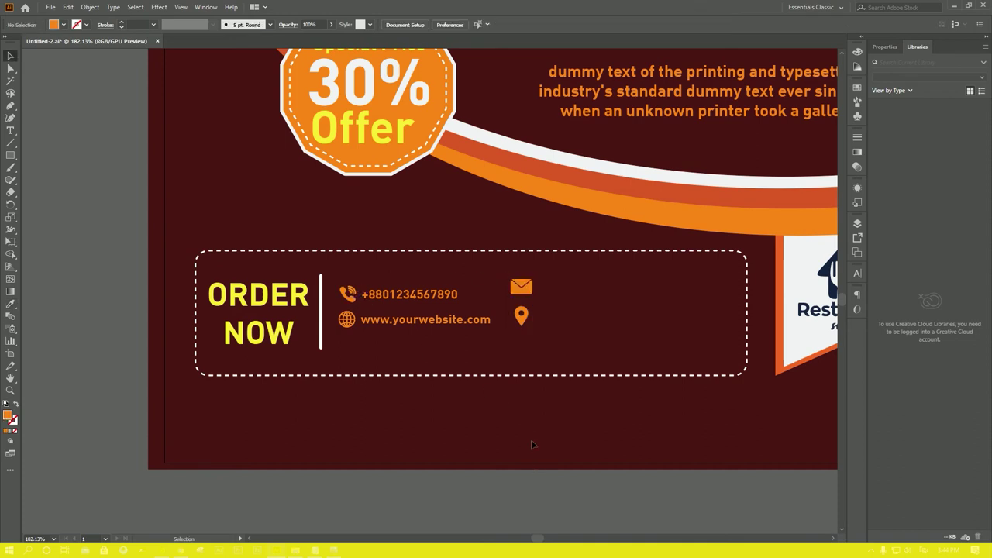
left_click(521, 289)
left_click(520, 315, "shift")
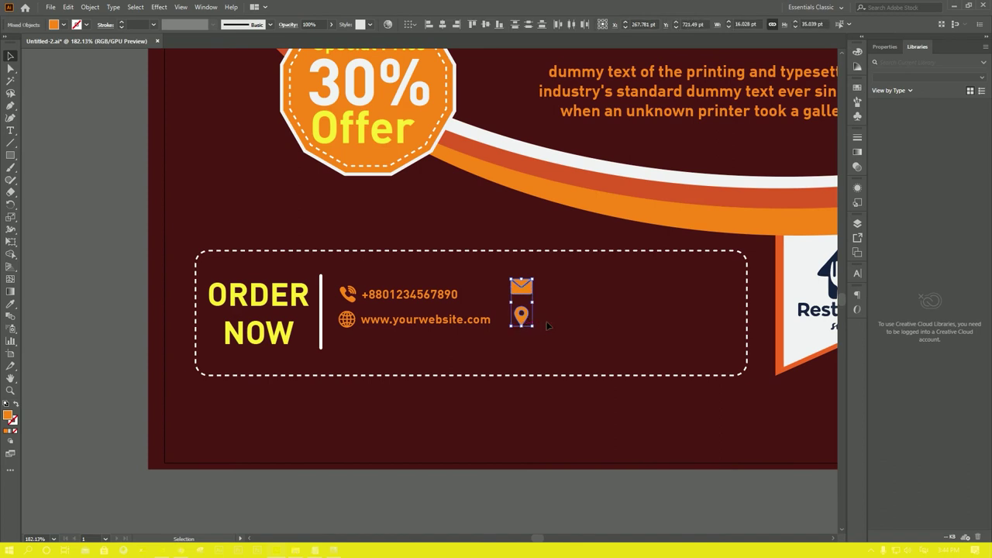
left_click(556, 305)
left_click(529, 289)
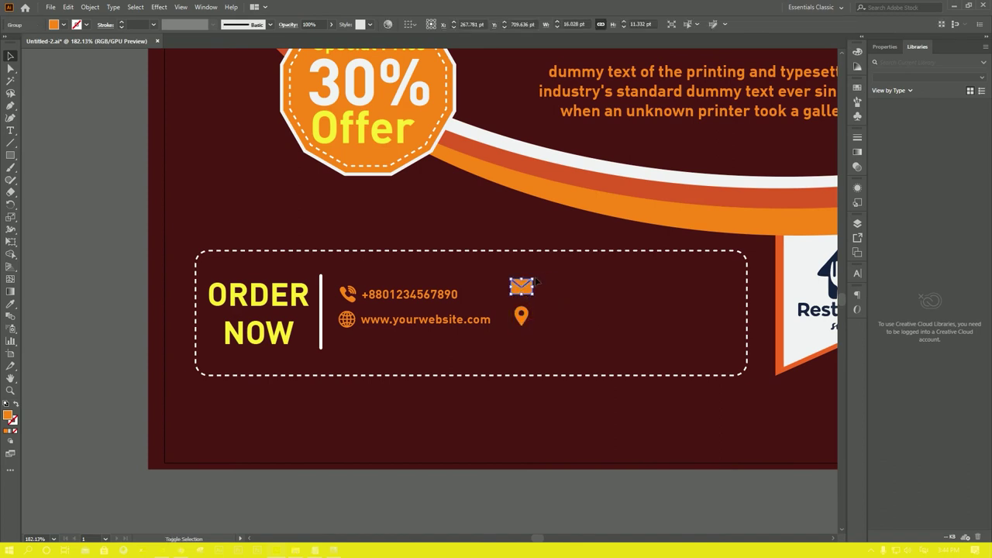
left_click_drag(533, 274, 530, 278)
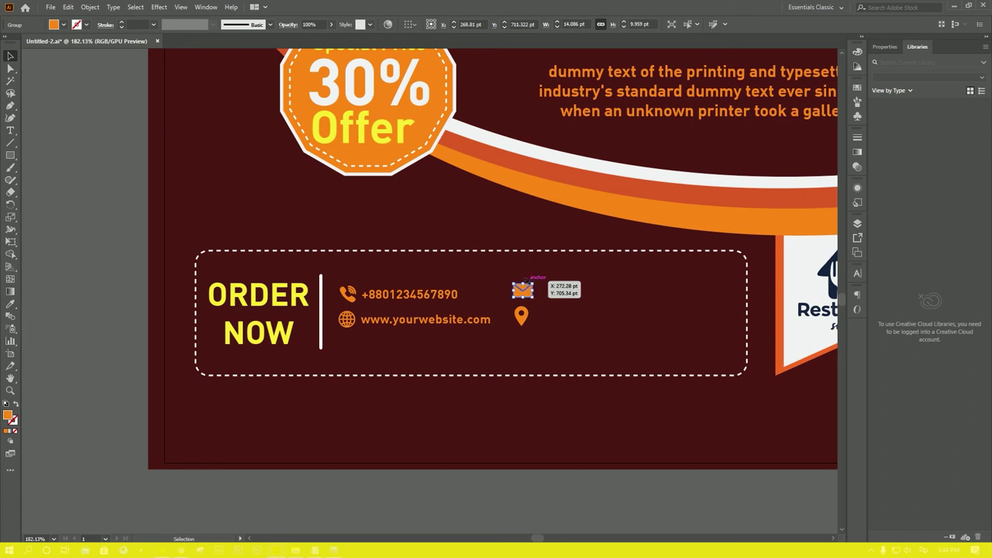
Align the envelope with the pin and copy the sample e-mail address from the notes.
left_click_drag(518, 279, 521, 280)
left_click(522, 317)
left_click(316, 550)
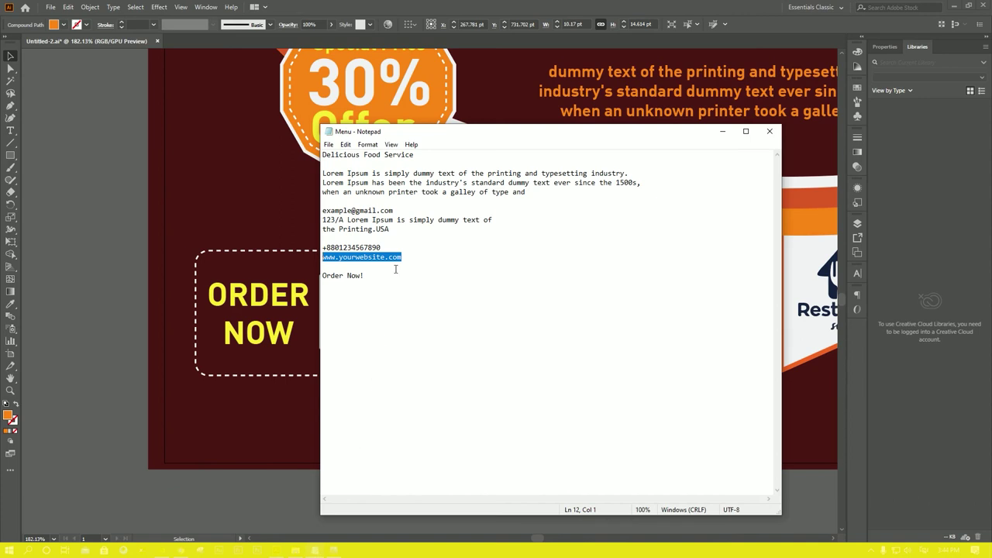
left_click_drag(324, 213, 404, 230)
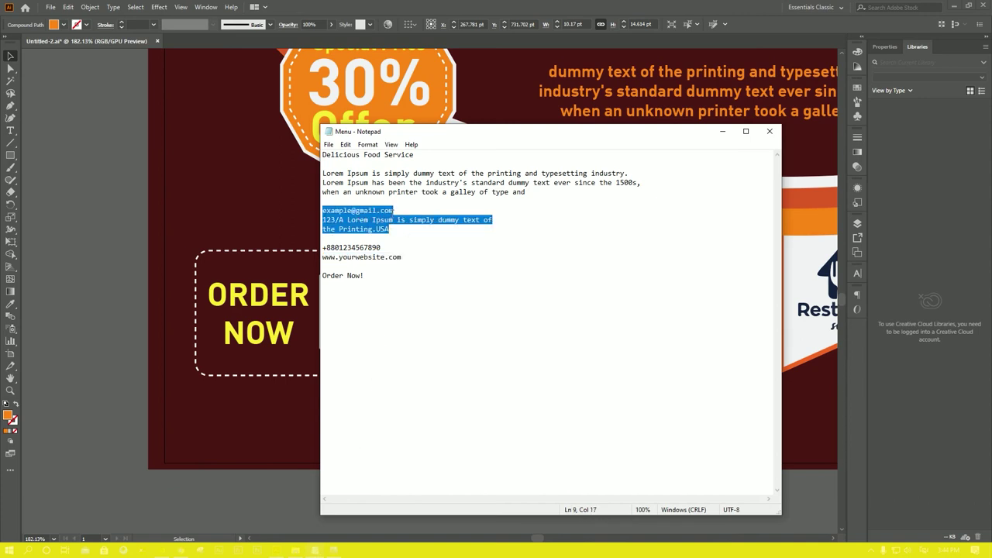
left_click_drag(393, 211, 335, 211)
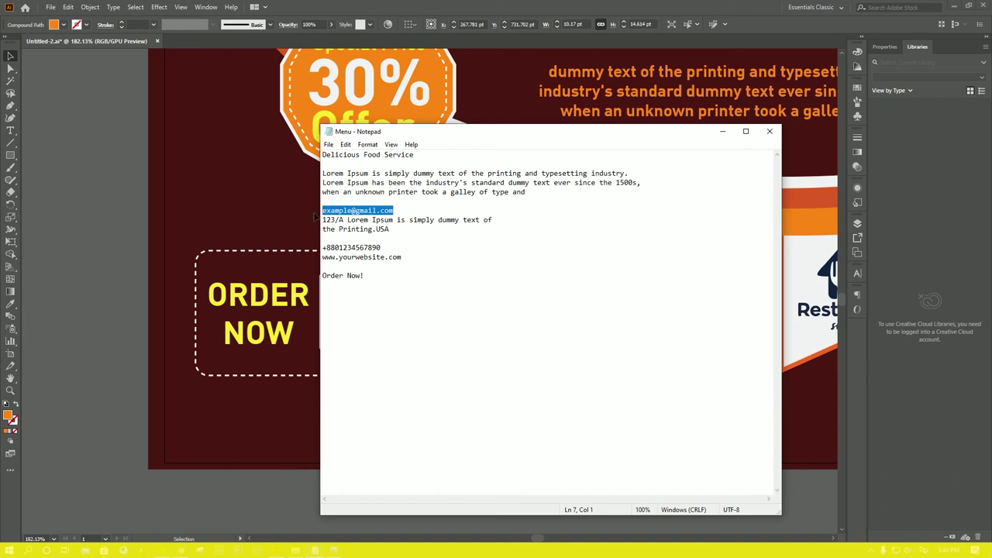
key("alt+Tab")
Duplicate the phone number beside the envelope and replace it with the e-mail address.
left_click_drag(409, 296, 571, 303)
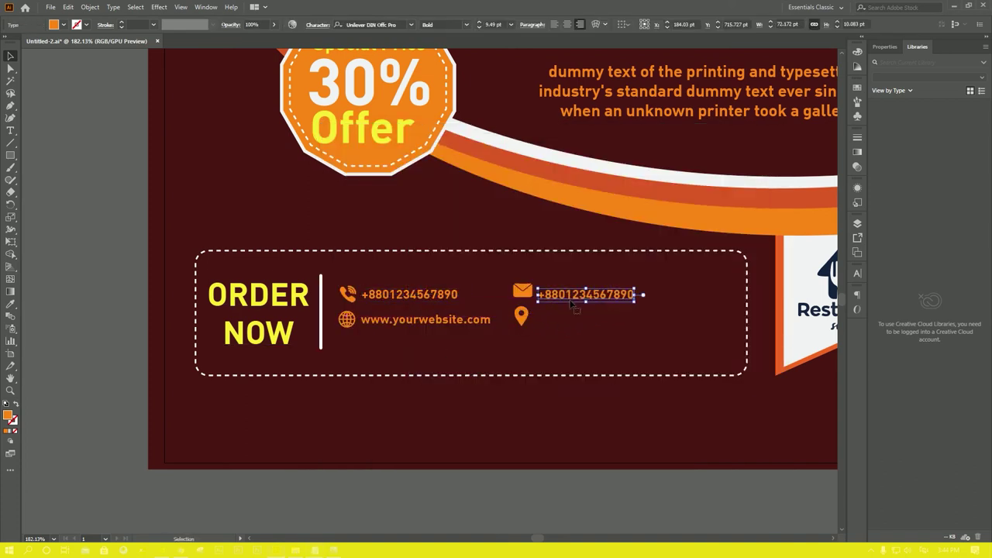
double_click(571, 298)
key("ctrl+a")
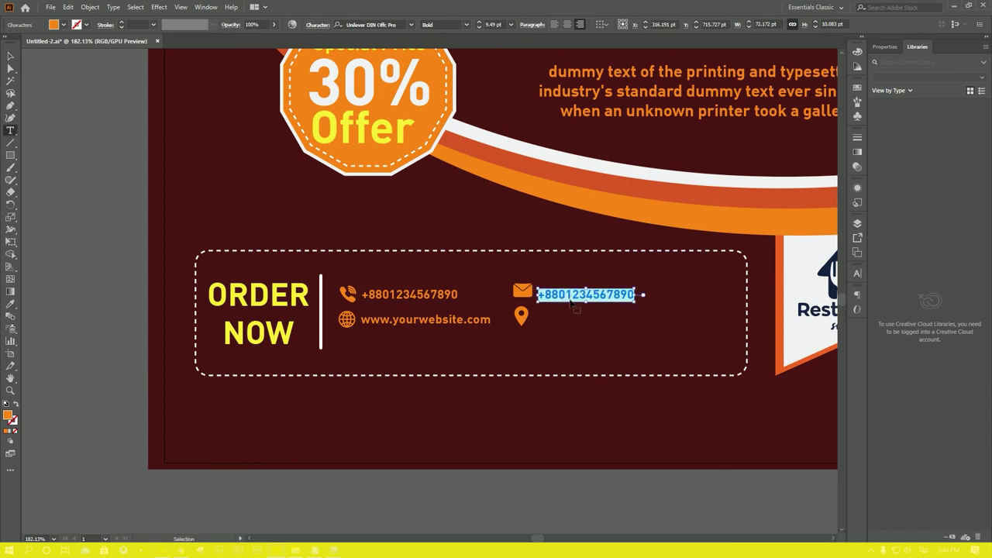
key("ctrl+v")
left_click(11, 57)
left_click_drag(592, 300, 613, 300)
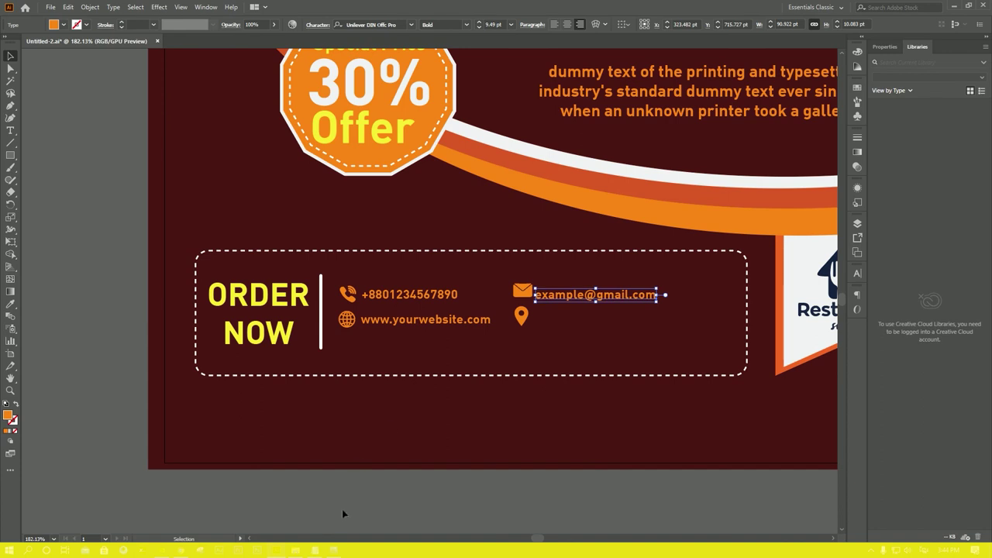
Copy the two address lines from the notes and duplicate the e-mail text beside the pin.
left_click(322, 551)
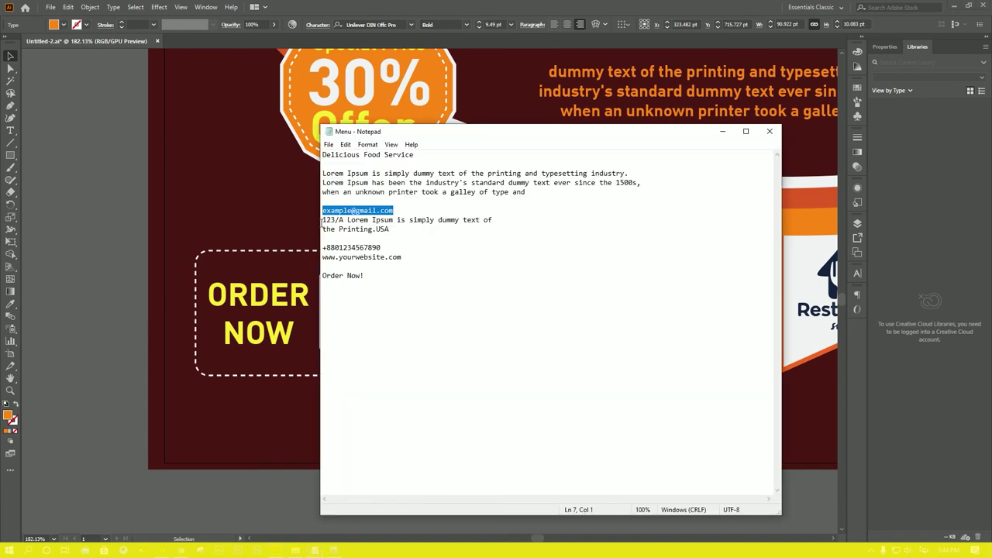
left_click_drag(322, 223, 377, 240)
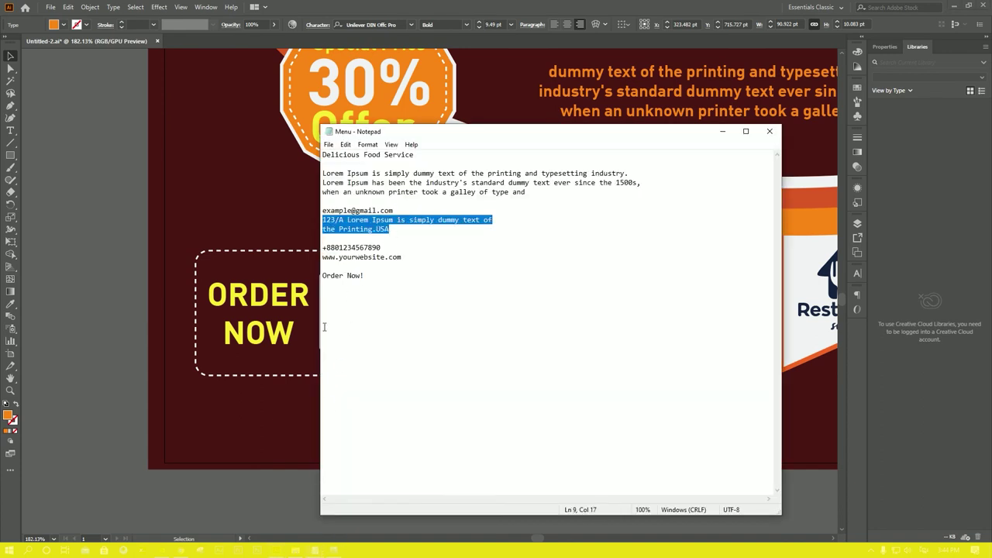
left_click(258, 475)
left_click_drag(578, 298, 577, 323)
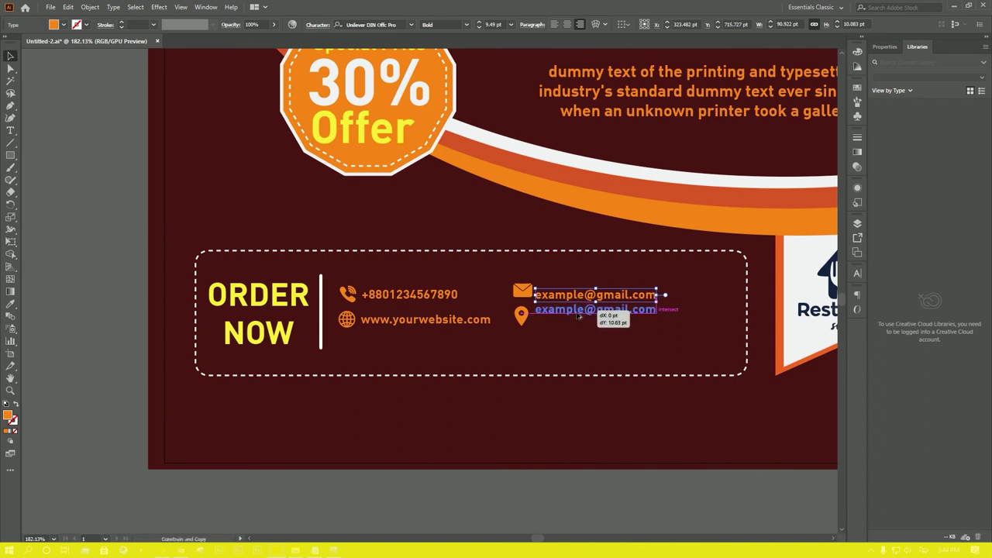
Paste the address over the e-mail copy, left-align it, and place it beside the pin.
double_click(577, 319)
key("ctrl+a")
key("ctrl+v")
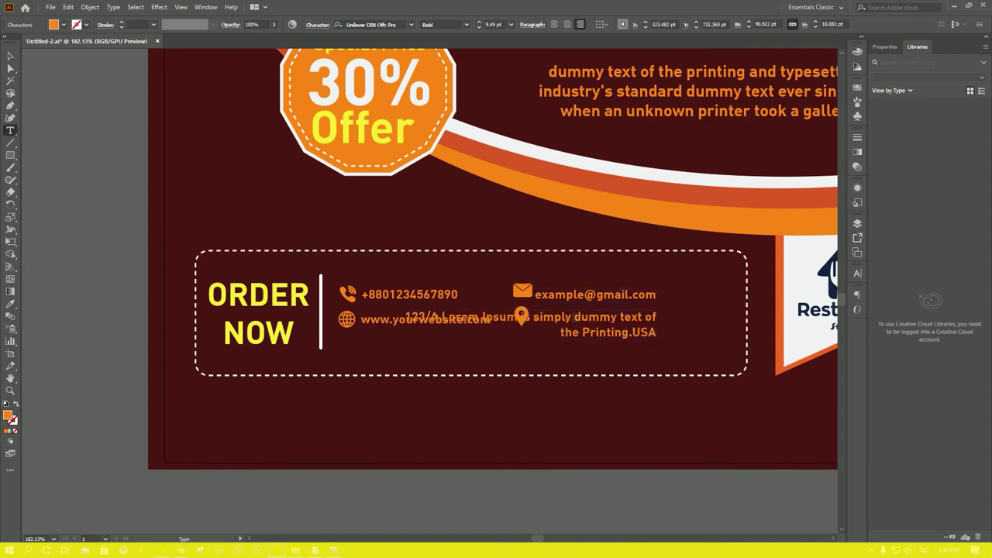
key("ctrl+a")
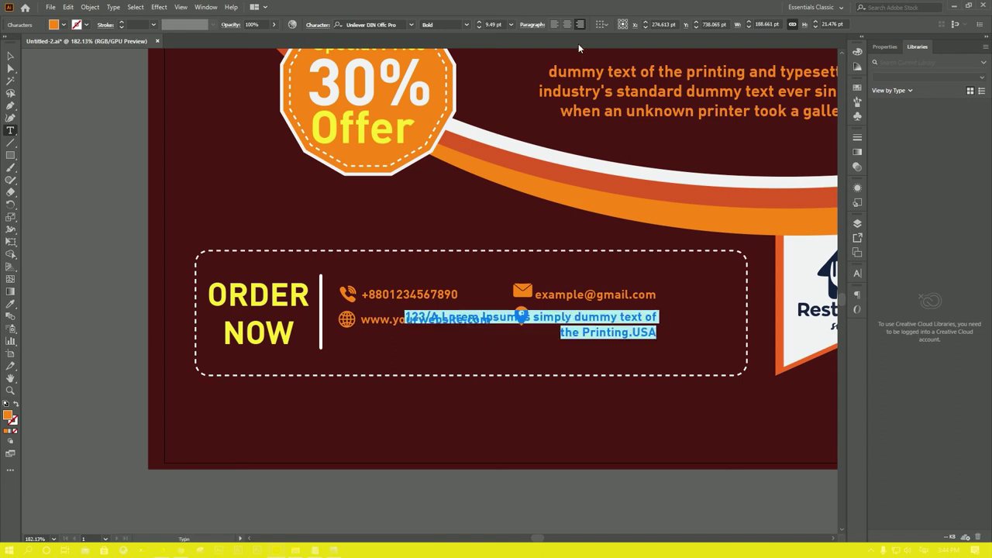
left_click(555, 25)
key("Escape")
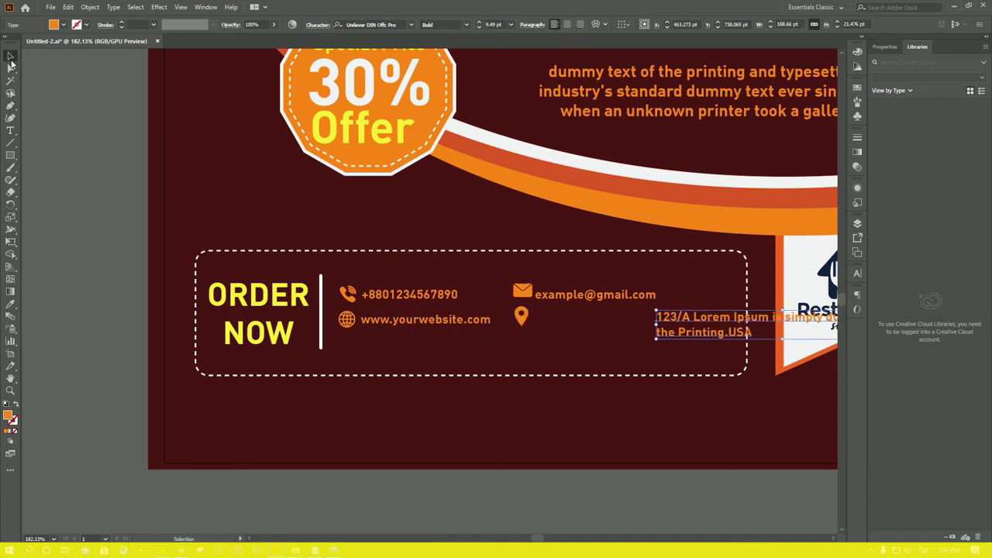
left_click_drag(672, 316, 547, 317)
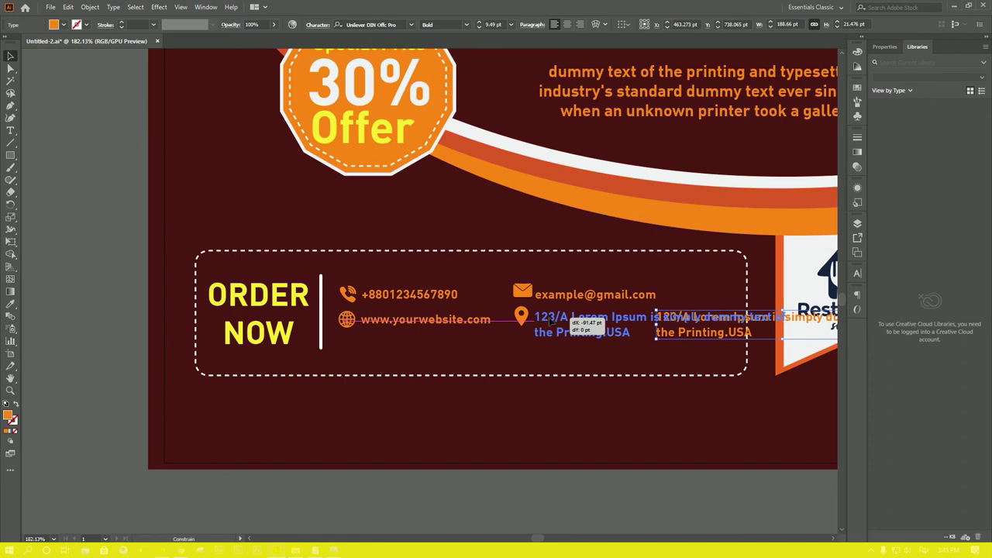
left_click(675, 359)
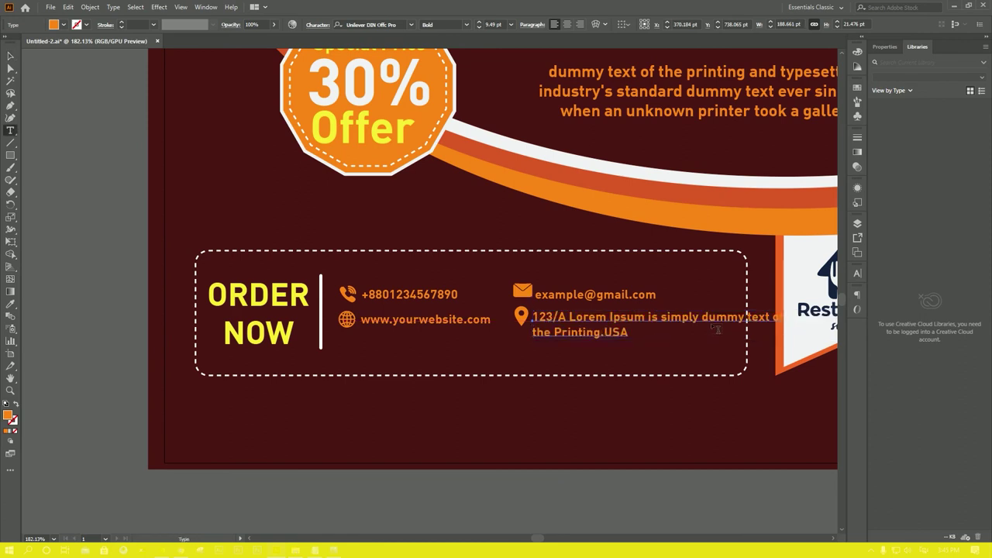
Rebreak the address after 'simply' so it reads as two lines.
double_click(701, 317)
key("Return")
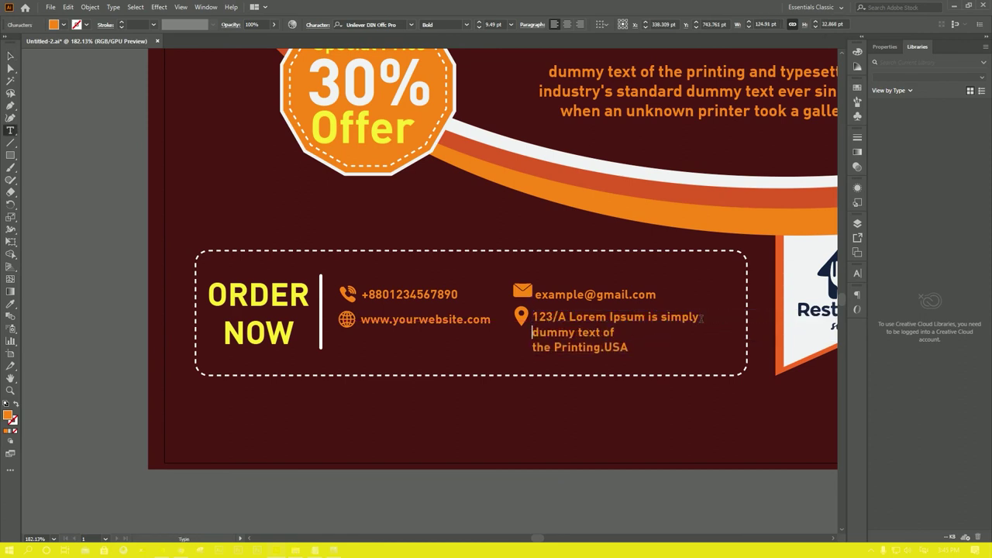
key("BackSpace")
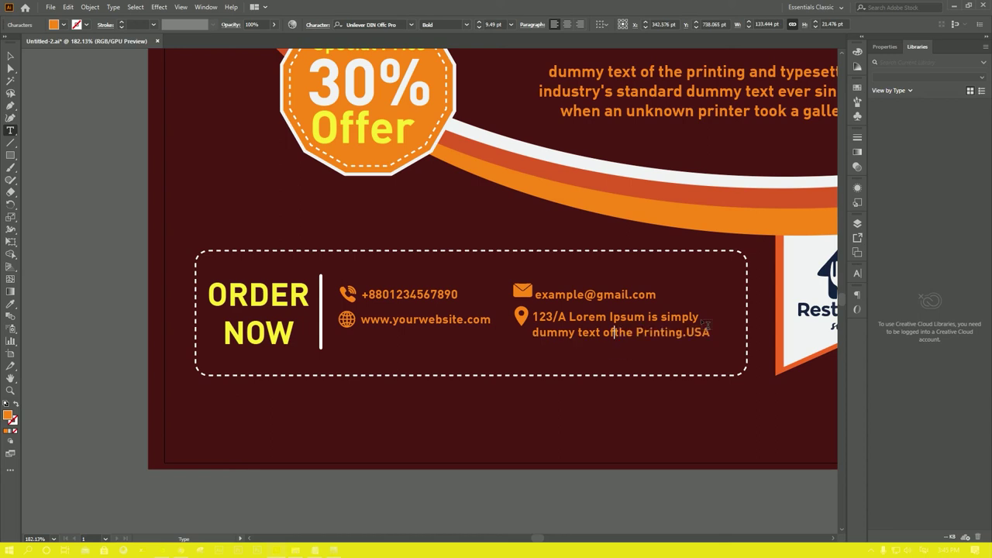
left_click(11, 55)
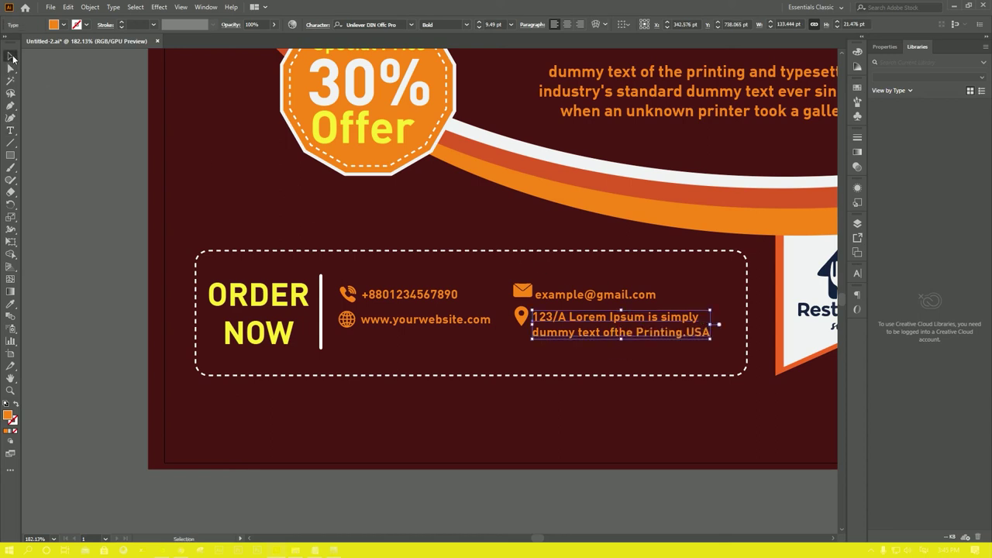
Group the phone, website, e-mail and address texts together with their icons.
left_click(549, 299, "shift")
left_click(523, 291, "shift")
left_click(521, 316, "shift")
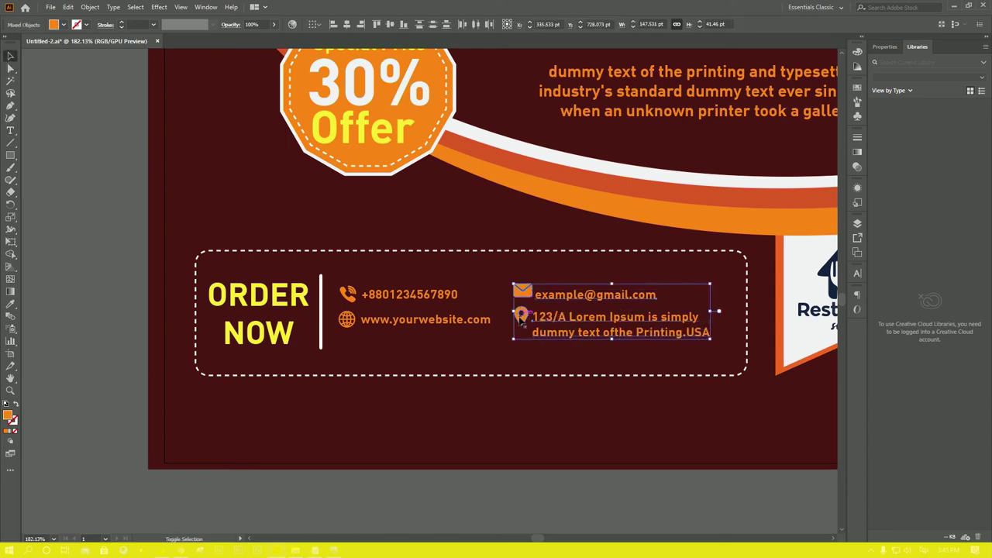
left_click(434, 319, "shift")
left_click(434, 294, "shift")
left_click(347, 293, "shift")
left_click(348, 320, "shift")
key("ctrl+g")
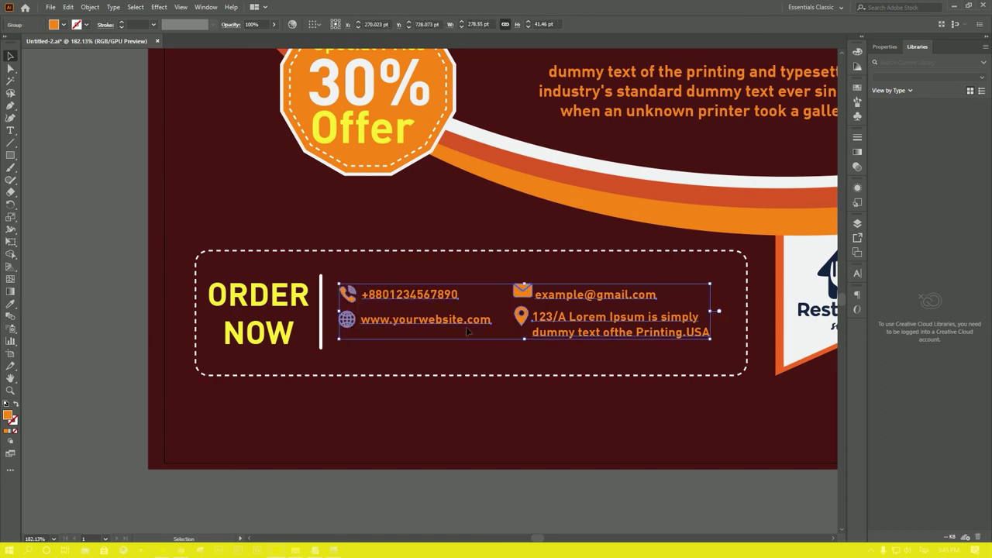
Trim the dashed box's top and bottom edges to about 75.7 pt tall, then zoom out to the full flyer.
left_click(532, 375)
left_click_drag(471, 252, 471, 264)
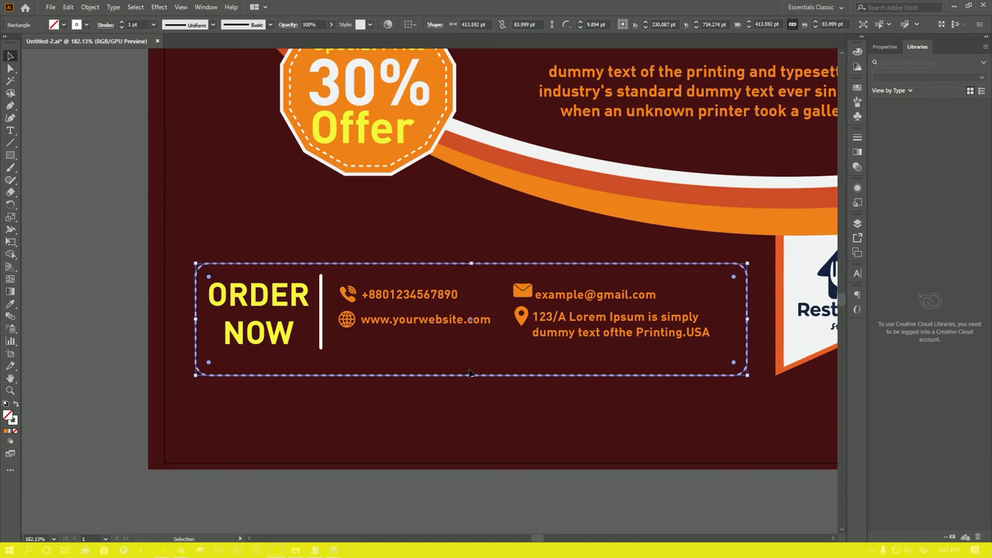
left_click_drag(471, 376, 471, 358)
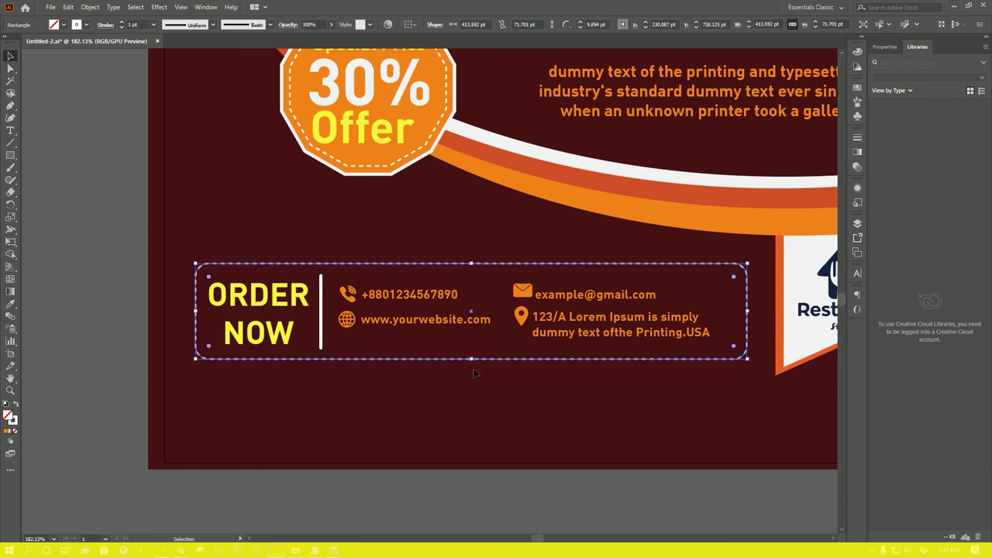
left_click(522, 463)
scroll(496, 465, "left", 3)
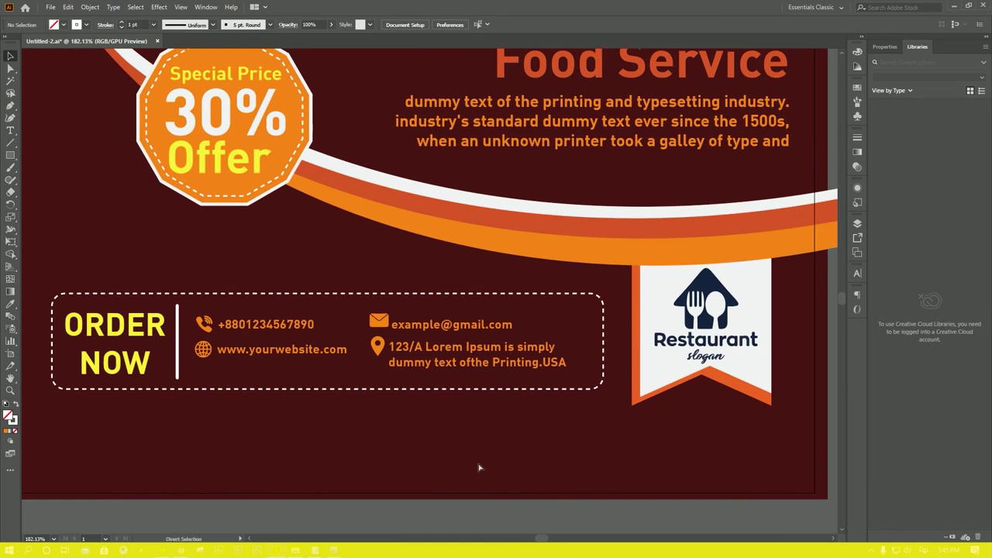
key("ctrl+minus")
key("ctrl+minus")
key("ctrl+minus")
mouse_move(522, 441)
left_mouse_down()
mouse_move(529, 506)
mouse_move(579, 487)
left_mouse_up()
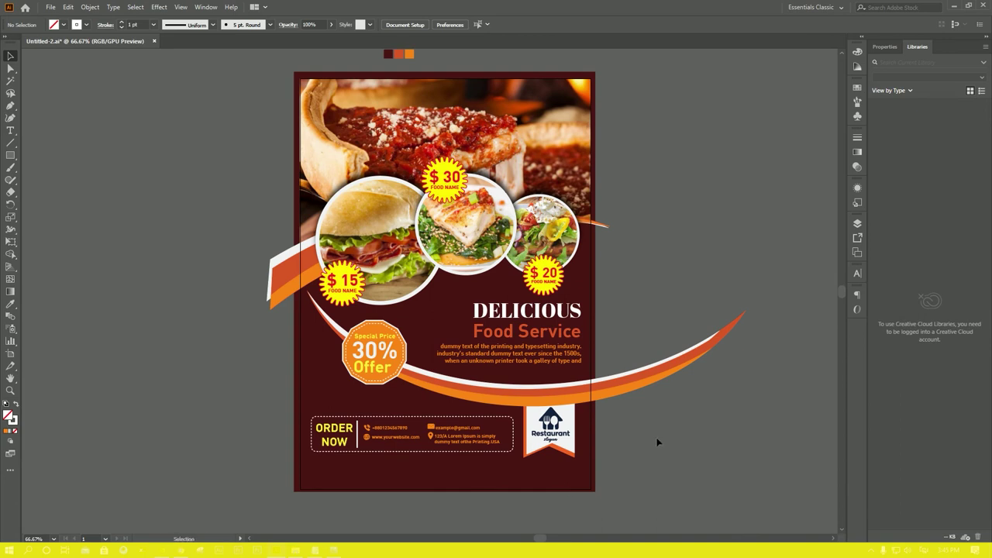
Duplicate the orange swoosh down across the flyer's bottom and bring up its Arrange options.
scroll(690, 438, "down", 1)
left_click(633, 380)
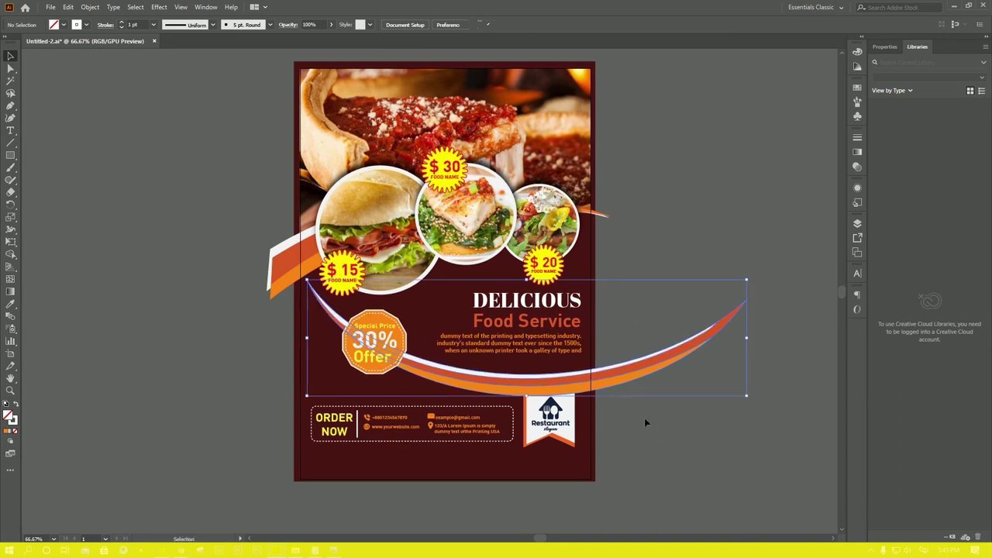
scroll(649, 419, "down", 3)
left_click_drag(634, 316, 560, 421)
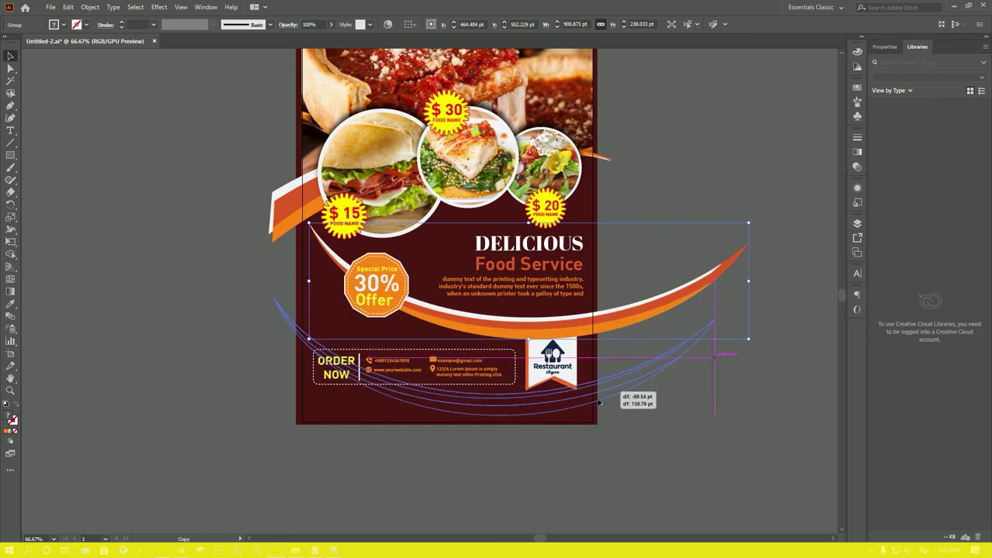
right_click(559, 420)
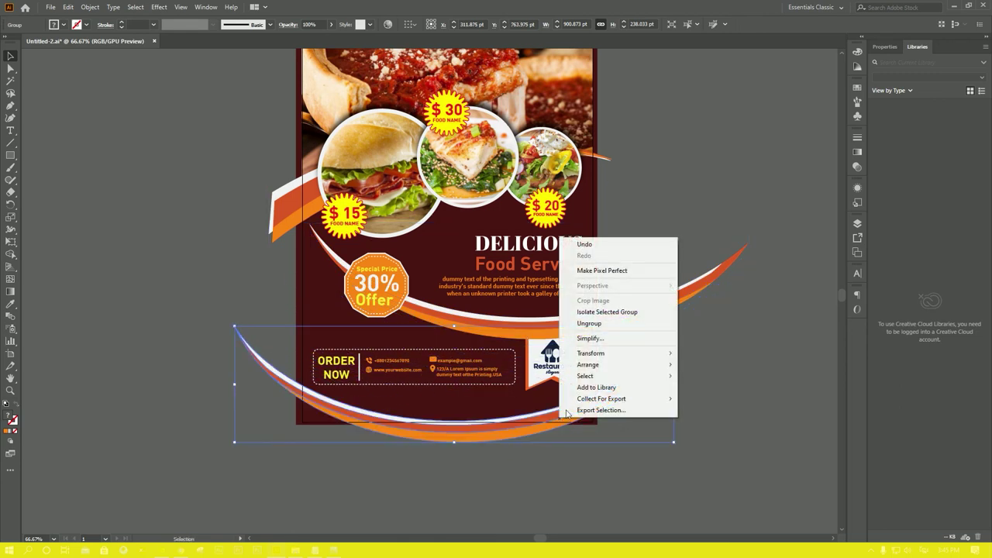
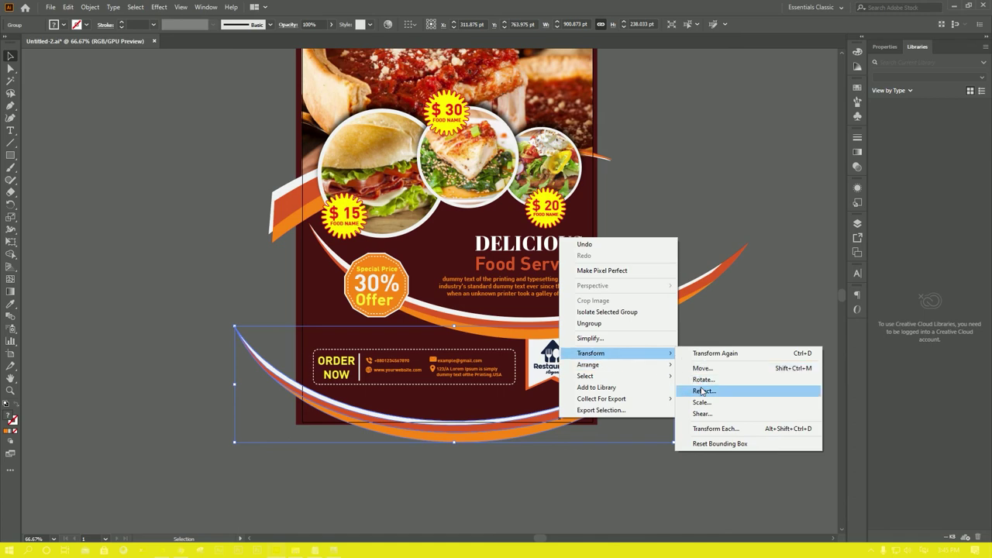
Reflect the lower orange swoosh upside down and move it down below the flyer.
left_click(703, 390)
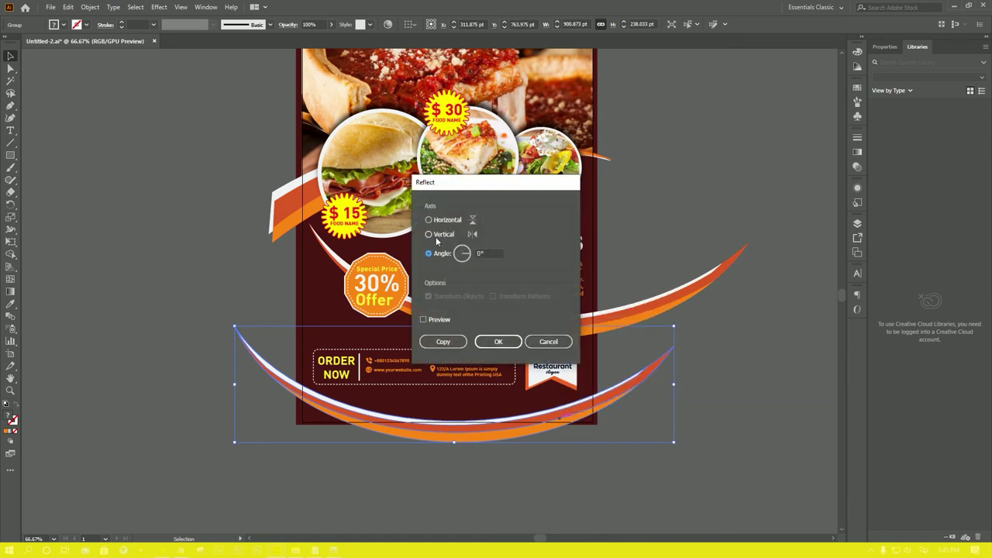
left_click(425, 319)
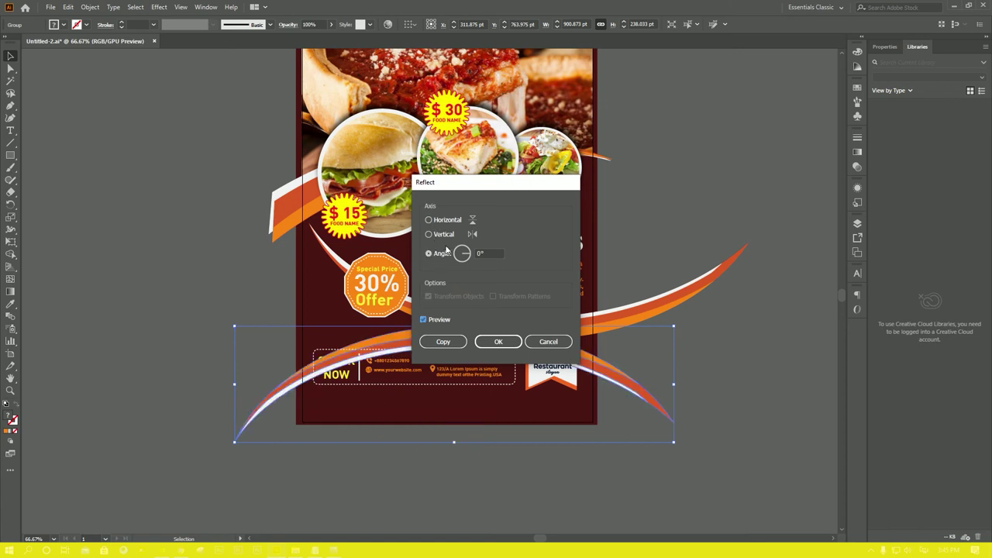
left_click(496, 341)
left_click_drag(501, 363, 501, 435)
Zoom in and rotate the flipped swoosh clockwise.
scroll(640, 333, "down", 1)
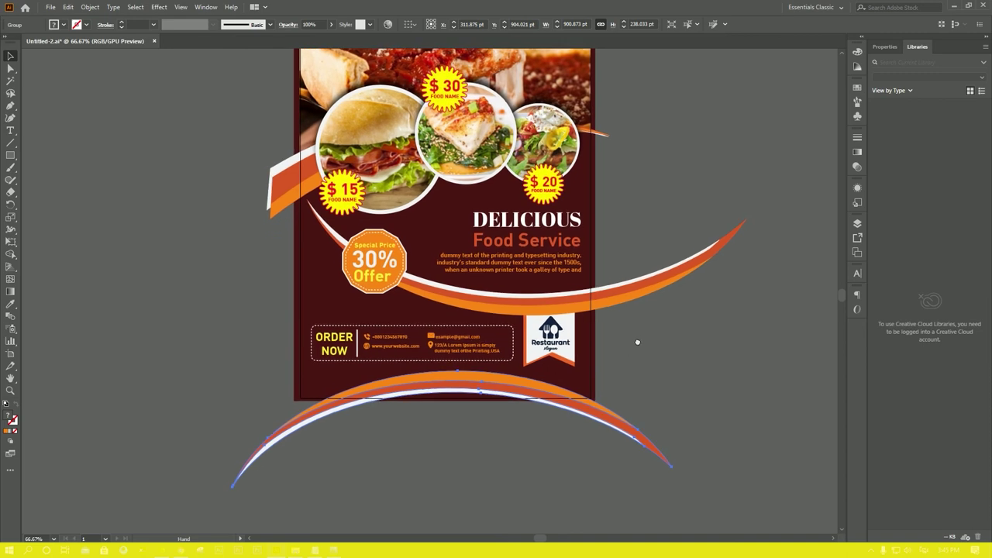
key("ctrl+=")
scroll(620, 310, "up", 5)
scroll(620, 309, "right", 2)
key("v")
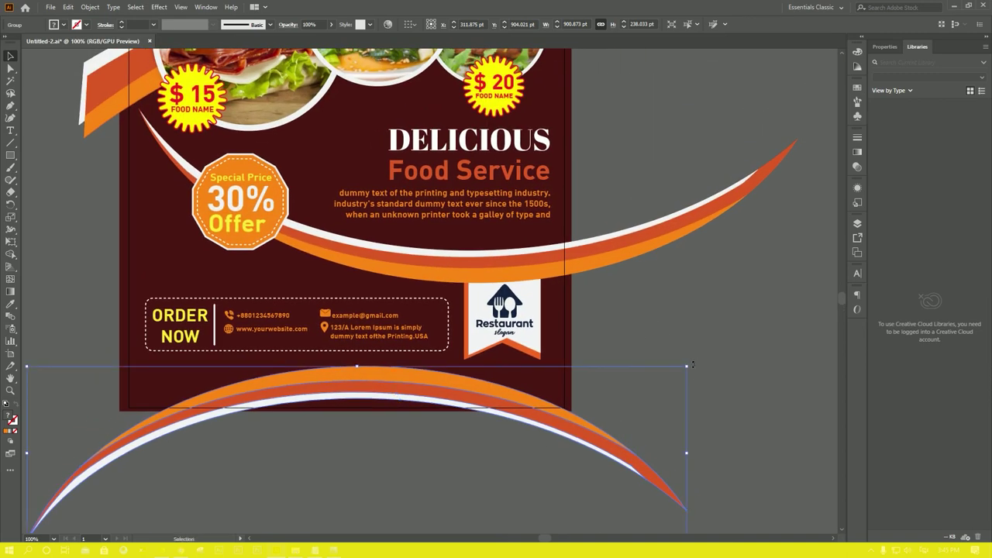
left_click_drag(692, 363, 712, 333)
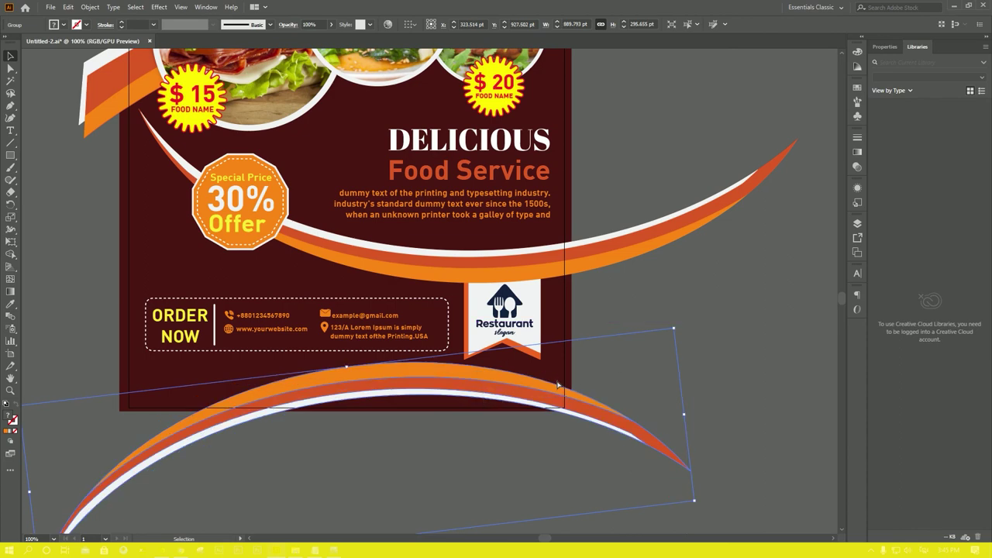
key("ctrl+z")
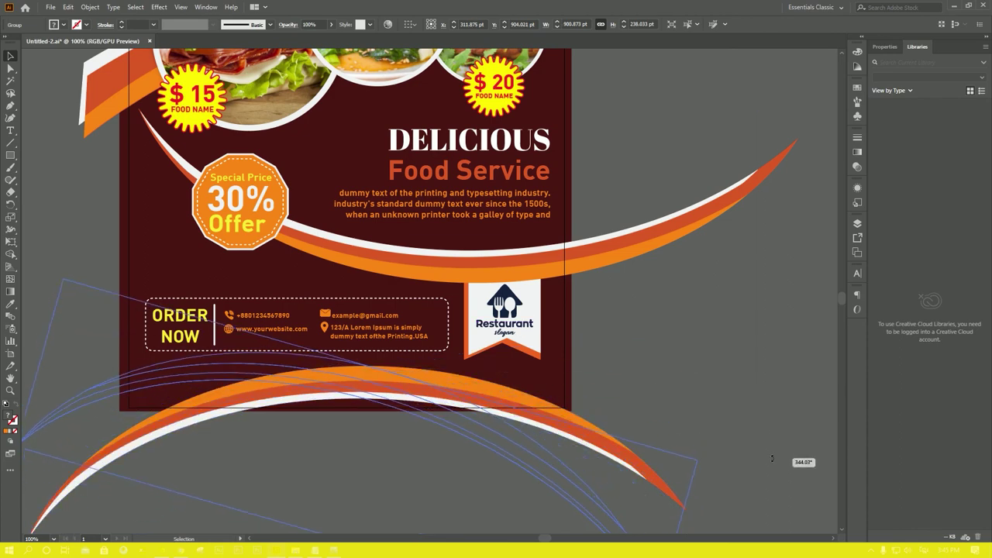
left_click_drag(689, 361, 786, 460)
Refine the swoosh's rotation and position so it arcs up from the bottom-left edge.
left_click_drag(445, 412, 572, 432)
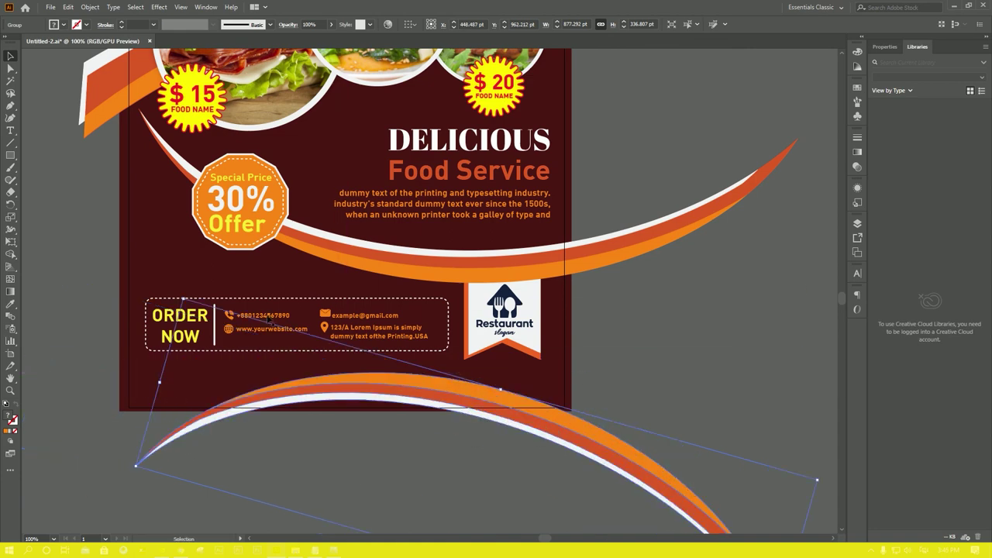
left_click_drag(183, 295, 260, 244)
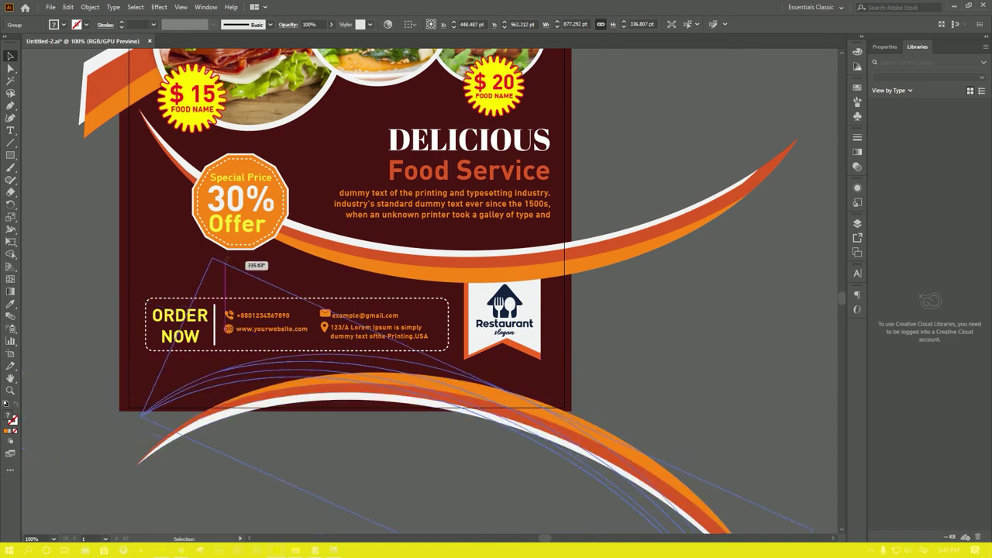
left_click_drag(439, 388, 371, 417)
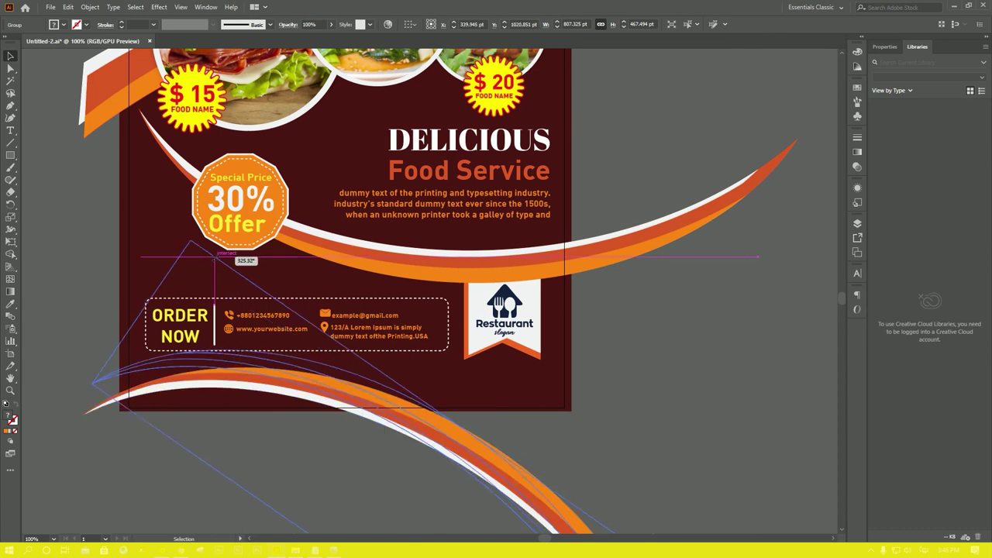
left_click_drag(169, 260, 160, 225)
mouse_move(338, 395)
left_mouse_down()
mouse_move(395, 413)
mouse_move(374, 401)
left_mouse_up()
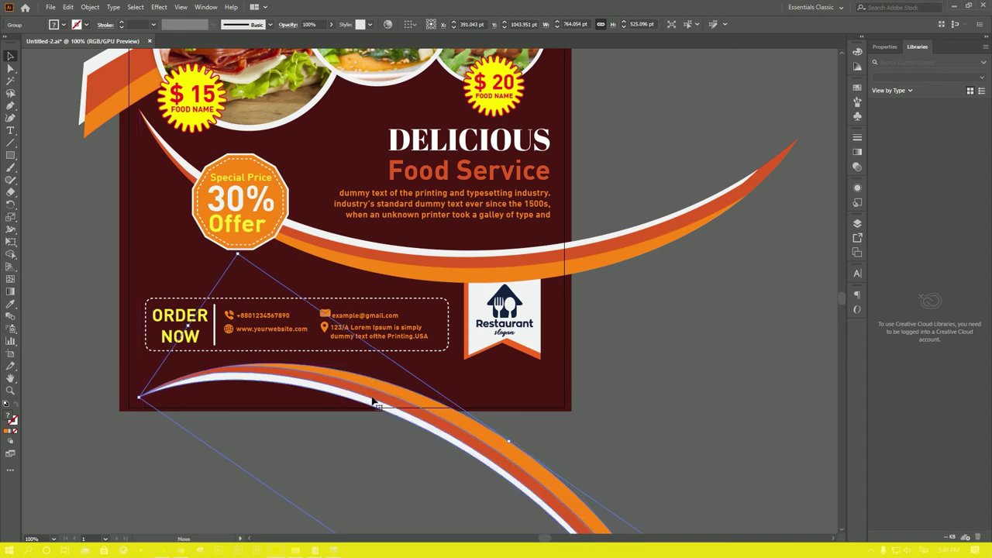
left_click(673, 363)
left_click_drag(586, 339, 641, 371)
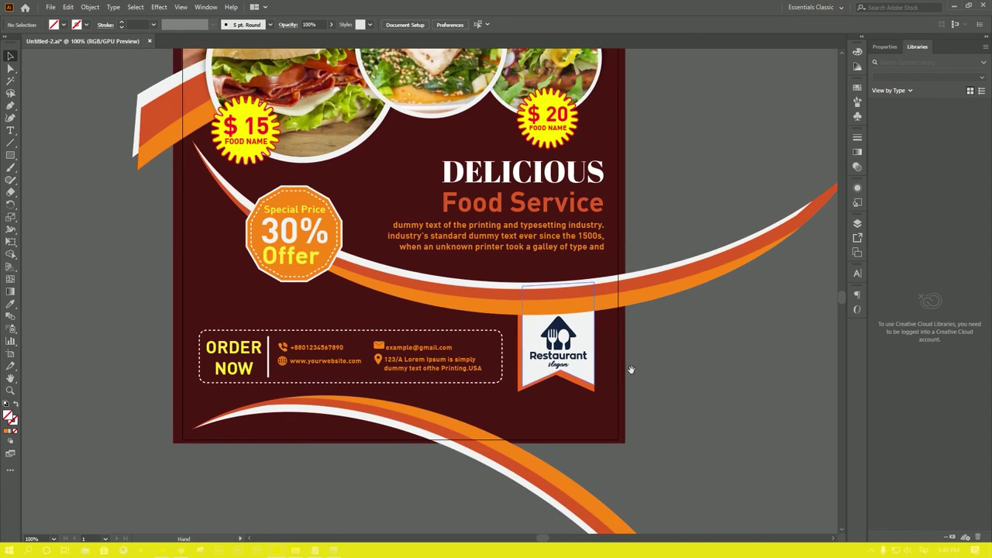
left_click(525, 482)
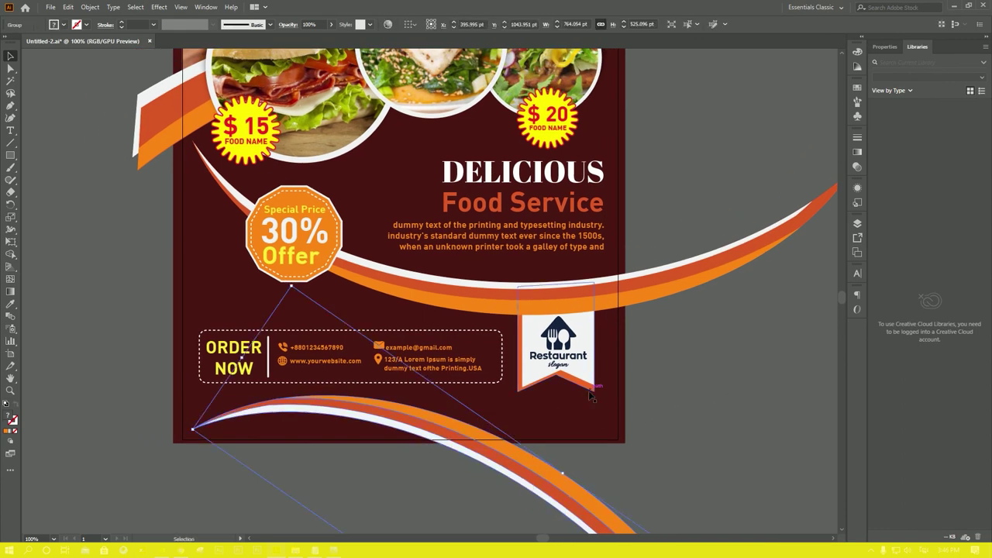
Round the white Restaurant banner's corners to about 5.23 pt using the live-corner widget.
scroll(588, 391, "up", 5)
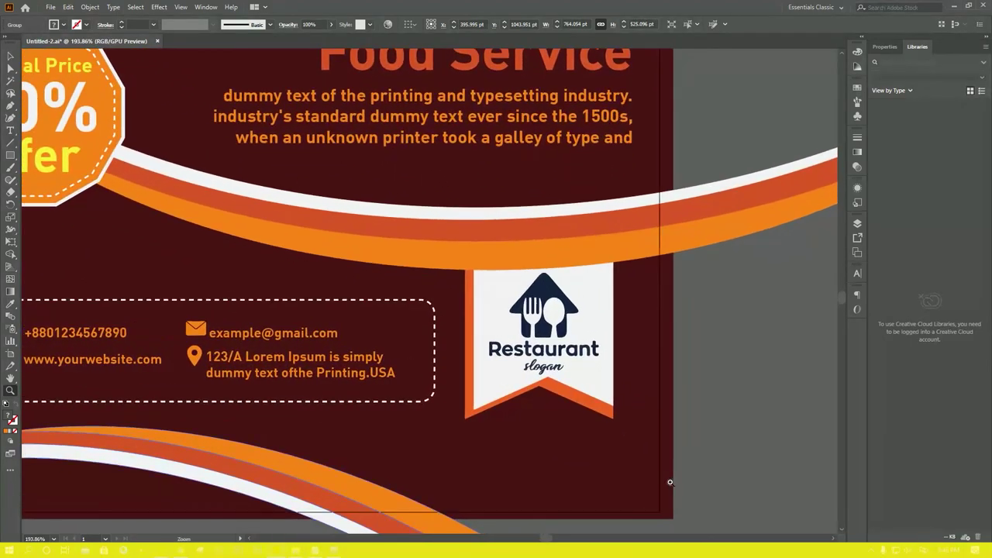
left_click(589, 409)
key("a")
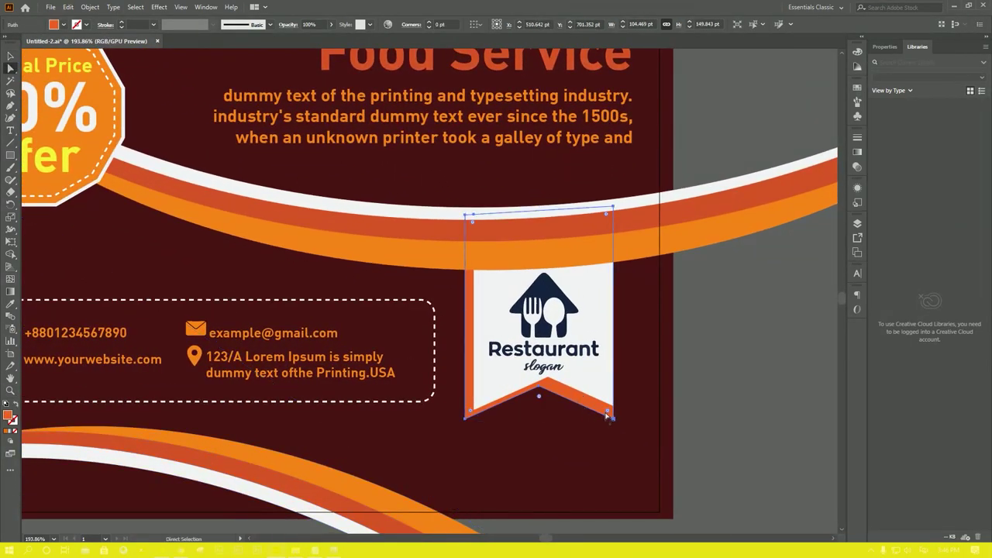
left_click(601, 393)
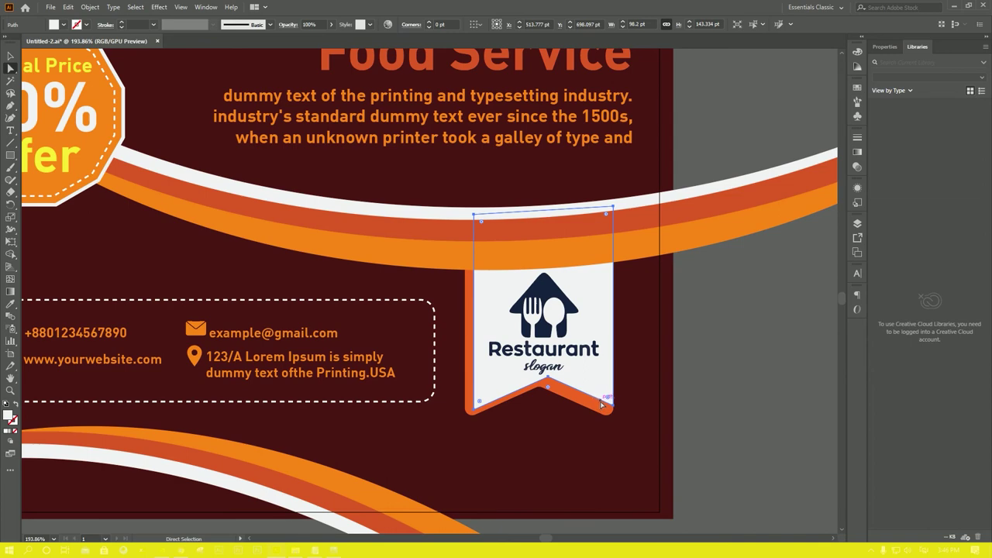
left_click_drag(603, 400, 609, 397)
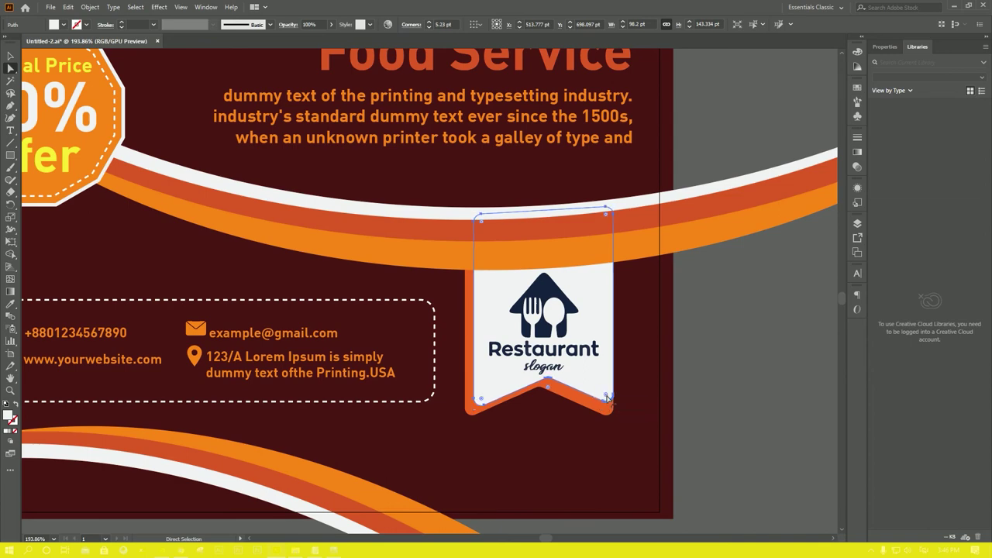
key("v")
left_click(741, 449)
mouse_move(496, 388)
left_mouse_down()
mouse_move(709, 456)
mouse_move(489, 375)
mouse_move(476, 419)
mouse_move(446, 357)
left_mouse_up()
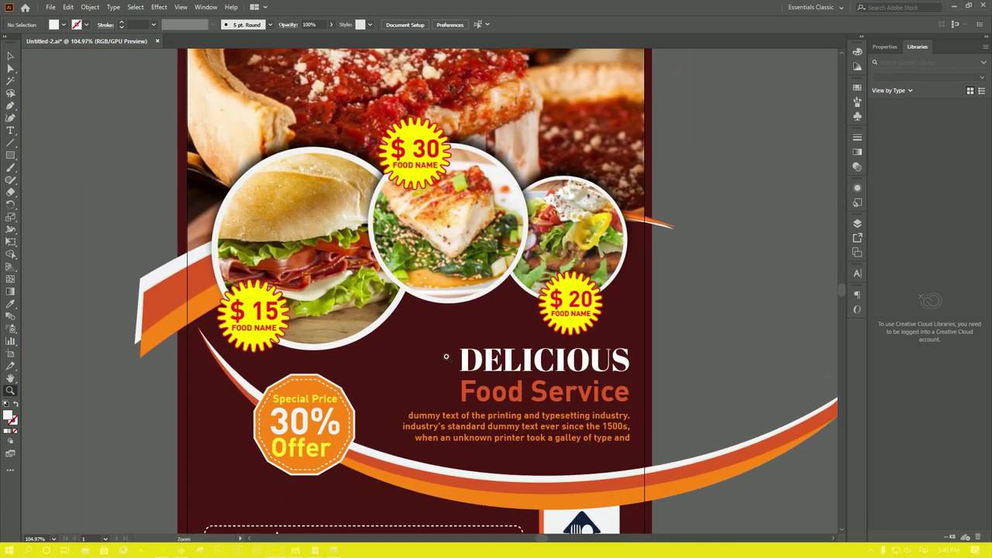
Alt-drag a copy of the DELICIOUS heading up to the flyer's top.
left_click_drag(444, 331, 466, 424)
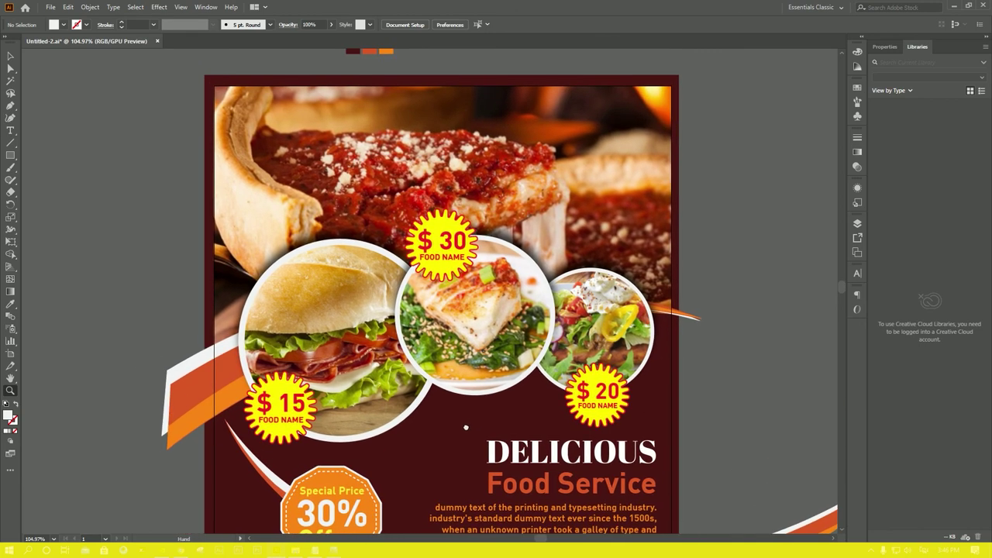
key("v")
left_click_drag(98, 137, 130, 143)
left_click(608, 439)
left_click_drag(608, 439, 478, 133)
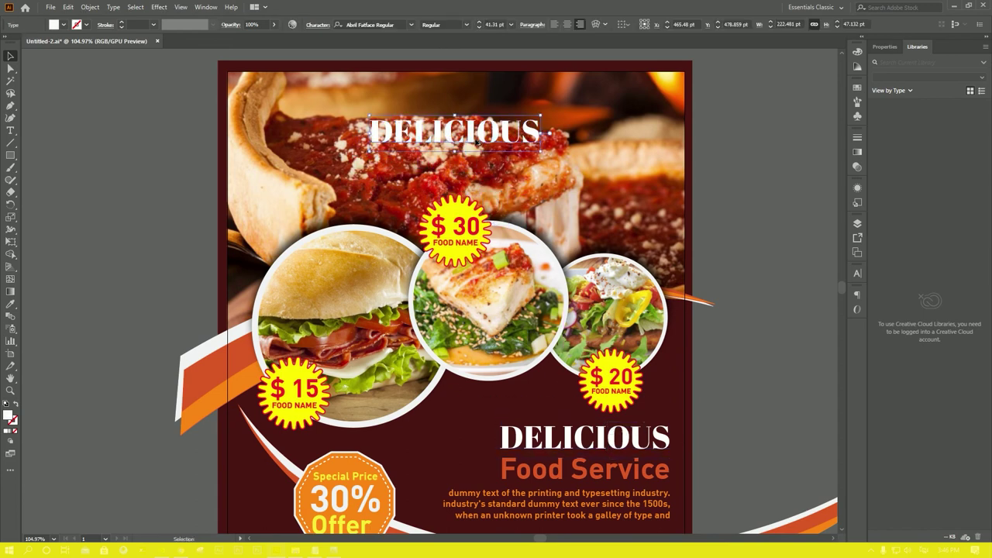
left_click_drag(480, 145, 483, 120)
Retype the copy as 'FOODS MENU', enlarge it to about 382 pt wide and nudge it up.
double_click(476, 108)
type("FOODS MENU")
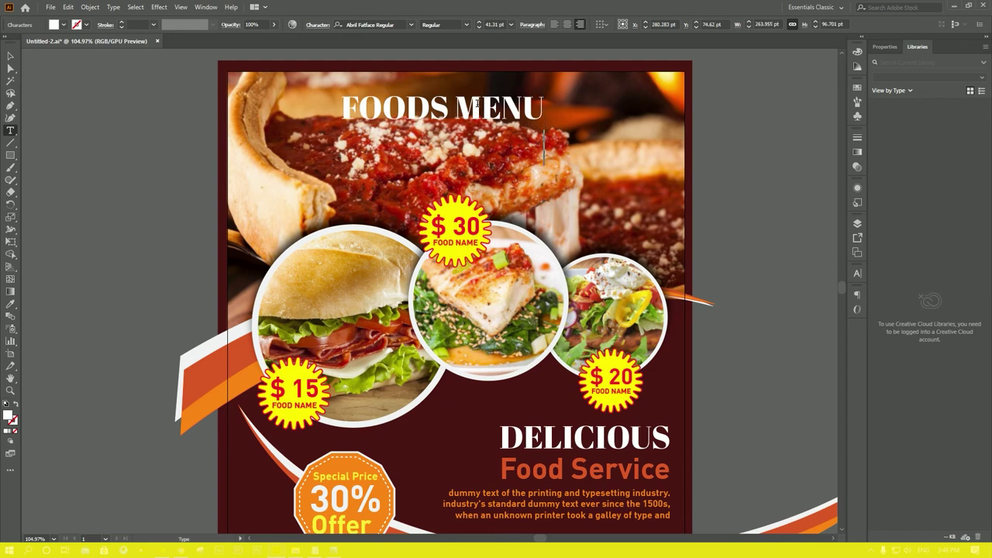
key("Escape")
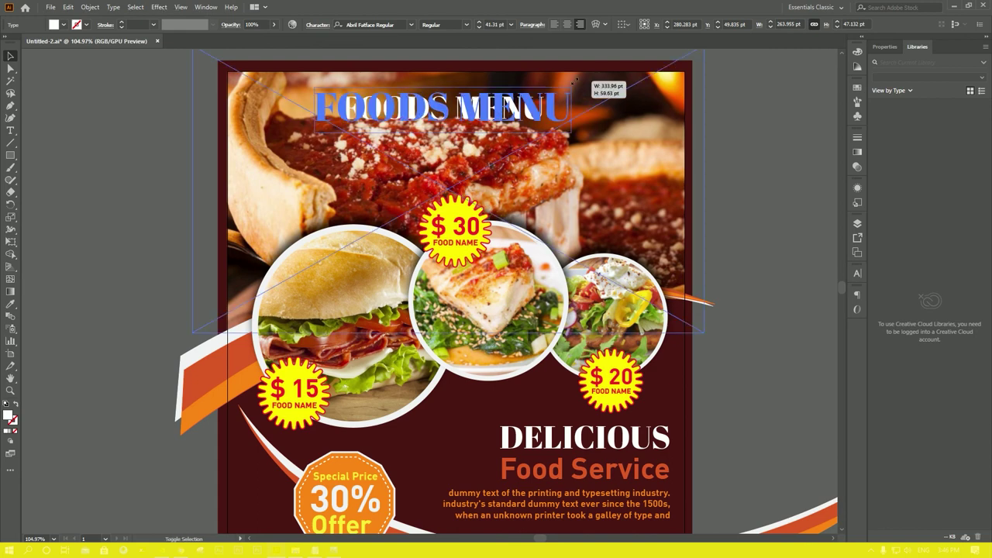
mouse_move(552, 110)
left_mouse_down()
mouse_move(583, 110)
mouse_move(572, 117)
mouse_move(580, 120)
left_mouse_up()
key("Up")
key("Up")
key("Up")
key("Up")
key("Up")
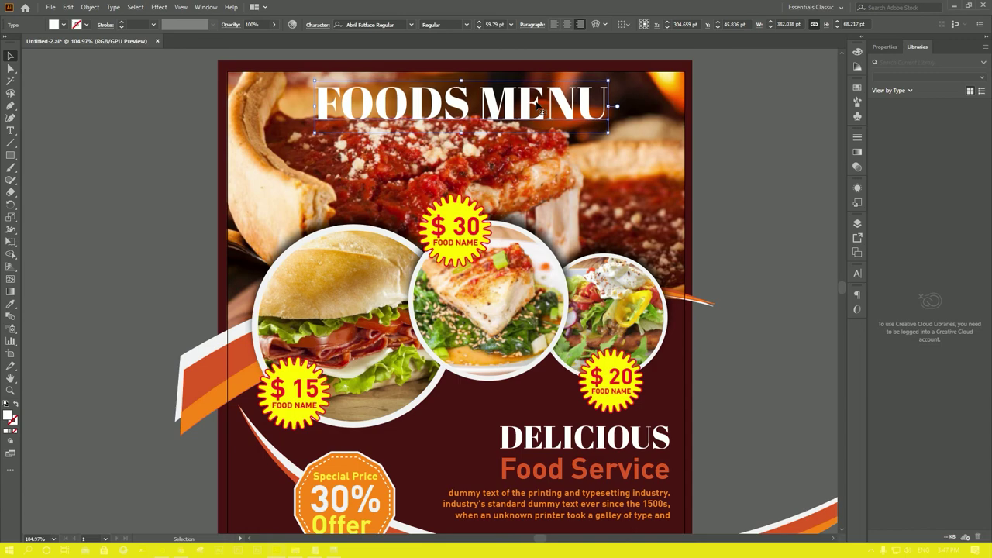
left_click(799, 239)
scroll(774, 239, "up", 2)
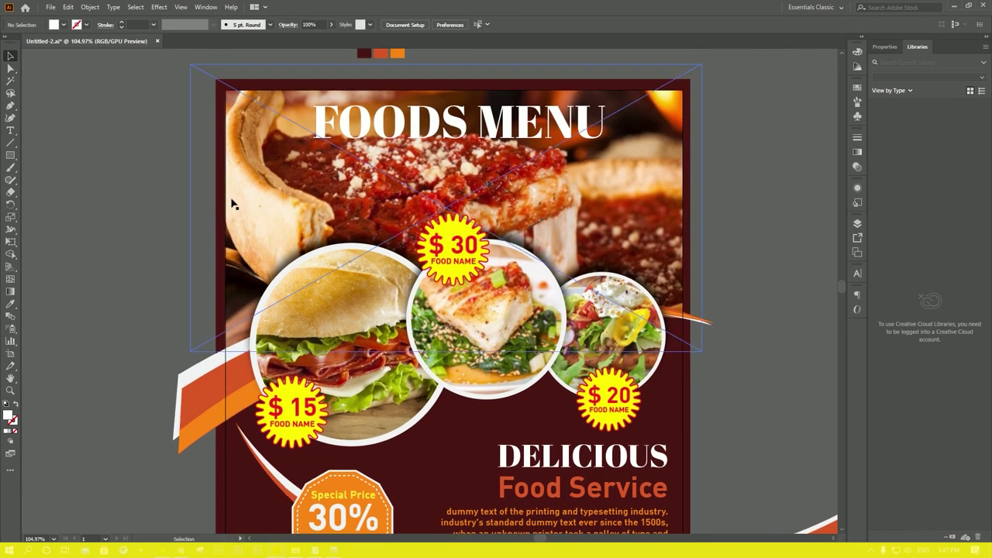
key("ctrl+equal")
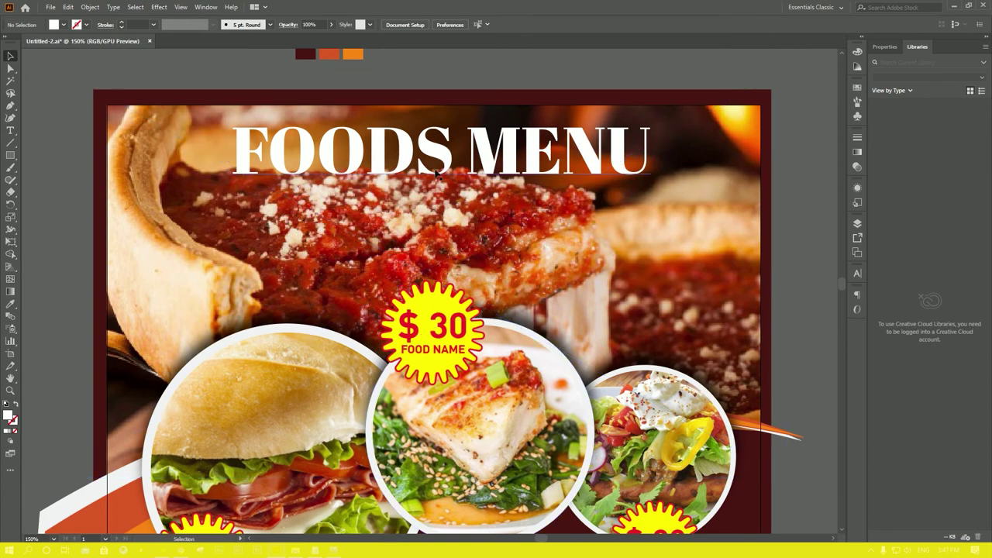
left_click(436, 174)
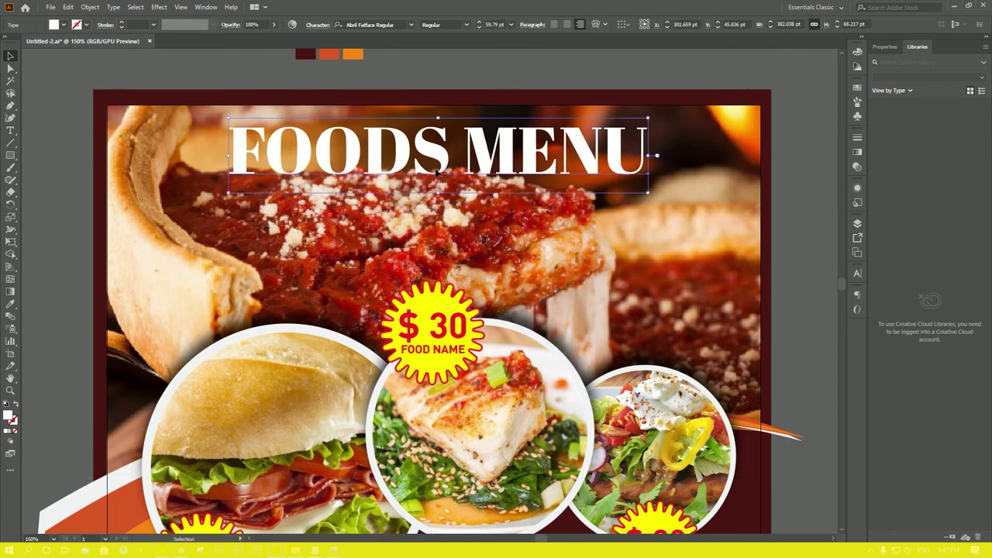
Draw a thin white underline bar, about 377.58 × 2.8 pt, beneath FOODS MENU.
left_click(12, 158)
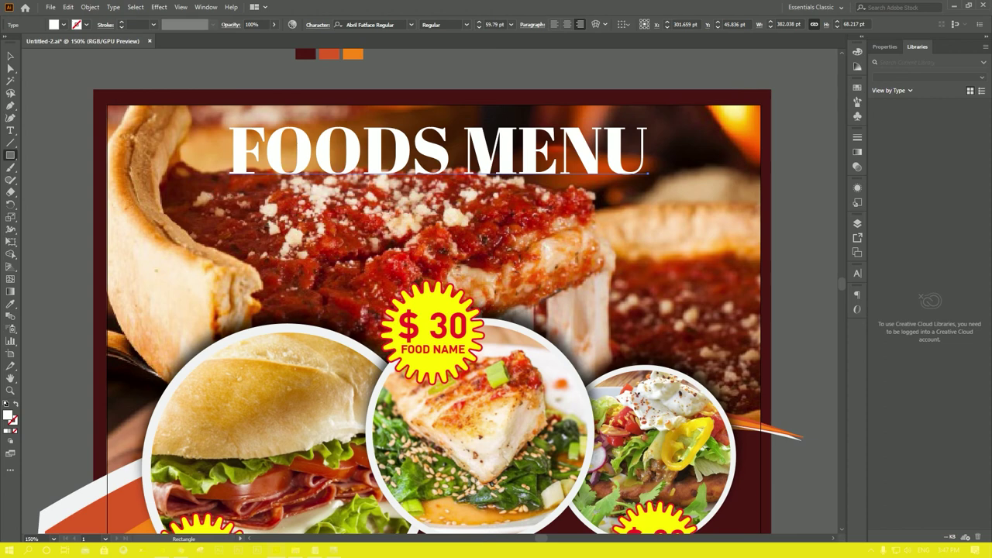
left_click_drag(230, 185, 646, 186)
key("a")
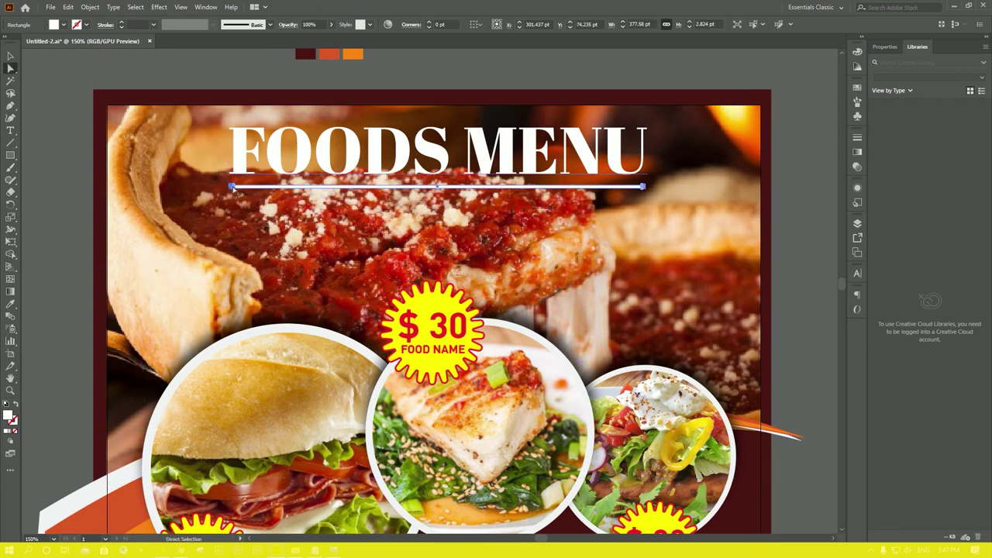
left_click(11, 55)
left_click(54, 113)
left_click(12, 155)
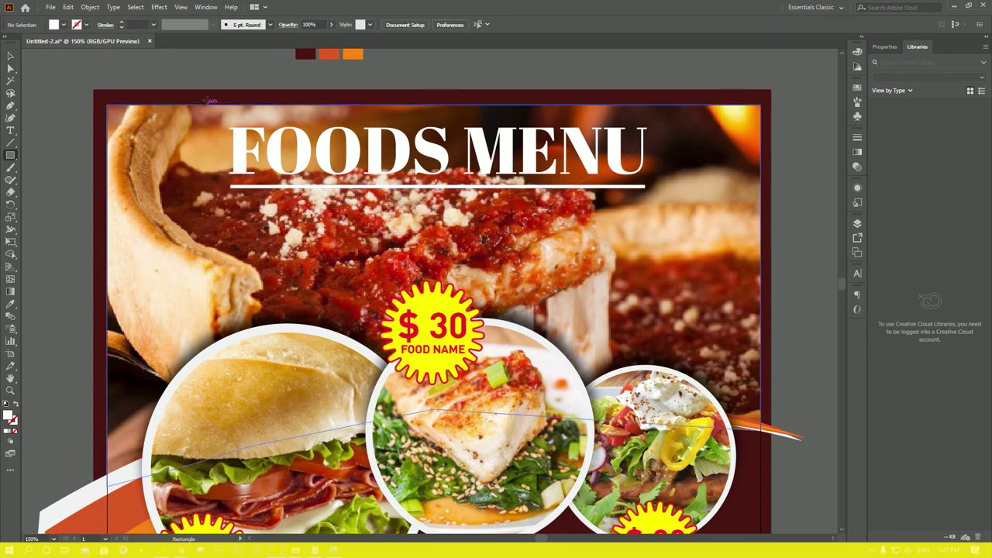
Draw a white rectangle about 389 × 135 pt over the title and lower its opacity.
left_click_drag(219, 82, 620, 248)
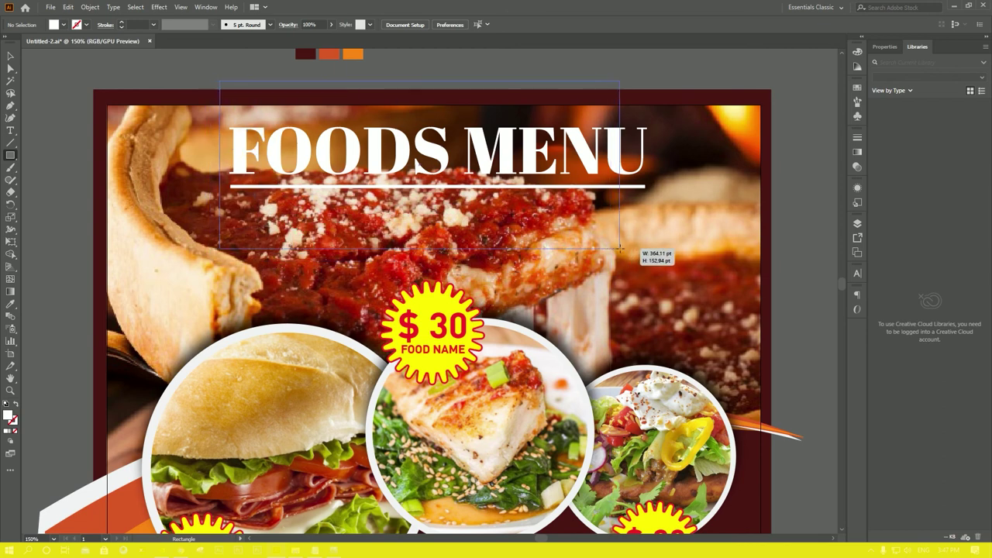
left_click_drag(620, 249, 647, 228)
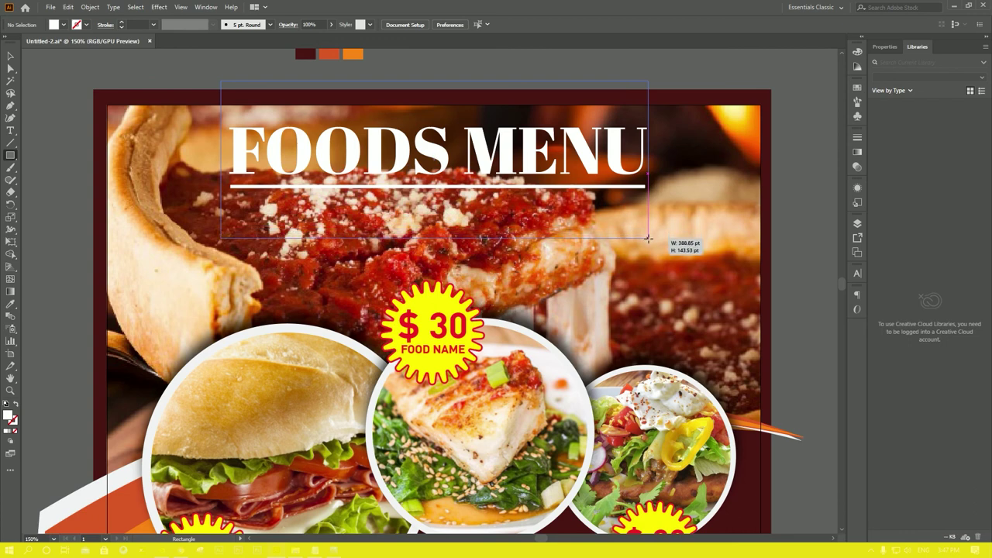
left_click_drag(648, 228, 648, 238)
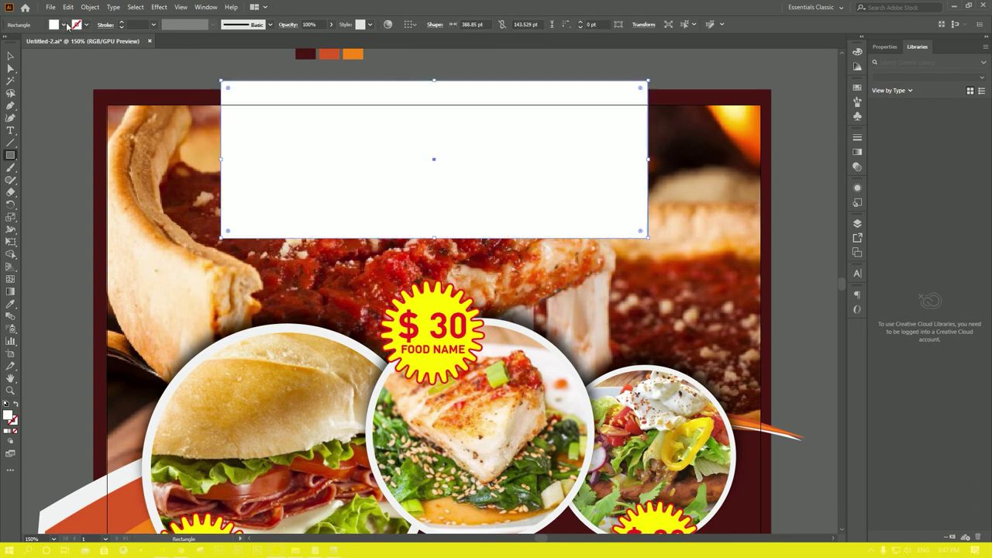
left_click(65, 24)
left_click(331, 25)
left_click_drag(329, 37, 317, 39)
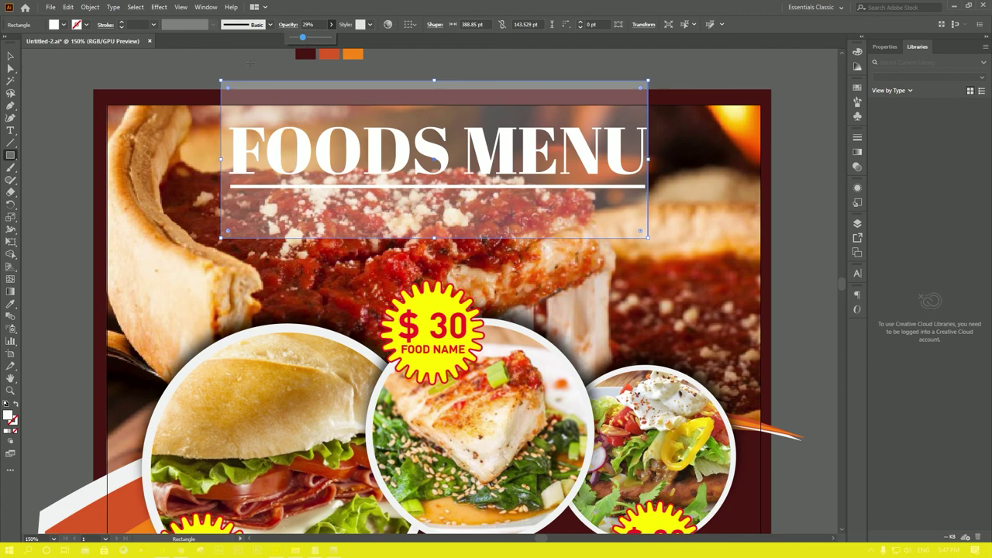
Bring the FOODS MENU title and underline in front of the translucent rectangle, re-centring it.
key("v")
left_click(169, 73)
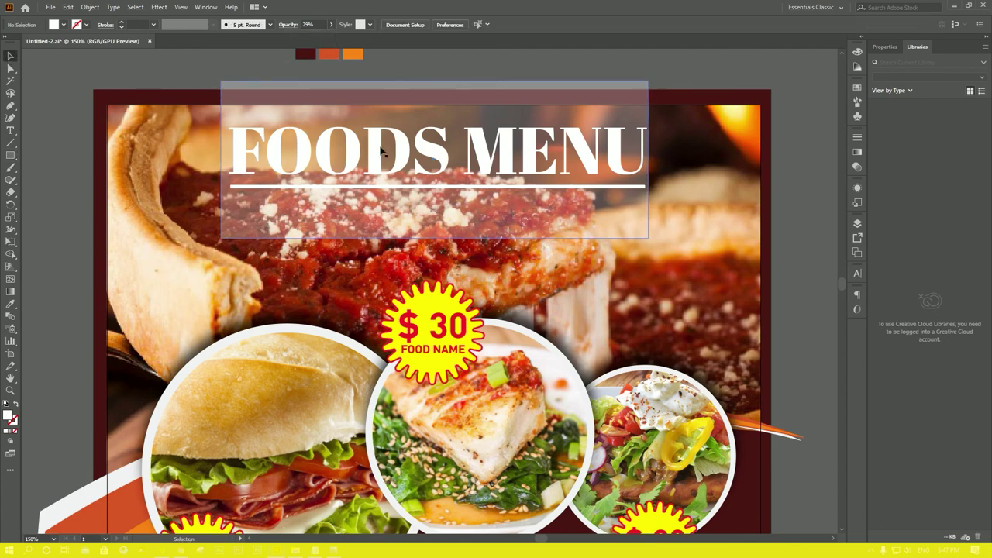
left_click(441, 114)
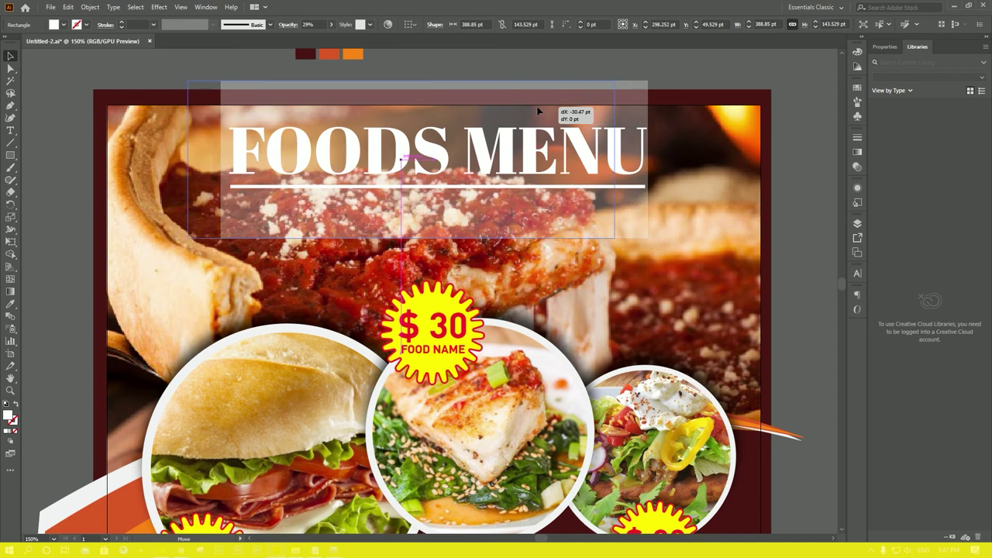
left_click_drag(572, 113, 535, 113)
left_click(623, 186)
left_click(620, 169, "shift")
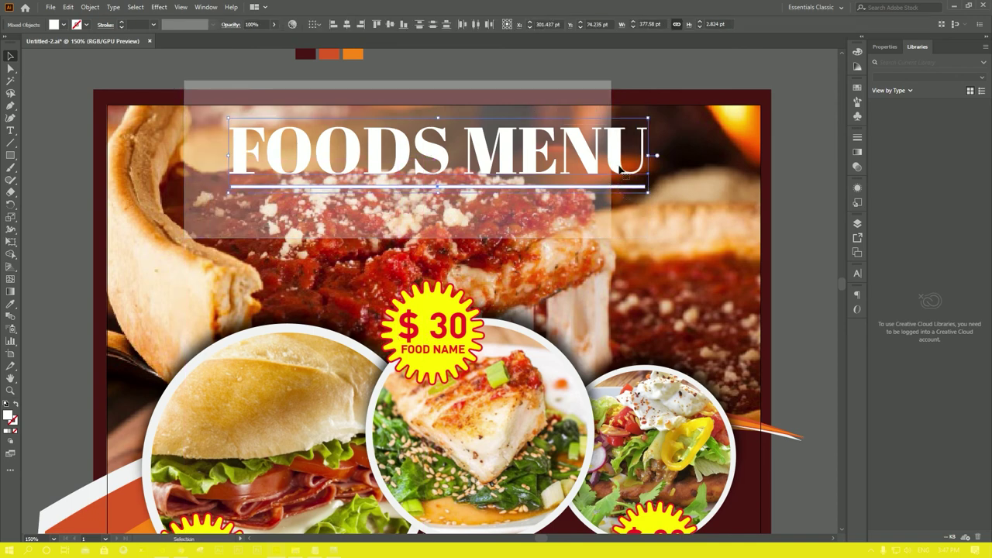
right_click(619, 167)
left_click(755, 282)
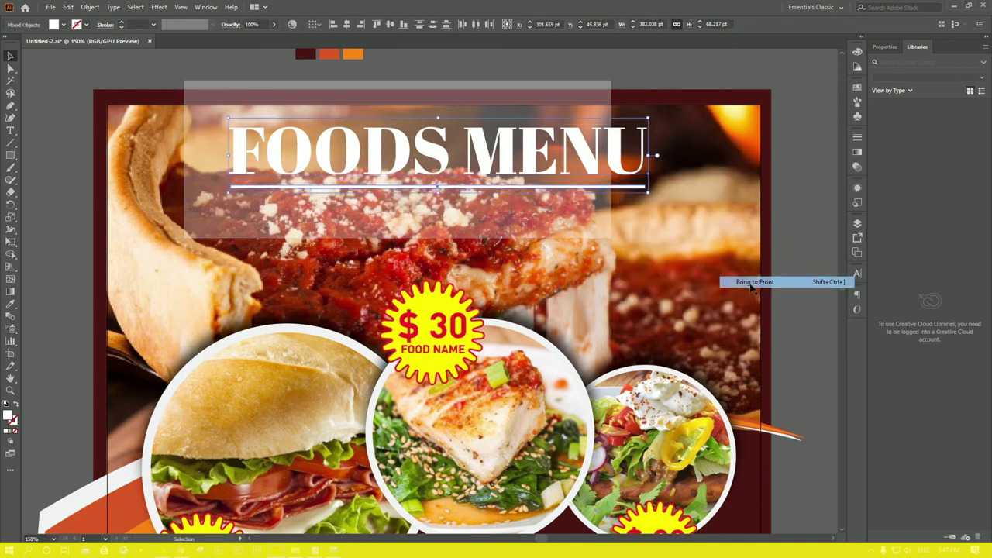
left_click(798, 293)
left_click_drag(531, 229, 568, 237)
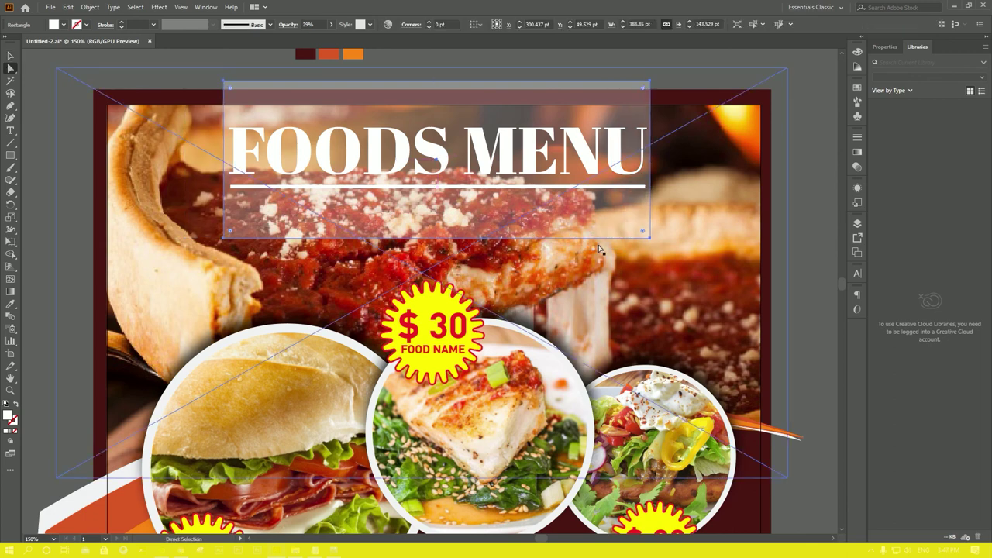
Round the translucent panel's corners to about 12 pt.
key("a")
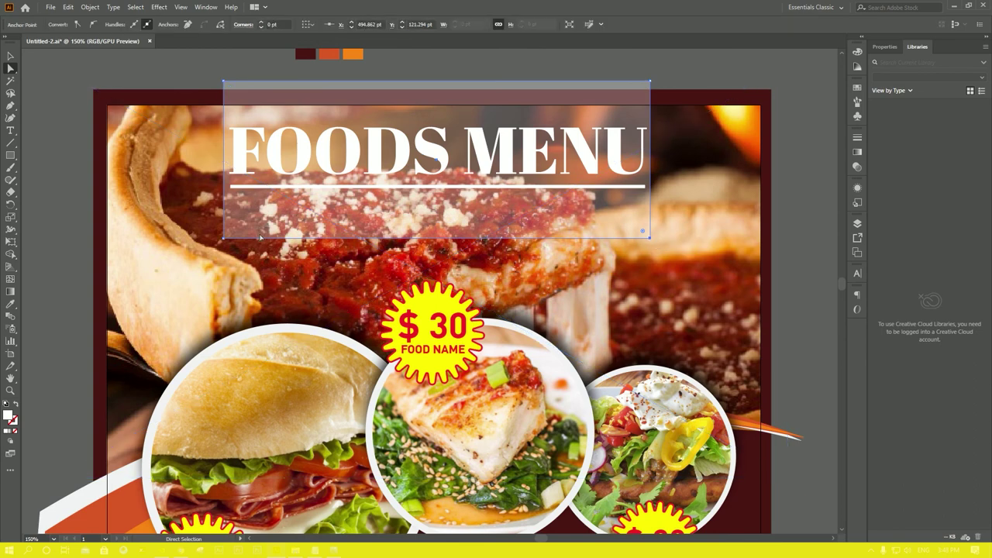
left_click(230, 234)
left_click_drag(231, 234, 236, 226)
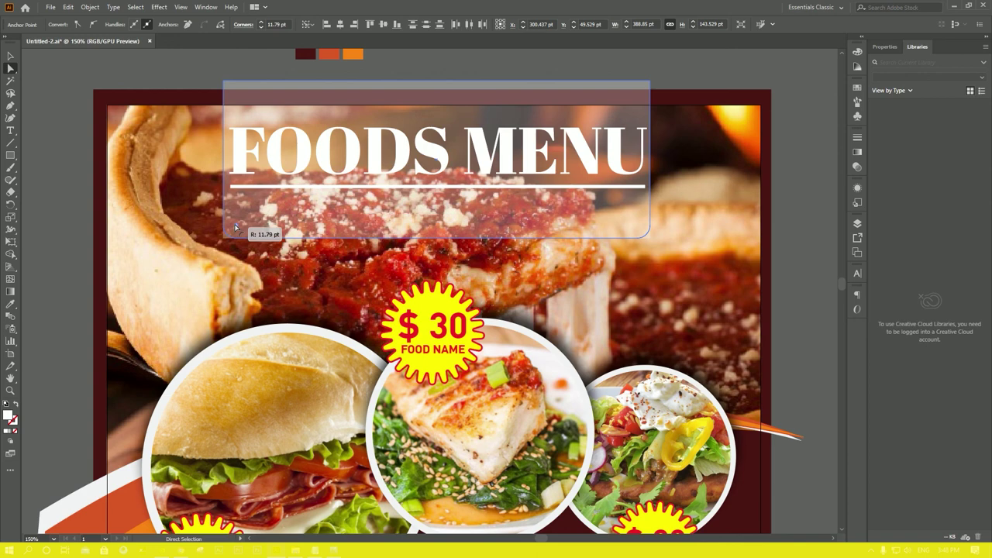
key("v")
left_click(813, 333)
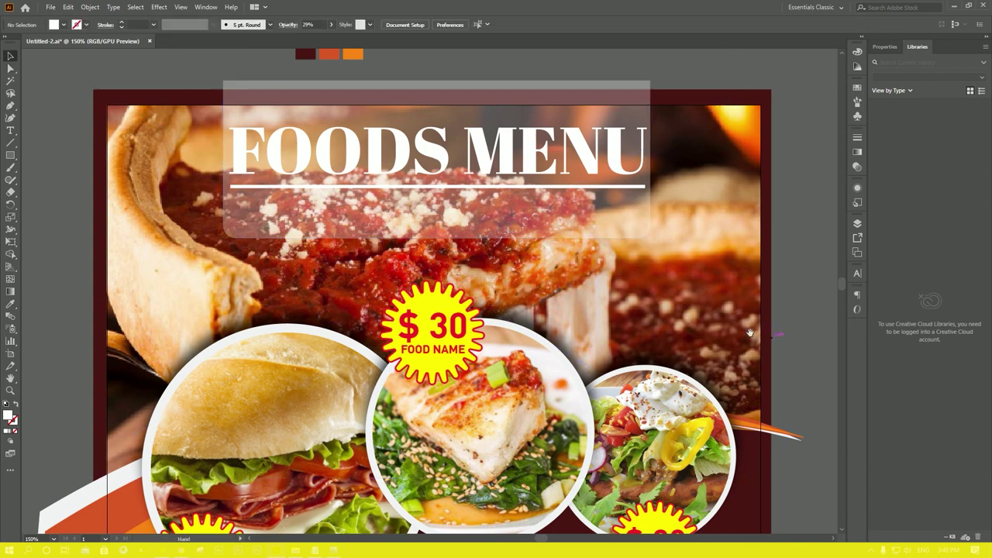
scroll(482, 198, "down", 1)
left_click(482, 197)
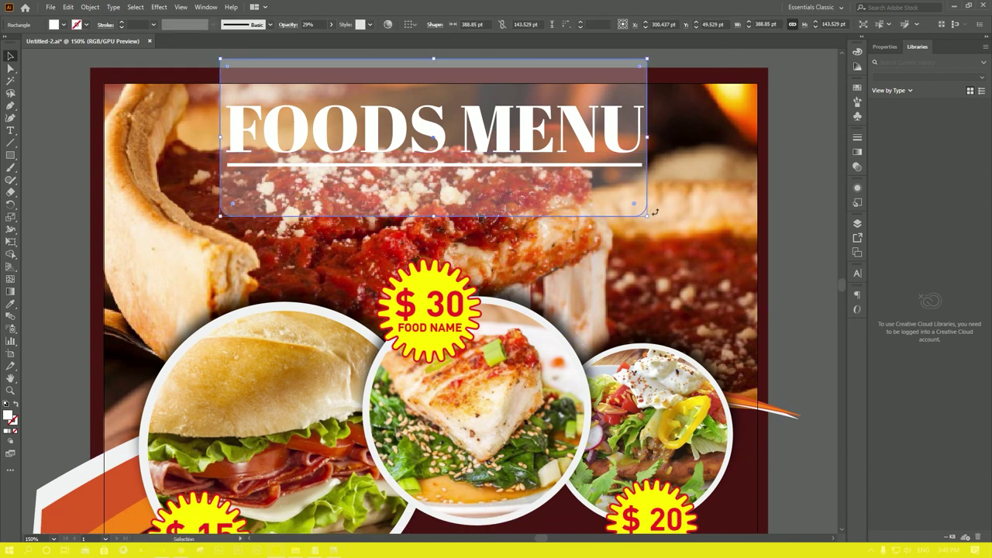
Apply a Multiply drop shadow to the panel: 75% opacity, 7 pt Y offset, 2 pt blur.
left_click(857, 189)
left_click(763, 308)
mouse_move(778, 142)
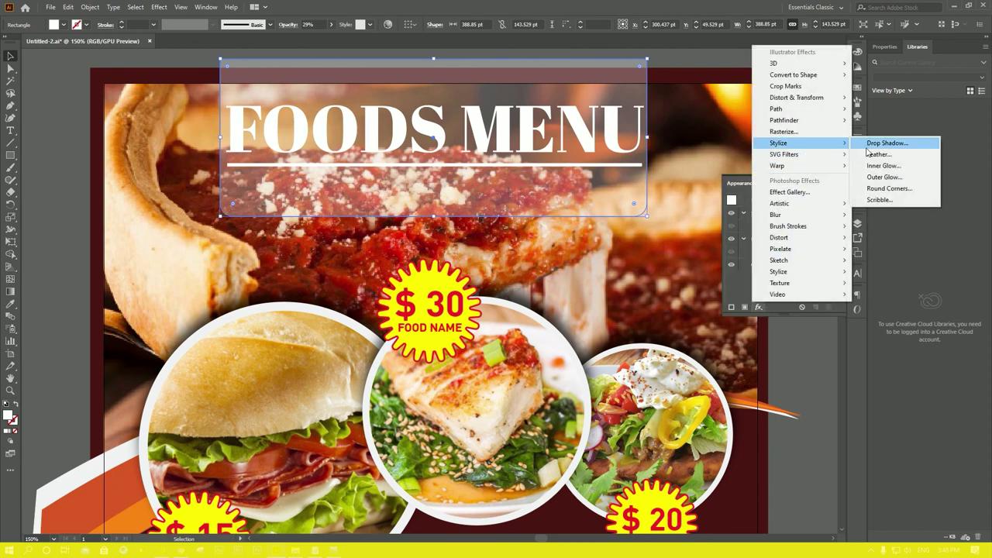
left_click(885, 143)
left_click(658, 322)
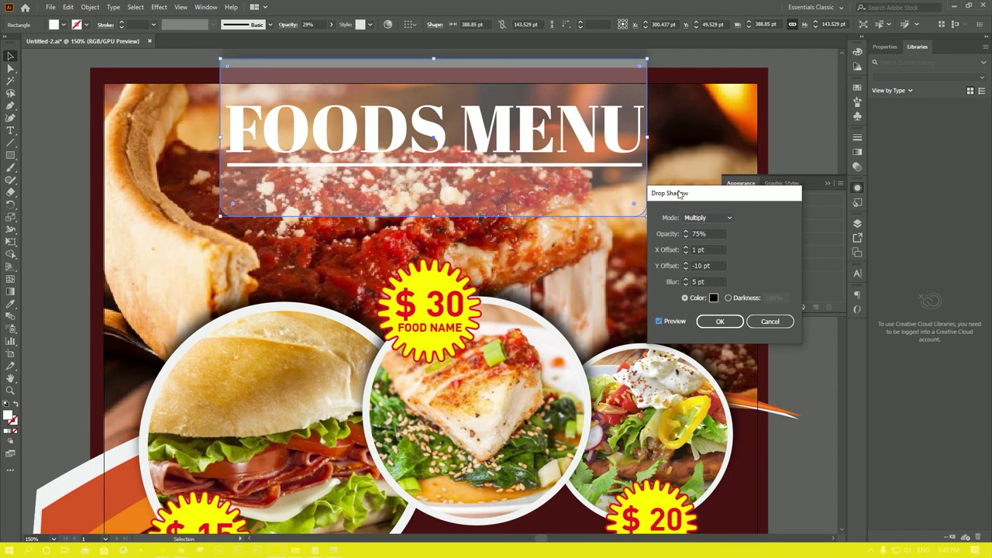
left_click_drag(679, 193, 700, 197)
double_click(708, 269)
type("7")
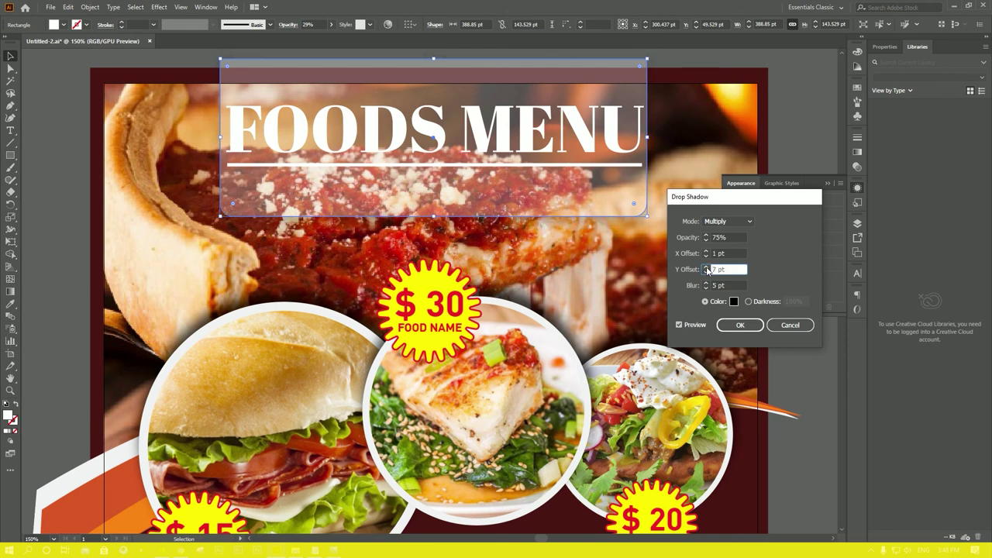
double_click(707, 287)
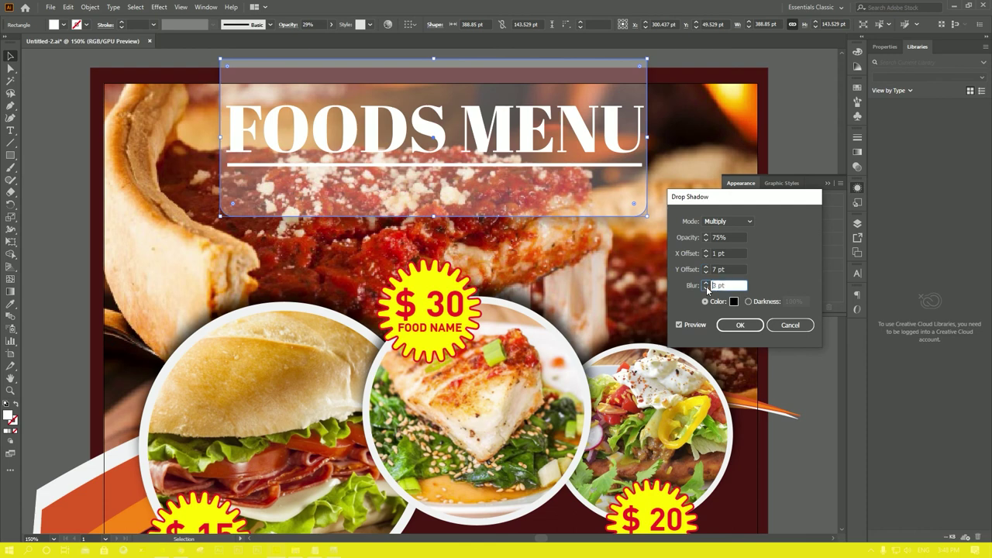
type("2")
left_click(680, 324)
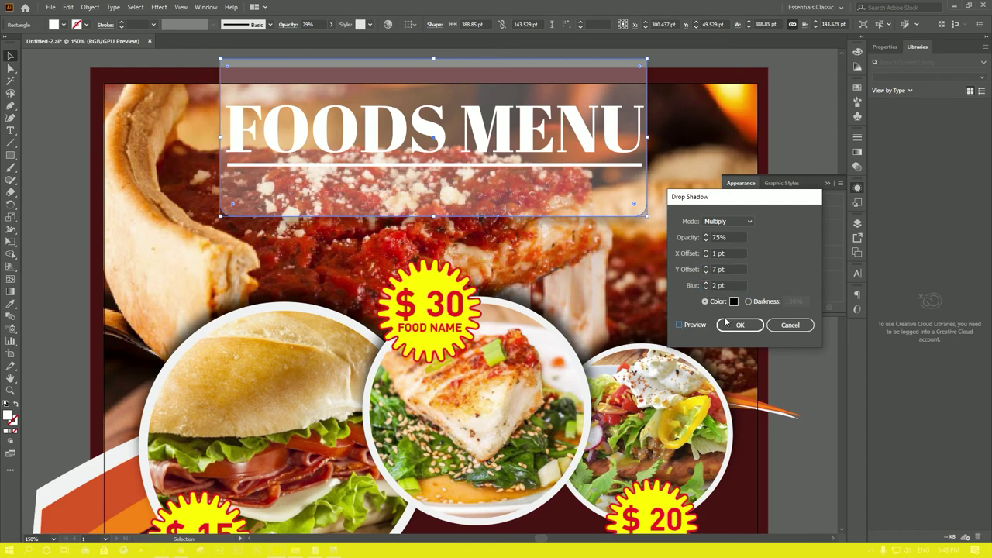
left_click(740, 325)
left_click(795, 149)
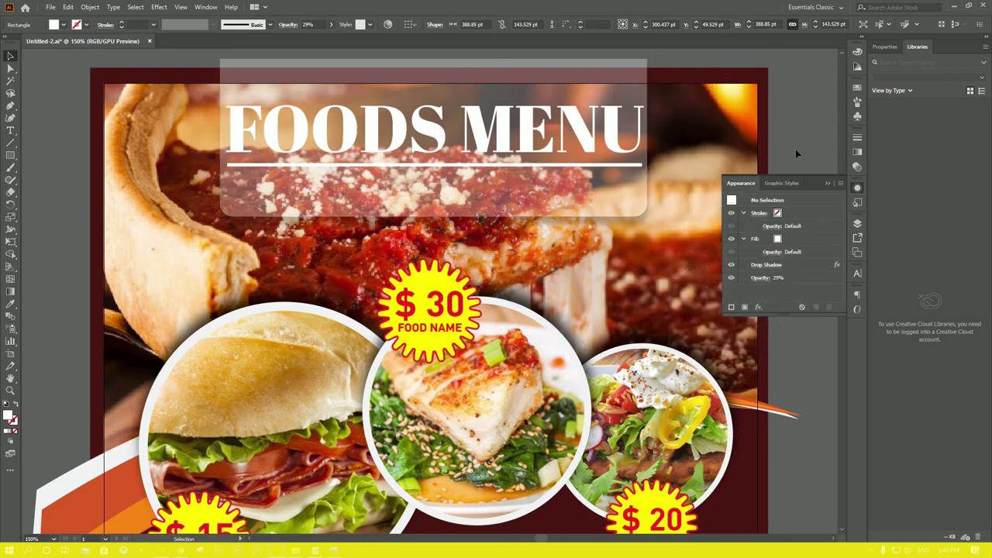
Duplicate the FOODS MENU title below it and retype the copy as 'DESIGN 2020'.
left_click(508, 124)
left_click_drag(507, 124, 509, 205)
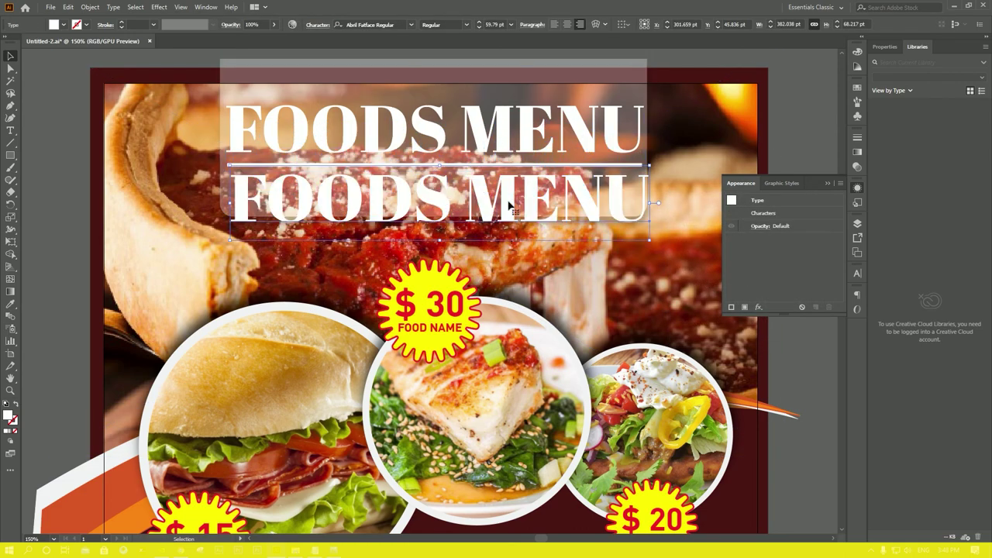
key("t")
left_click(491, 191)
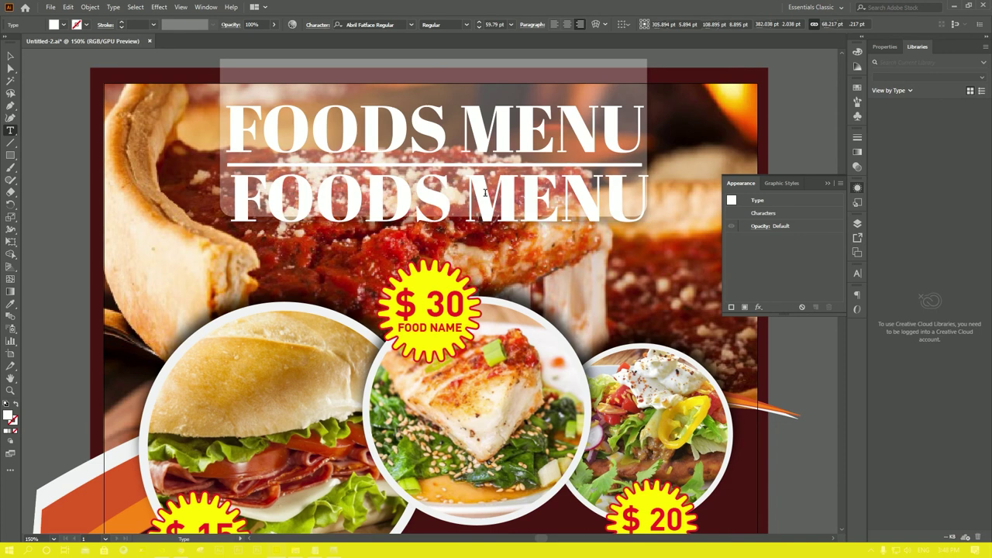
key("ctrl+a")
key("BackSpace")
type("DE")
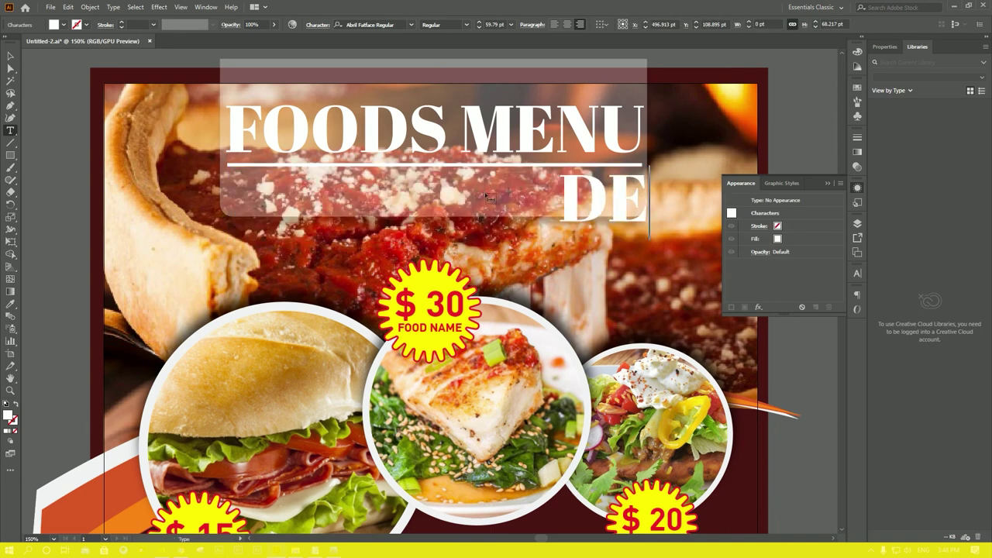
type("SIGN ")
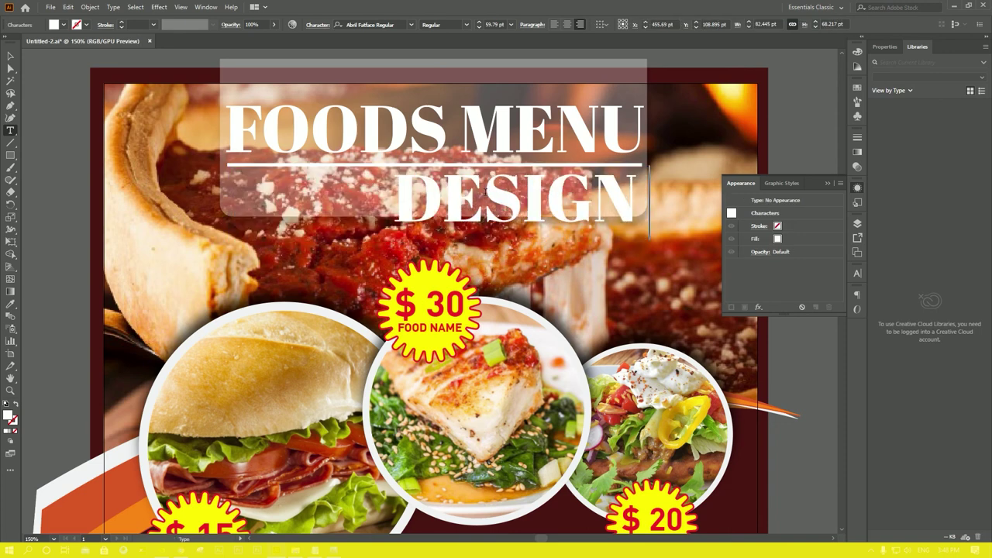
type("2020")
Scale DESIGN 2020 to about 260 pt wide under the underline and fill it black.
left_click(10, 56)
left_click_drag(640, 163, 601, 172)
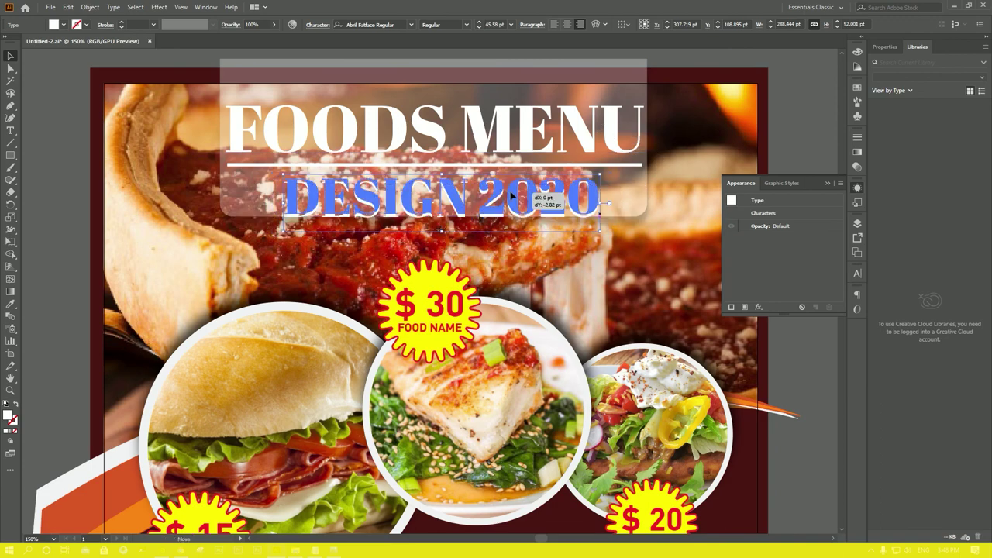
left_click_drag(511, 198, 512, 189)
left_click_drag(601, 161, 585, 162)
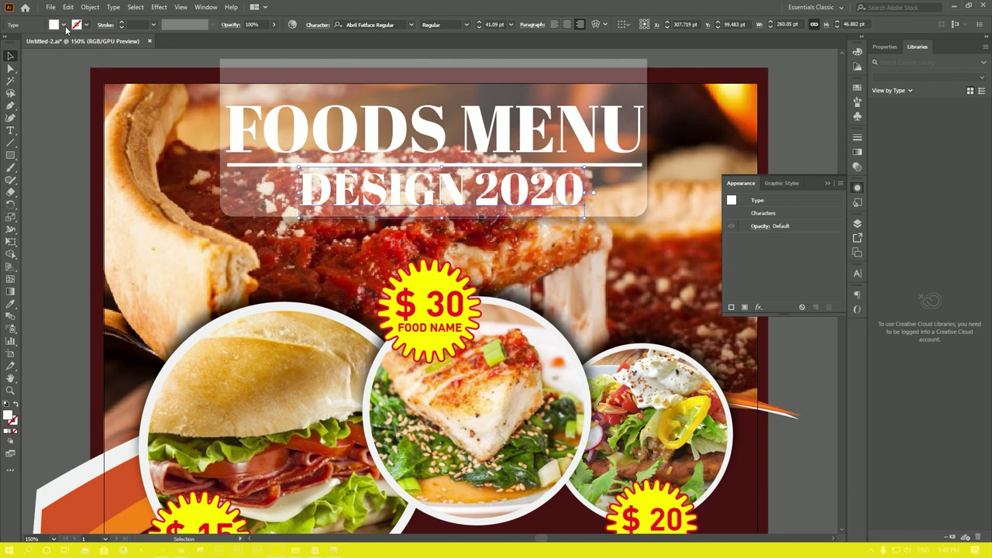
left_click(65, 27)
left_click(14, 80)
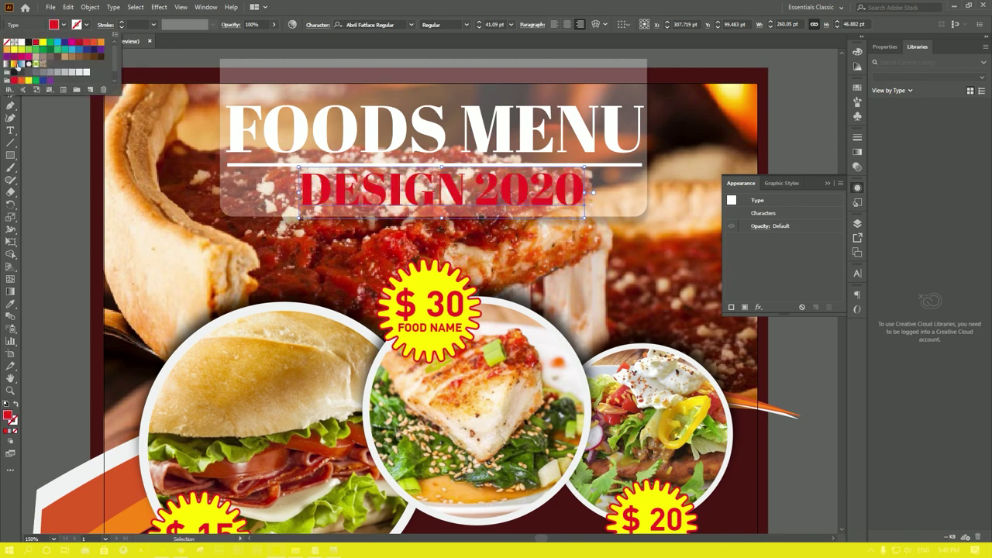
left_click(16, 74)
key("Escape")
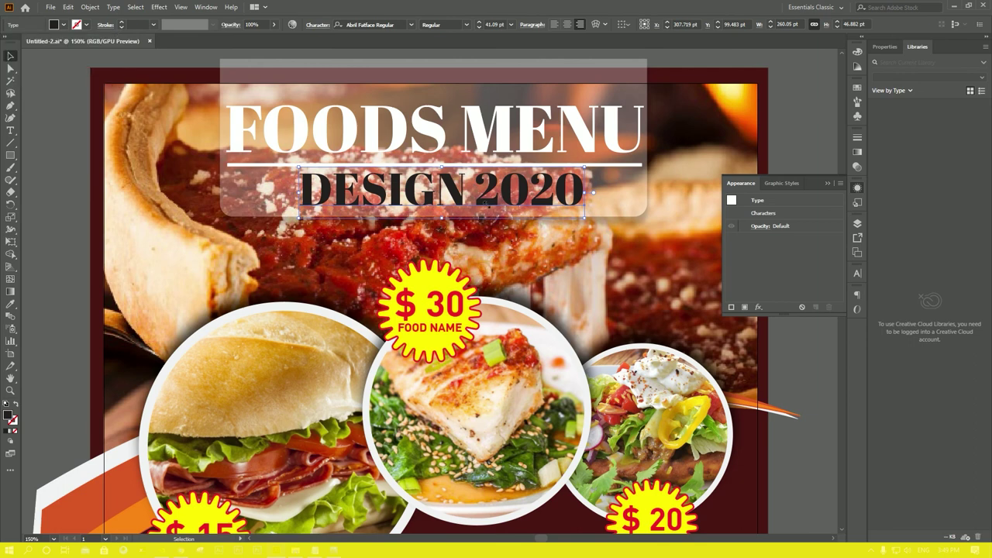
left_click(859, 274)
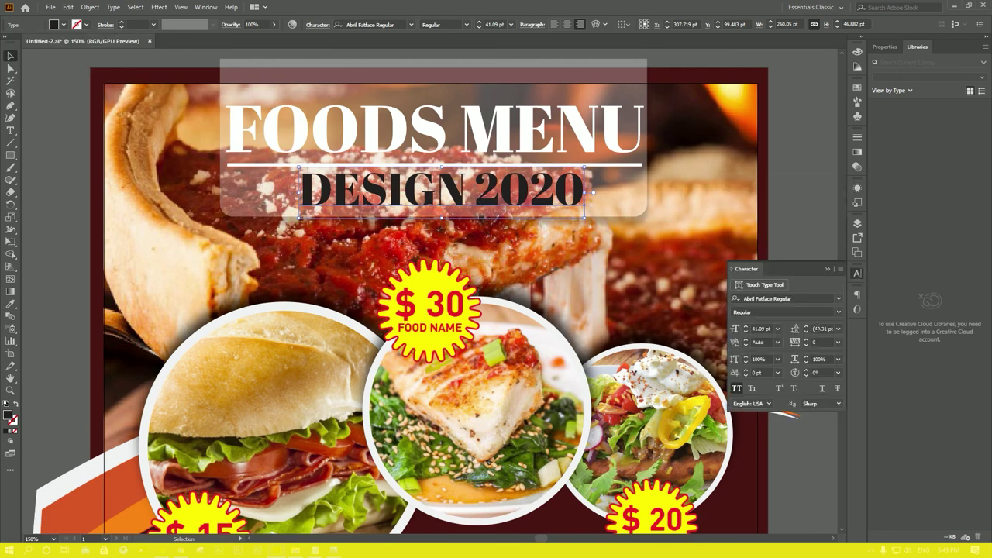
Step up the DESIGN 2020 tracking and shift the text right under the title.
left_click(805, 339)
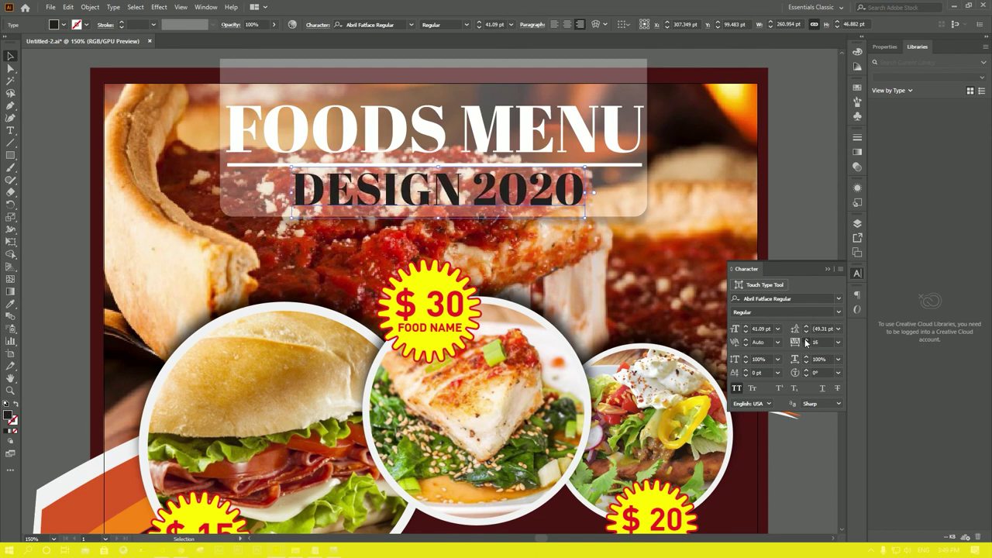
left_click(806, 340)
left_click(806, 339)
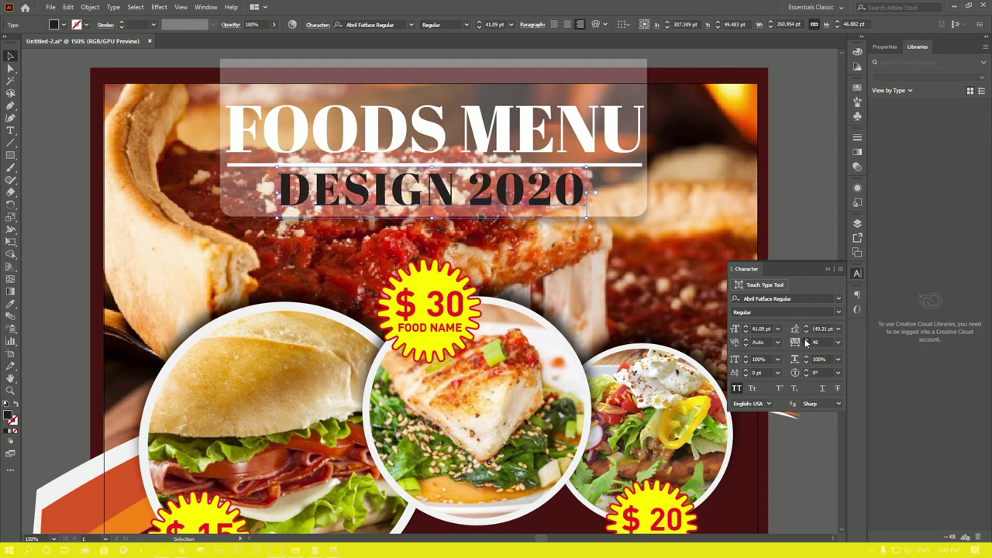
left_click(805, 339)
left_click(806, 339)
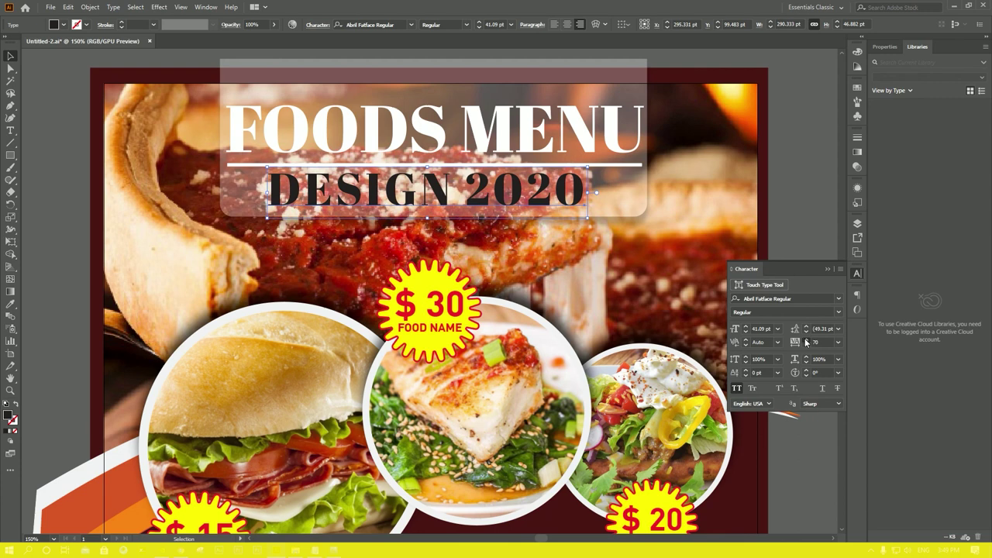
left_click(805, 340)
left_click(806, 339)
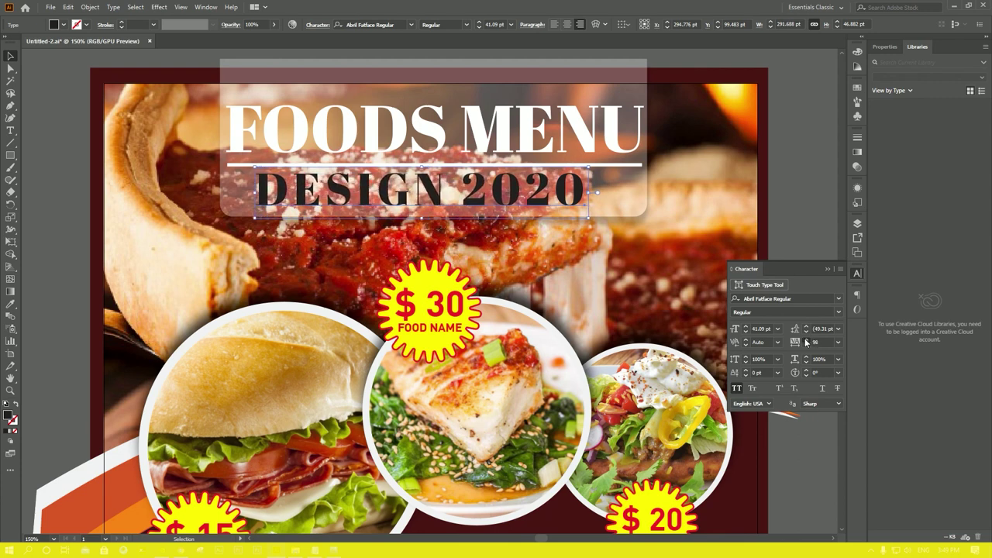
left_click(806, 340)
left_click(805, 339)
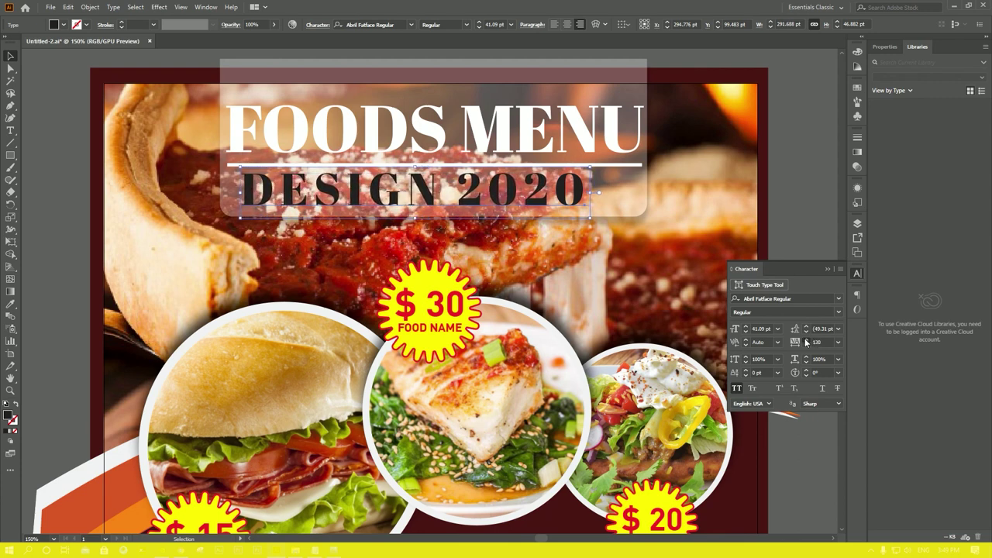
left_click(806, 339)
left_click(806, 339)
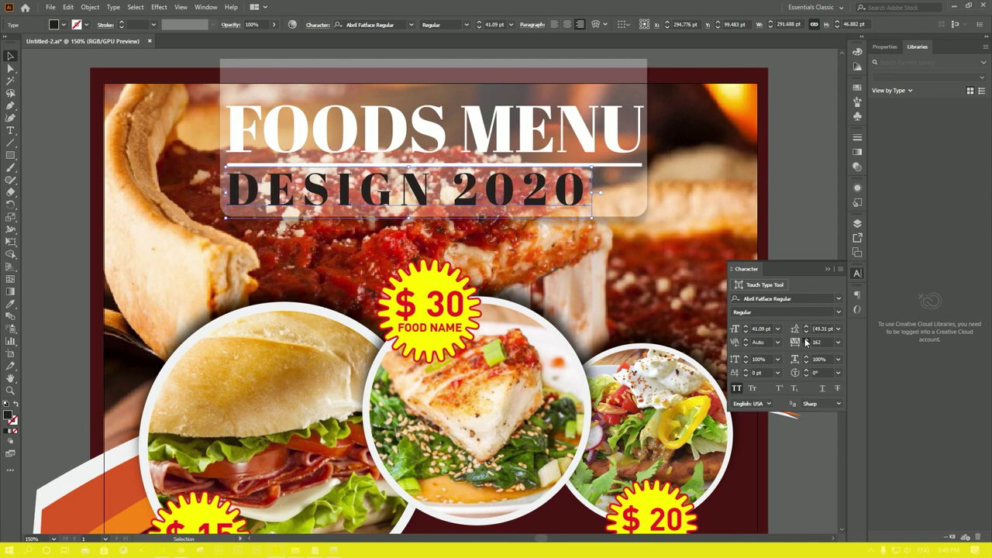
left_click(805, 340)
left_click(805, 340)
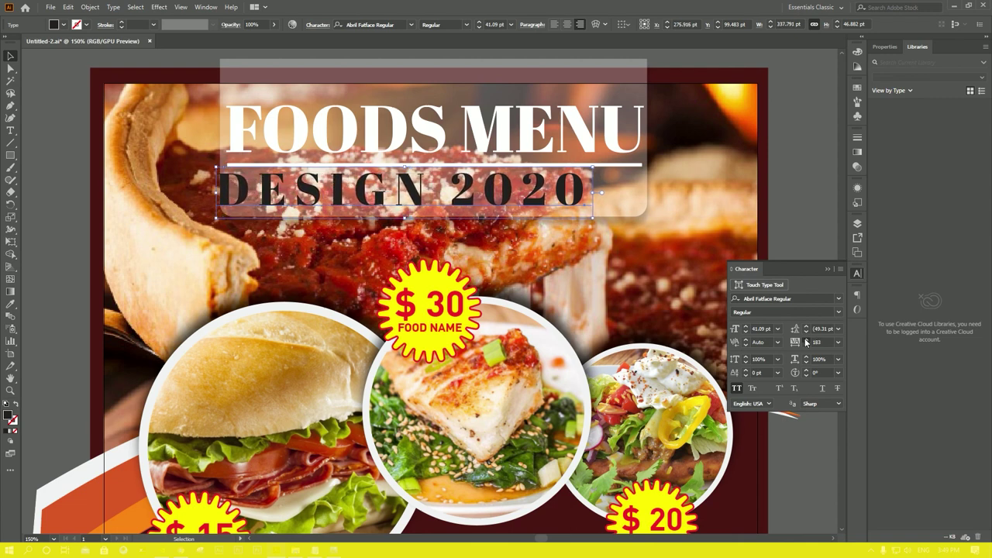
left_click(806, 340)
left_click_drag(583, 199, 619, 205)
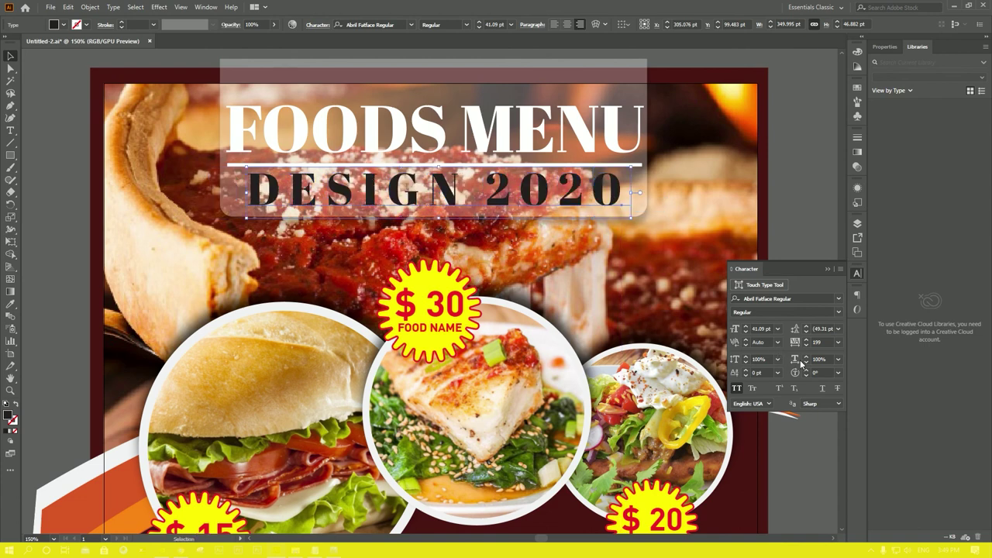
Raise DESIGN 2020 tracking to 263 and centre it beneath the underline.
left_click(806, 339)
left_click(806, 339)
left_click(806, 339)
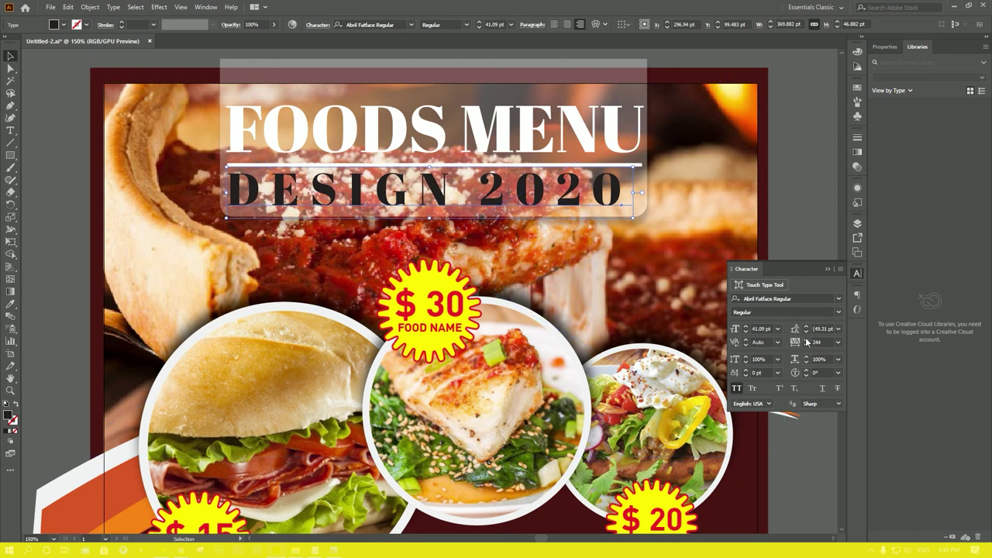
left_click(806, 339)
left_click(806, 339)
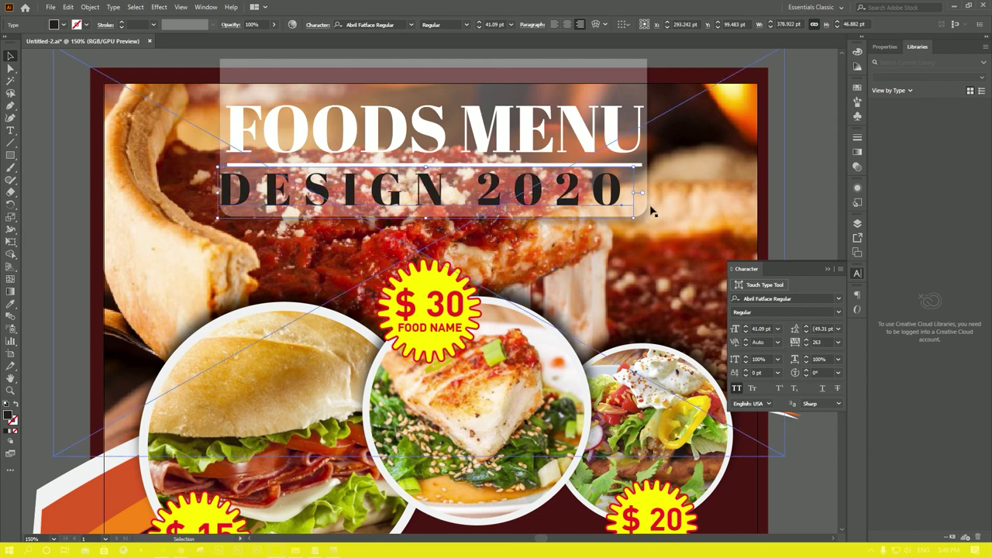
left_click_drag(624, 199, 642, 200)
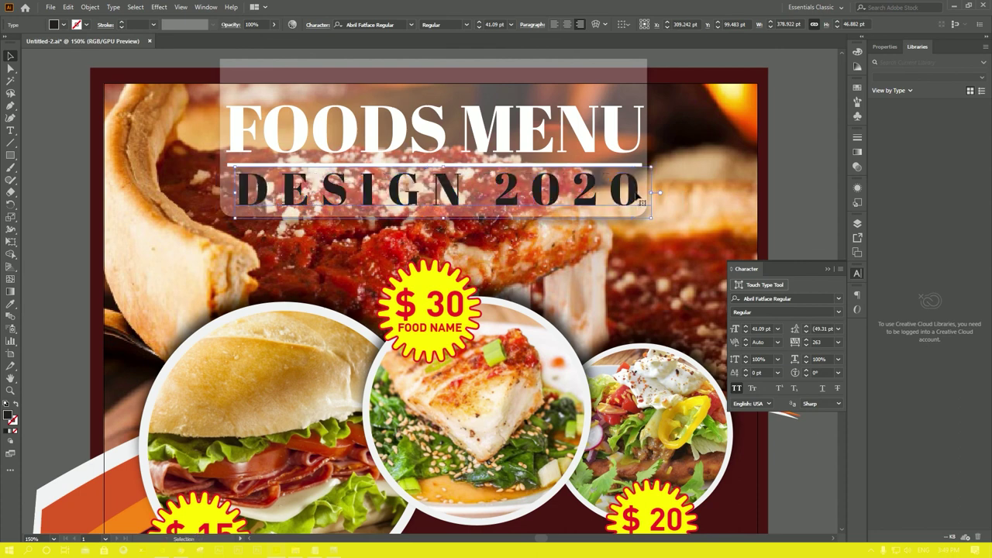
left_click_drag(640, 203, 637, 202)
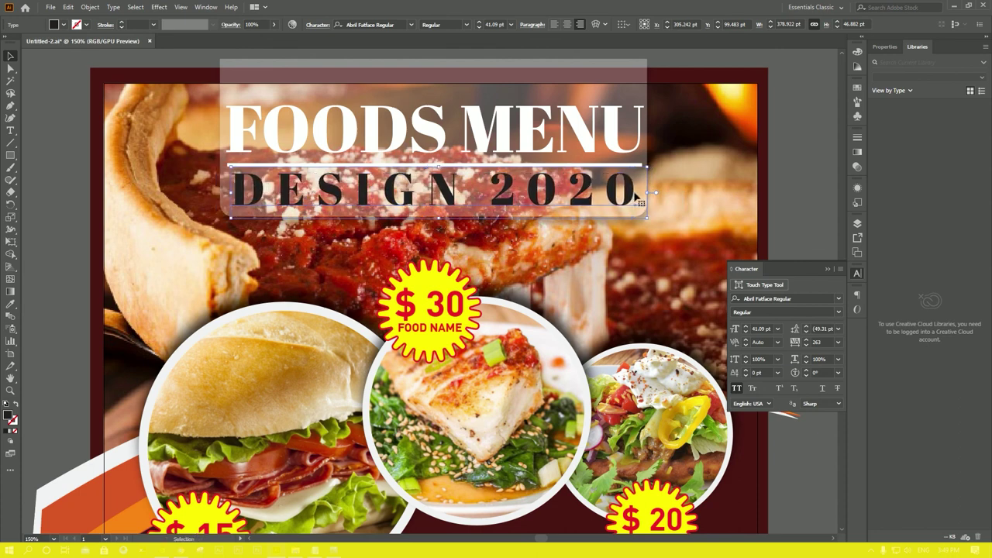
key("ctrl+shift+a")
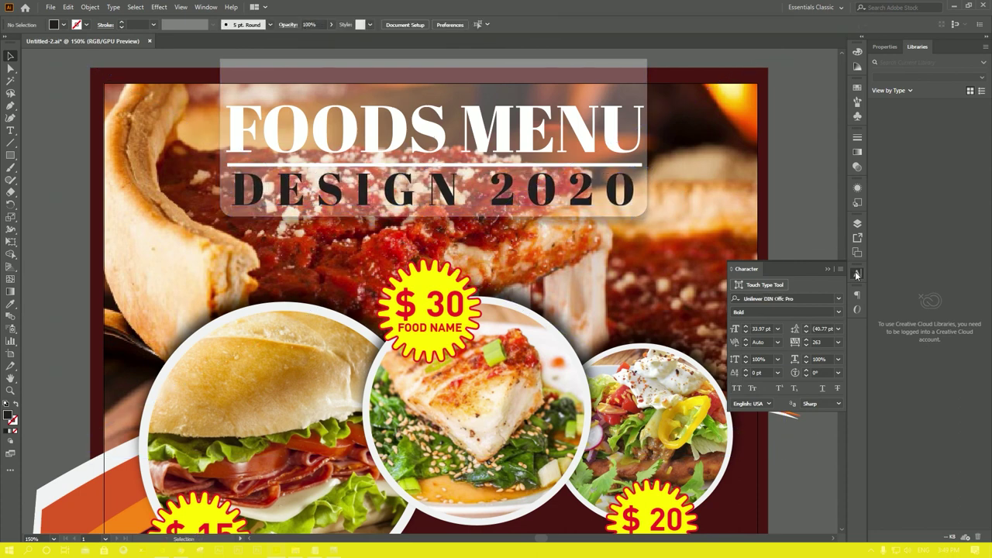
Enlarge the Special Price 30% Offer badge group to about 144 pt across.
left_click(857, 273)
left_click_drag(800, 273, 799, 254)
key("z")
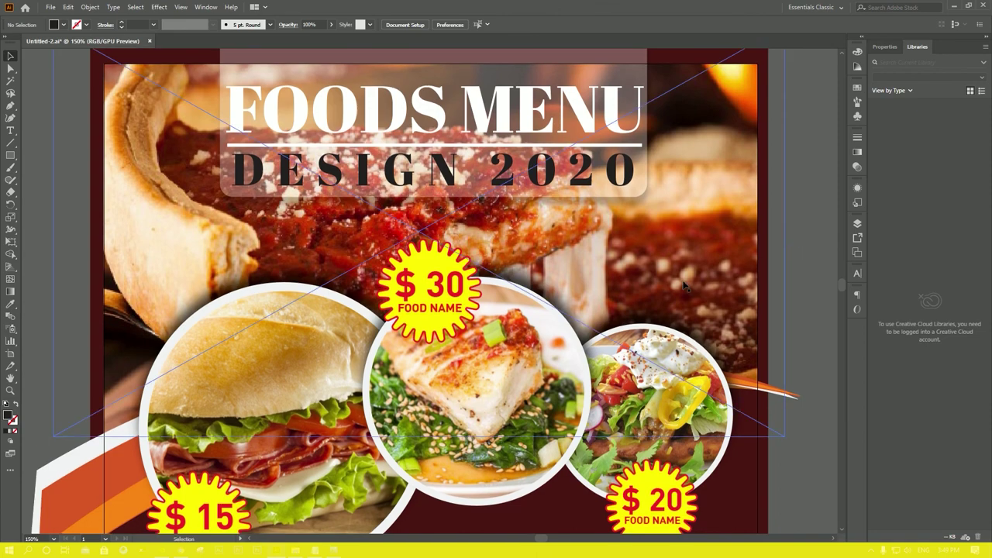
mouse_move(566, 334)
left_mouse_down()
mouse_move(545, 332)
mouse_move(532, 231)
left_mouse_up()
left_click_drag(538, 303, 531, 286)
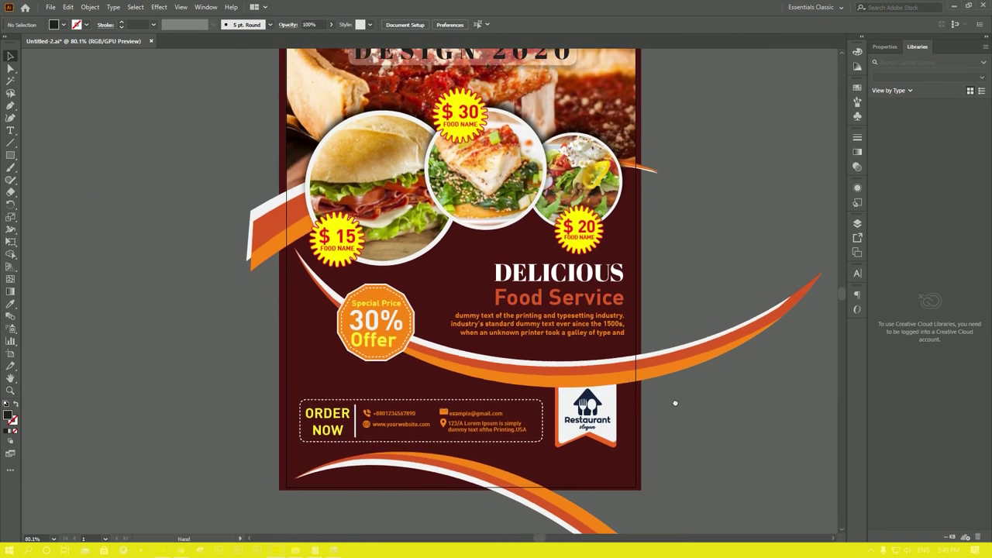
left_click(389, 327)
left_click_drag(416, 284, 419, 281)
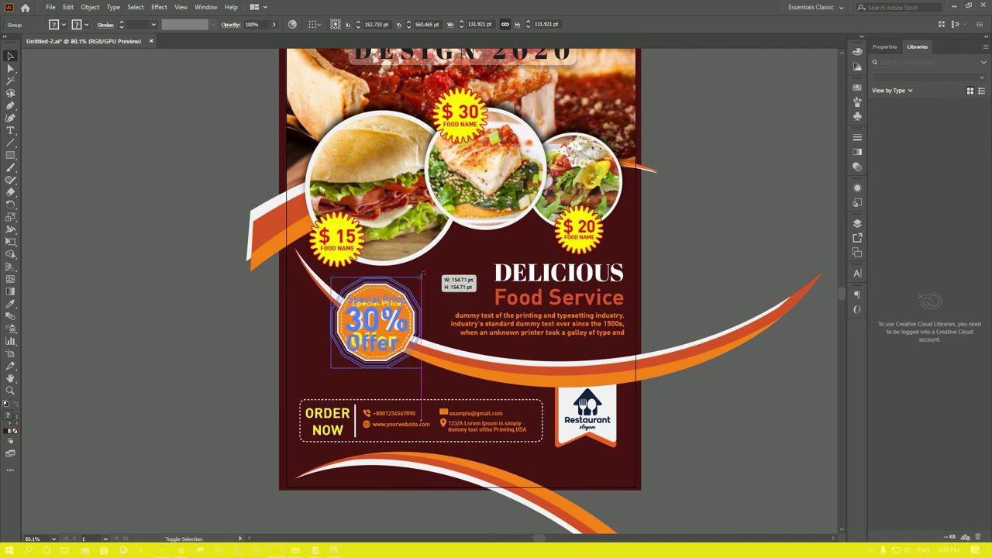
Try resizing the orange swoosh behind the badge, then undo that change.
left_click(649, 379)
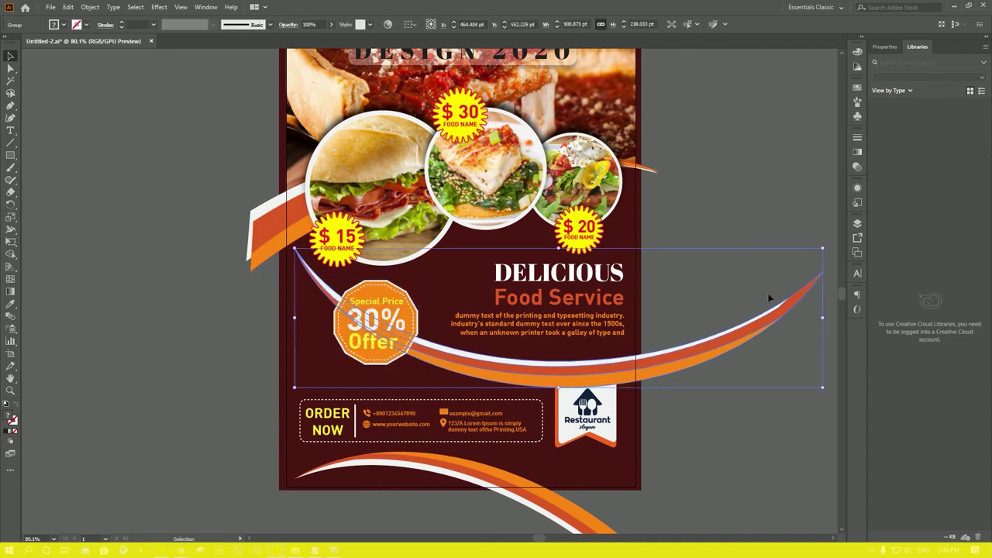
left_click_drag(822, 249, 786, 255)
key("ctrl+z")
left_click(701, 234)
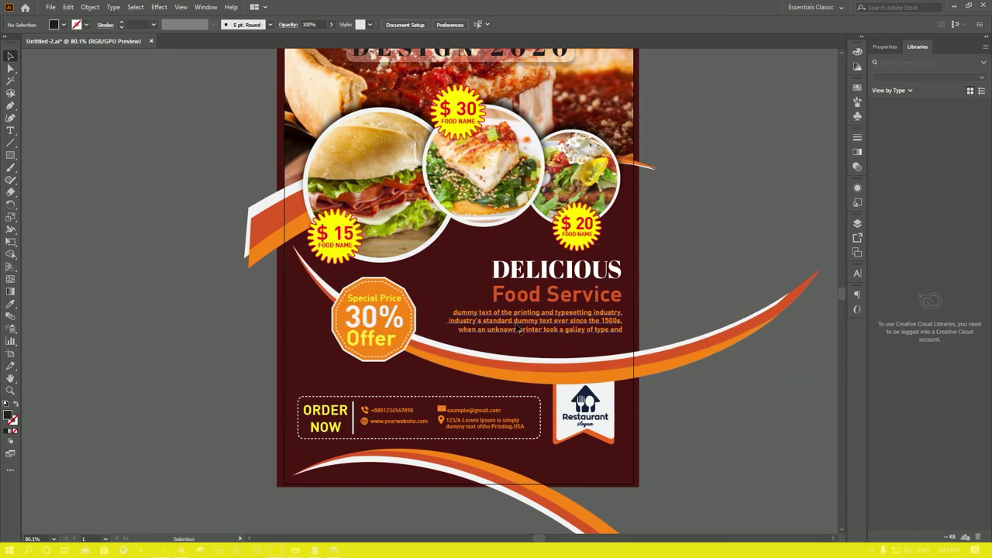
Inspect the body text paragraph and the dashed contact box outline.
left_click(518, 330)
left_click_drag(429, 349, 424, 314)
left_click(507, 364)
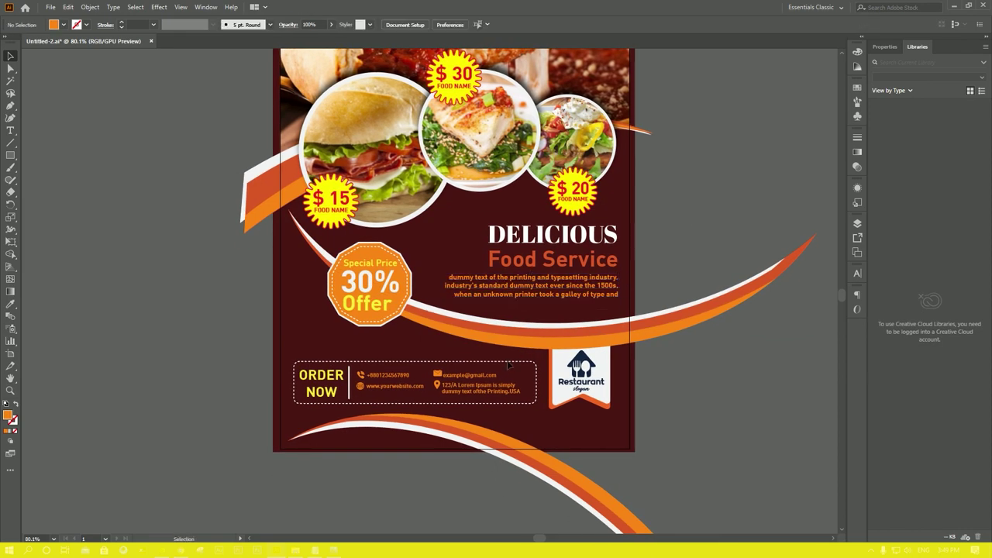
key("a")
left_click(509, 364)
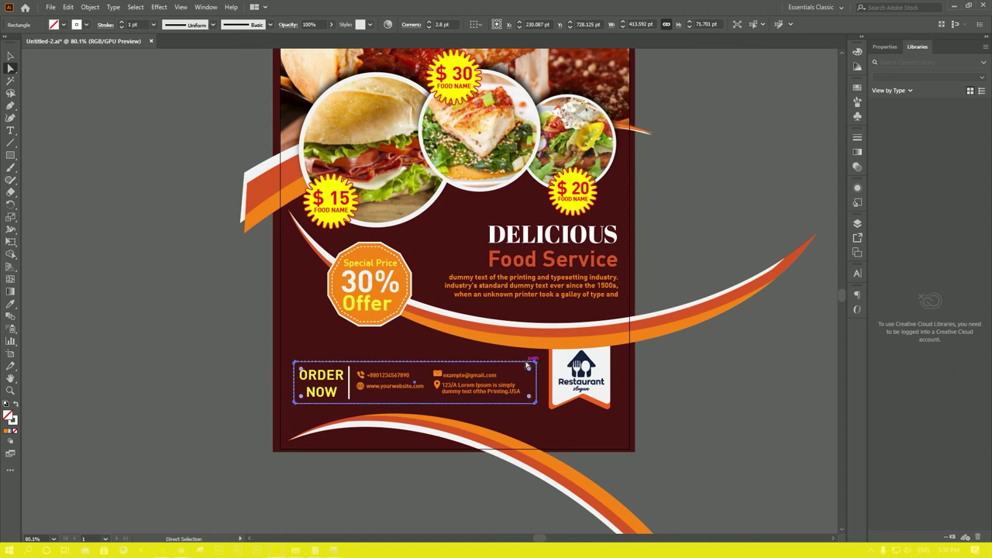
left_click(678, 412)
left_click_drag(676, 414, 675, 461)
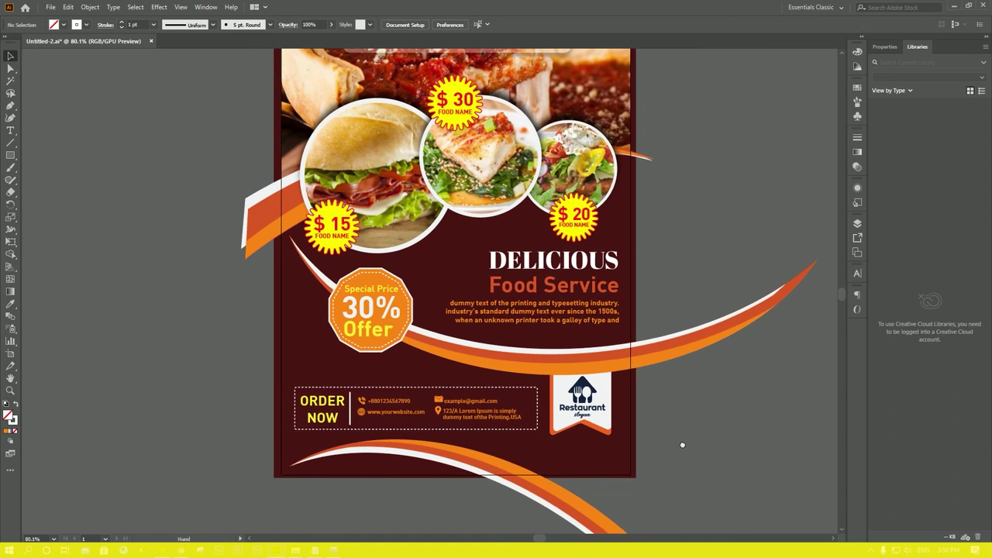
scroll(651, 434, "up", 3)
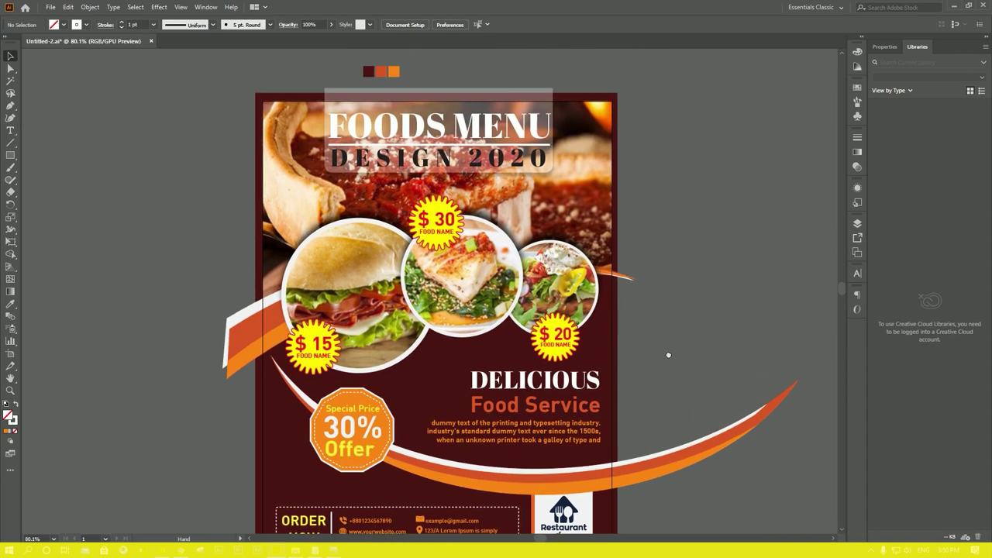
key("v")
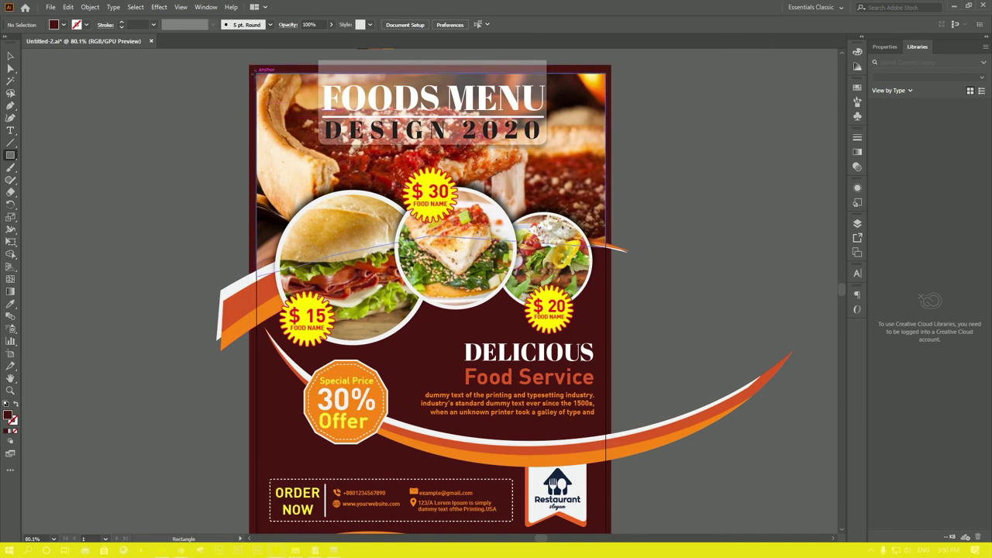
scroll(570, 496, "down", 2)
Draw a dark maroon rectangle about 595 by 847 pt covering the artboard.
left_click_drag(567, 550, 606, 432)
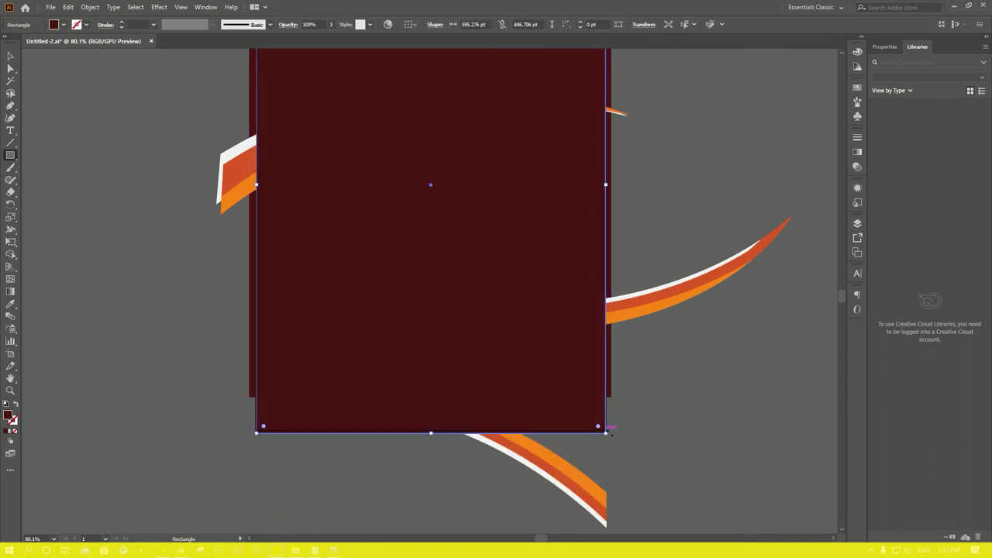
key("v")
left_click_drag(542, 405, 500, 403)
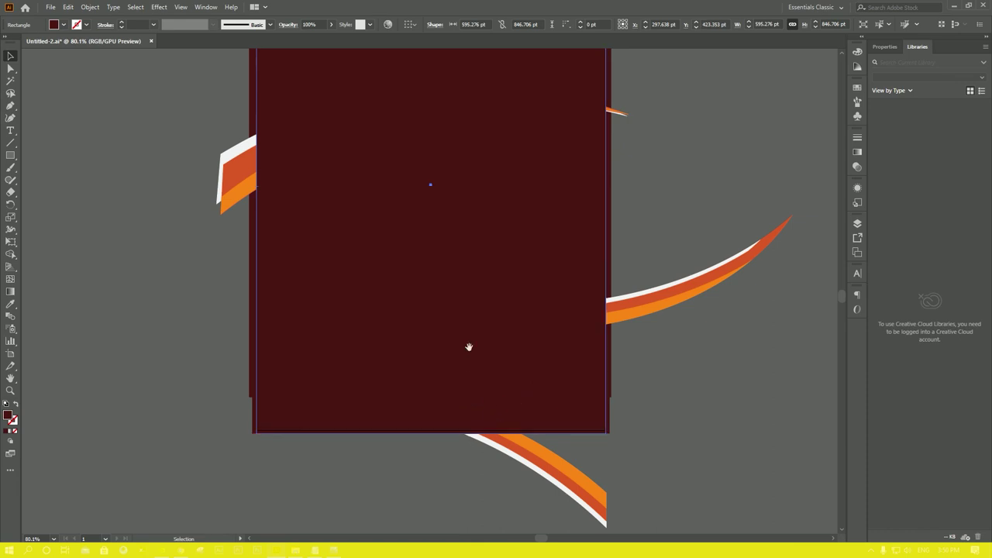
scroll(468, 346, "up", 2)
scroll(488, 365, "up", 2)
scroll(476, 403, "down", 1)
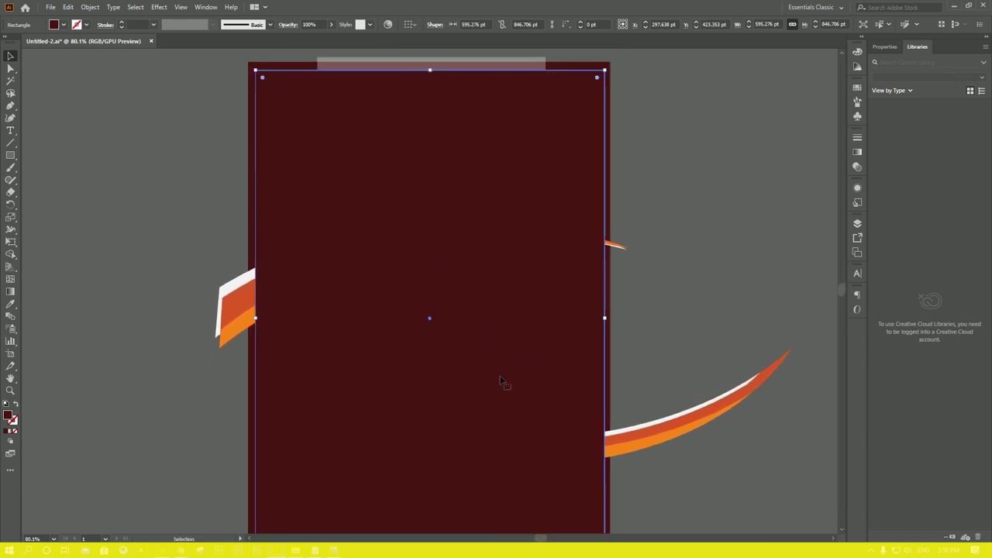
scroll(504, 387, "down", 1)
scroll(490, 356, "down", 1)
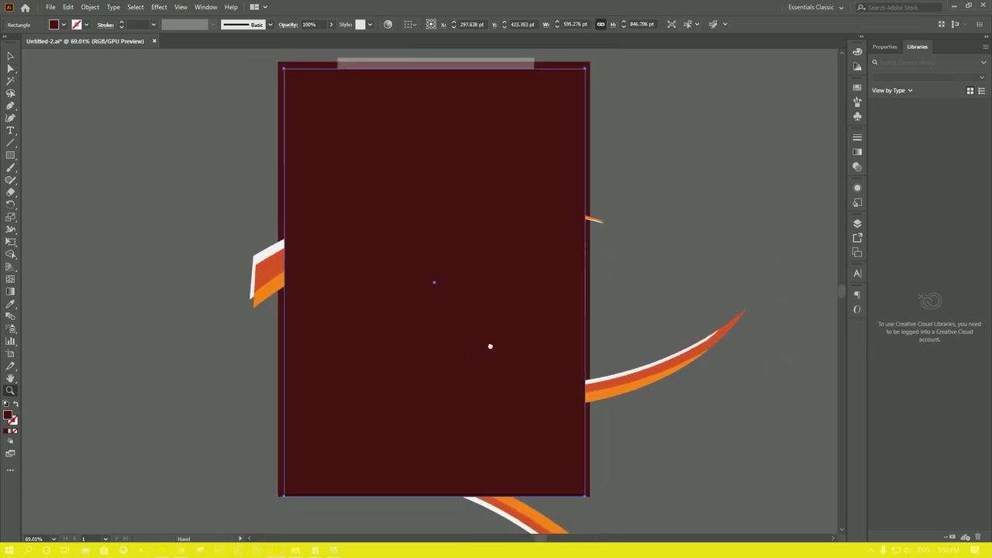
Select all artwork and make a clipping mask from the maroon rectangle.
key("v")
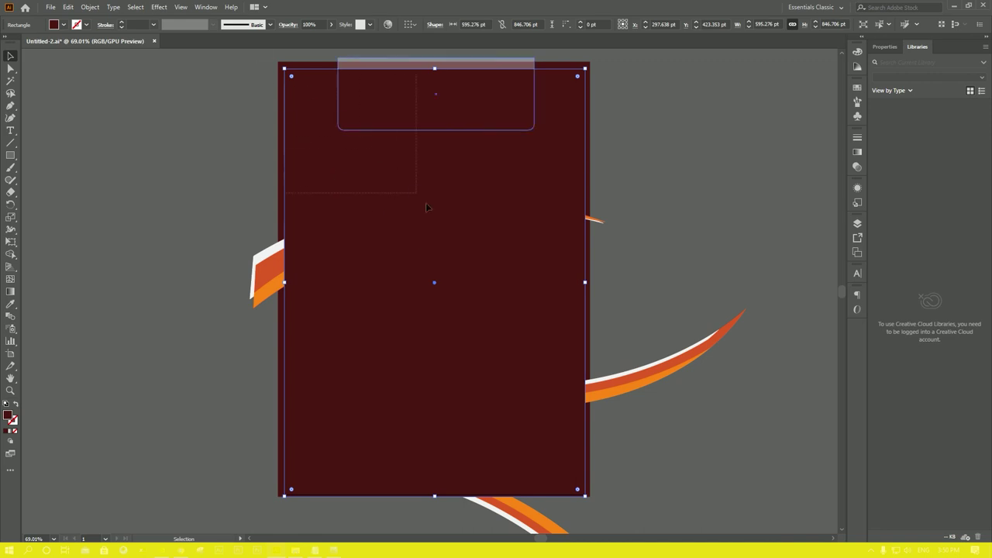
key("ctrl+a")
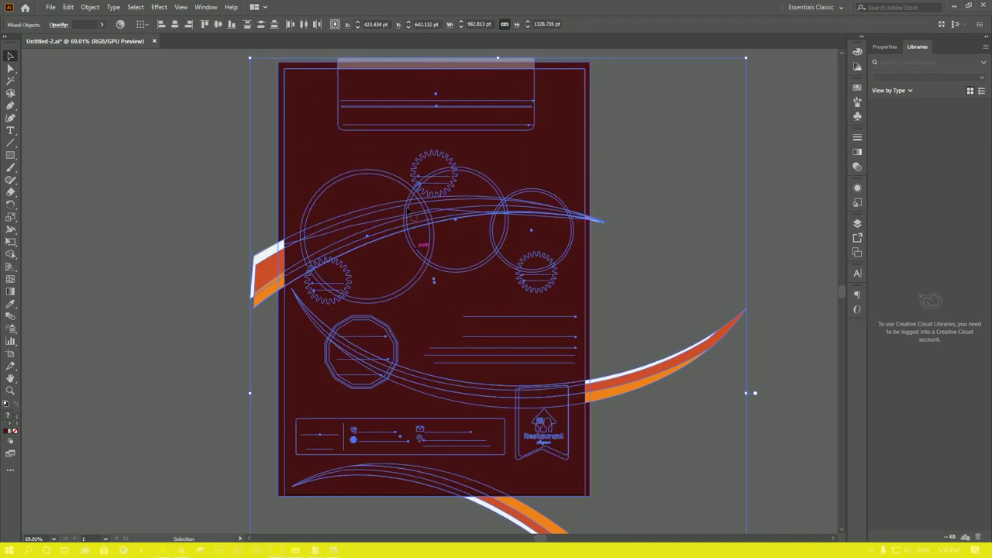
right_click(475, 226)
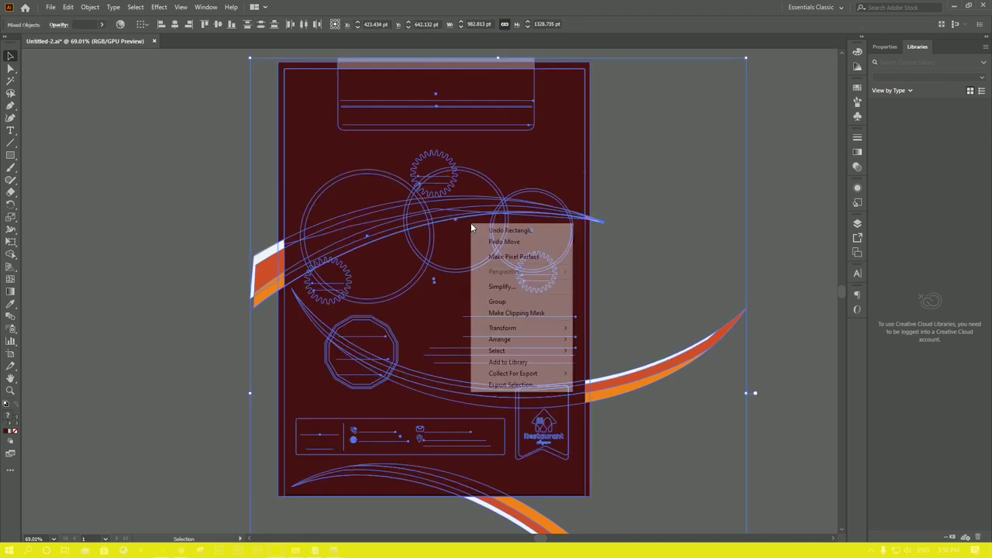
left_click(498, 314)
left_click(658, 283)
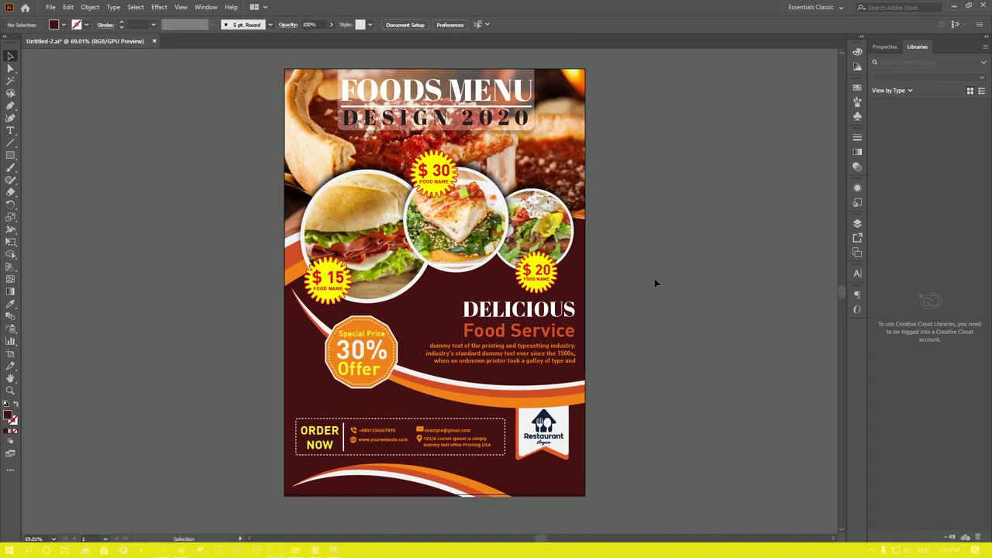
scroll(652, 281, "up", 1)
scroll(652, 283, "down", 1)
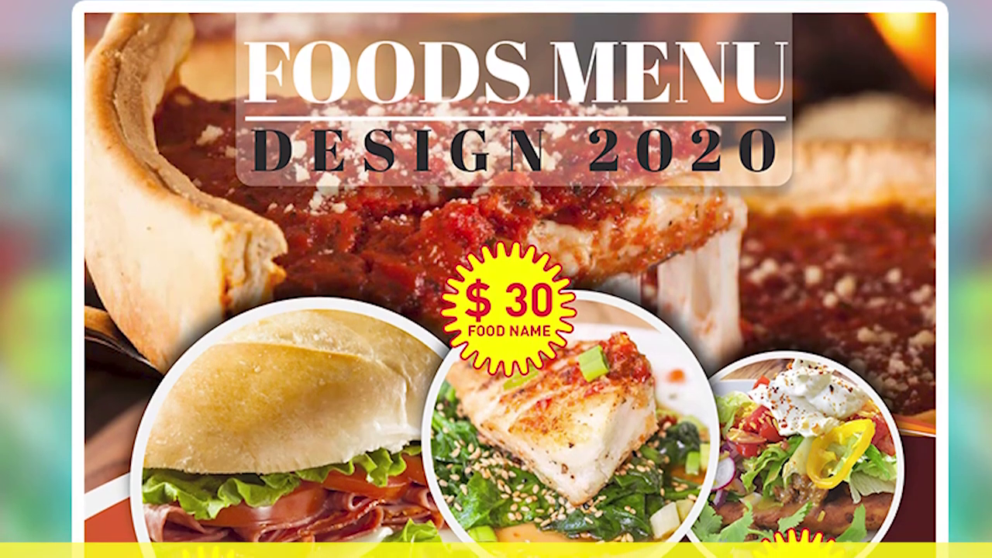